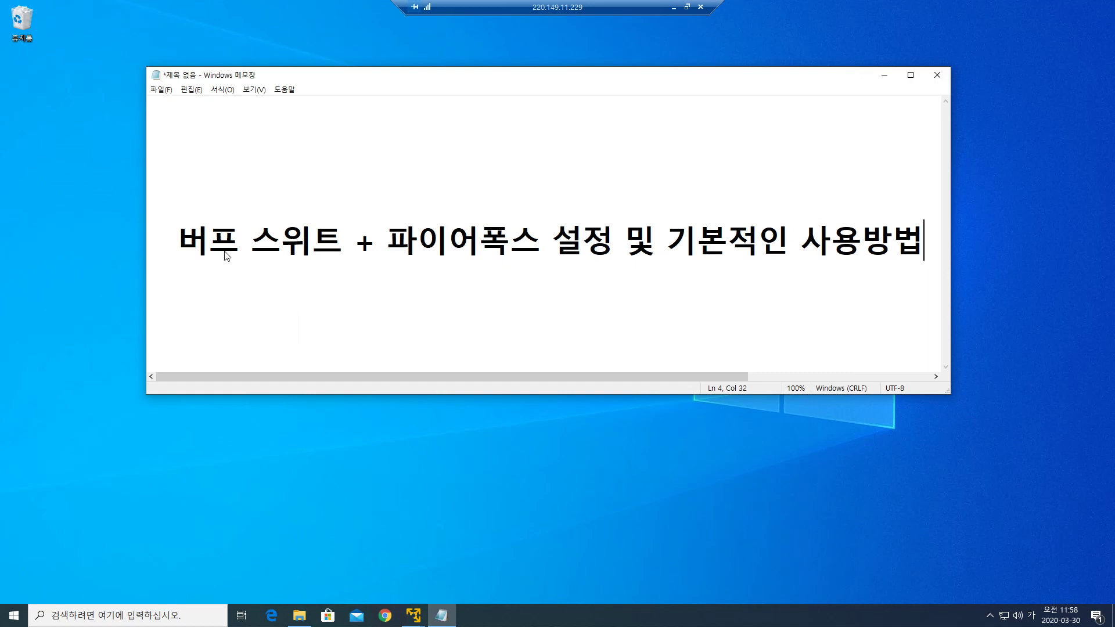
Highlight the words 버프 스위트 and then 파이어폭스 in the Notepad title text.
click(207, 250)
key(Left)
key(shift+Right)
key(shift+Right)
key(shift+Right)
key(shift+Right)
key(shift+Right)
key(shift+Right)
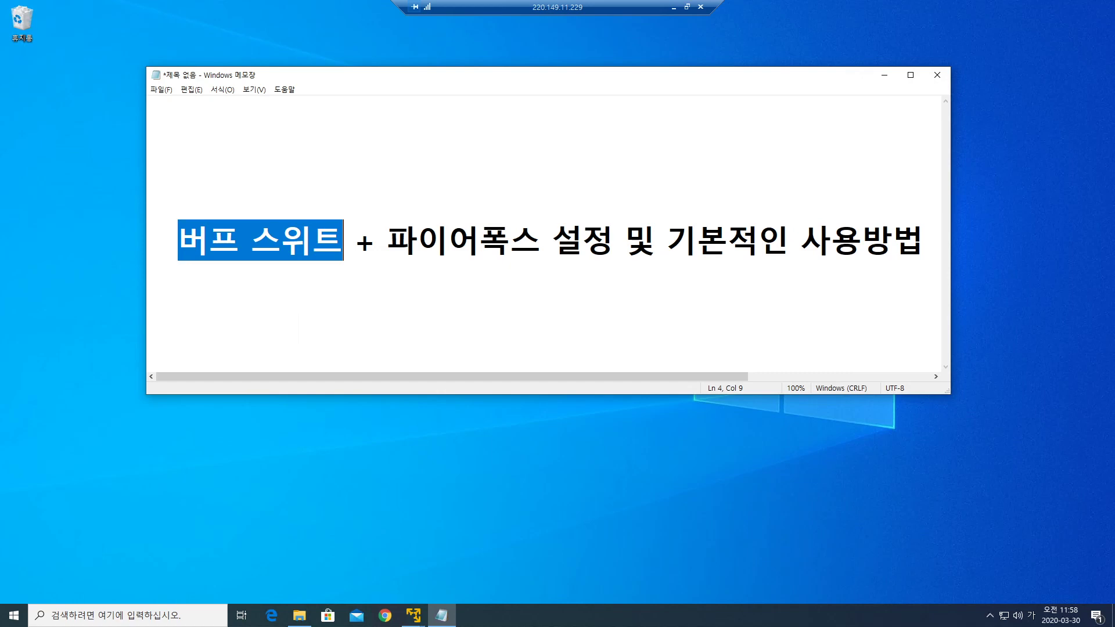
key(Right)
key(Right)
key(Right)
key(shift+Right)
key(shift+Right)
key(shift+Right)
key(shift+Right)
key(shift+Right)
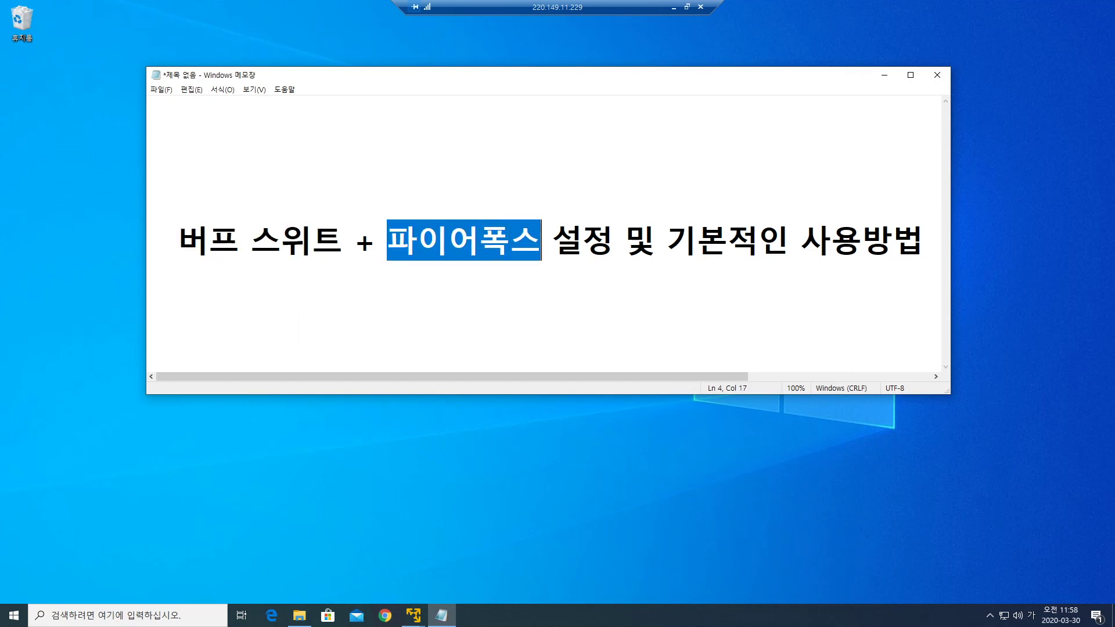
key(Right)
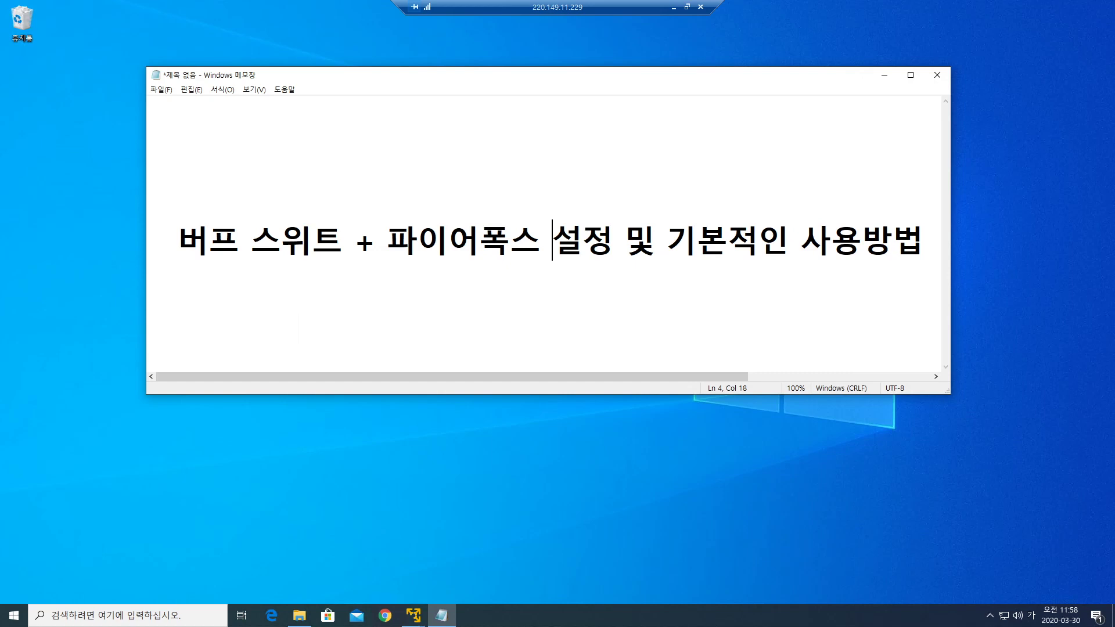
Hide Notepad, bring the Kali VM window forward and maximize it, and hide Firefox.
click(885, 75)
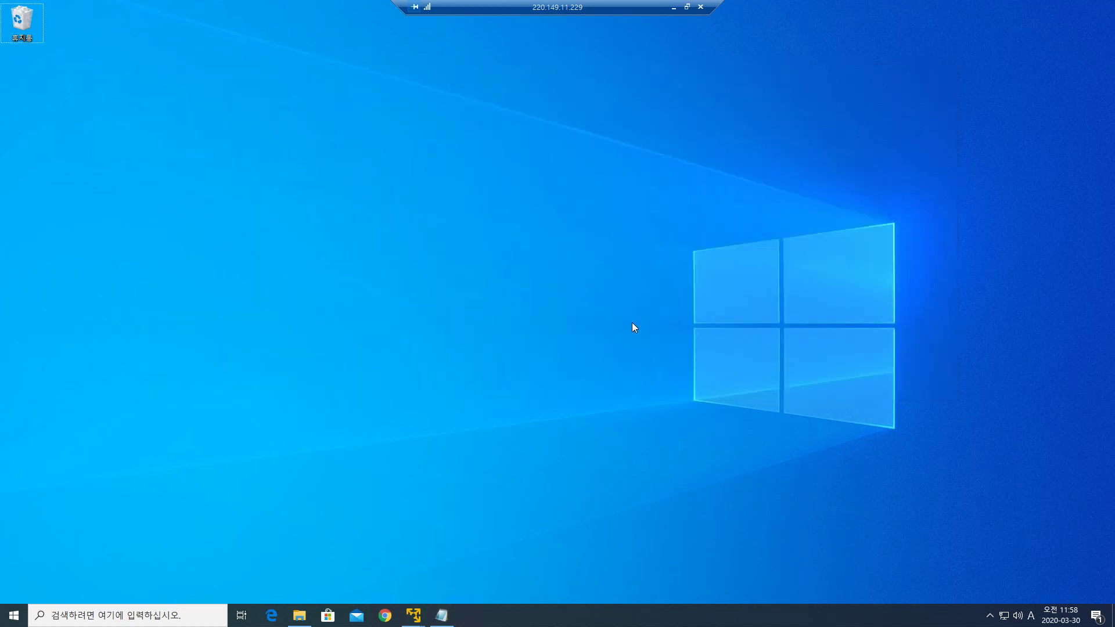
mouse_move(413, 615)
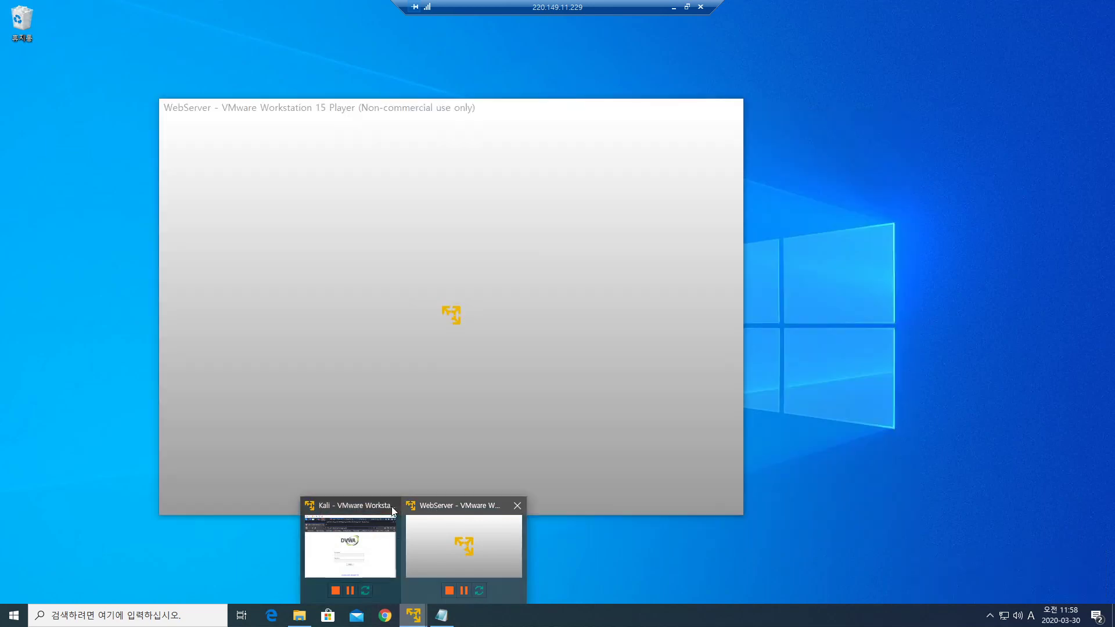
click(350, 543)
double_click(744, 124)
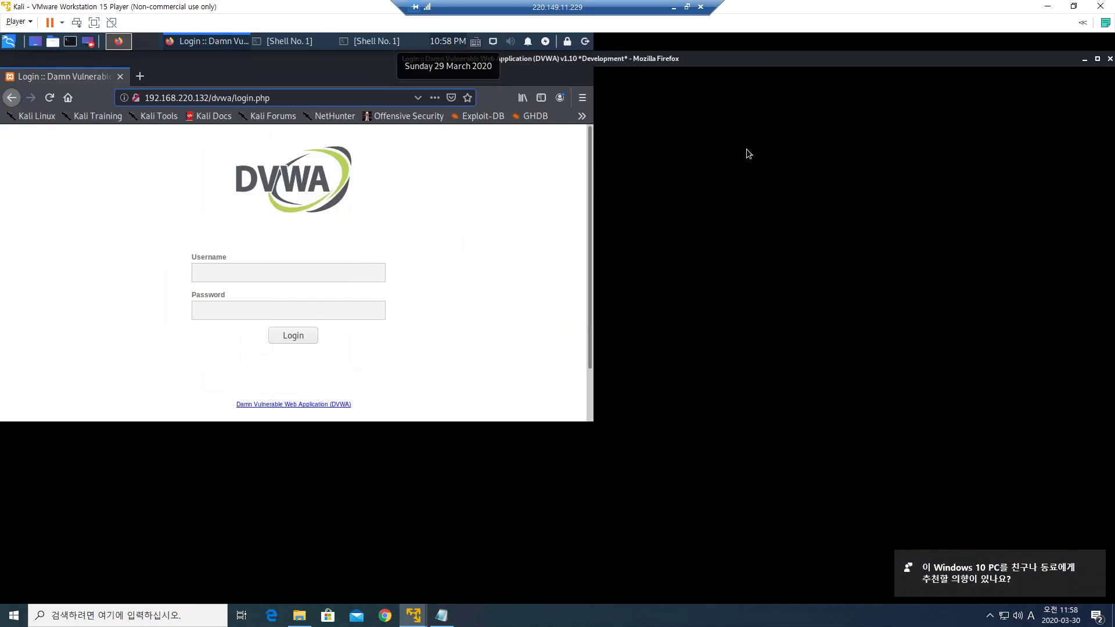
click(1084, 59)
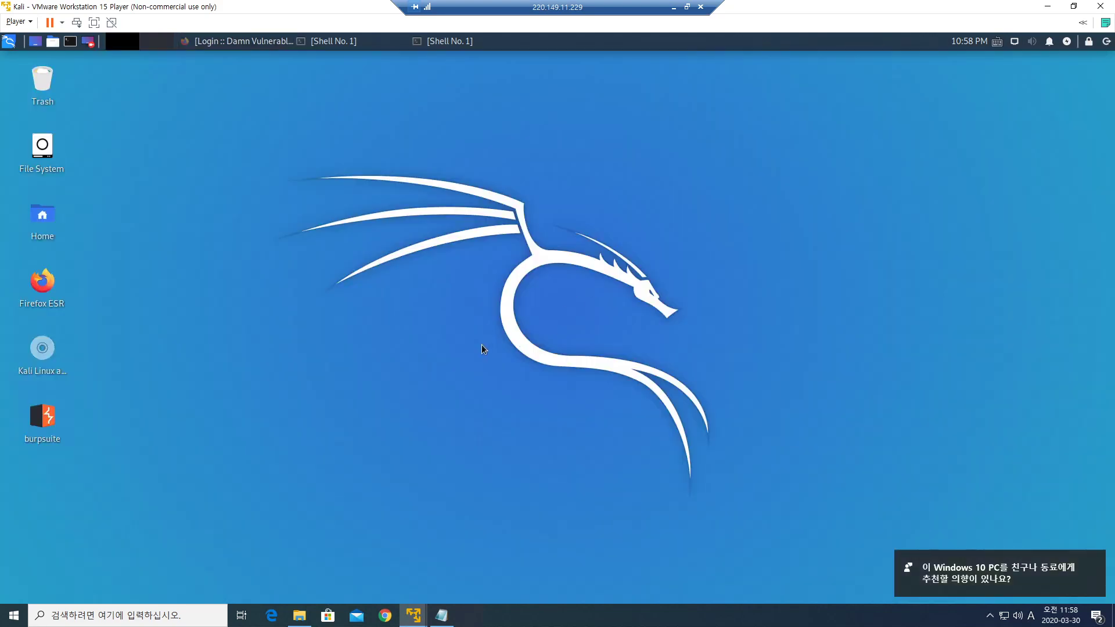
Launch burpsuite from the Kali Applications menu under 03 - Web Application Analysis.
click(9, 42)
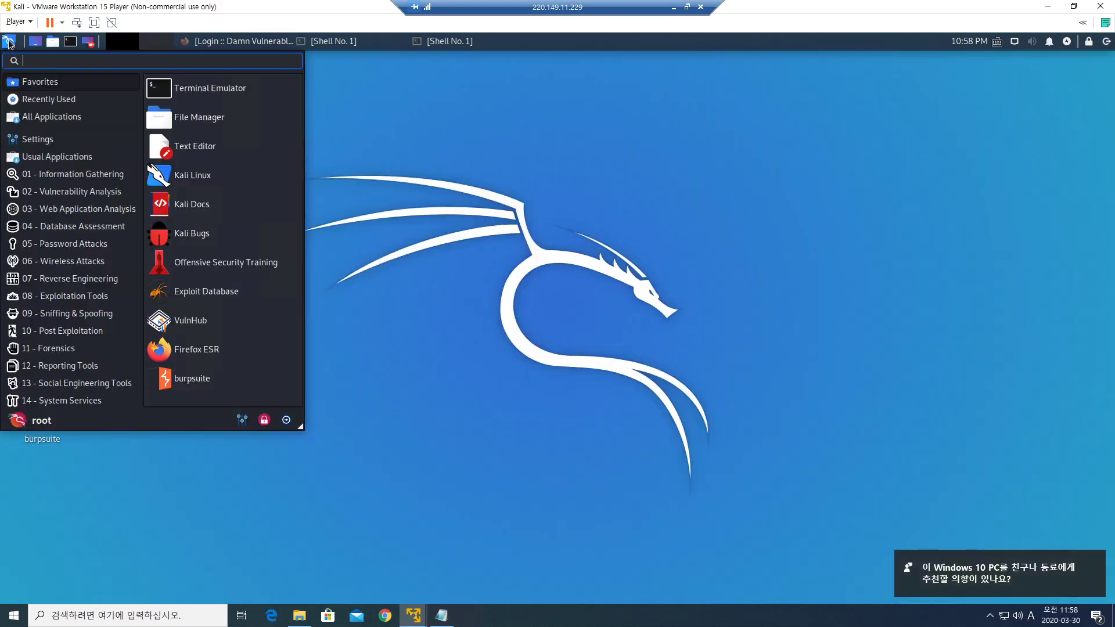
click(77, 214)
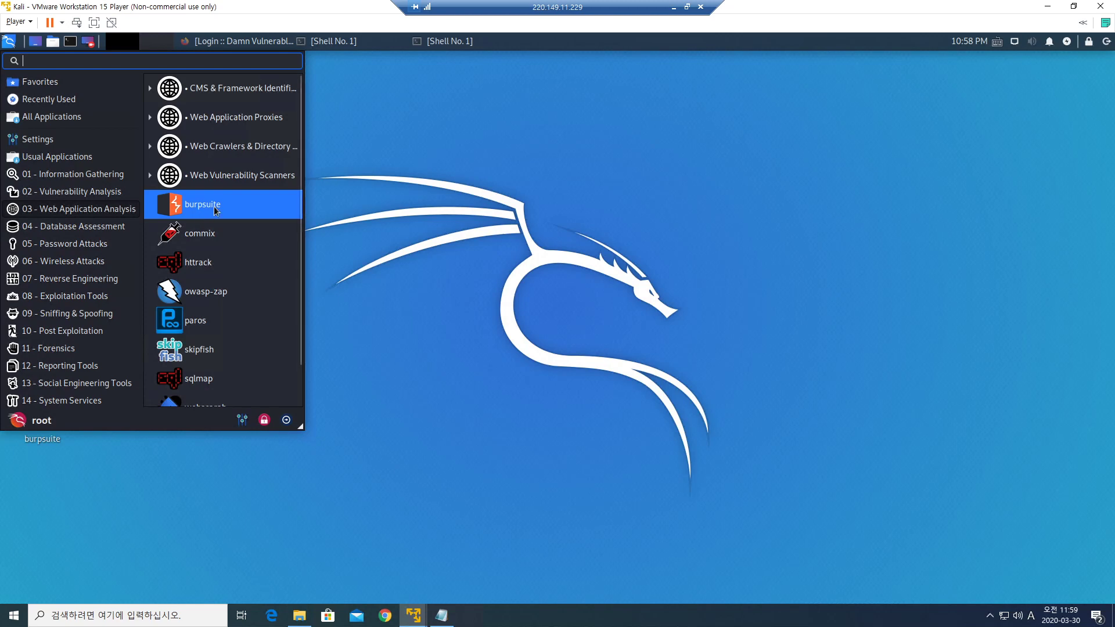
right_click(214, 210)
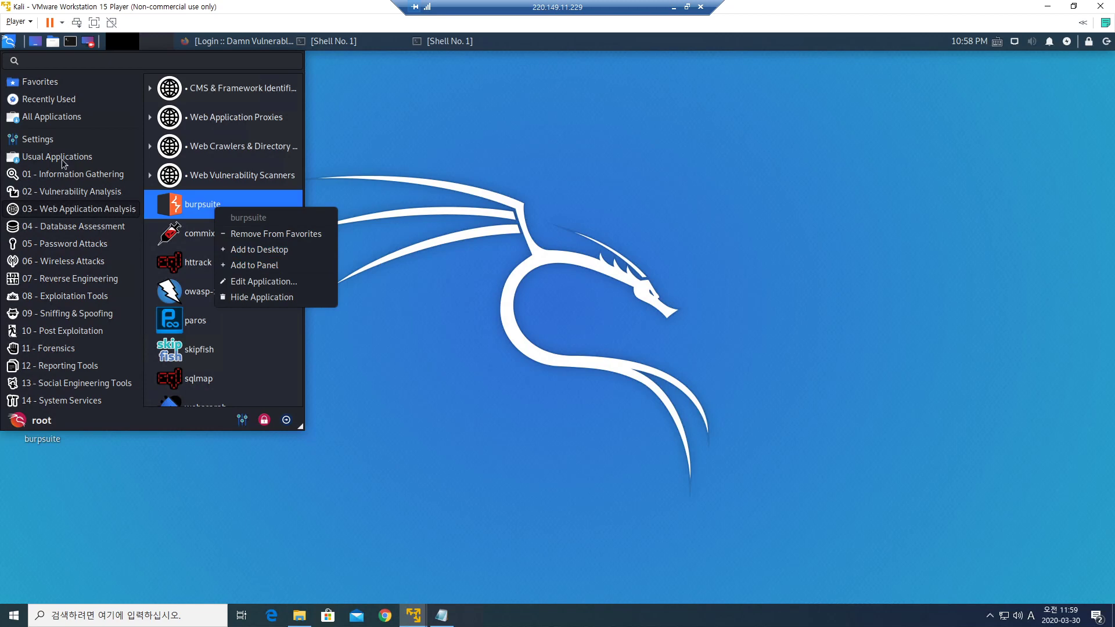
click(10, 46)
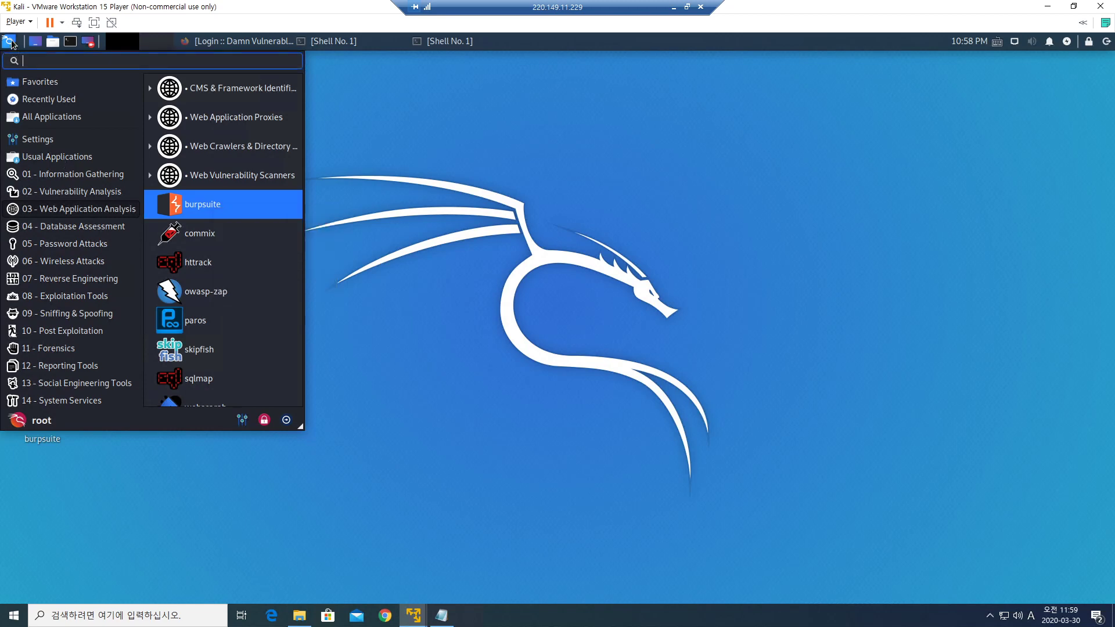
click(11, 46)
click(10, 43)
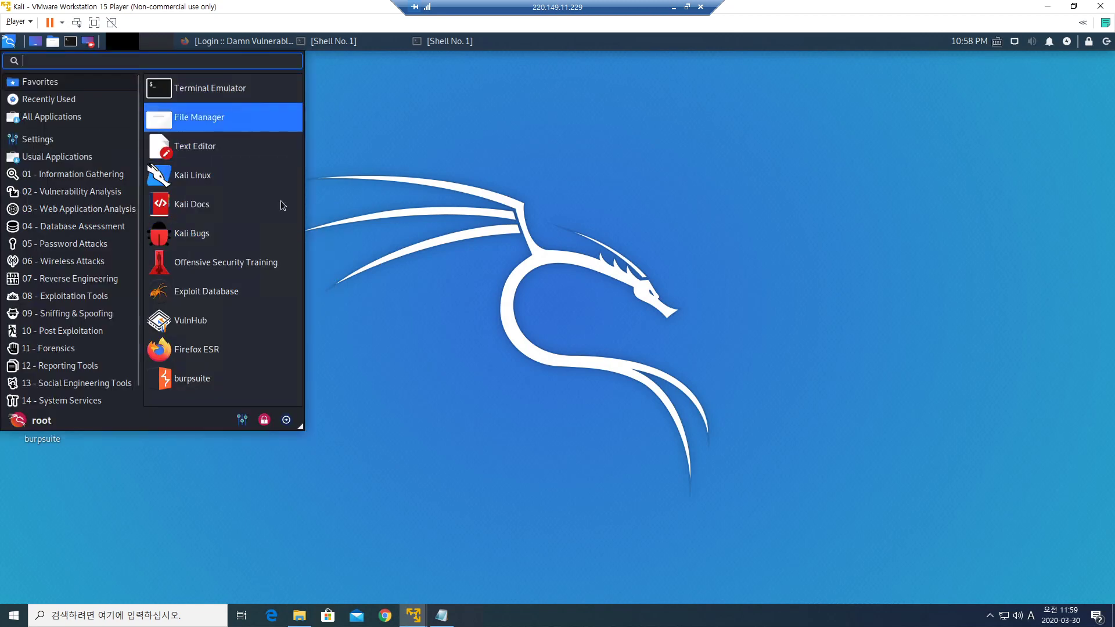
click(361, 344)
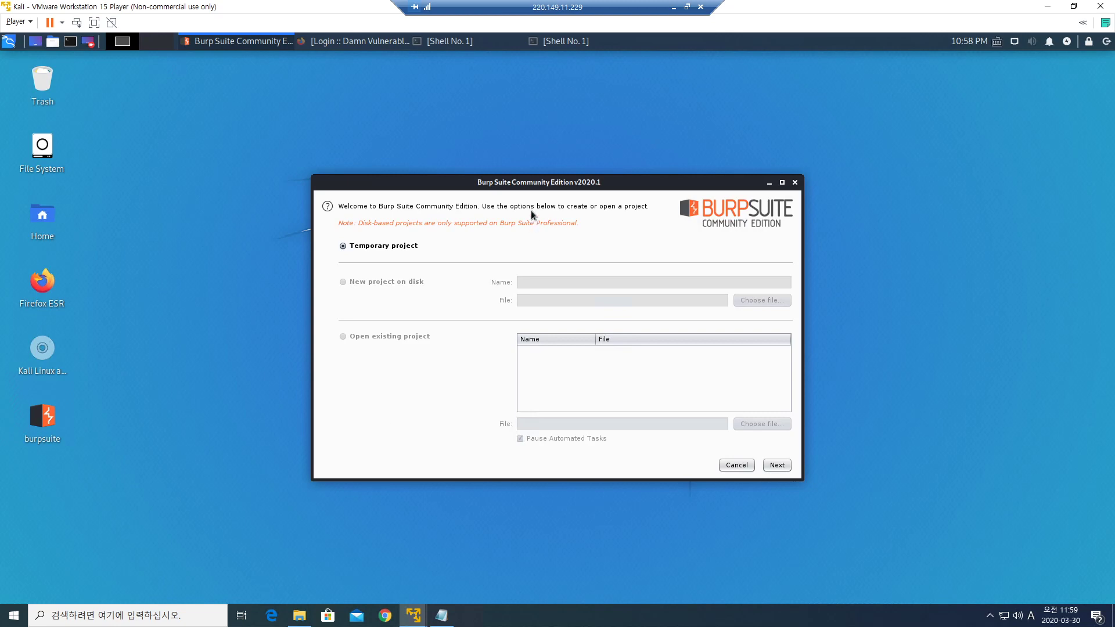
Move the startup dialog up, then start Burp with a Temporary project and Burp defaults.
drag(518, 179, 471, 127)
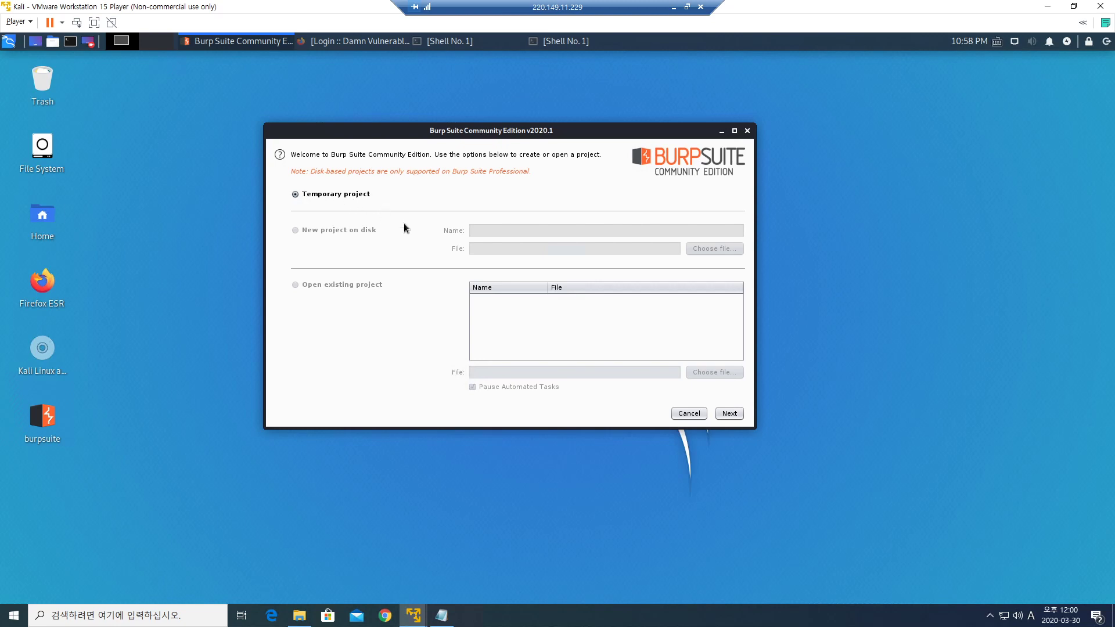
click(730, 415)
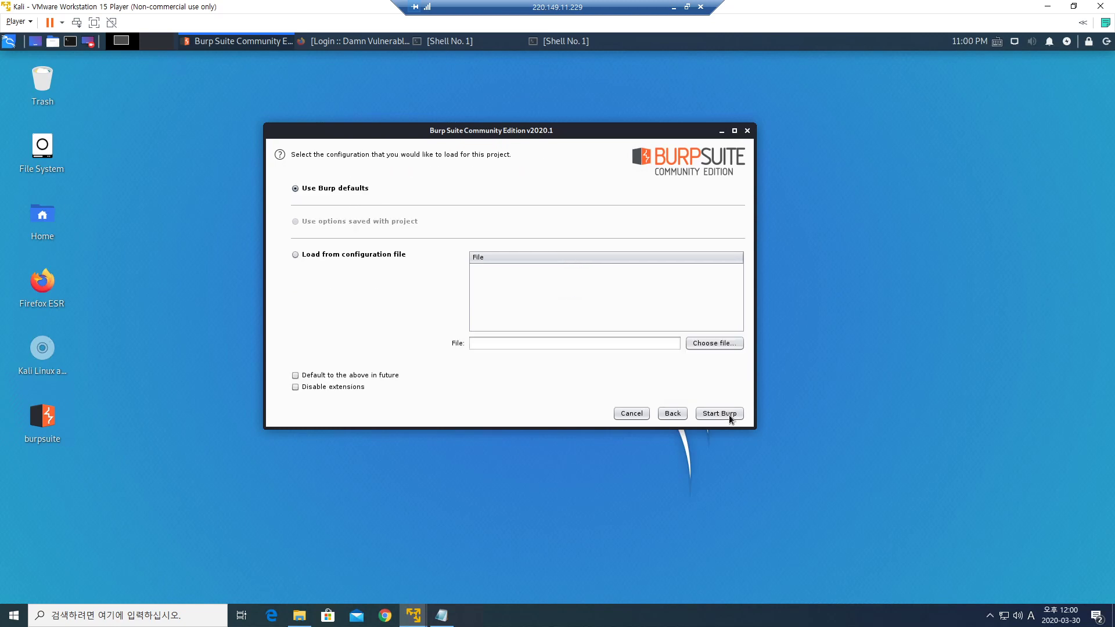
click(674, 415)
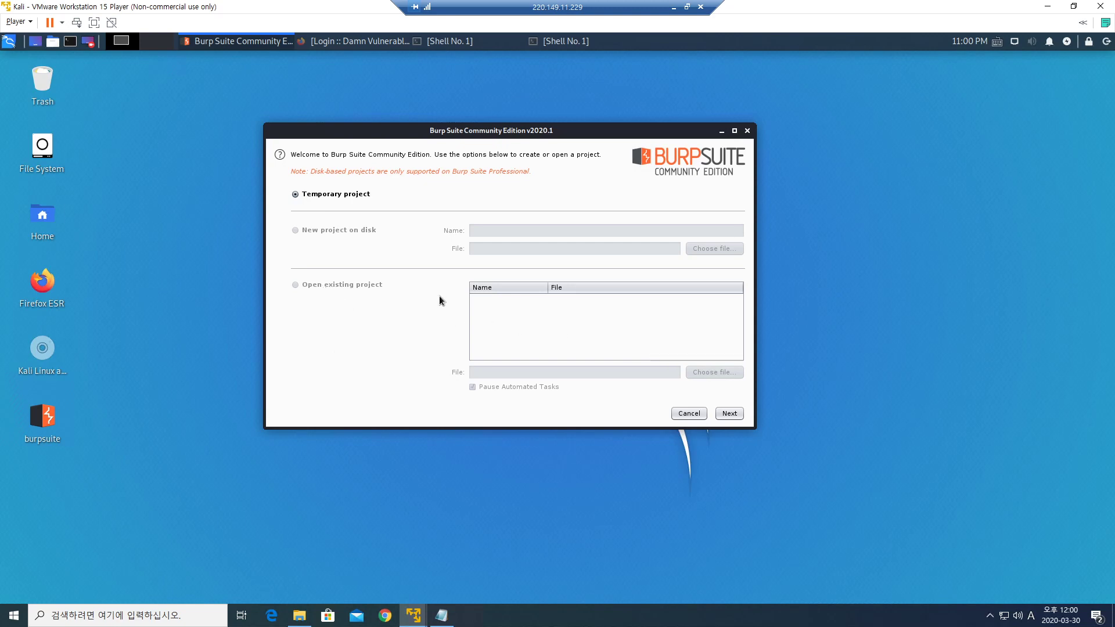
click(736, 416)
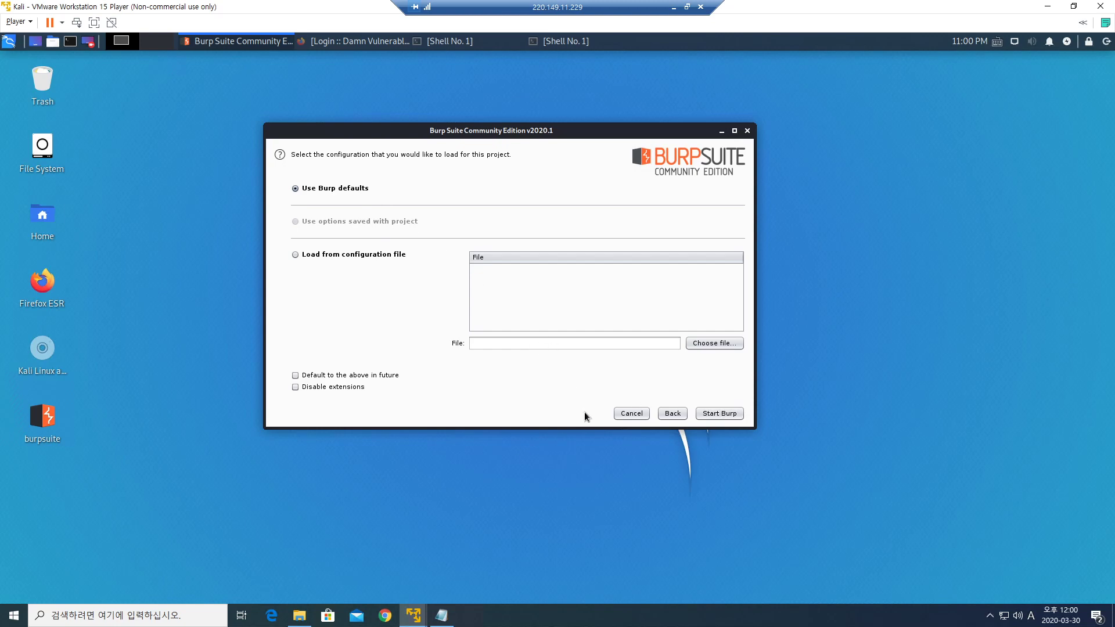
click(726, 415)
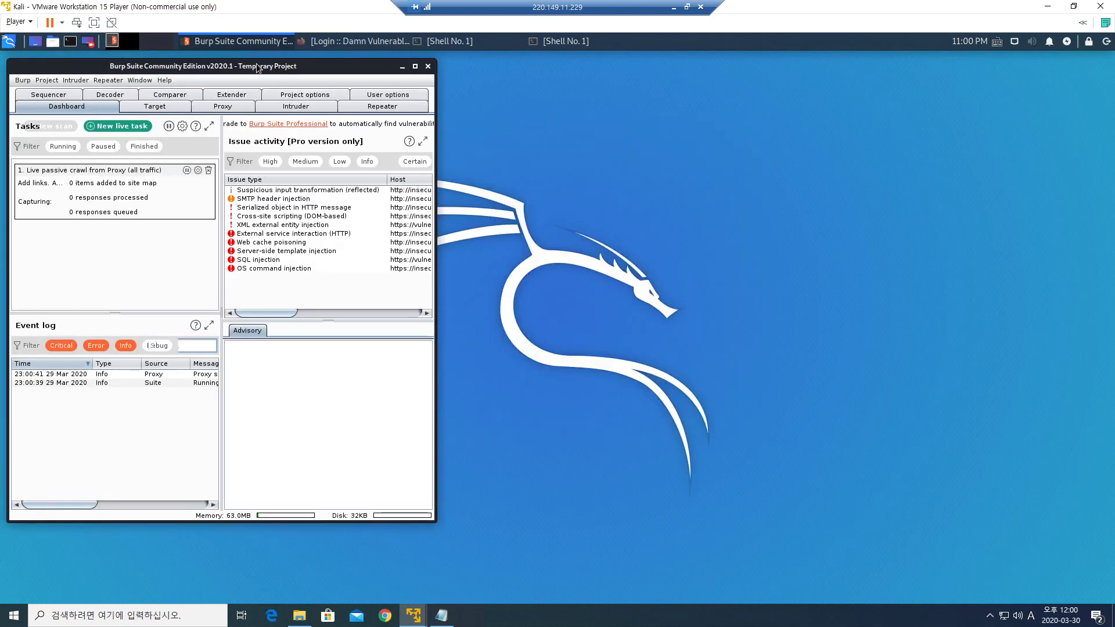
Maximize the Burp Suite window and show the Proxy tab's Intercept view.
click(415, 67)
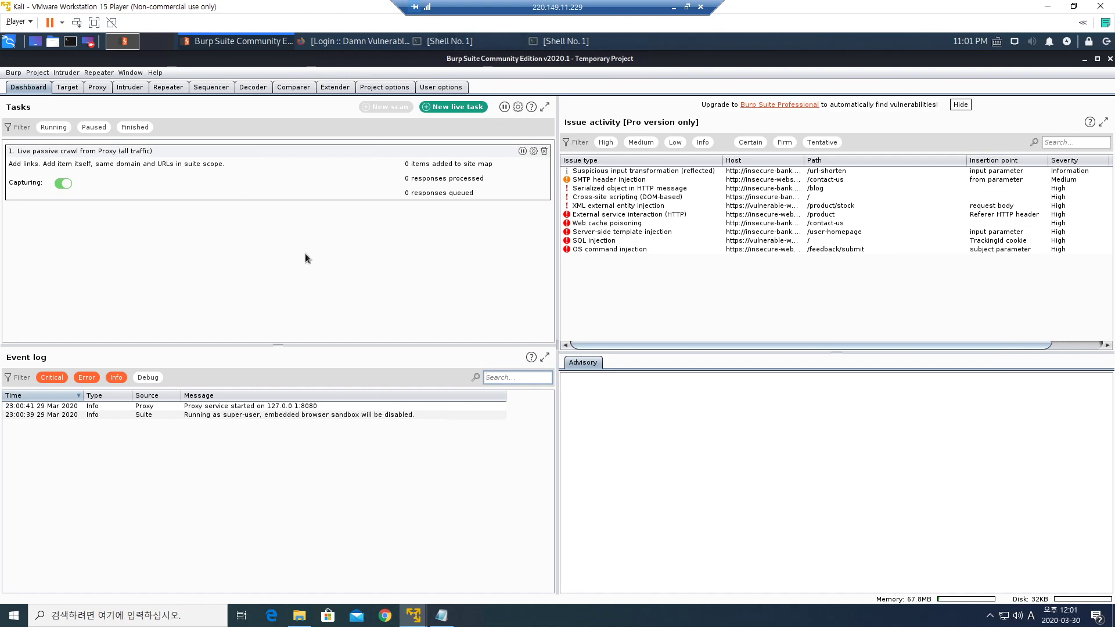
click(97, 87)
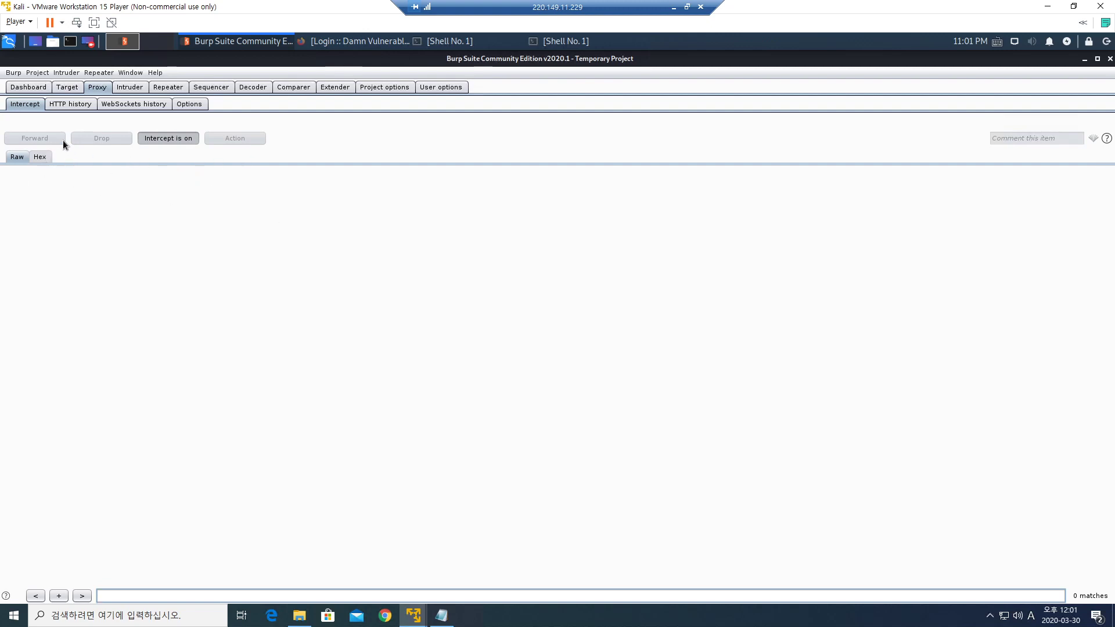
Browse HTTP history and WebSockets history, then select the 127.0.0.1:8080 listener under Proxy Options.
click(60, 105)
click(119, 103)
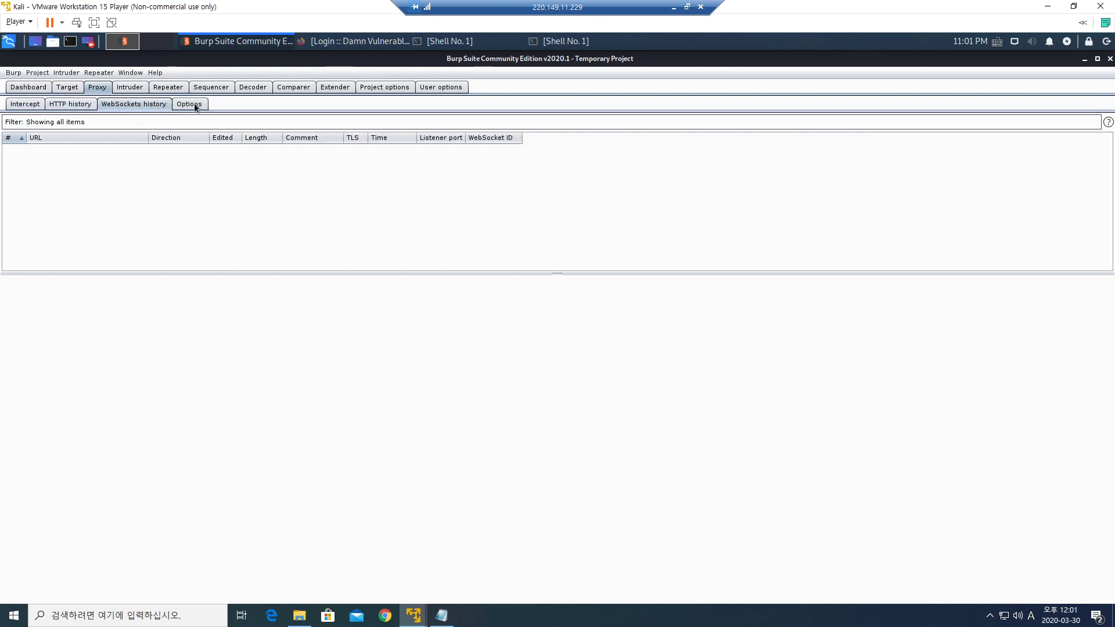
click(194, 103)
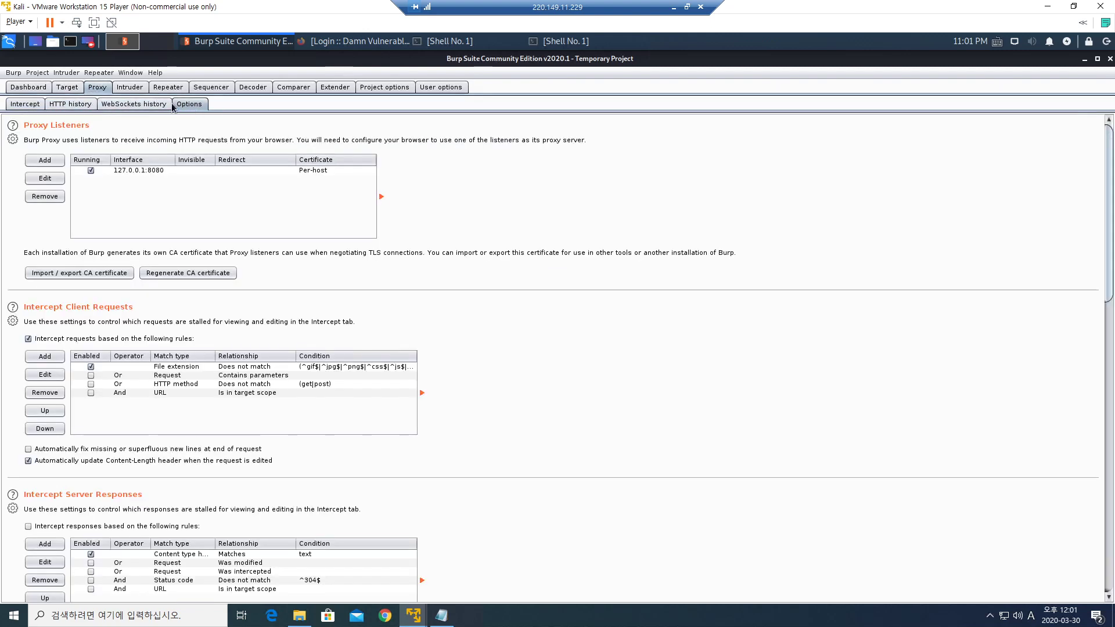
click(151, 171)
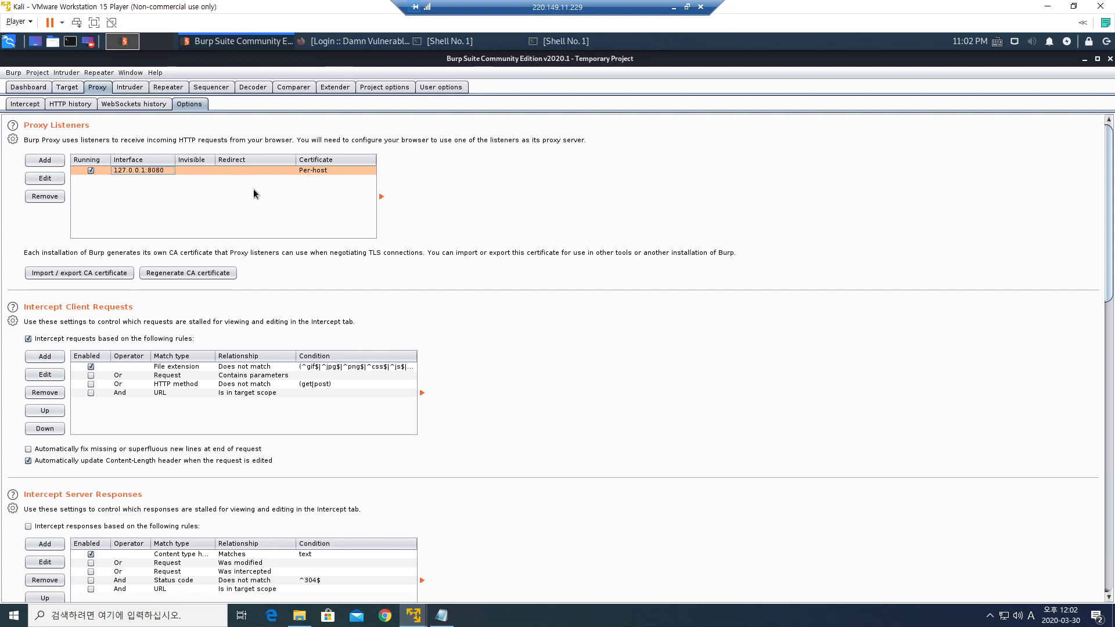
Bring the Notepad notes window in front of Burp's 127.0.0.1:8080 proxy listener settings.
click(441, 615)
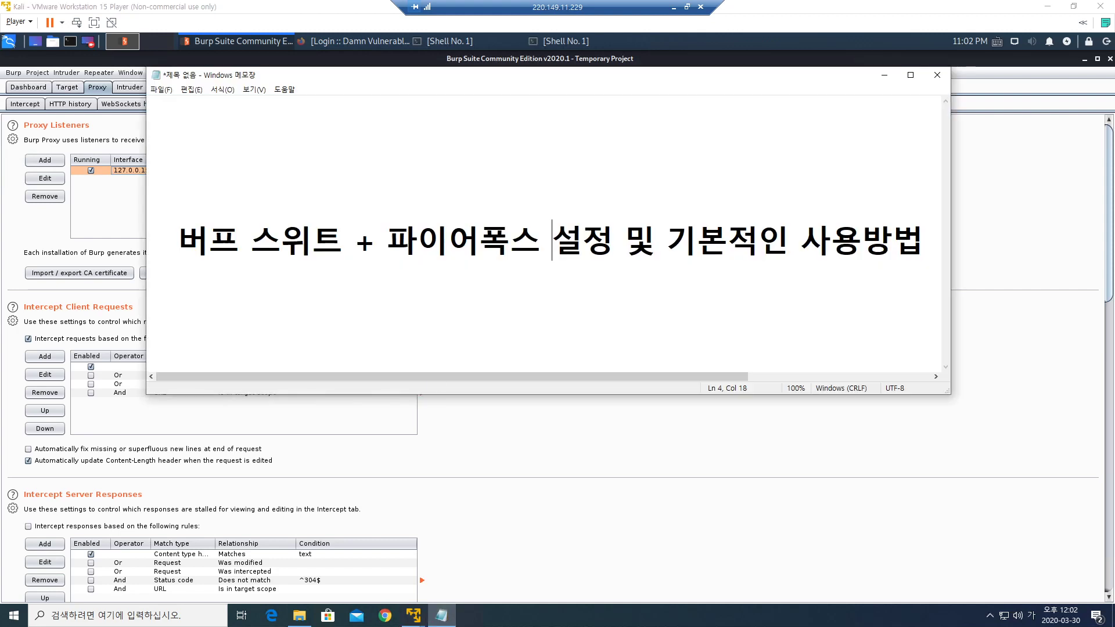
Replace the Korean title line with '웹 사이트가 있다면,' and remove the blank lines above it.
drag(179, 241, 924, 240)
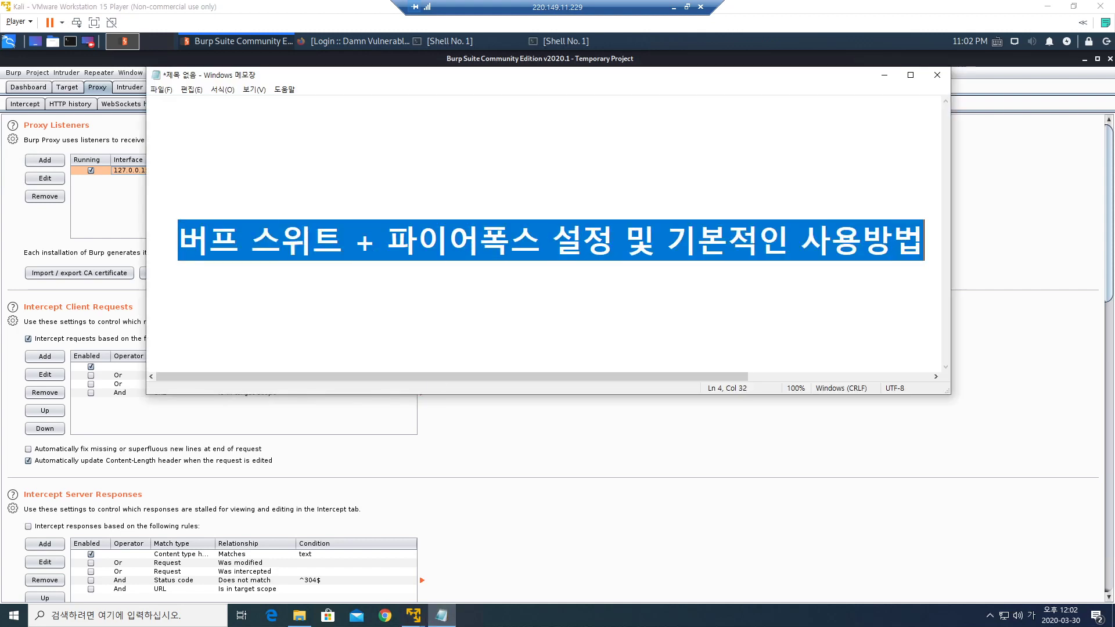
key(BackSpace)
text(웹의 주소가 )
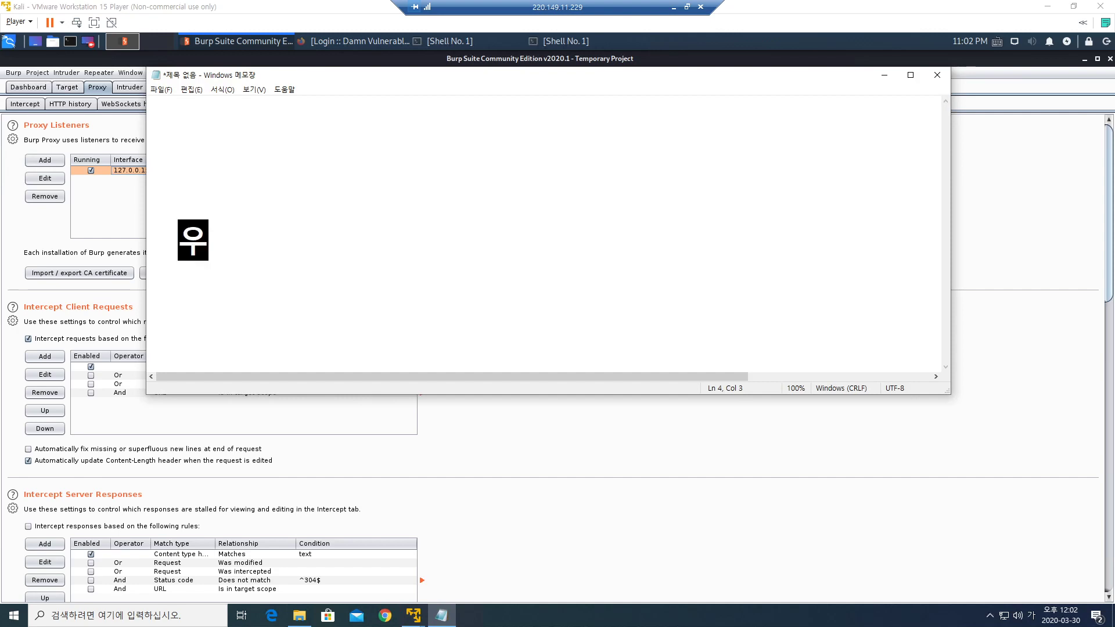
text(있)
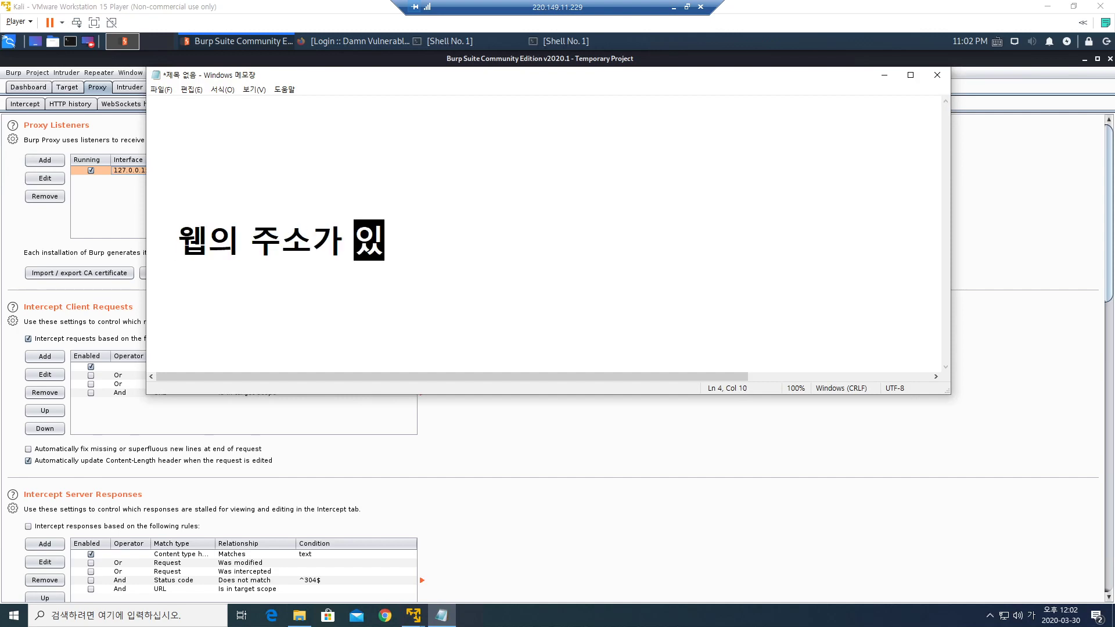
key(BackSpace)
key(BackSpace)
key(BackSpace)
key(BackSpace)
key(BackSpace)
key(BackSpace)
key(BackSpace)
key(BackSpace)
key(BackSpace)
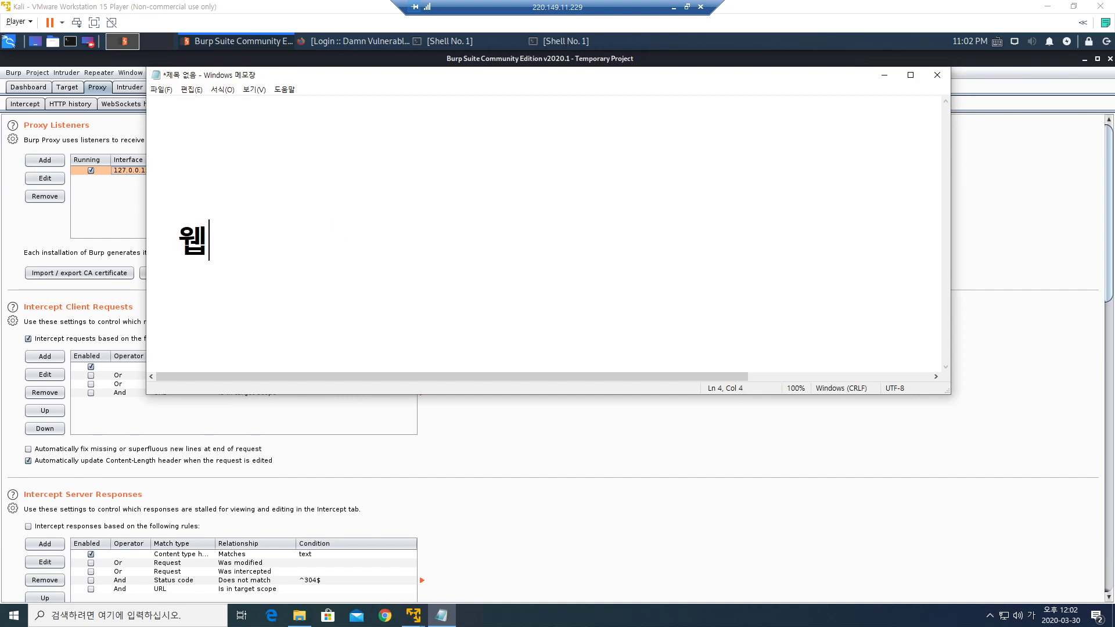
text(사이트가 이)
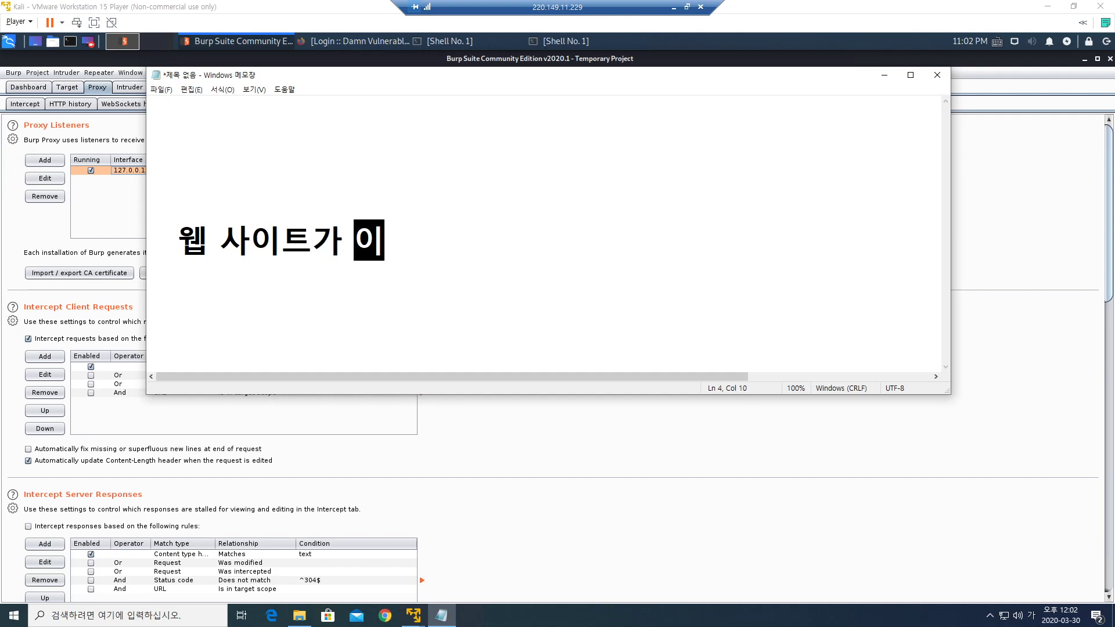
text(있다면,)
key(Return)
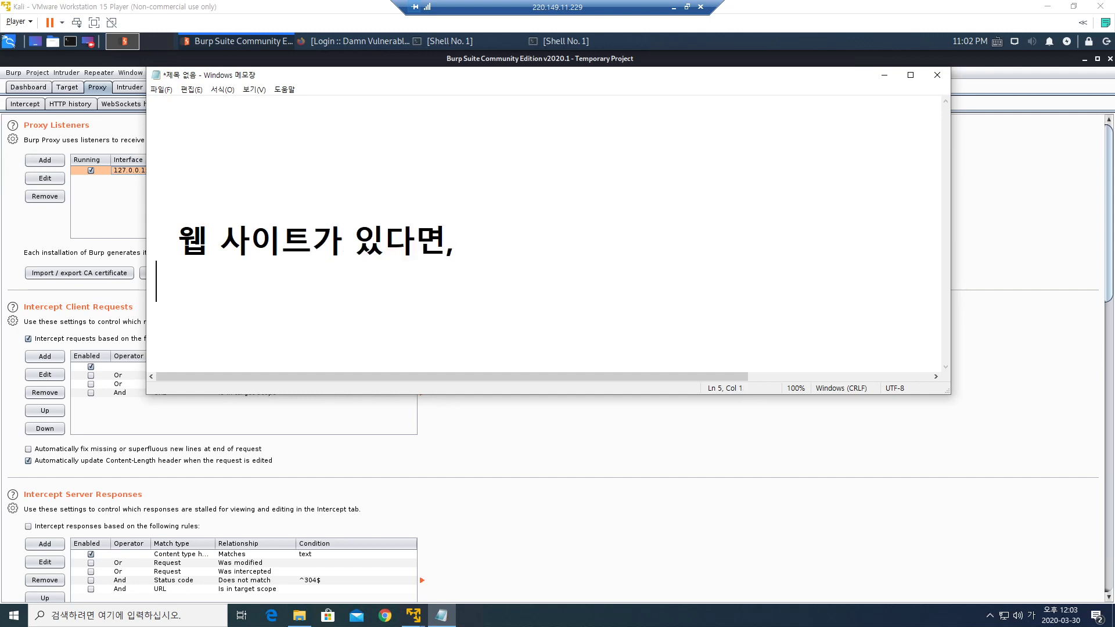
key(Up)
key(Up)
key(Up)
key(Up)
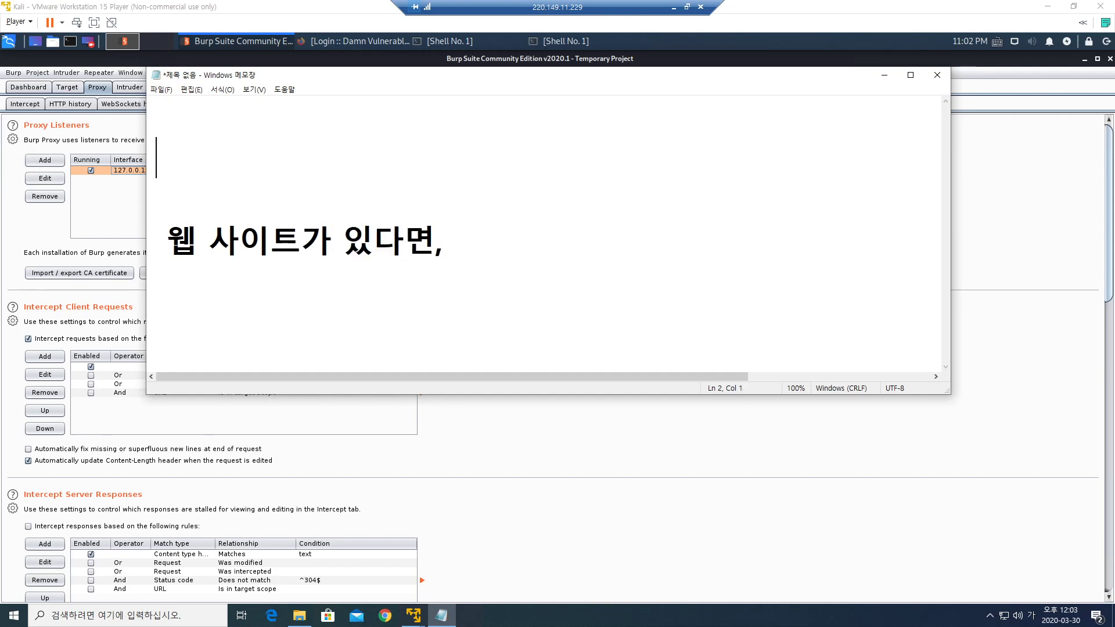
key(Delete)
key(Delete)
key(Delete)
key(End)
key(Home)
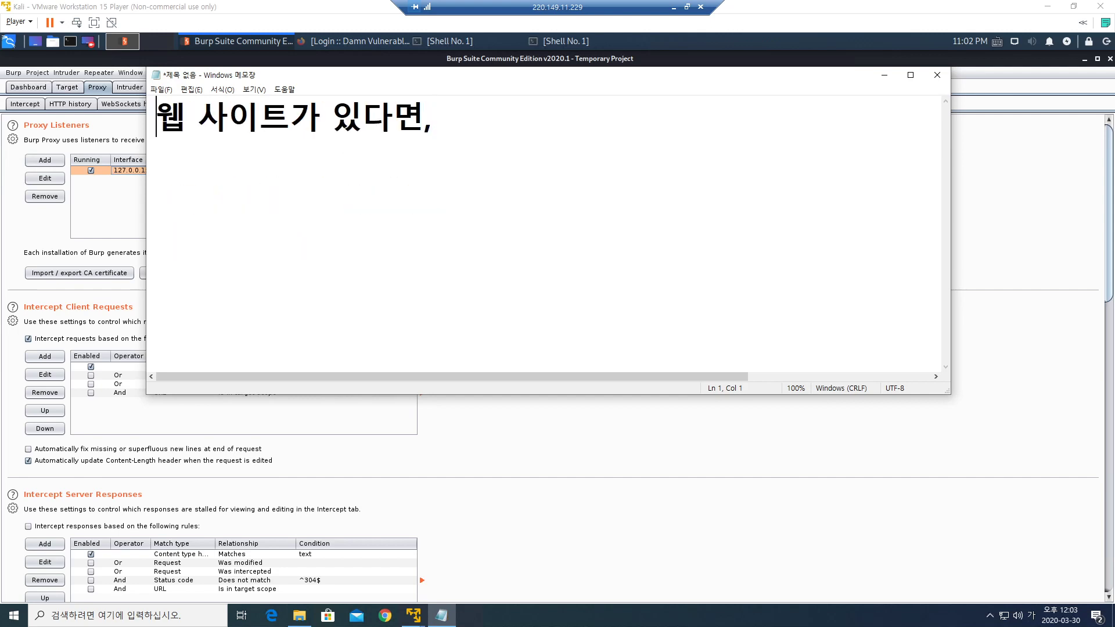
key(Delete)
key(Delete)
text(웹)
key(End)
key(Return)
key(Return)
Add the first numbered item '1. 파이어폭스 <-> 웹사이트' with a two-way arrow.
text(1. )
text(파이어폭)
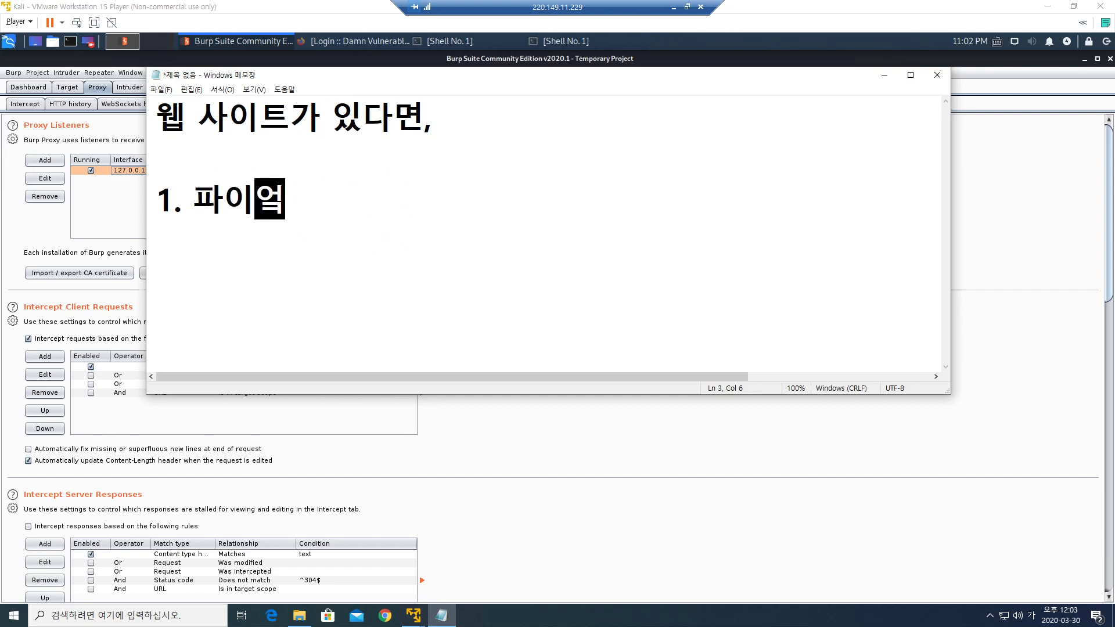
key(BackSpace)
text(스)
key(BackSpace)
key(BackSpace)
key(BackSpace)
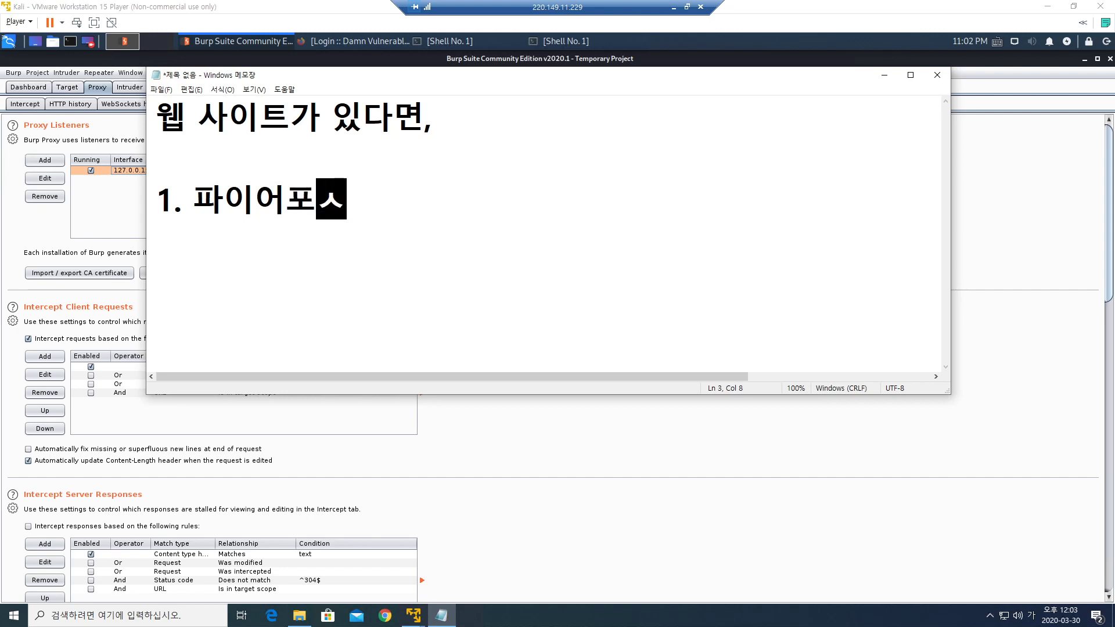
text(폭스 -)
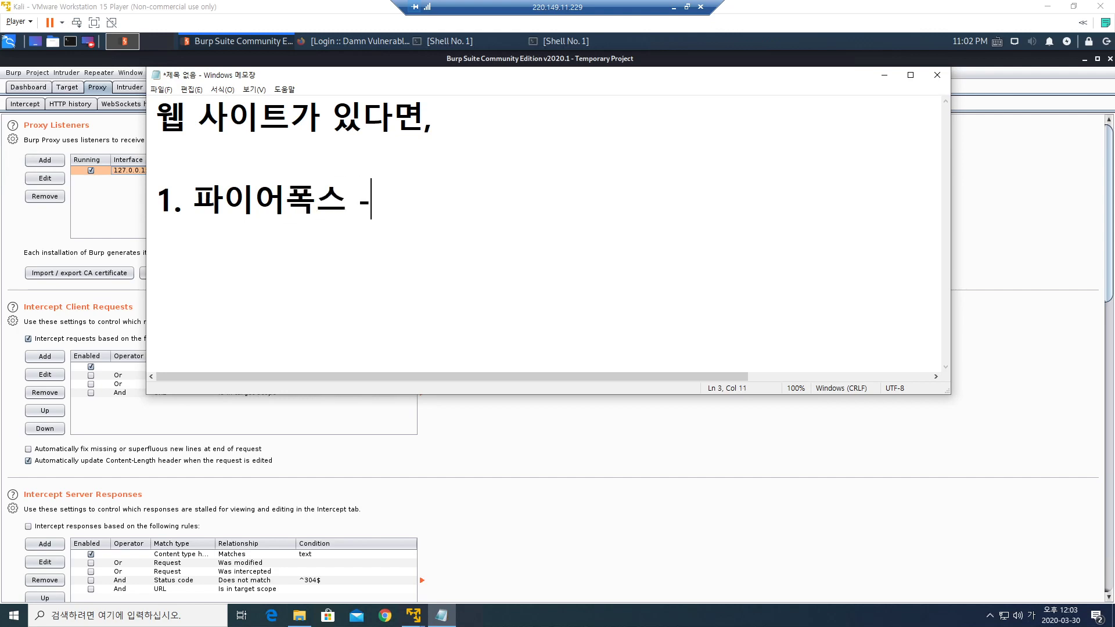
text(> 웹사이트)
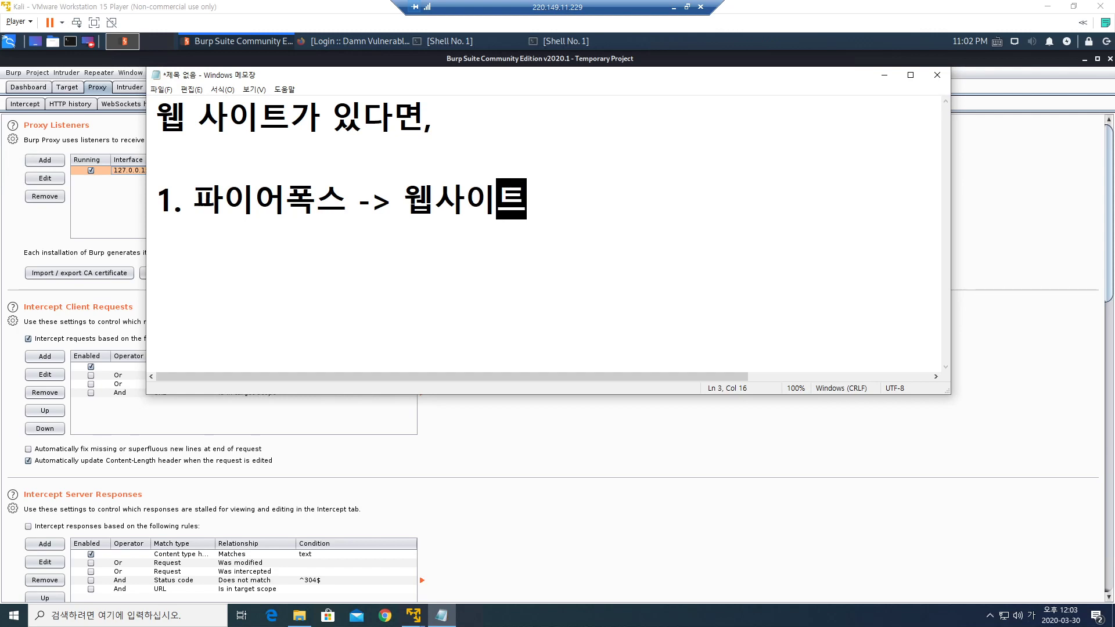
key(Left)
key(Left)
key(Left)
key(Left)
key(Left)
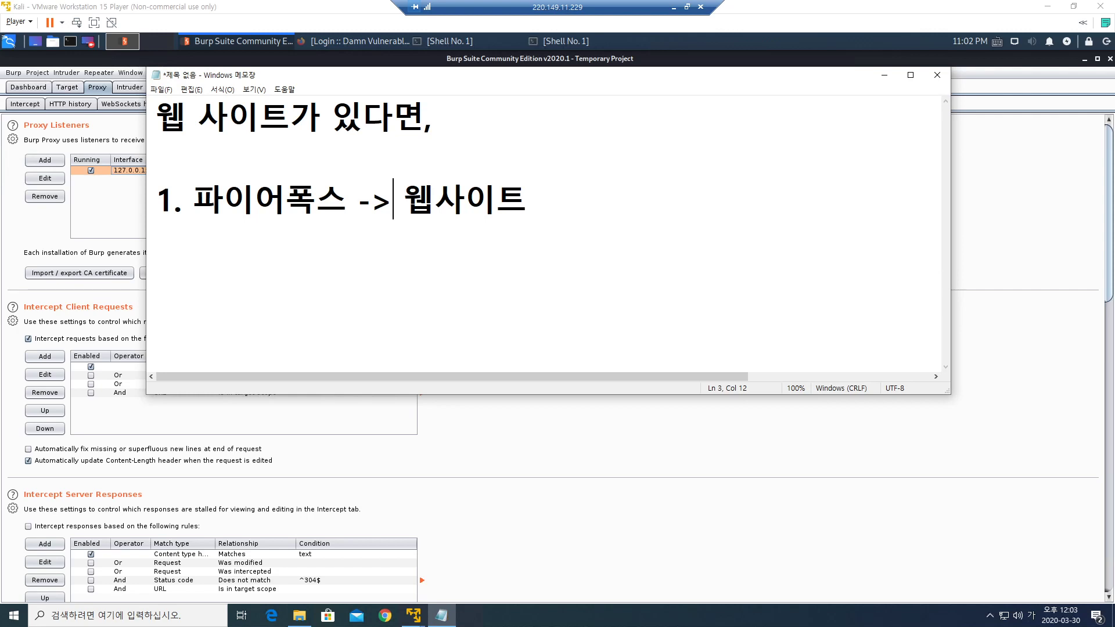
drag(358, 201, 527, 200)
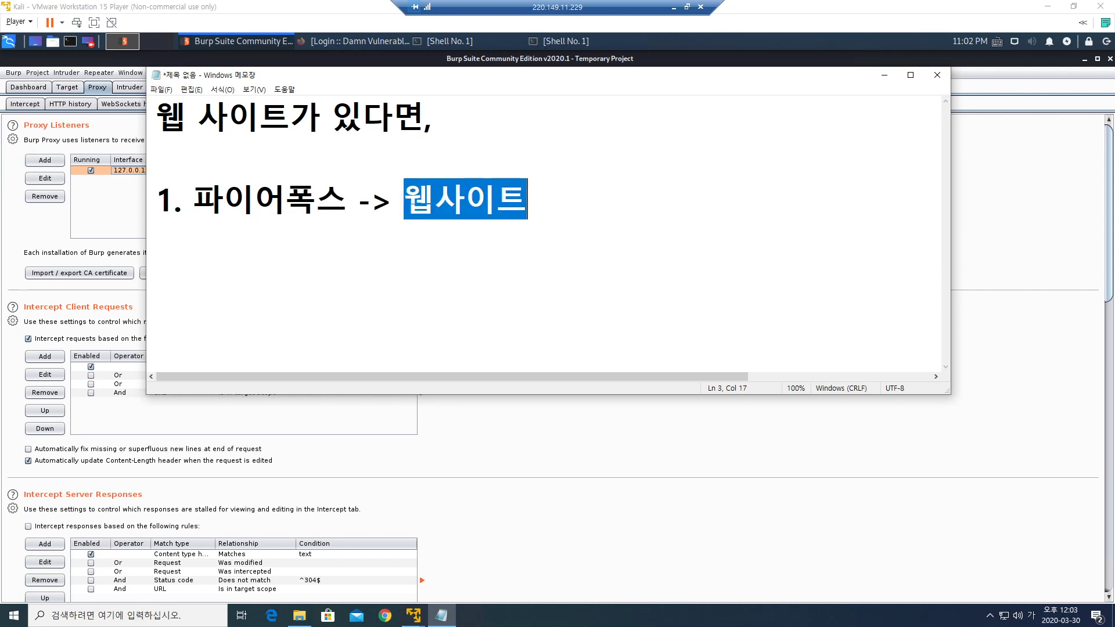
key(Right)
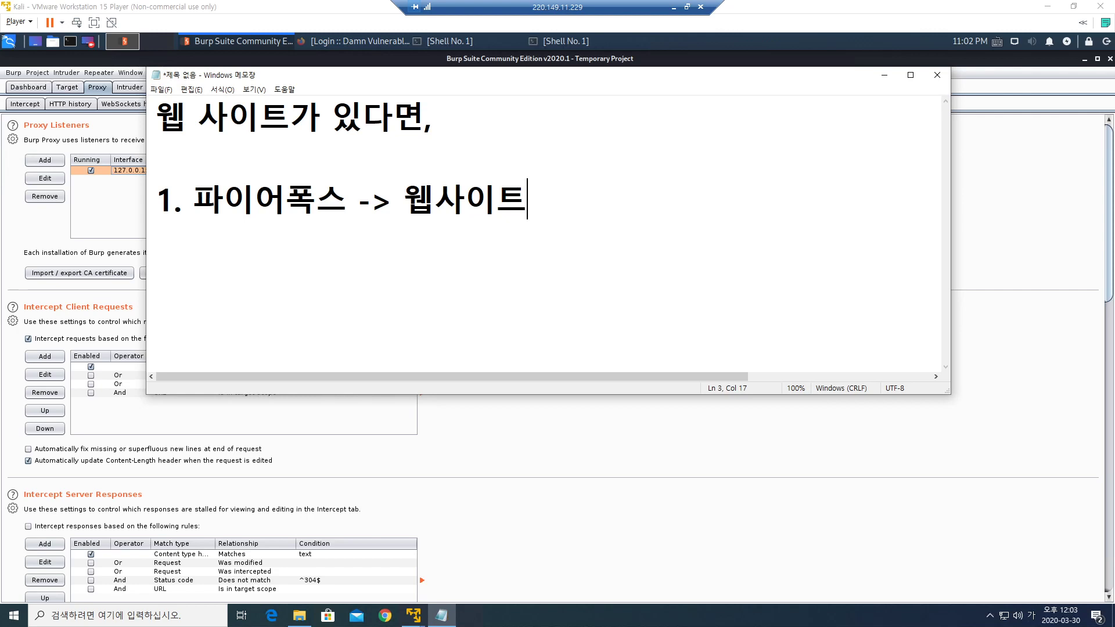
click(194, 201)
click(358, 200)
text(<)
drag(194, 200, 550, 200)
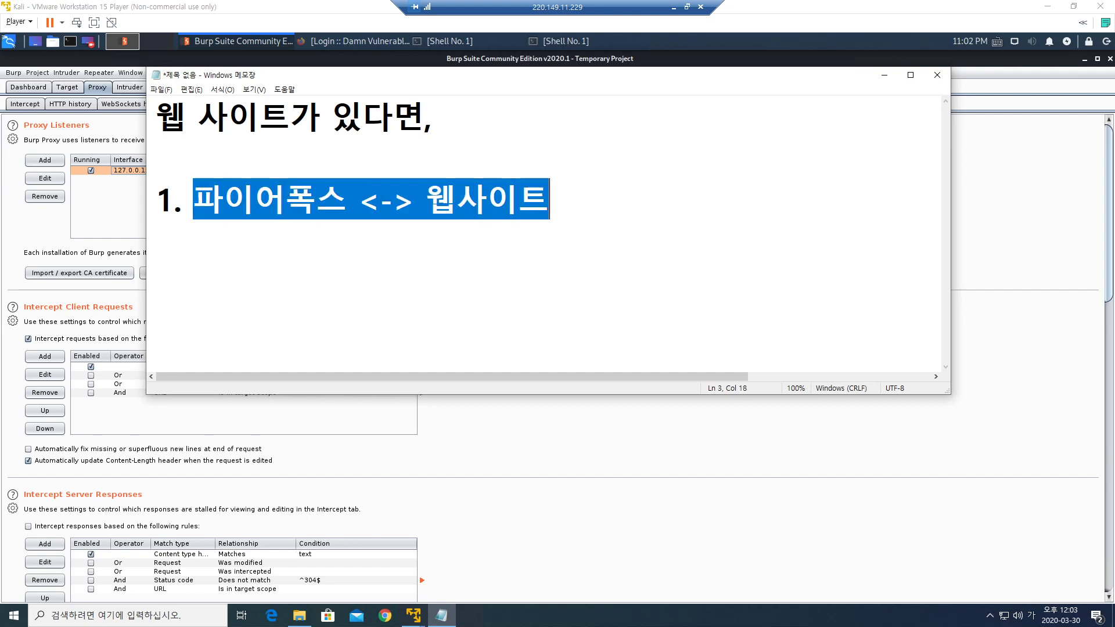
click(550, 200)
key(Return)
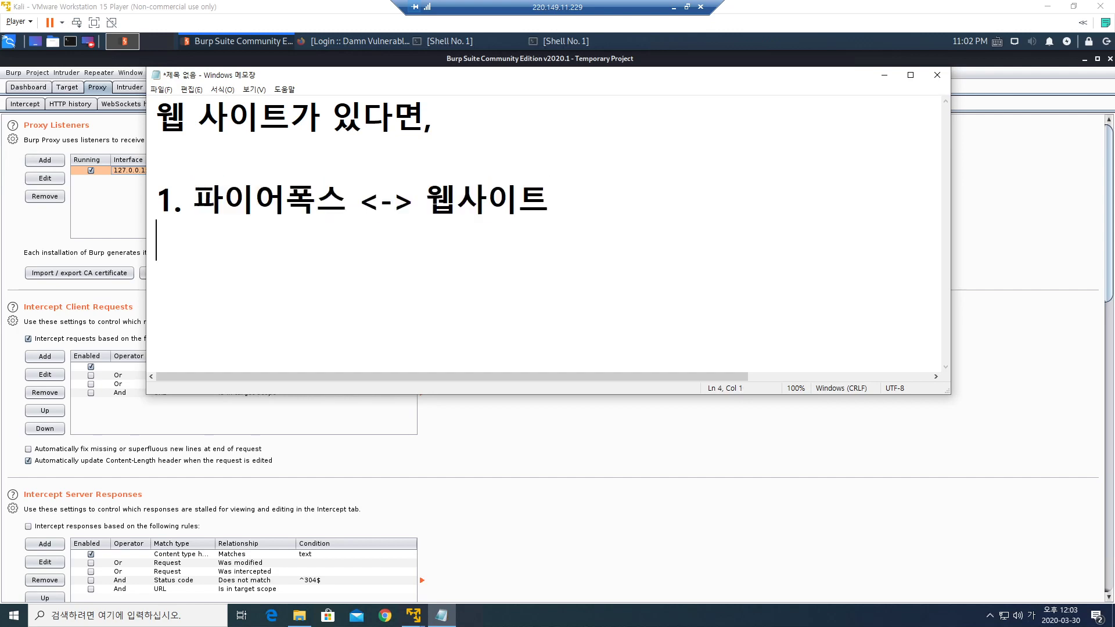
Start the second item as '2. 파이어폭스 -> 버프 스위트'.
text(2. 파이)
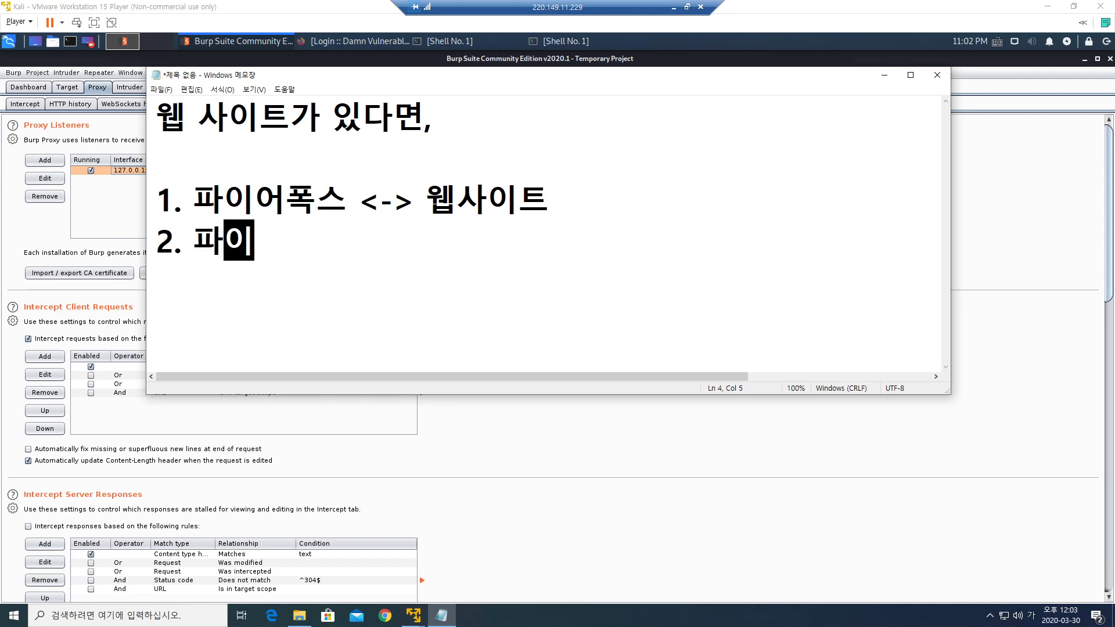
text(어폭스 )
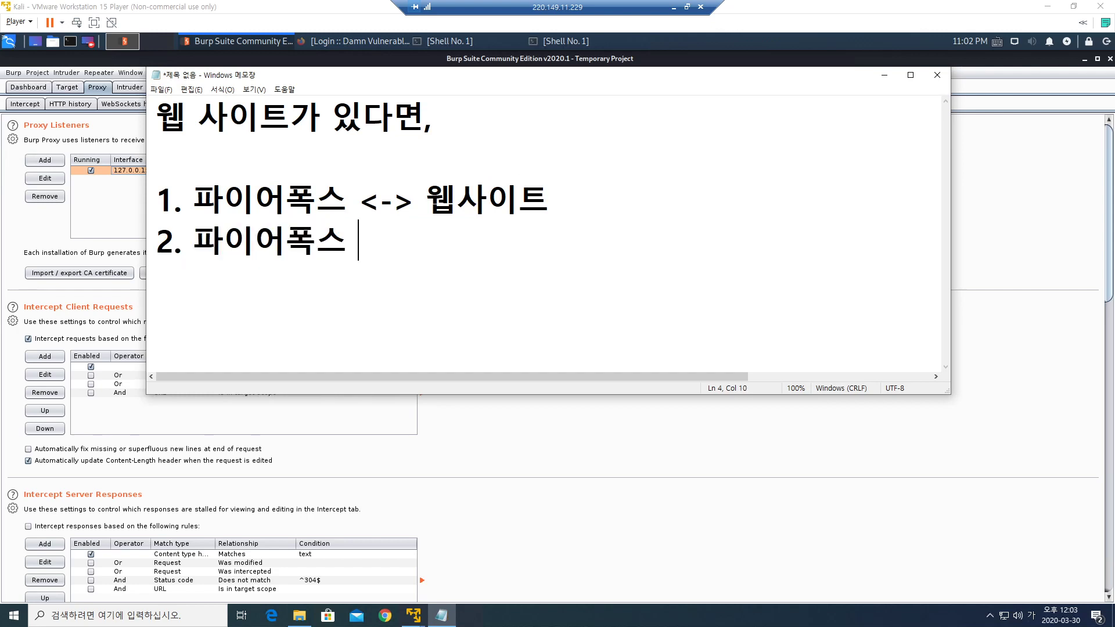
text(-> 버프 스투)
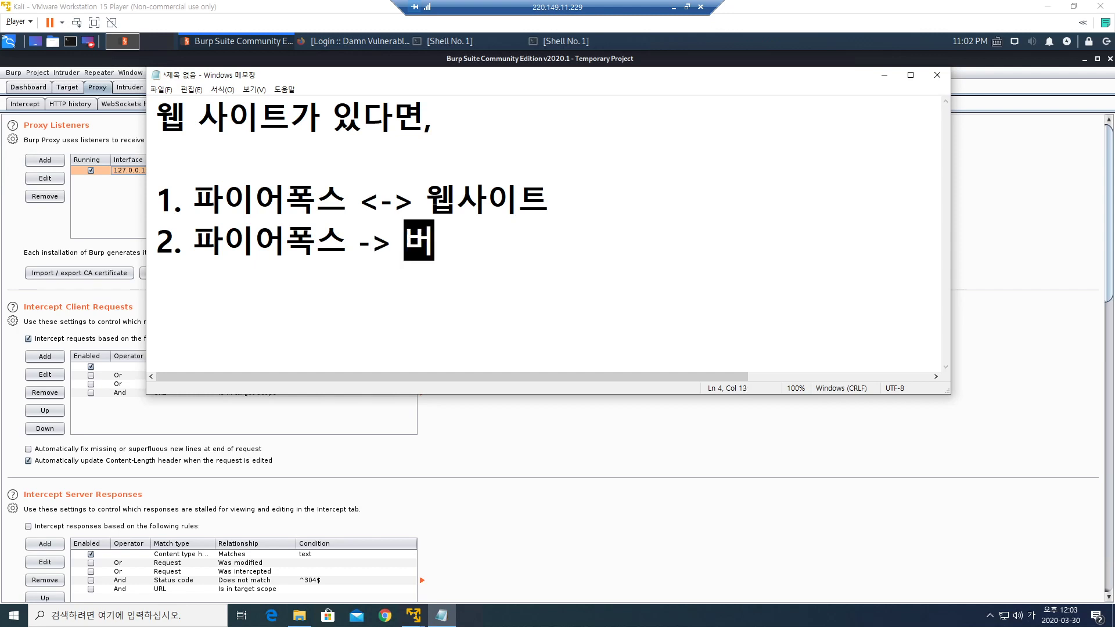
key(BackSpace)
key(BackSpace)
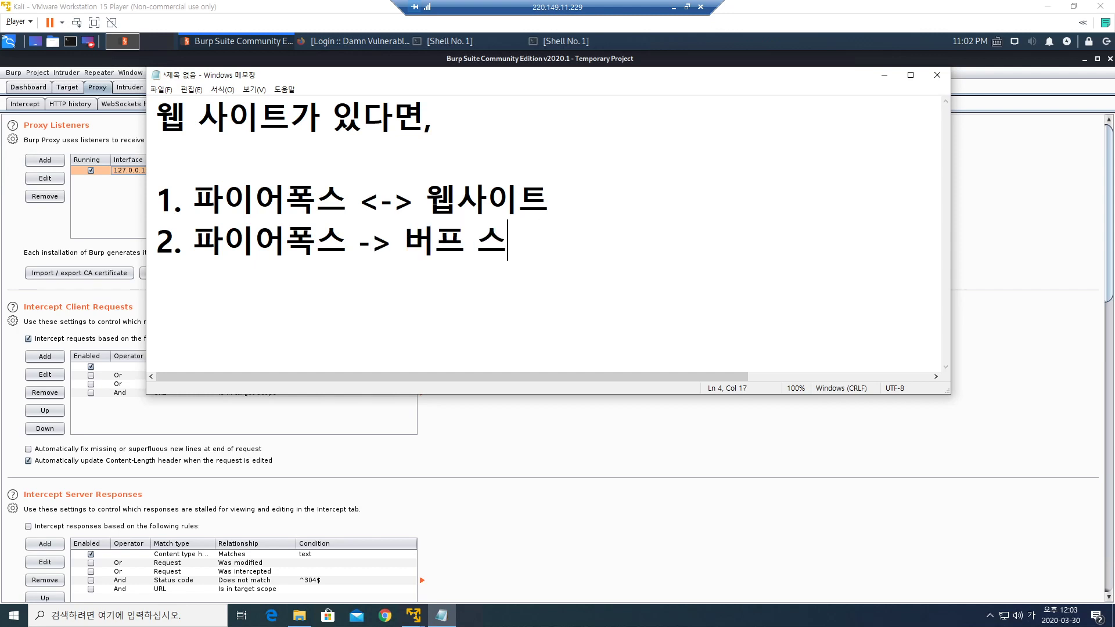
text(위트)
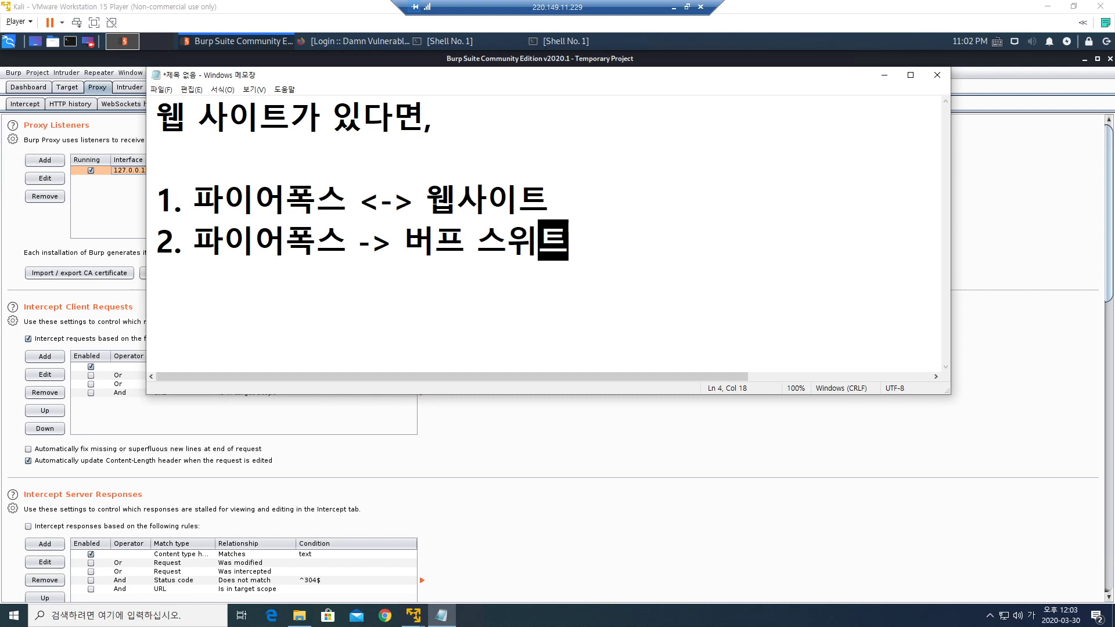
drag(404, 241, 569, 241)
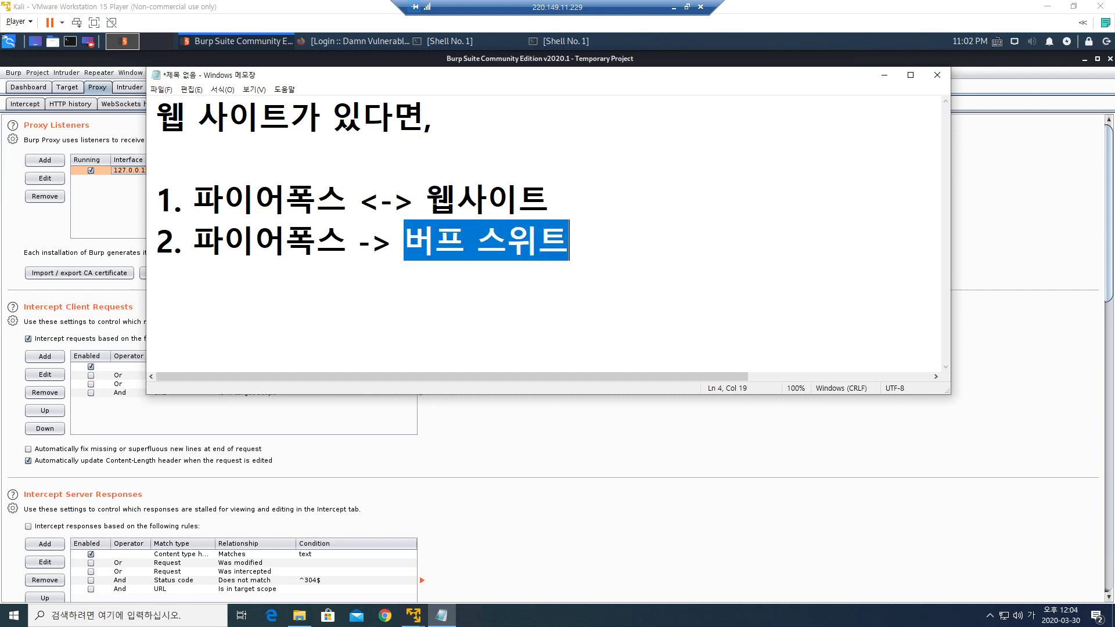
drag(194, 241, 569, 241)
key(Right)
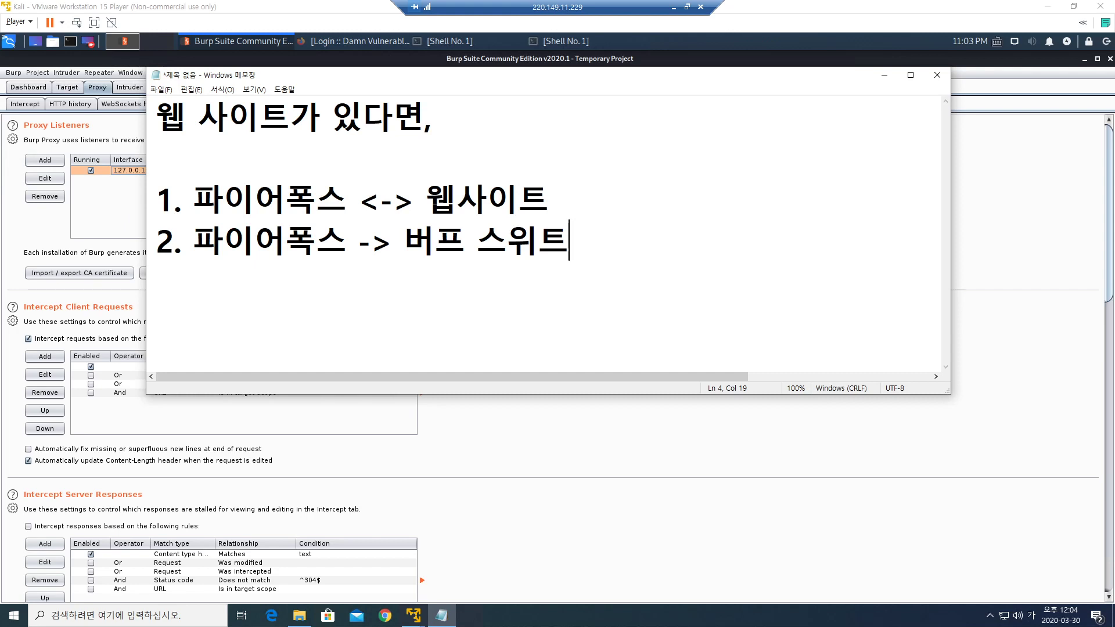
Make both arrows two-way and finish line 2 with '<-> 웹사이트'.
click(358, 241)
text(<)
key(End)
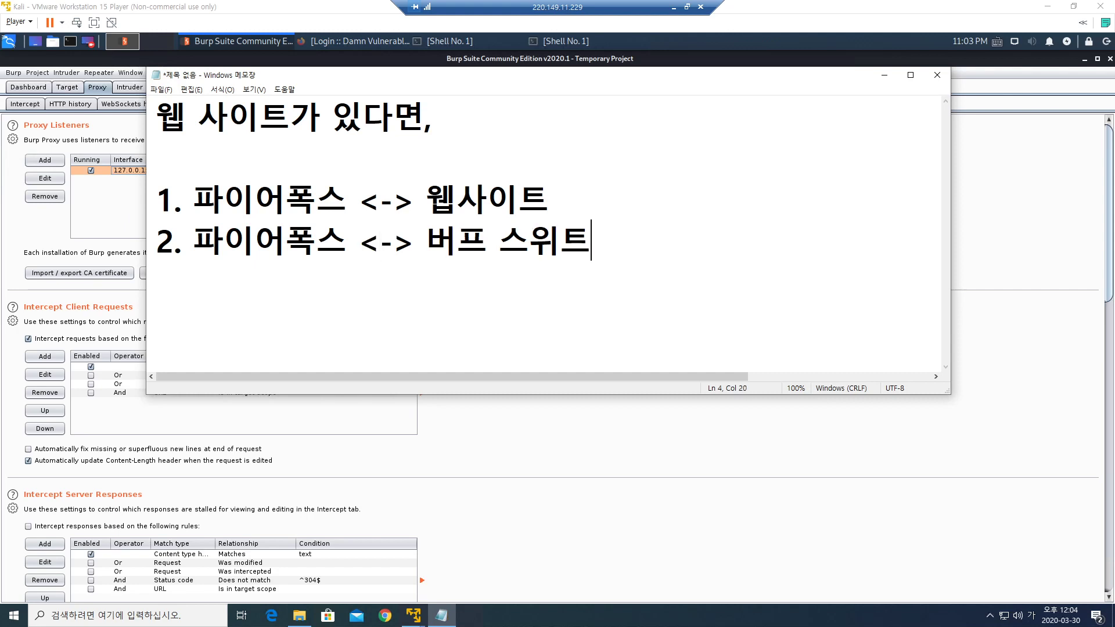
text(-> 웹사이트)
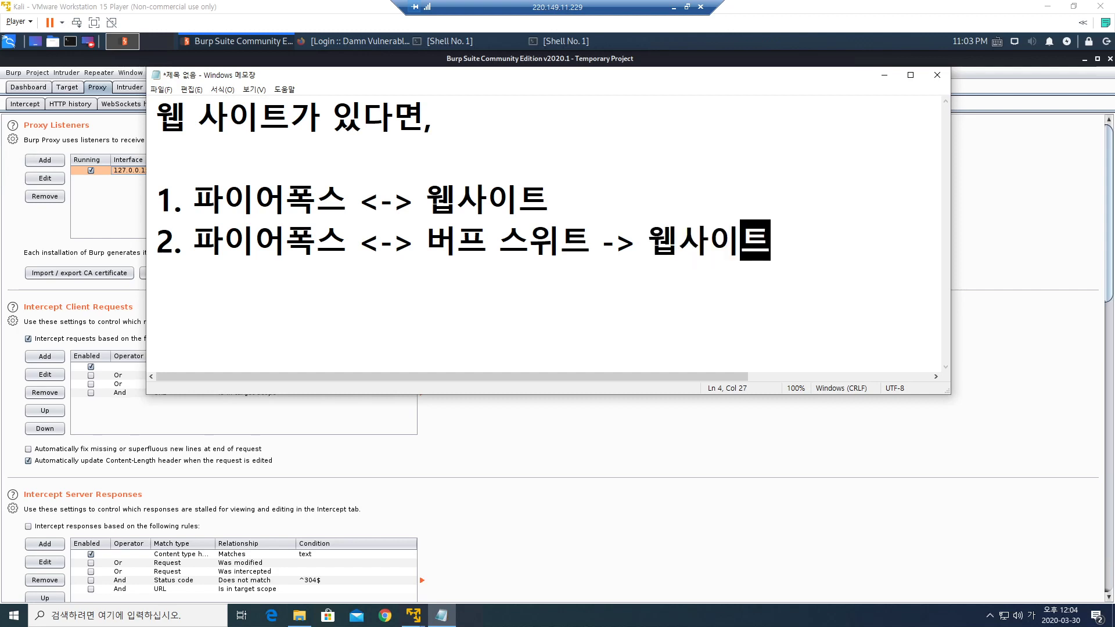
click(602, 241)
text(<)
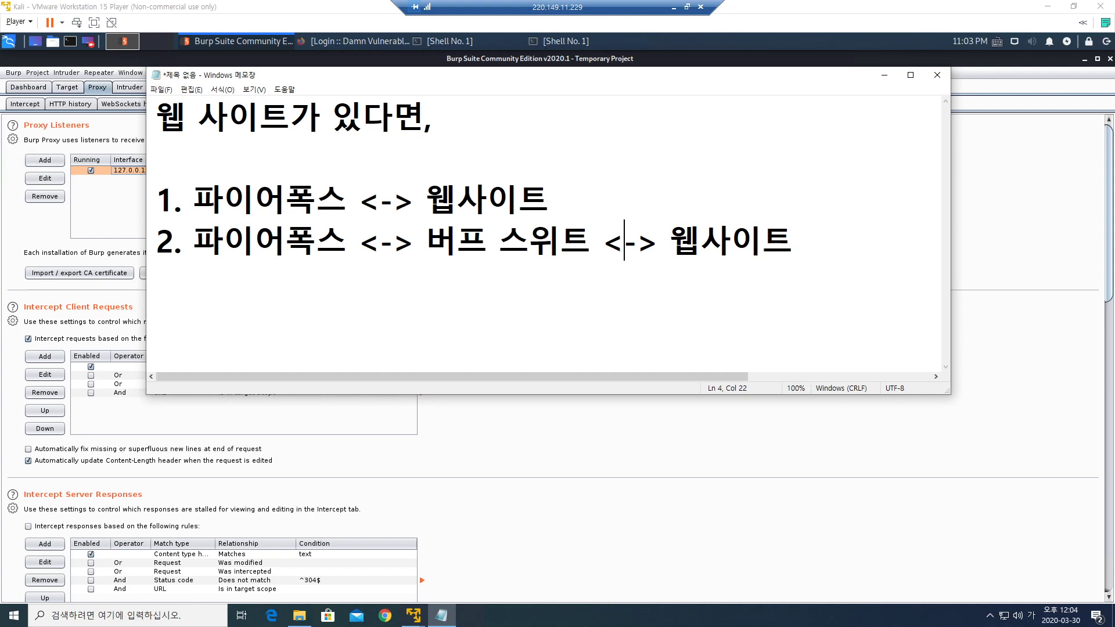
drag(798, 241, 529, 242)
drag(799, 242, 157, 242)
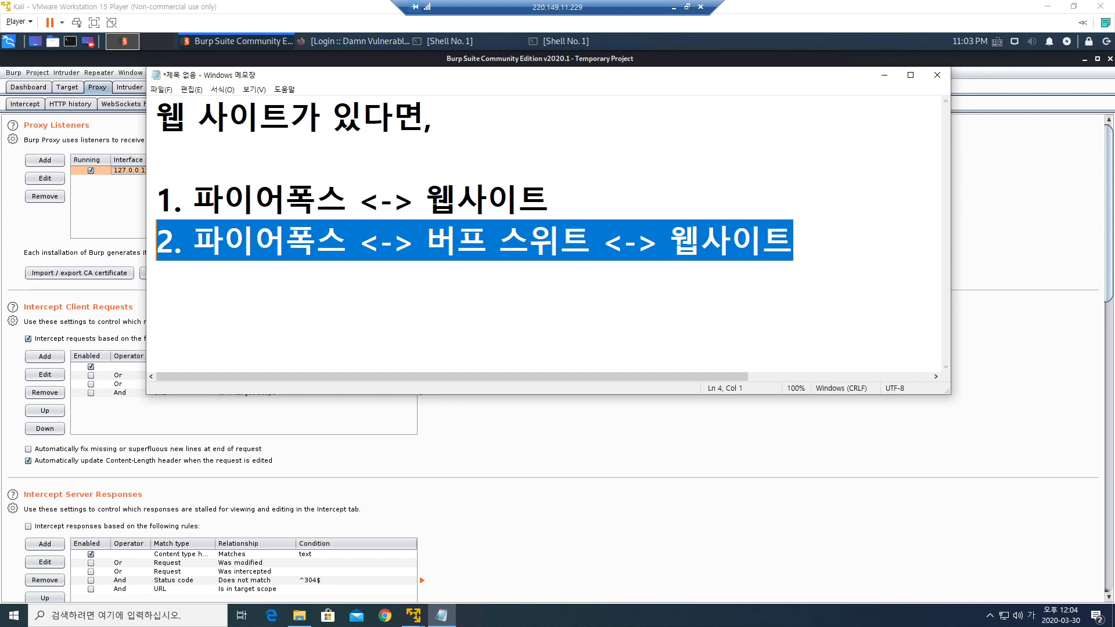
click(156, 281)
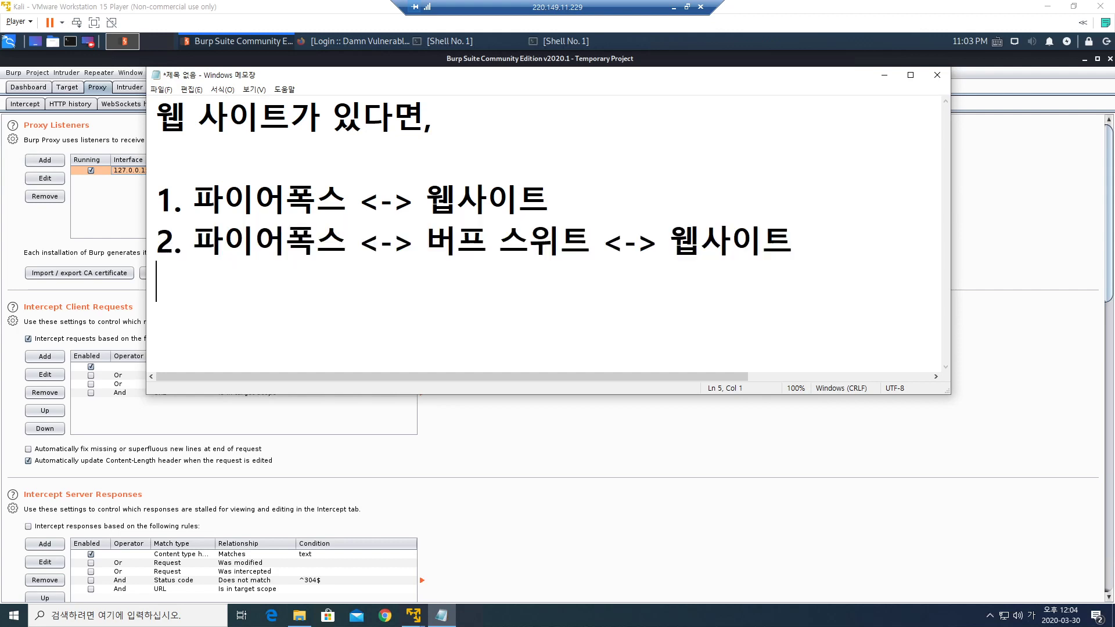
drag(427, 241, 592, 240)
drag(194, 240, 347, 240)
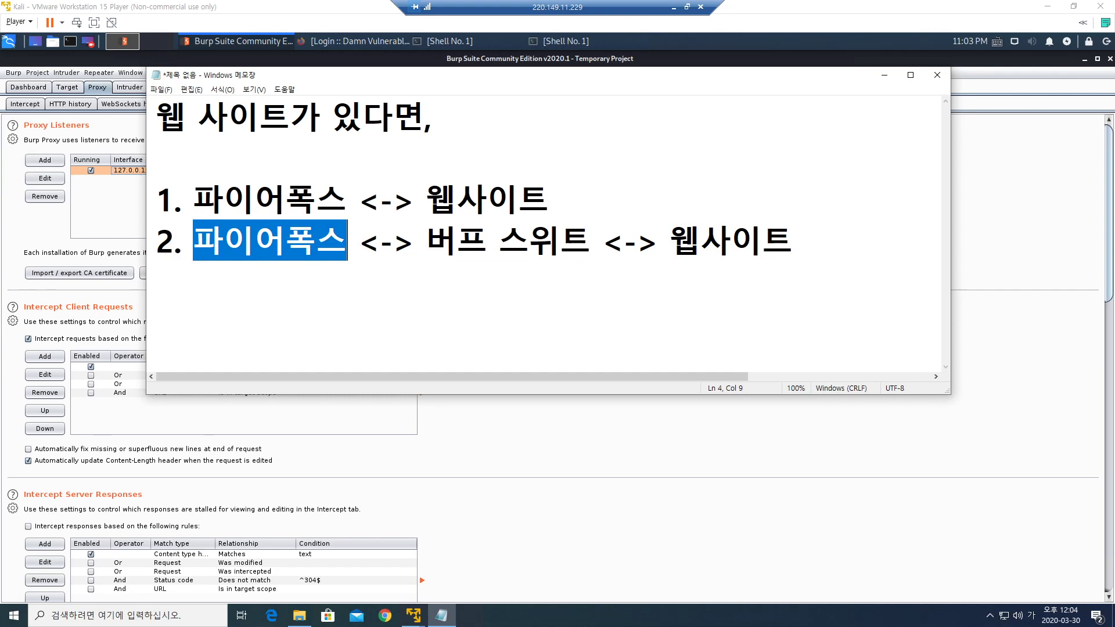
drag(427, 241, 591, 241)
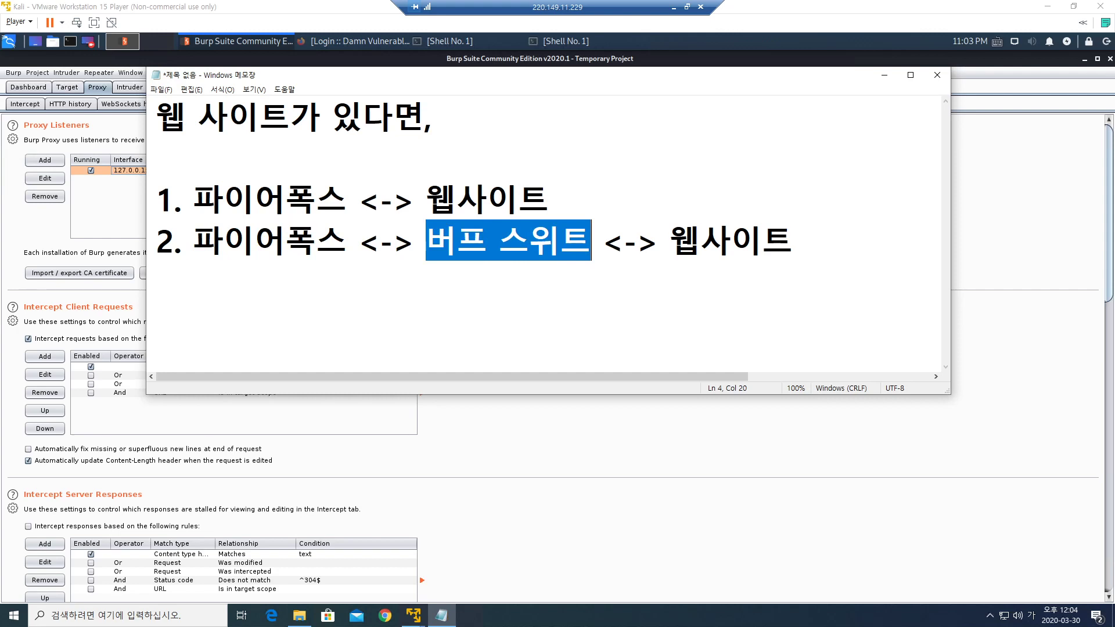
drag(193, 241, 348, 240)
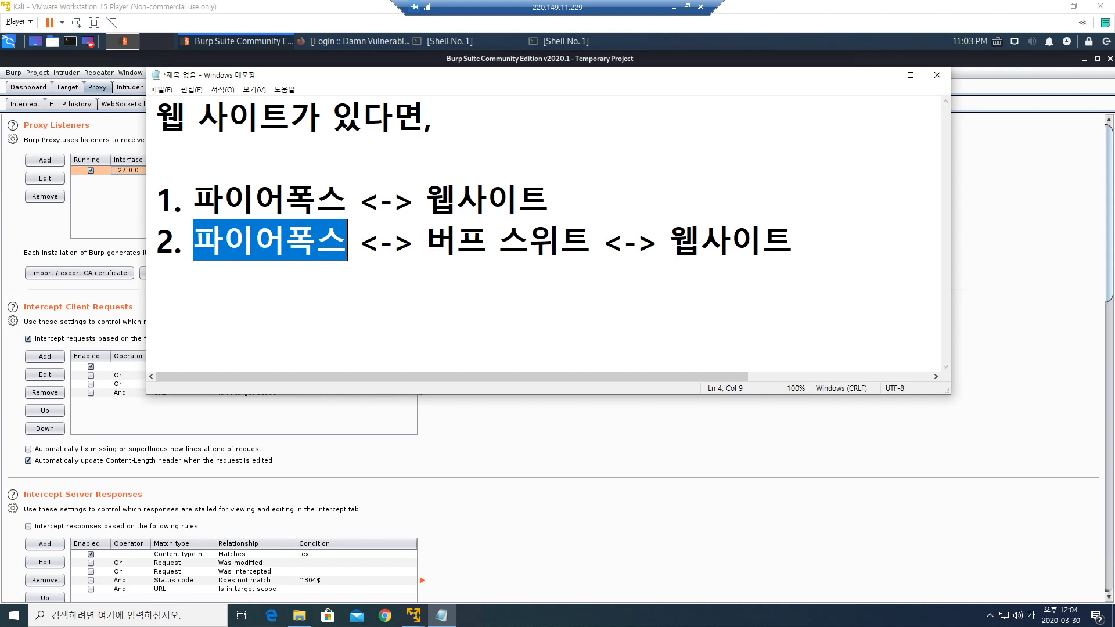
drag(427, 240, 591, 240)
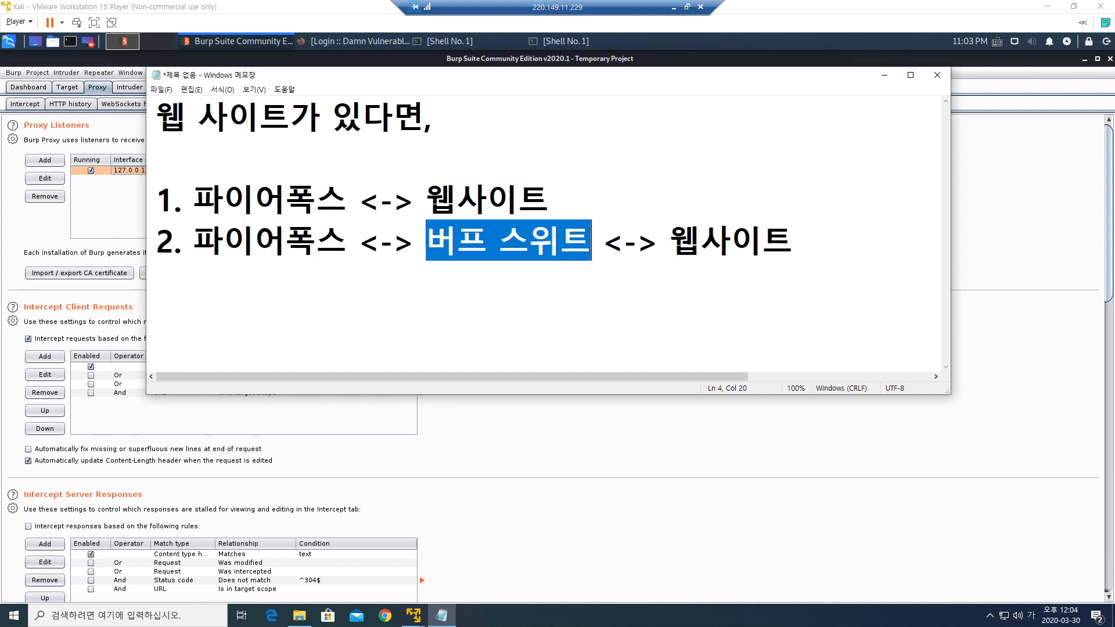
click(793, 240)
Add note '3. 파이어폭스 -> 환경 설정 -> Proxy 설정 ->' on a new line.
key(Return)
text(3)
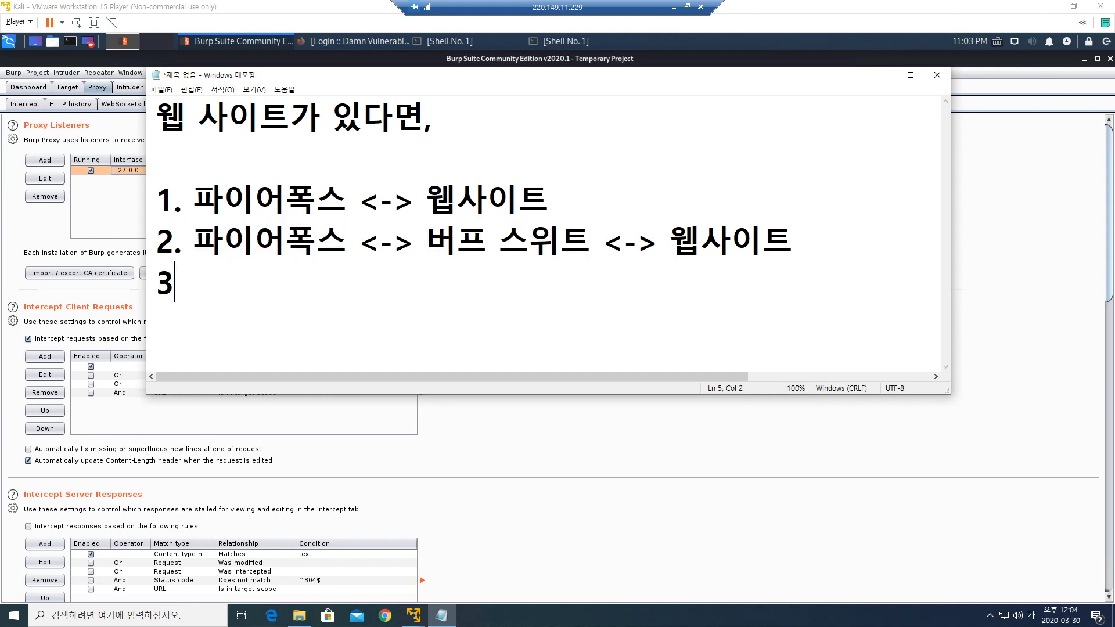
text(. 파이)
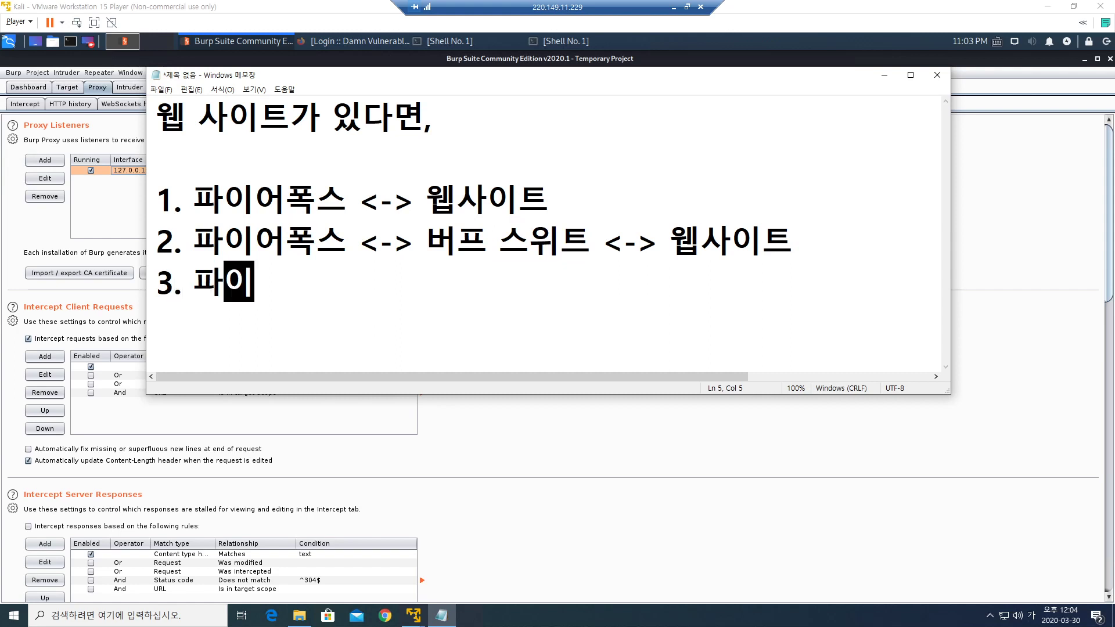
text(어프폭스)
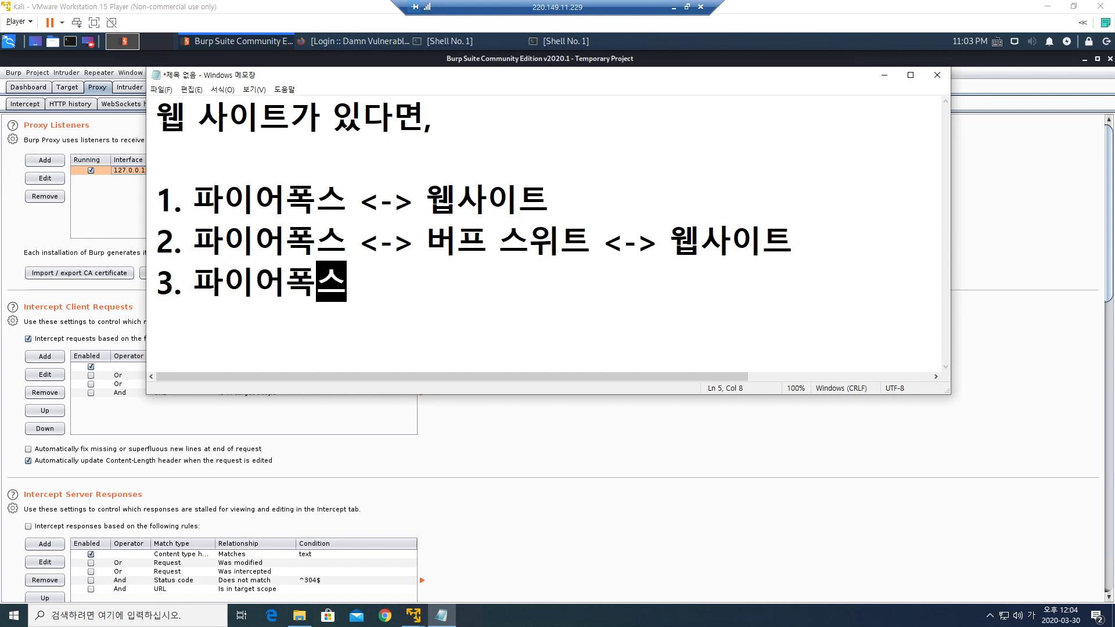
text( -> 환경 ㅅ)
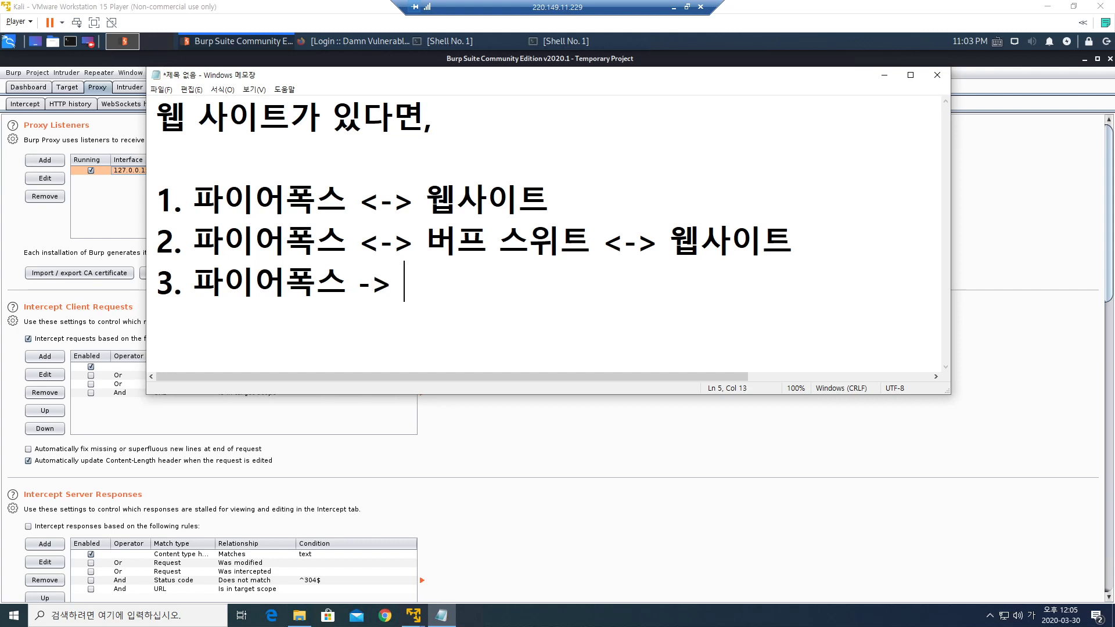
text(설정 ->)
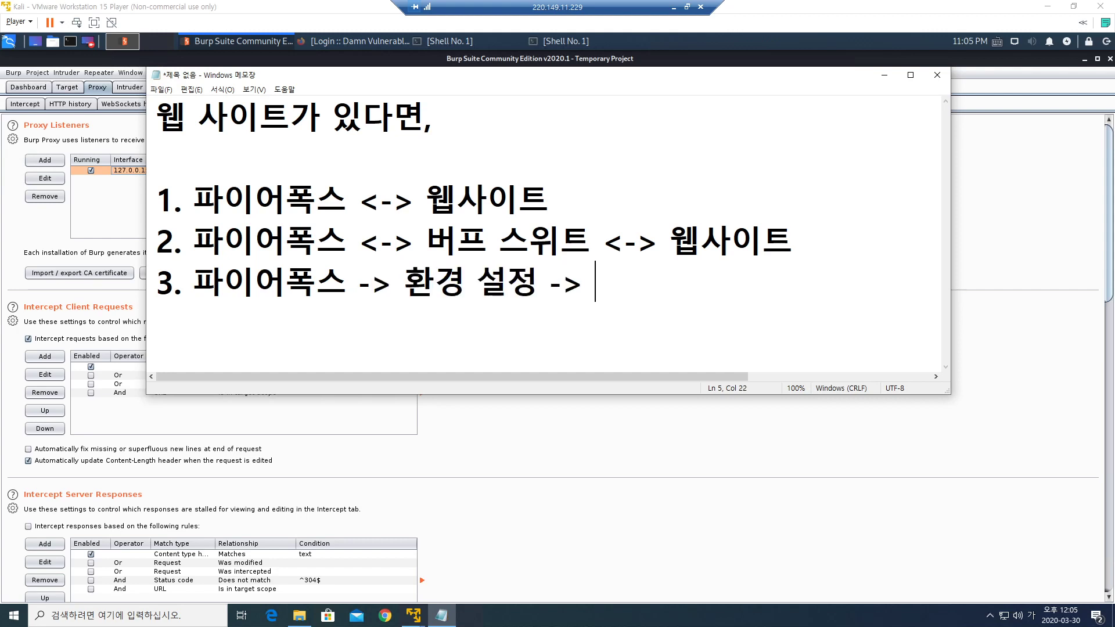
key(Hangul)
text(Provy)
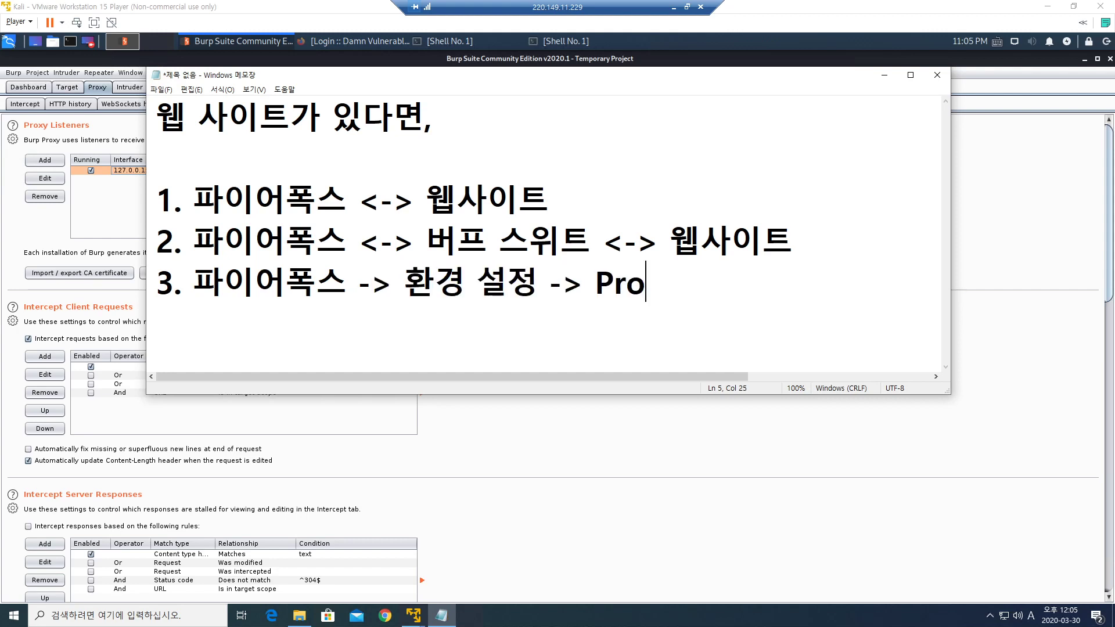
key(BackSpace)
key(BackSpace)
key(BackSpace)
text(oxy)
key(Hangul)
text(설정)
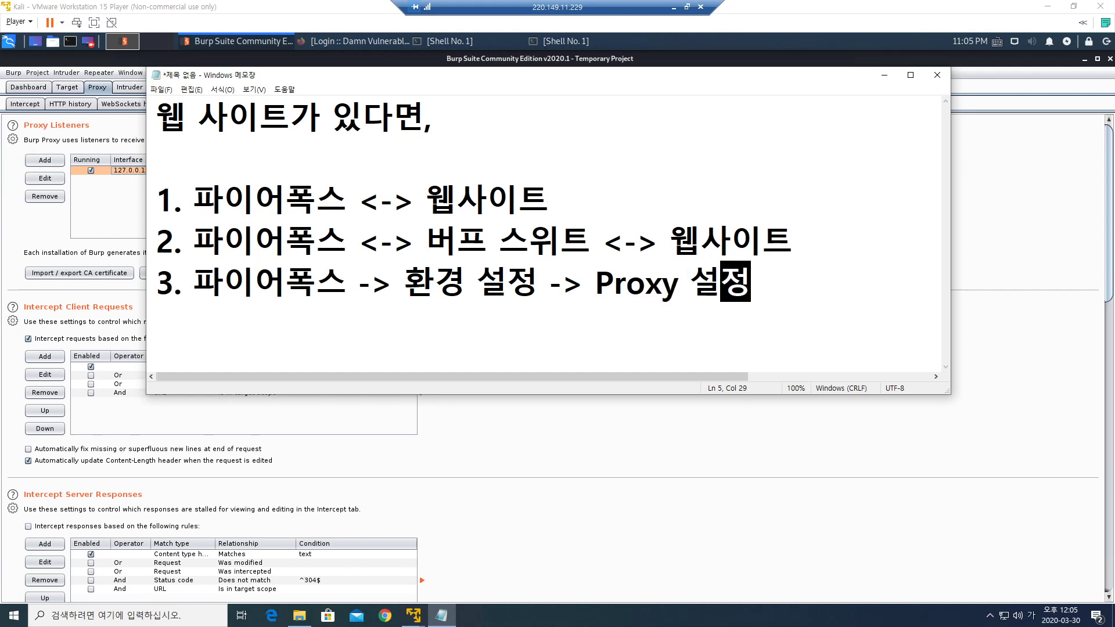
text( ->)
key(Return)
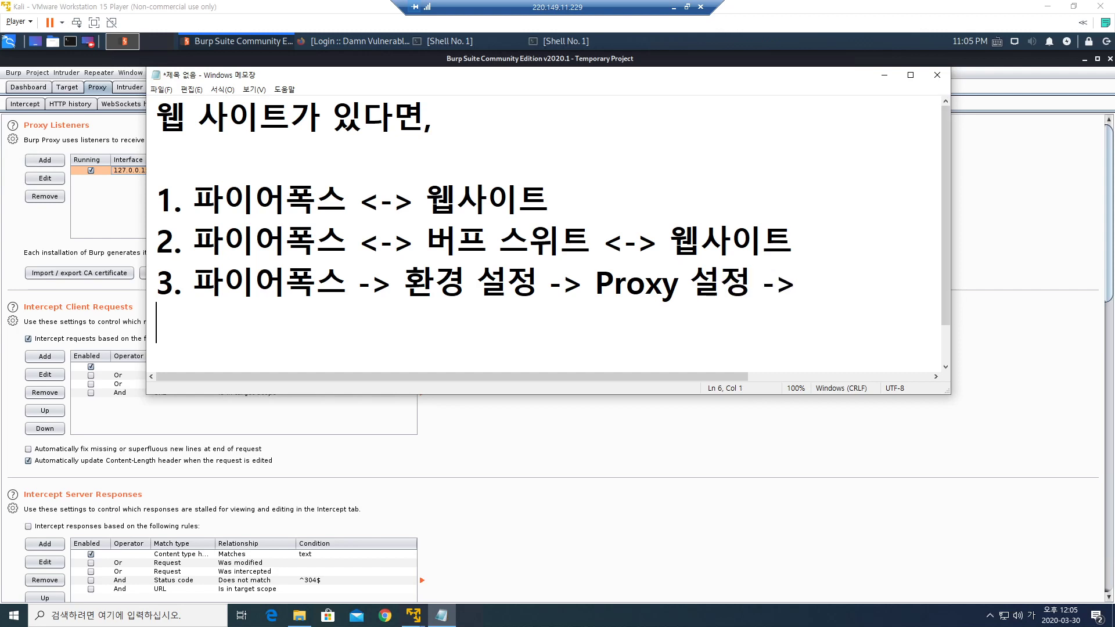
Write the proxy address line 'IP 127.0.01, Port 8080 입력'.
key(Hangul)
text(IP 127)
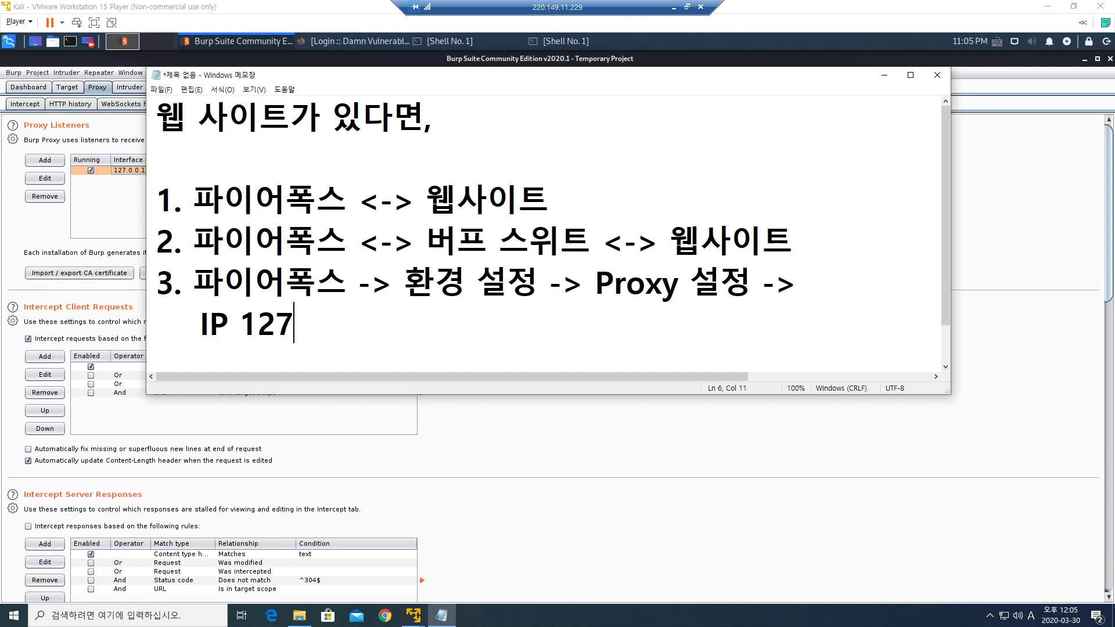
text(.0.01, p)
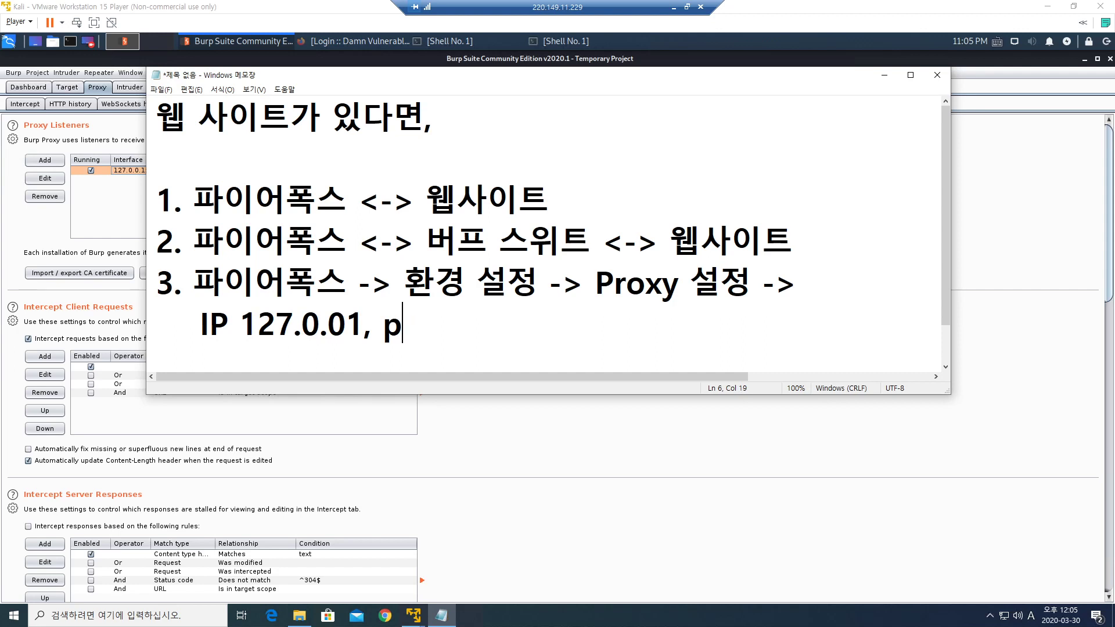
key(BackSpace)
text(Port)
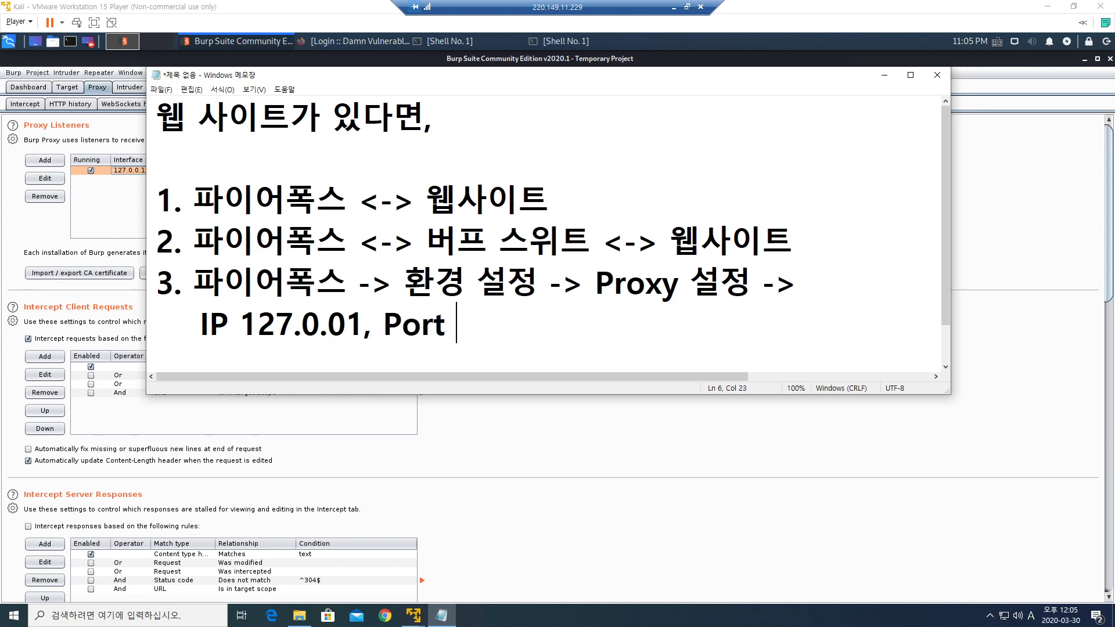
text( 8080)
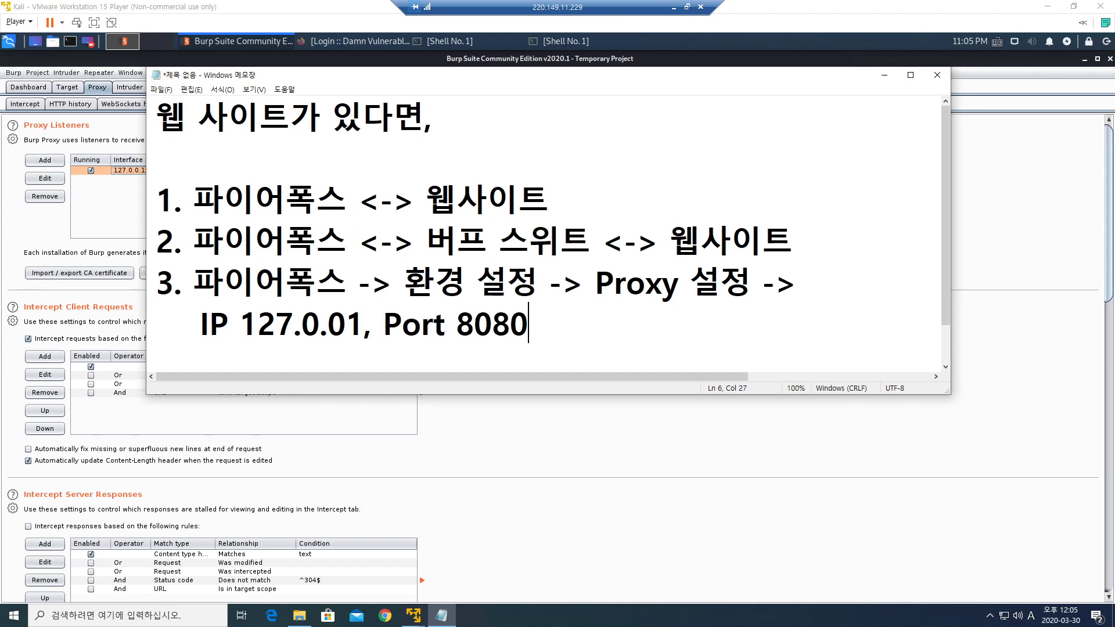
key(Hangul)
text(입력)
Add a following line listing the other browsers: '익스플로러, 크롬'.
key(Return)
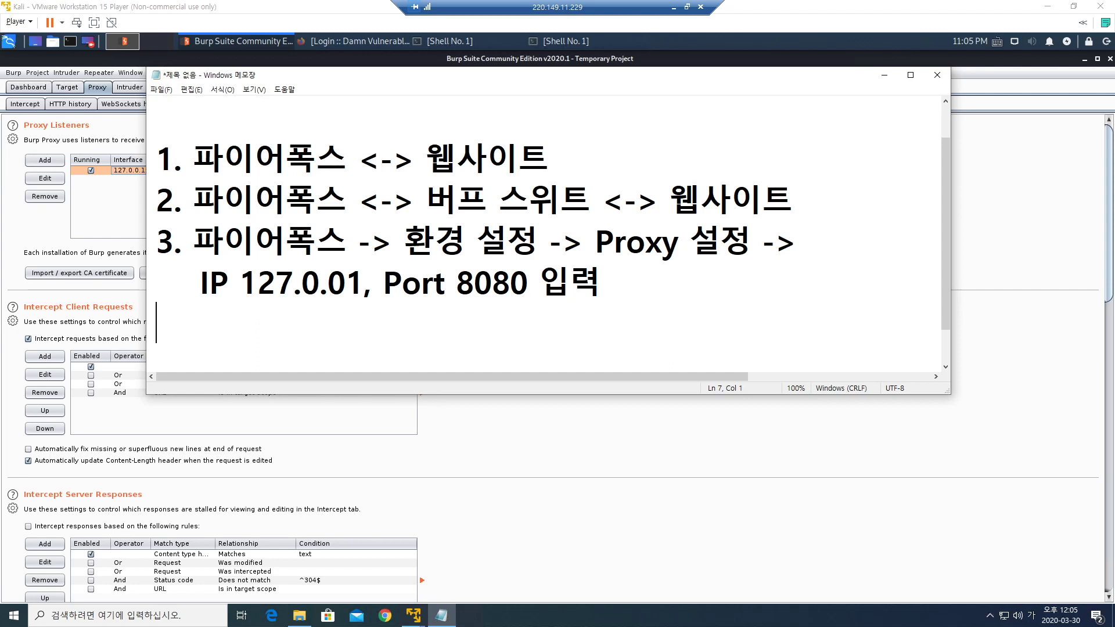
text(익)
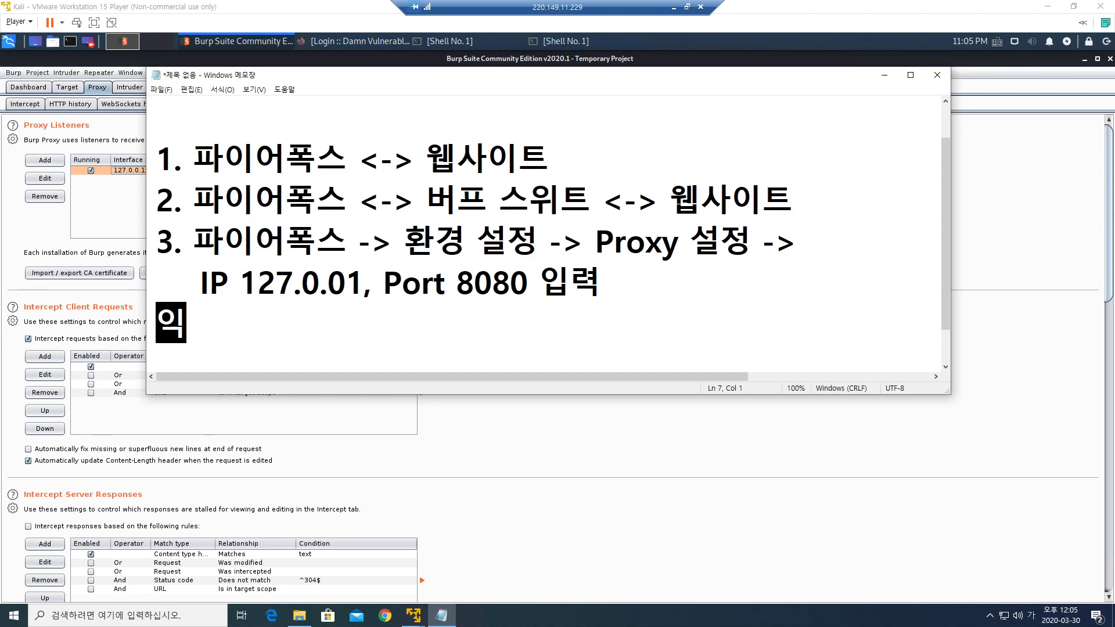
text(스플로)
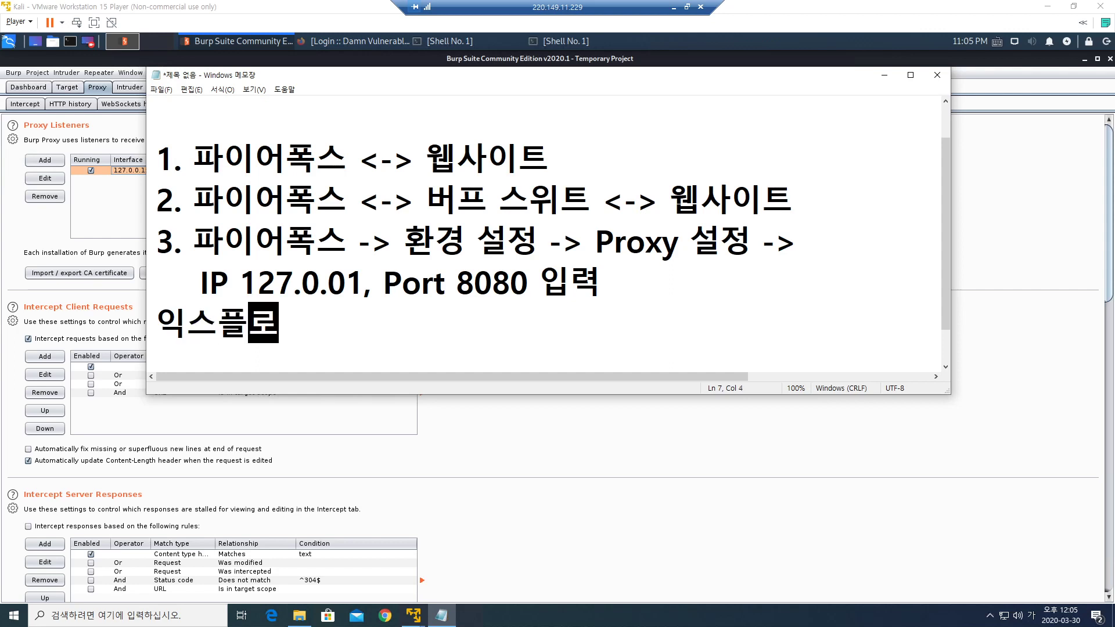
text(러)
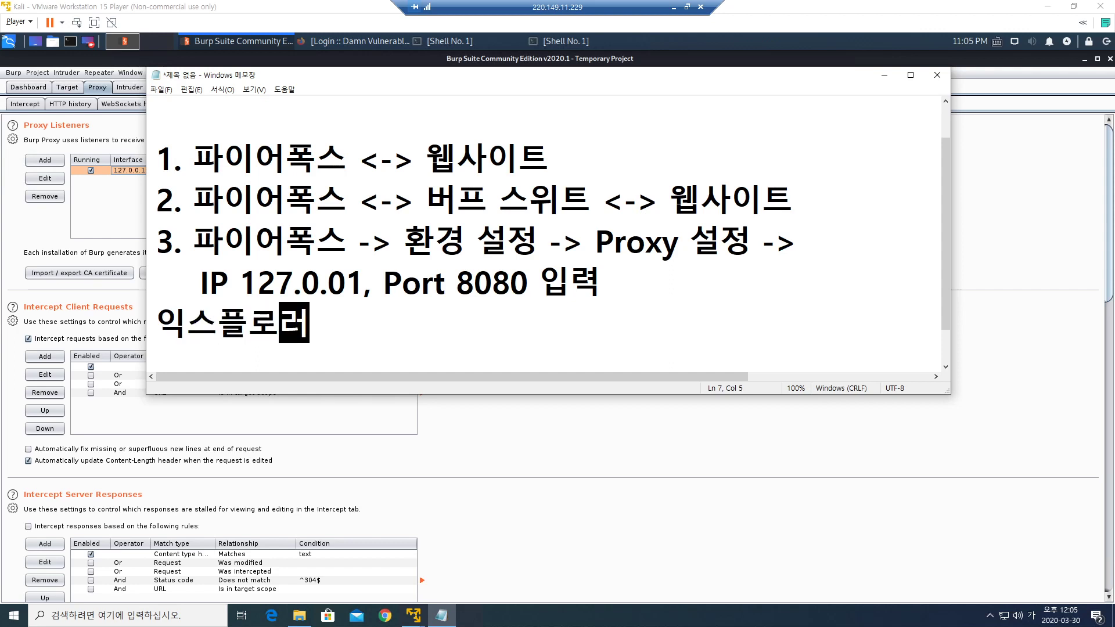
text(, 크롬)
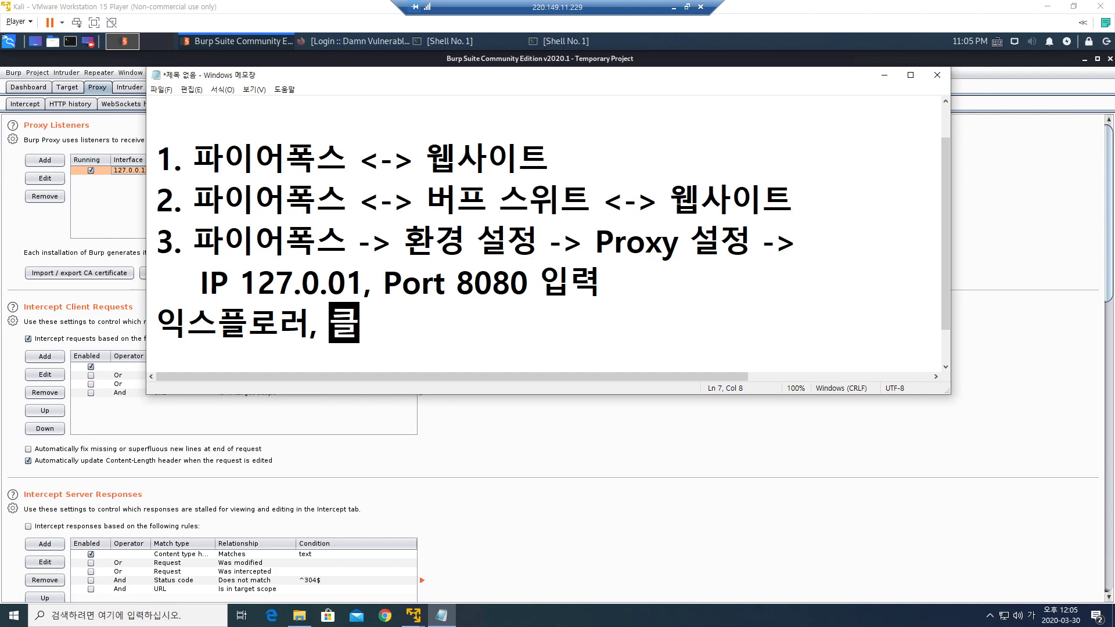
key(BackSpace)
text(ㅁ)
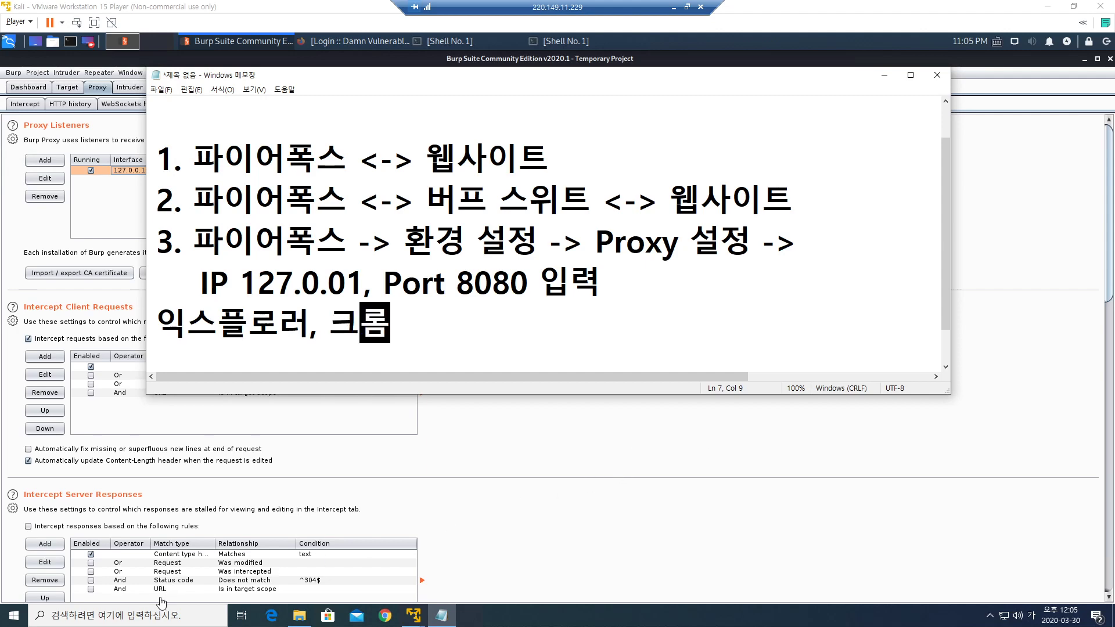
click(122, 615)
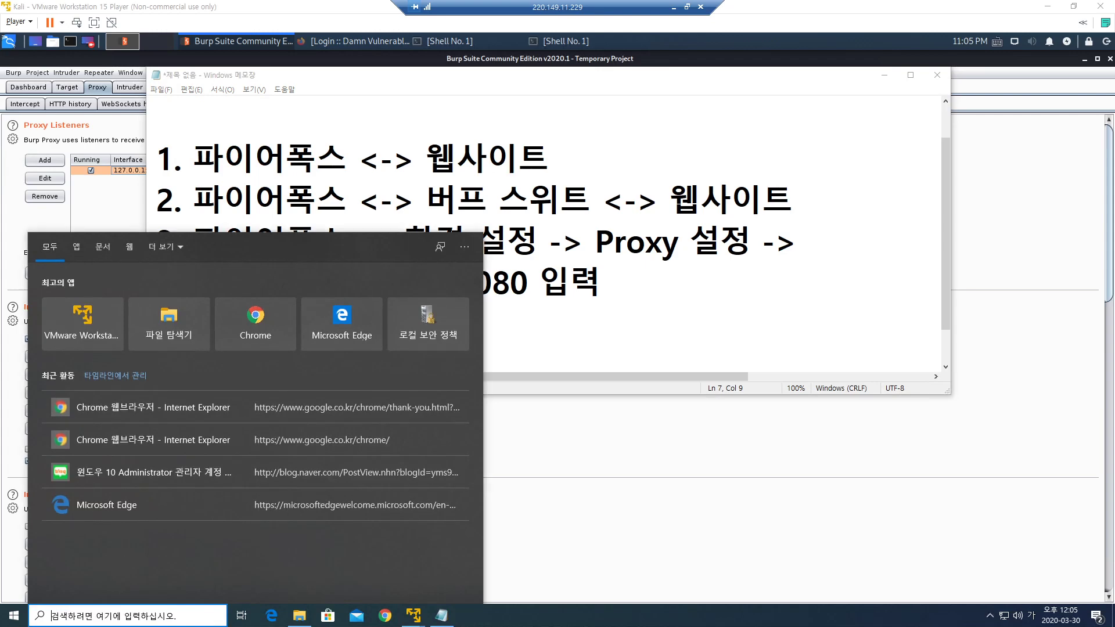
text(explorer)
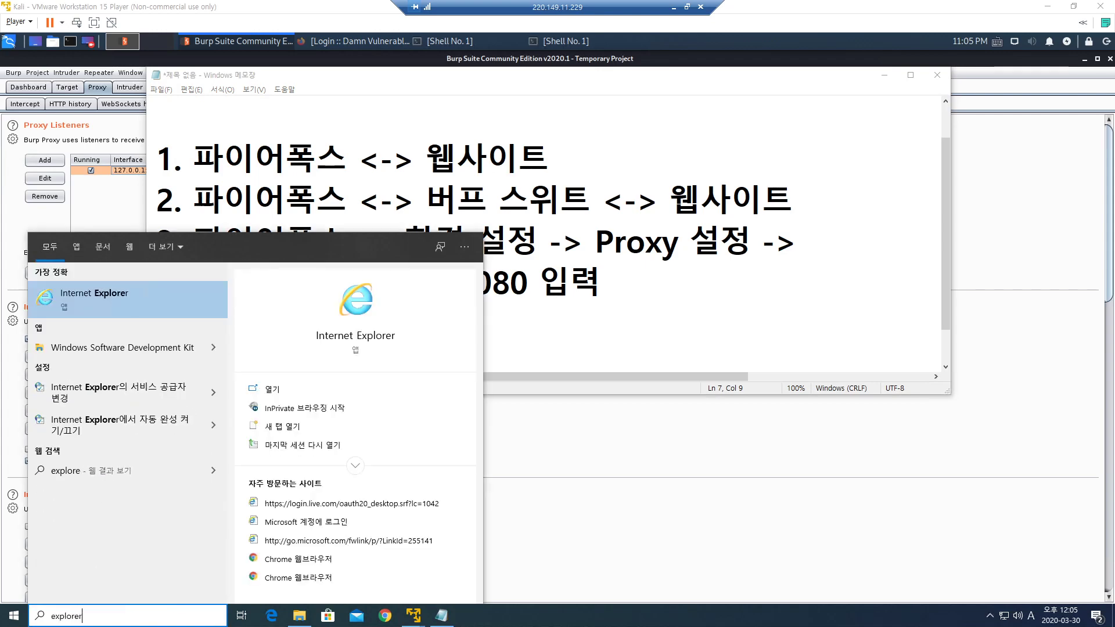
key(Return)
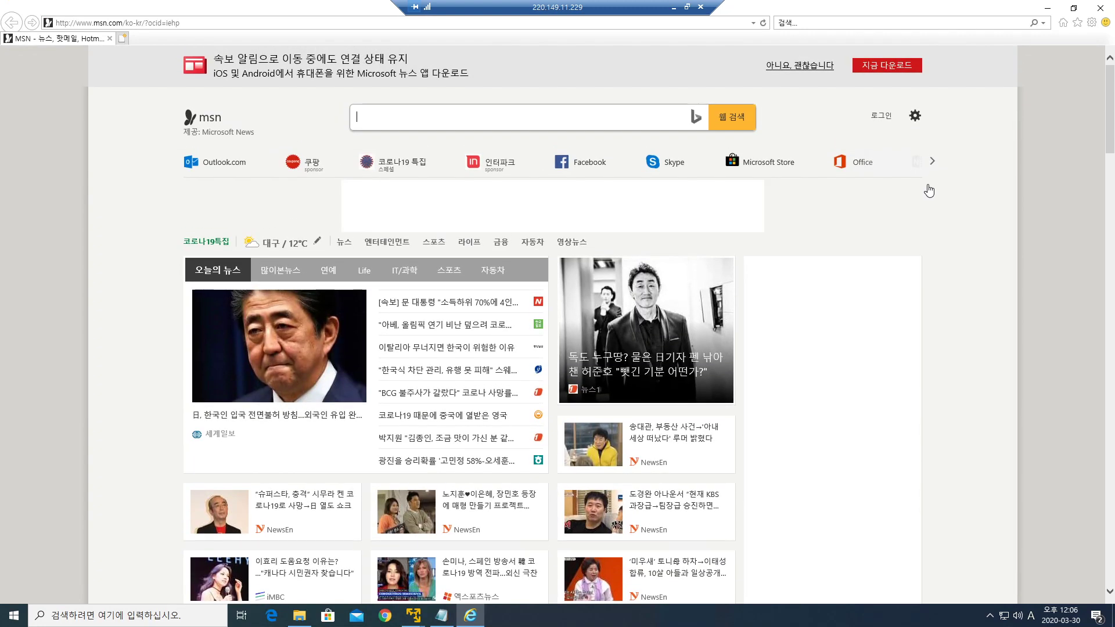
click(1091, 23)
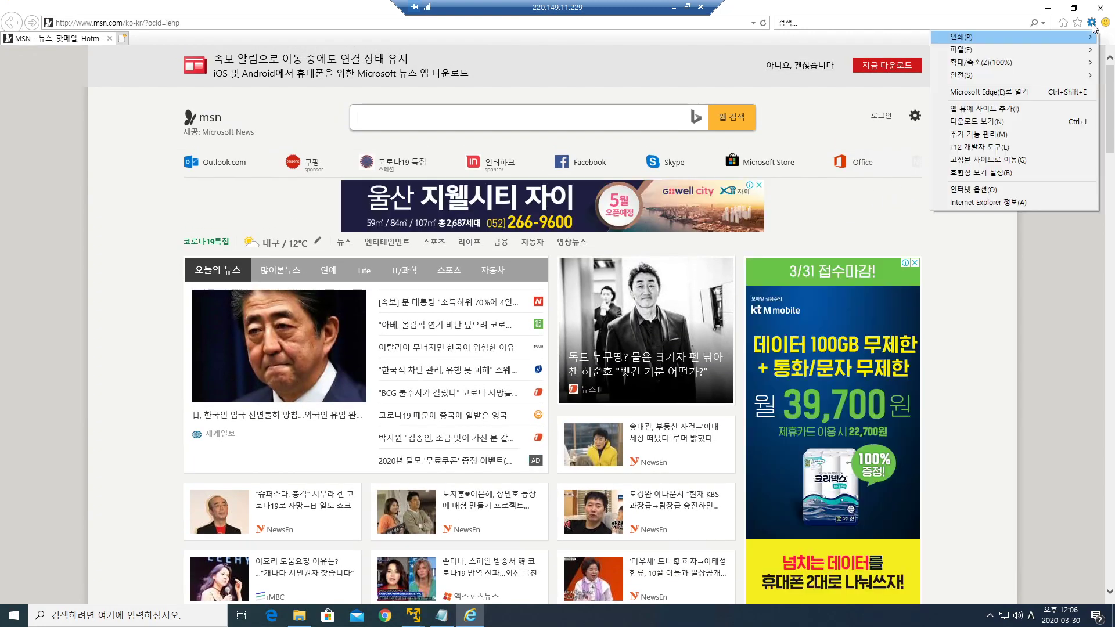
click(980, 189)
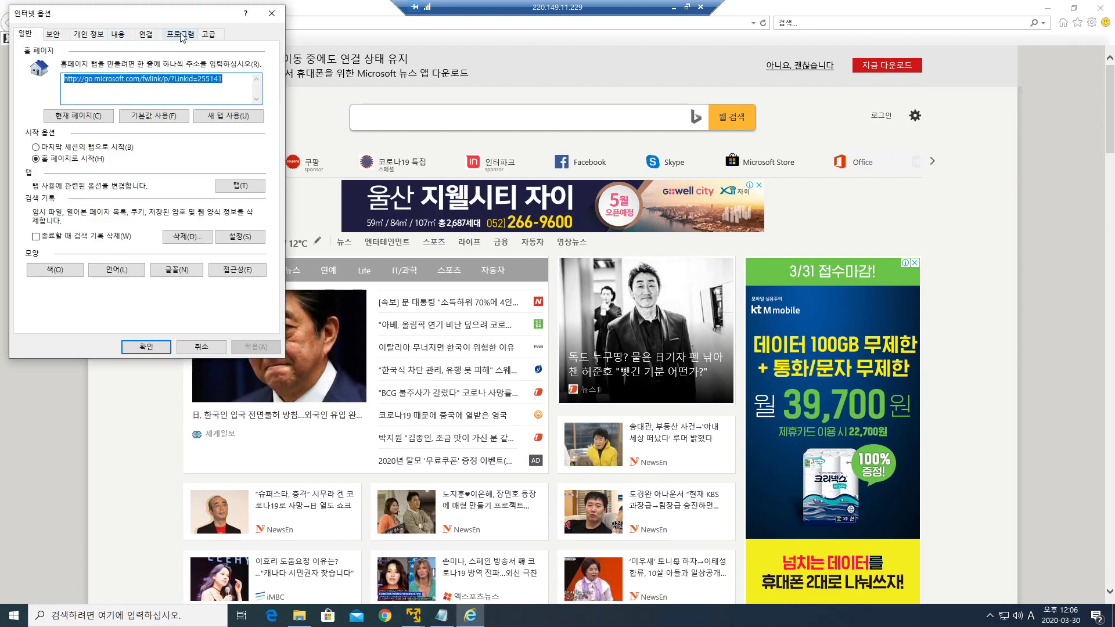
click(145, 35)
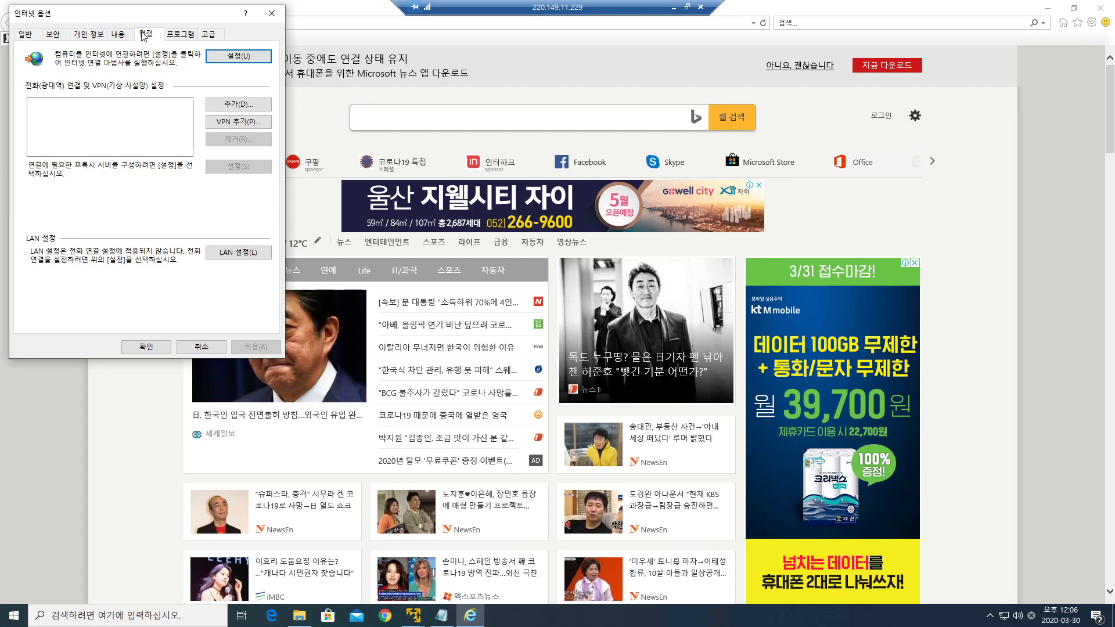
click(239, 105)
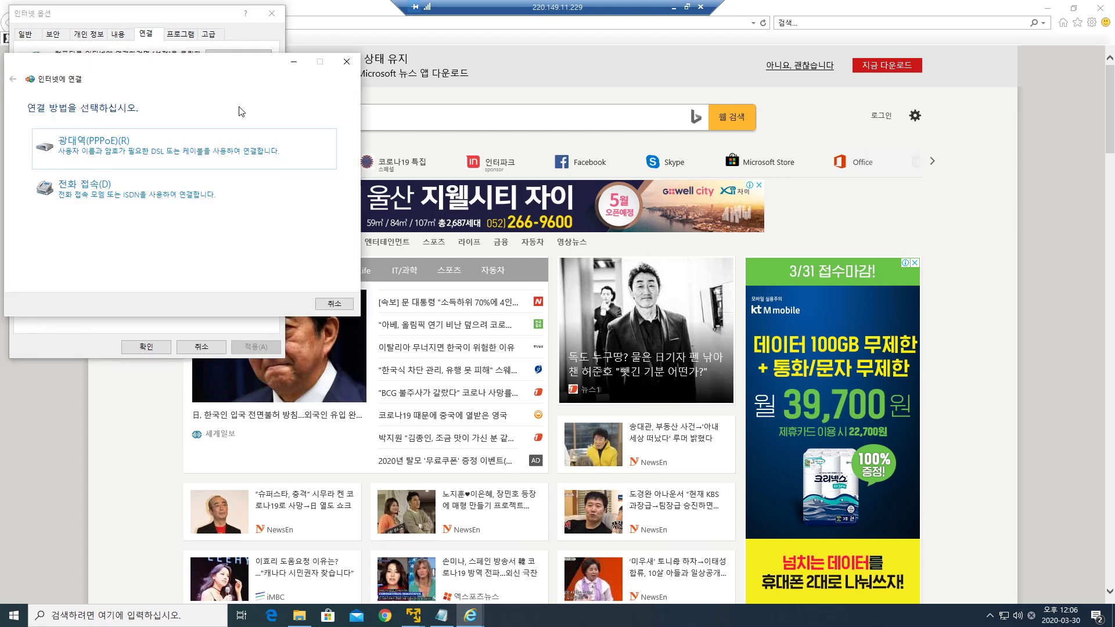
click(133, 153)
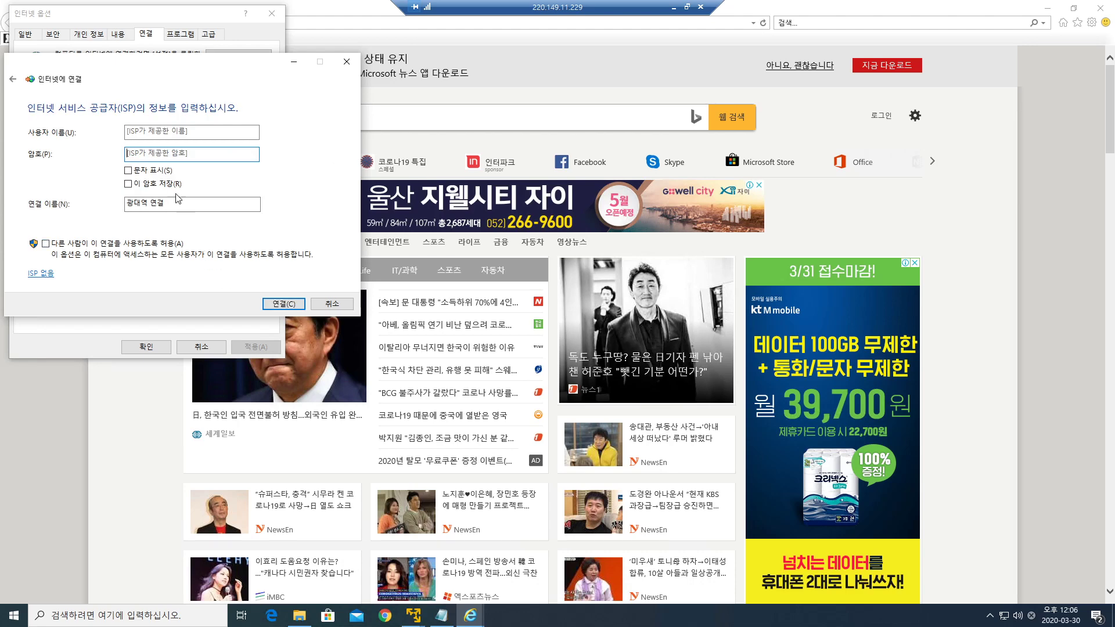
click(347, 62)
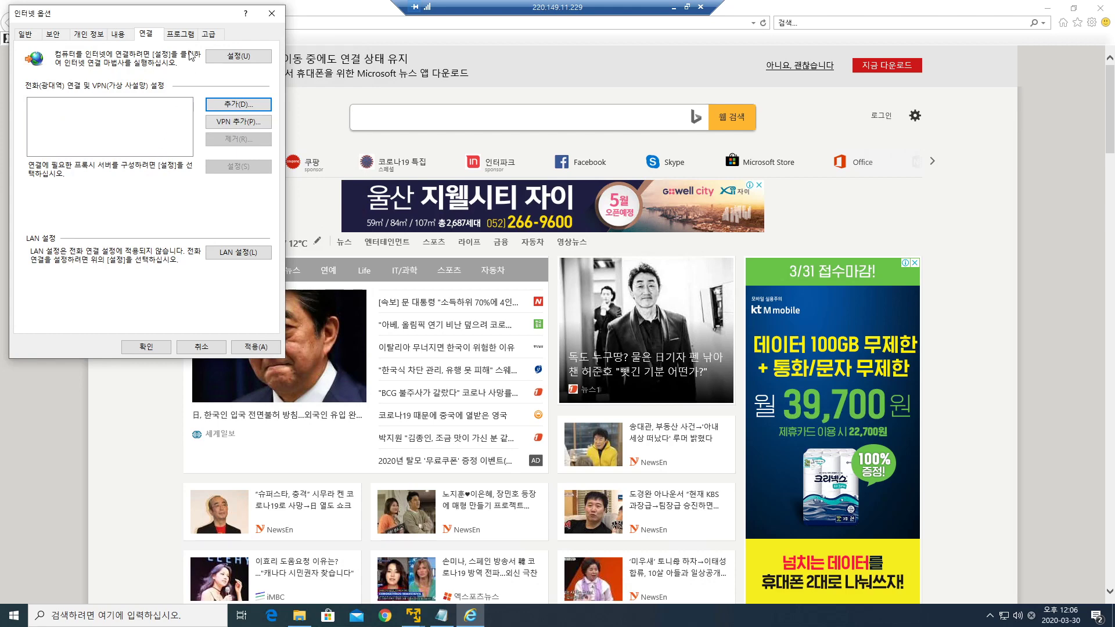
click(271, 12)
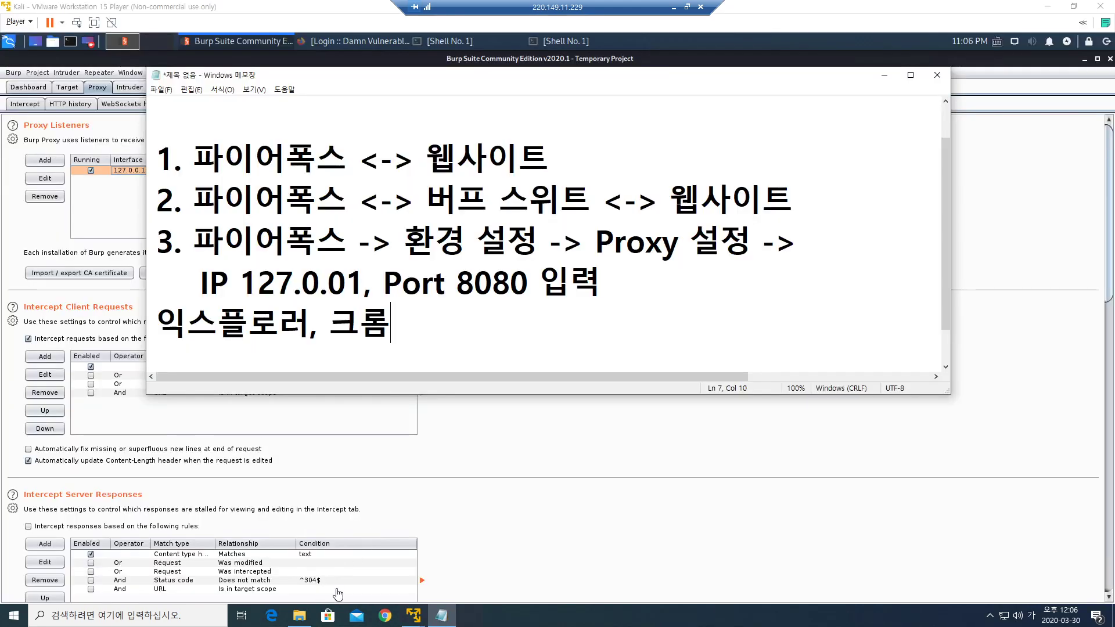
Switch to Chrome and open Windows proxy settings via Settings > Advanced > System.
click(385, 617)
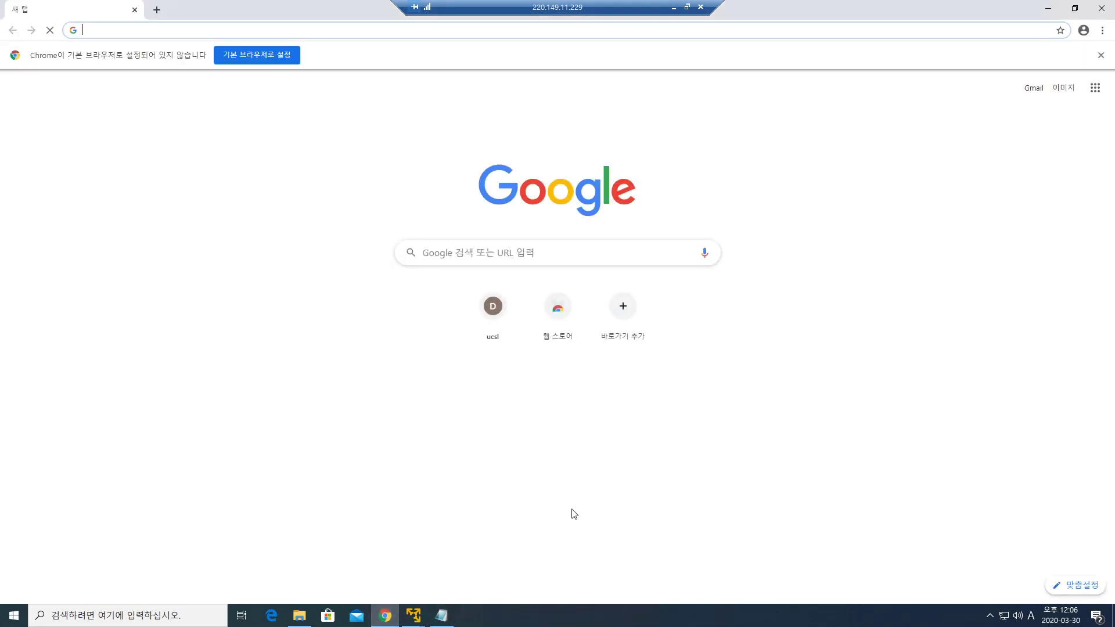
click(1102, 30)
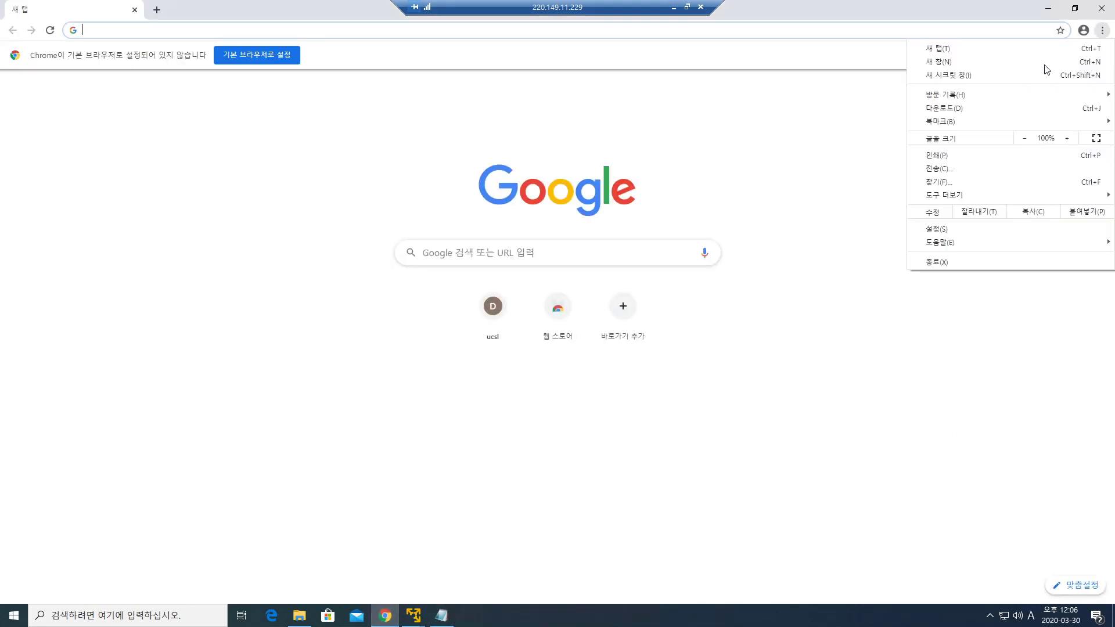
click(951, 228)
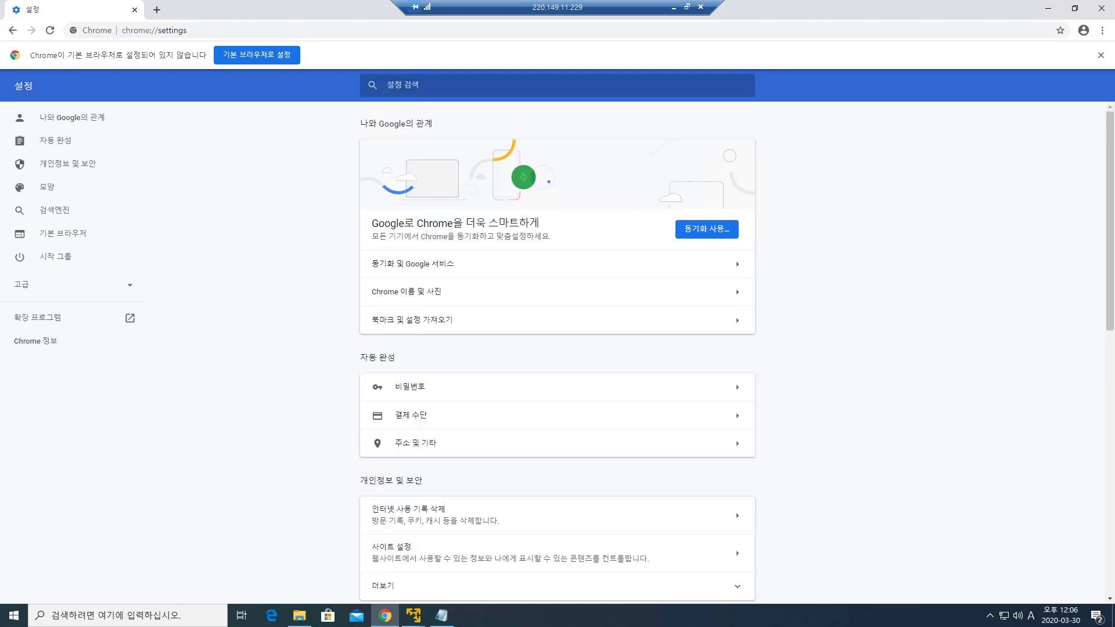
click(123, 293)
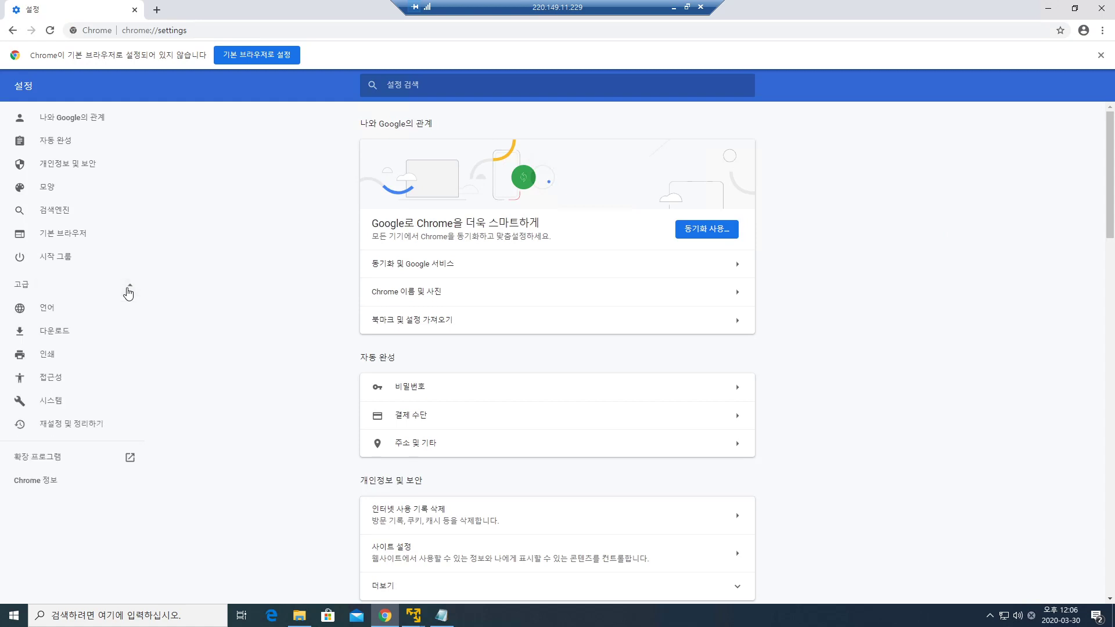
click(54, 402)
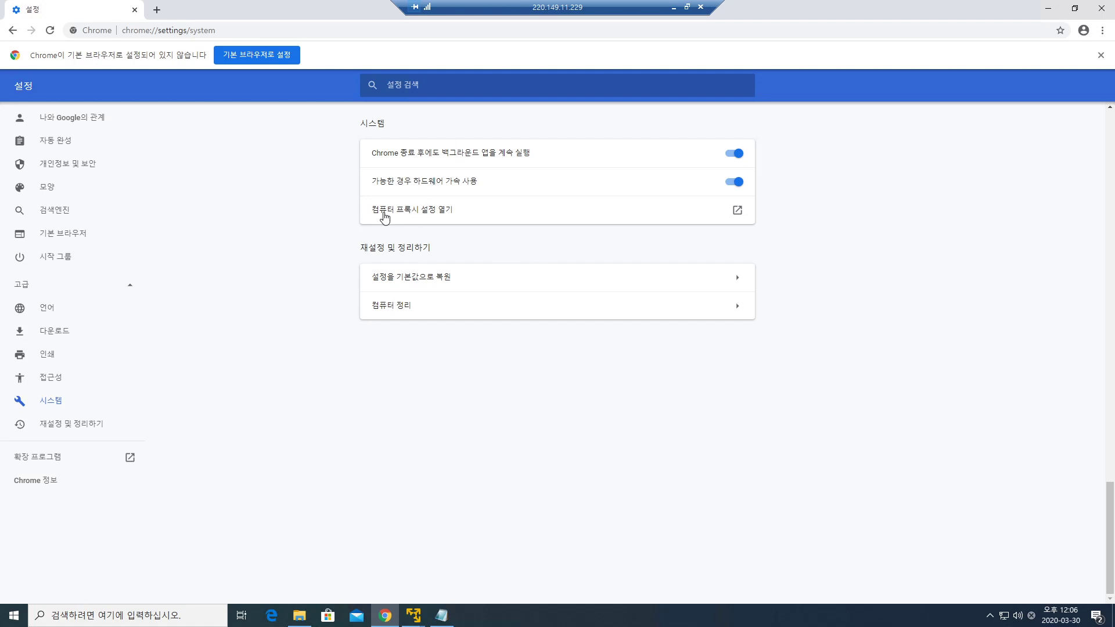
click(439, 214)
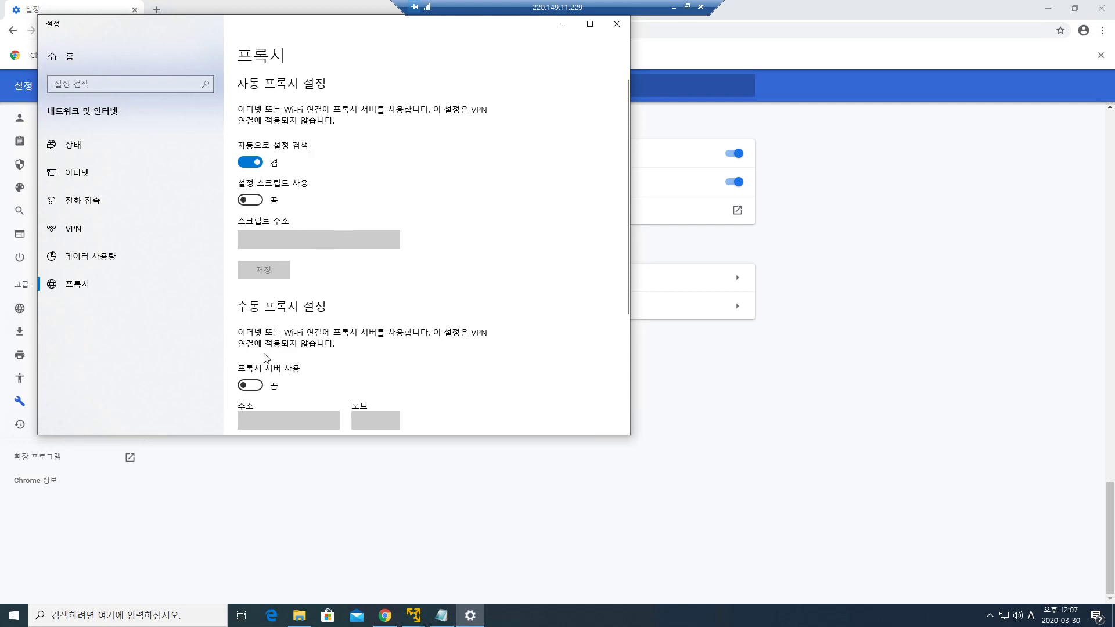
Switch on 'Use a proxy server', leave Address and Port empty, and close Settings.
click(250, 385)
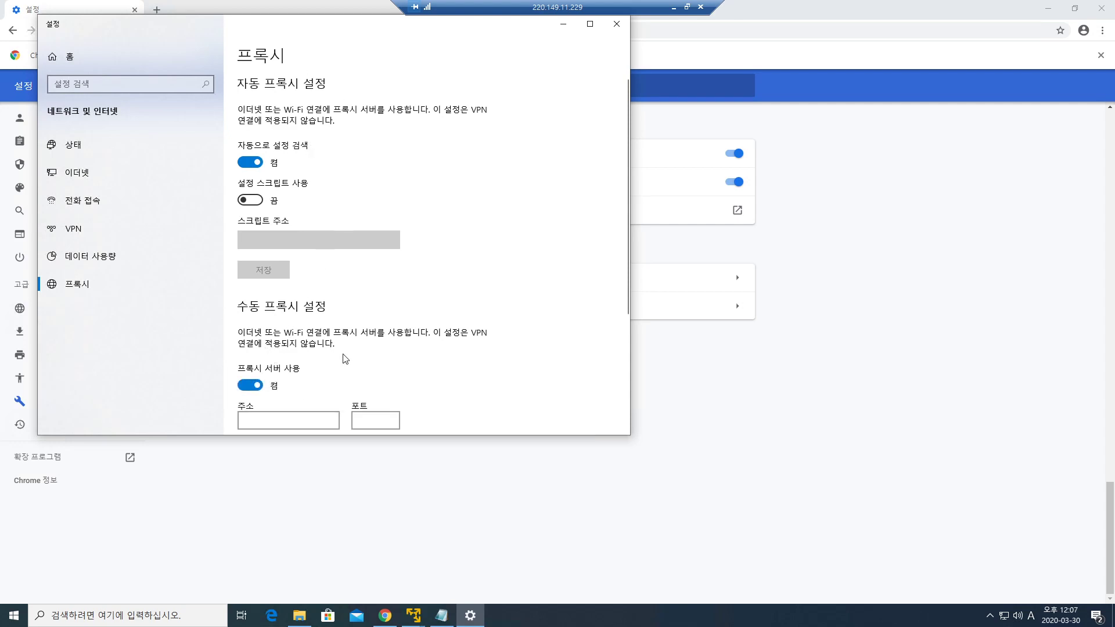
scroll(344, 360, down, 2)
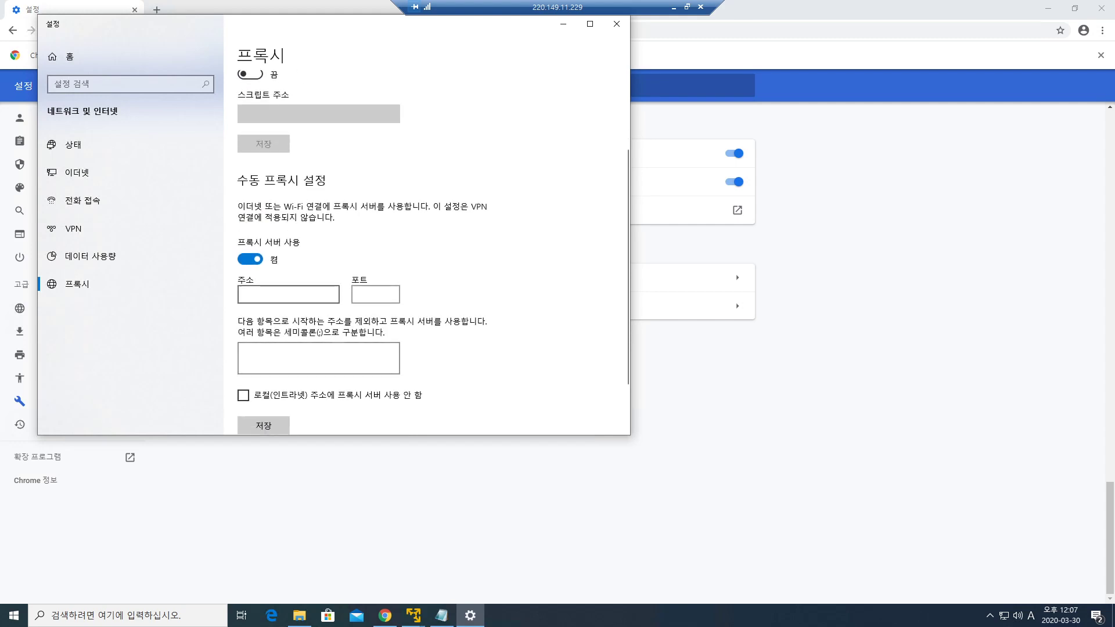
click(288, 295)
click(375, 294)
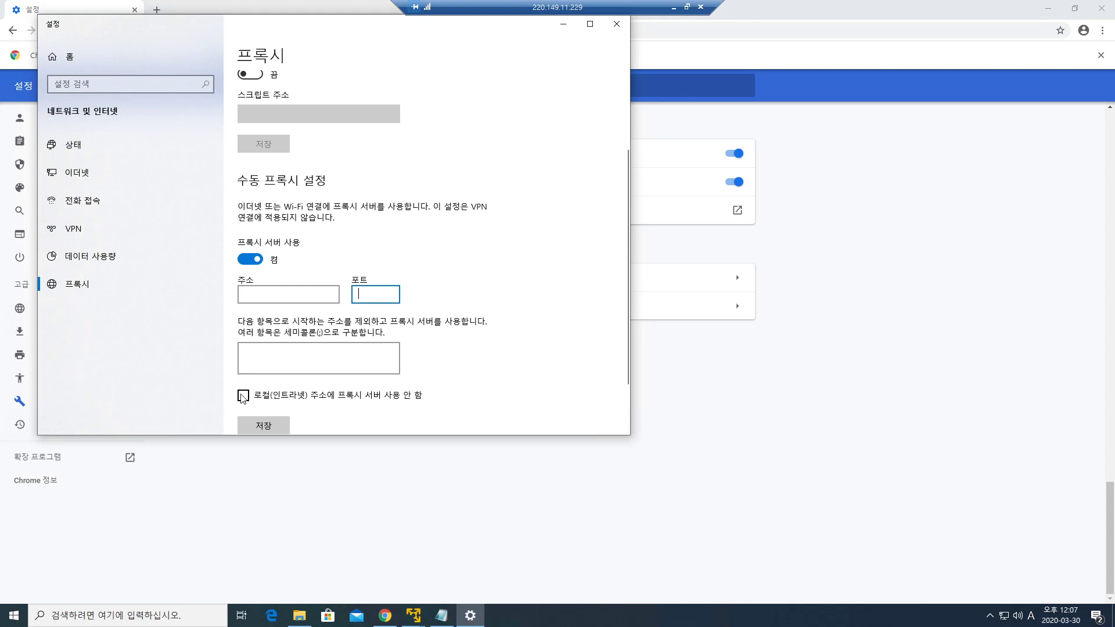
click(617, 24)
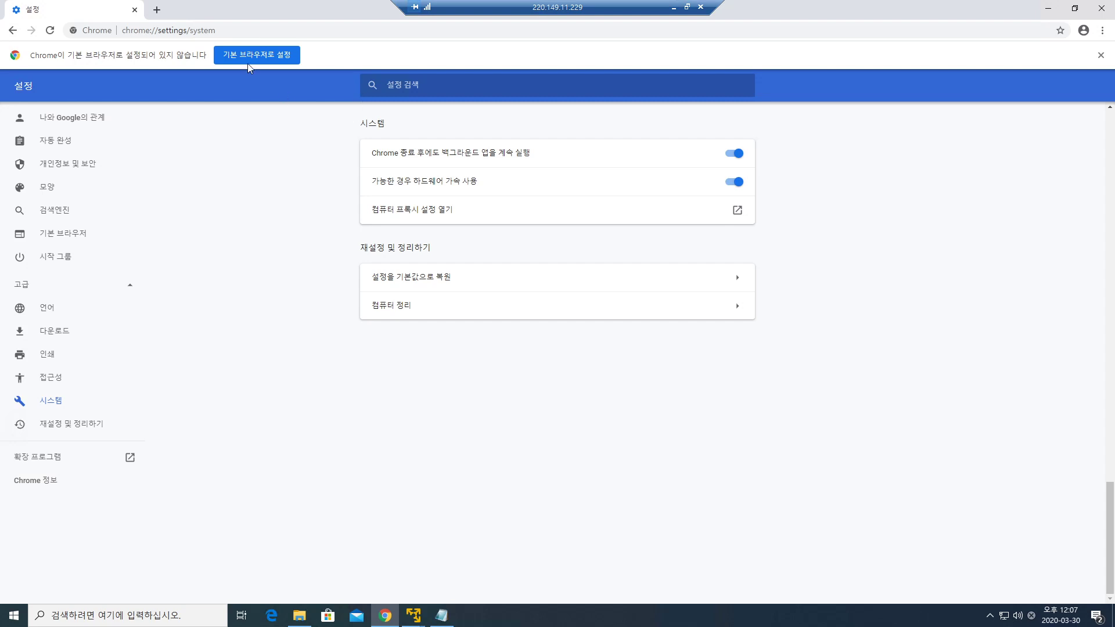
Open a new Google tab in Chrome, focus the search box, and show developer tools with F12.
click(157, 10)
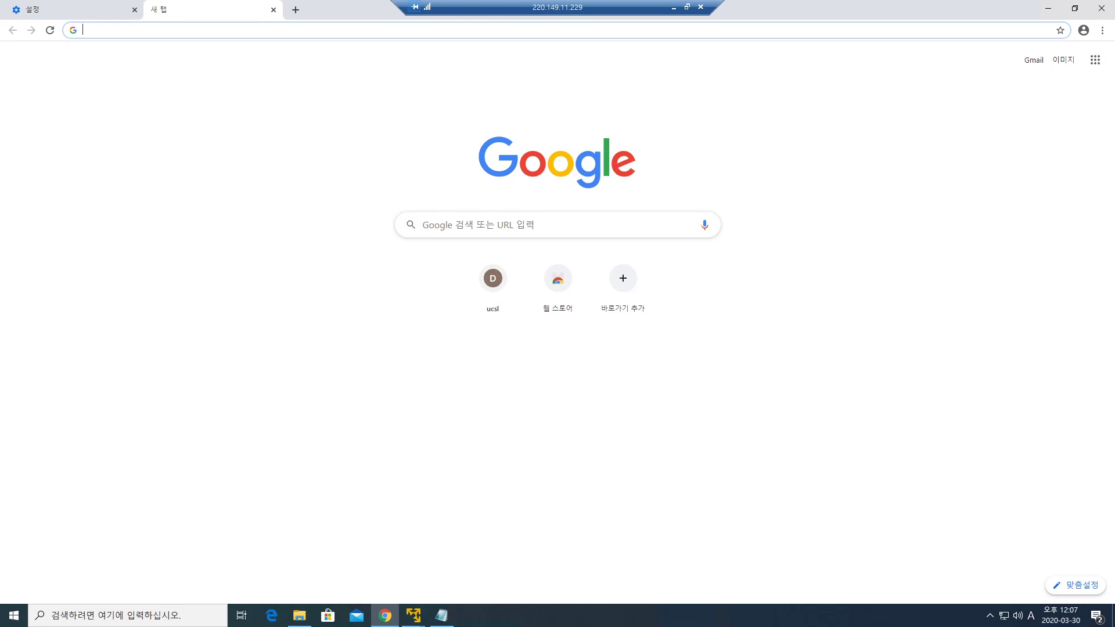
click(557, 224)
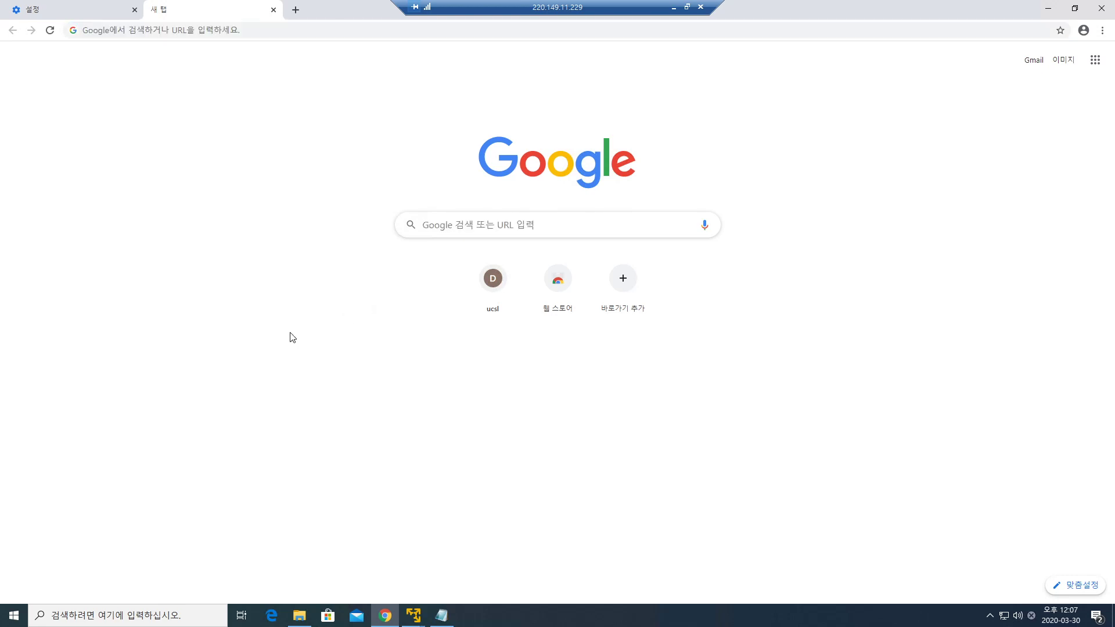
key(F12)
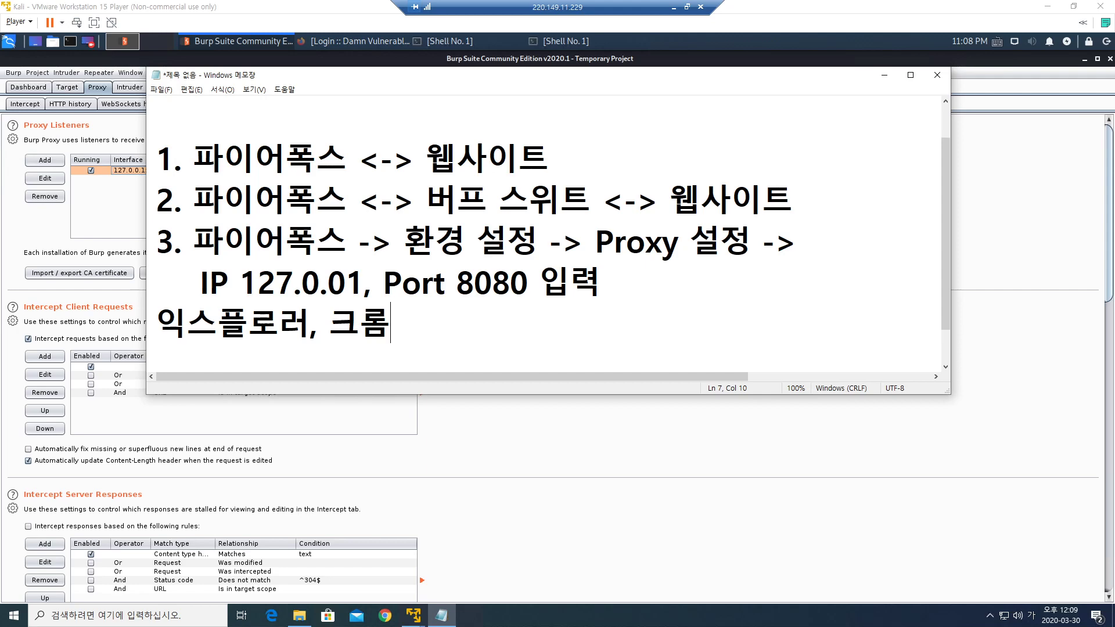
Minimize the notes, shrink and move Burp aside, and launch Firefox ESR from the Kali desktop.
click(884, 75)
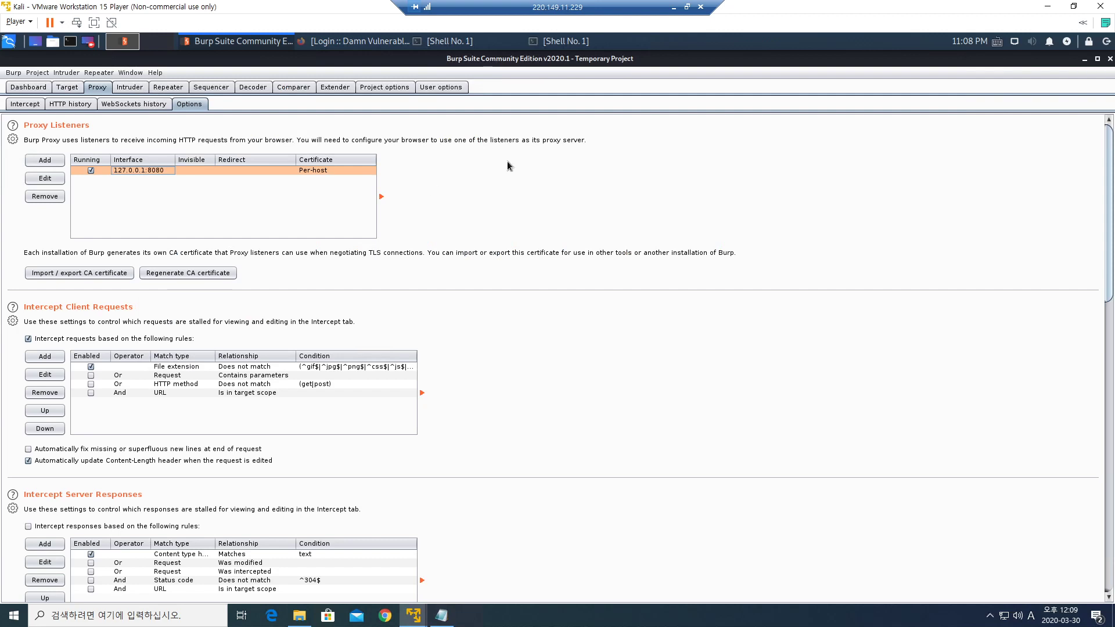
click(1097, 59)
click(595, 365)
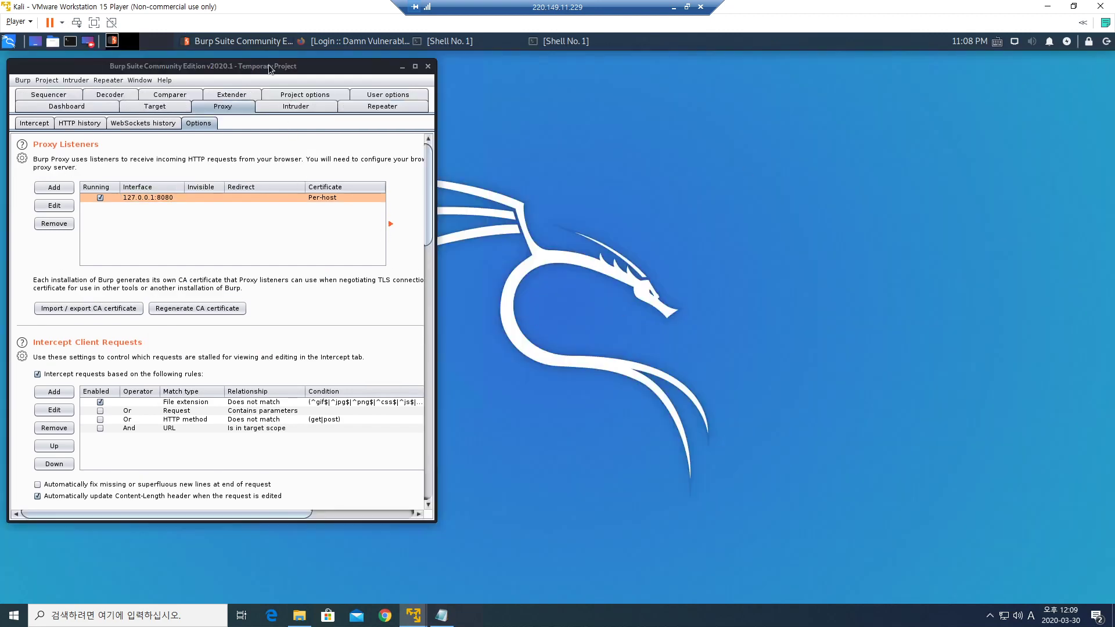
drag(269, 68, 358, 77)
double_click(51, 289)
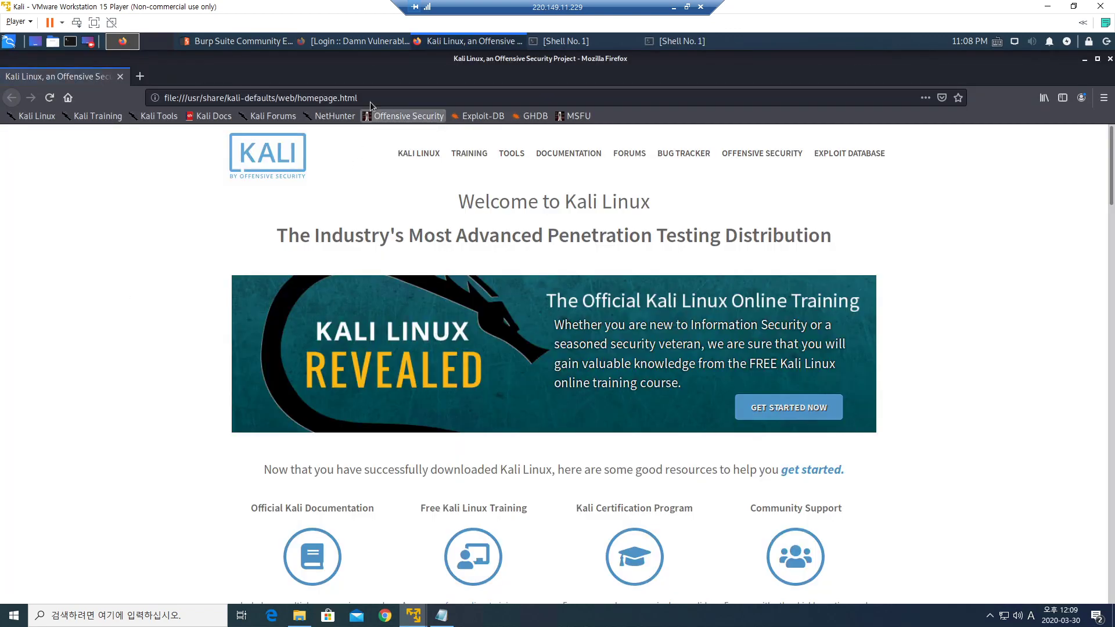
Load 192.168.220.132 in Firefox to reach the XAMPP 7.4.3 dashboard.
drag(375, 99, 157, 99)
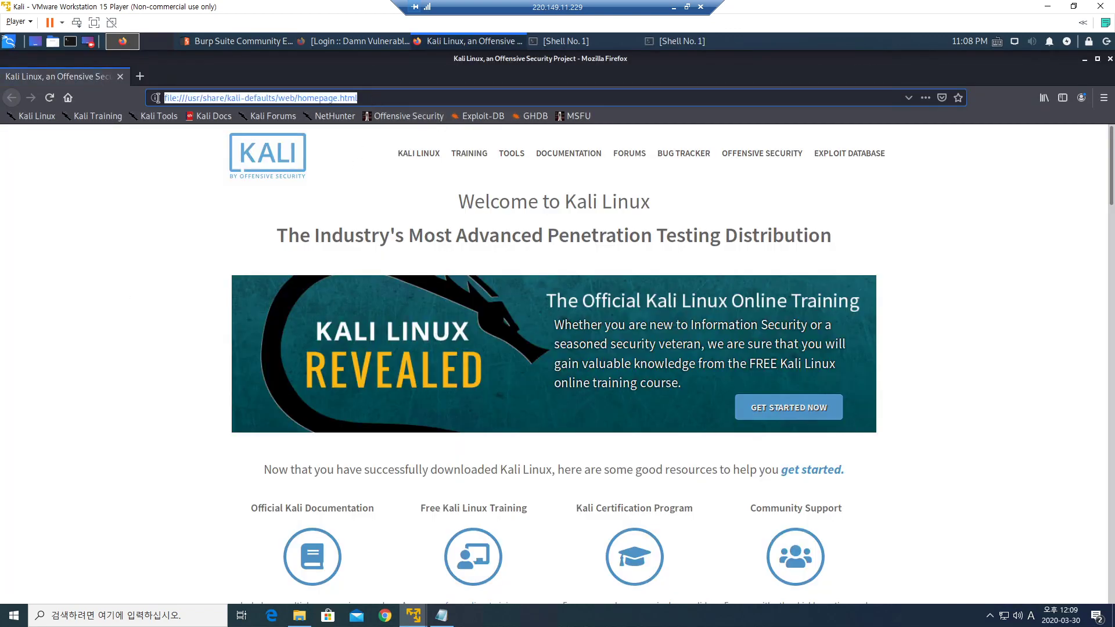
text(192.168.220.132/)
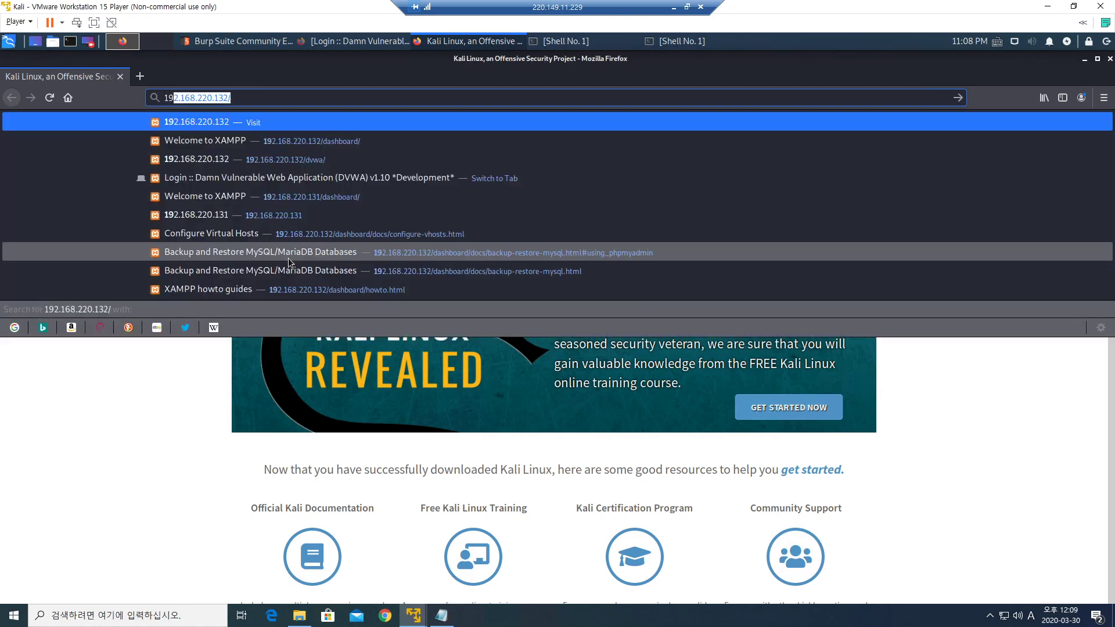
key(Return)
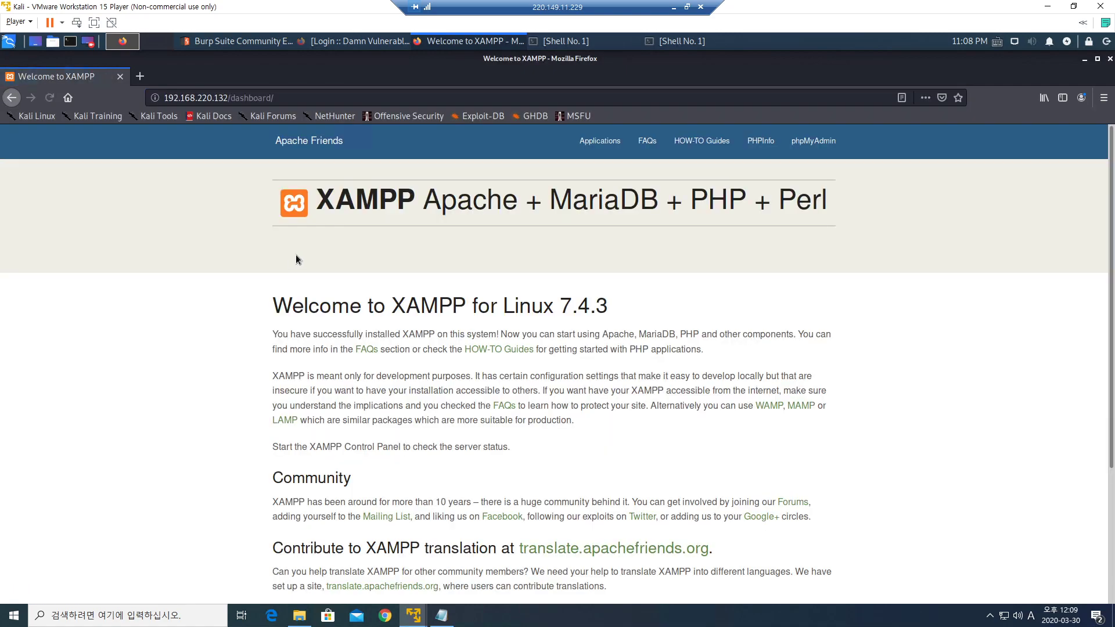
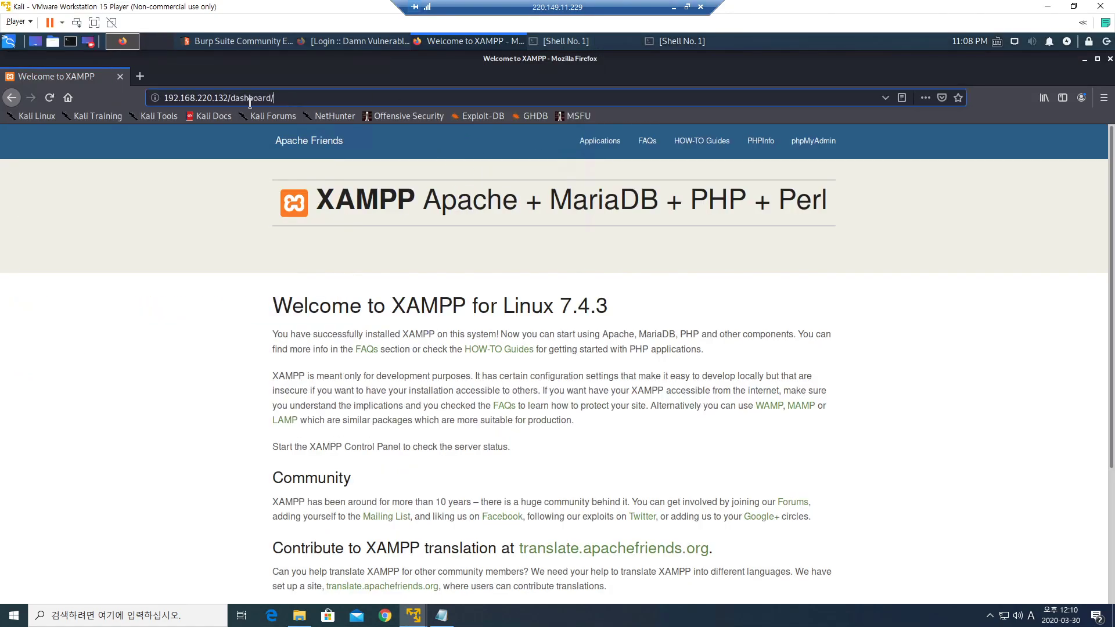
Load 192.168.220.132/dvwa to reach the DVWA login page, then restore Firefox to a smaller window.
drag(232, 101, 330, 111)
text(dvwa)
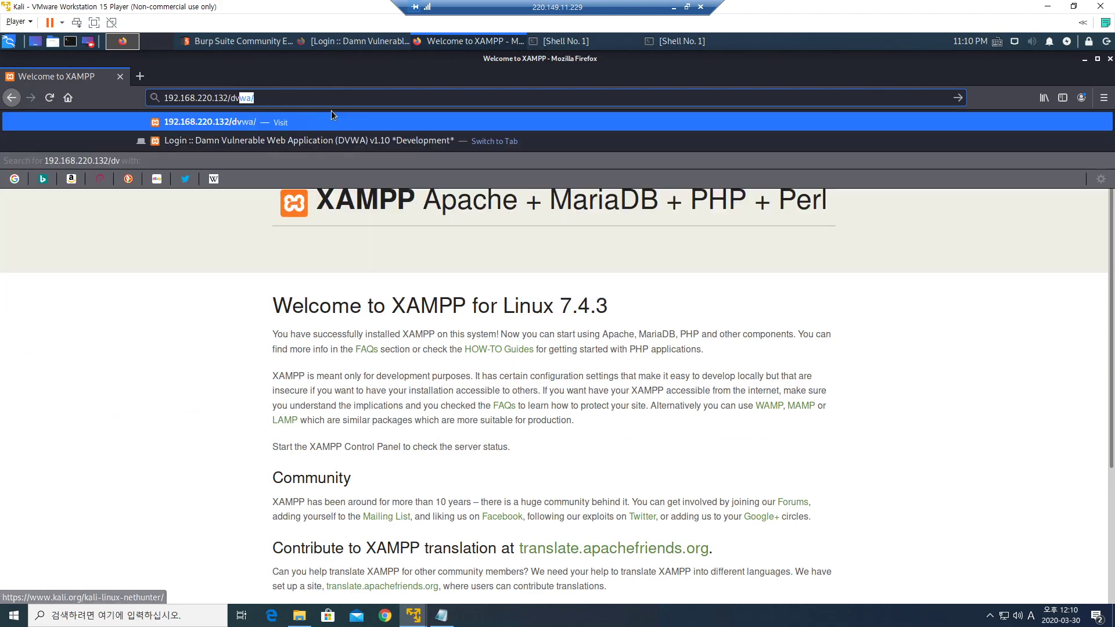
key(Return)
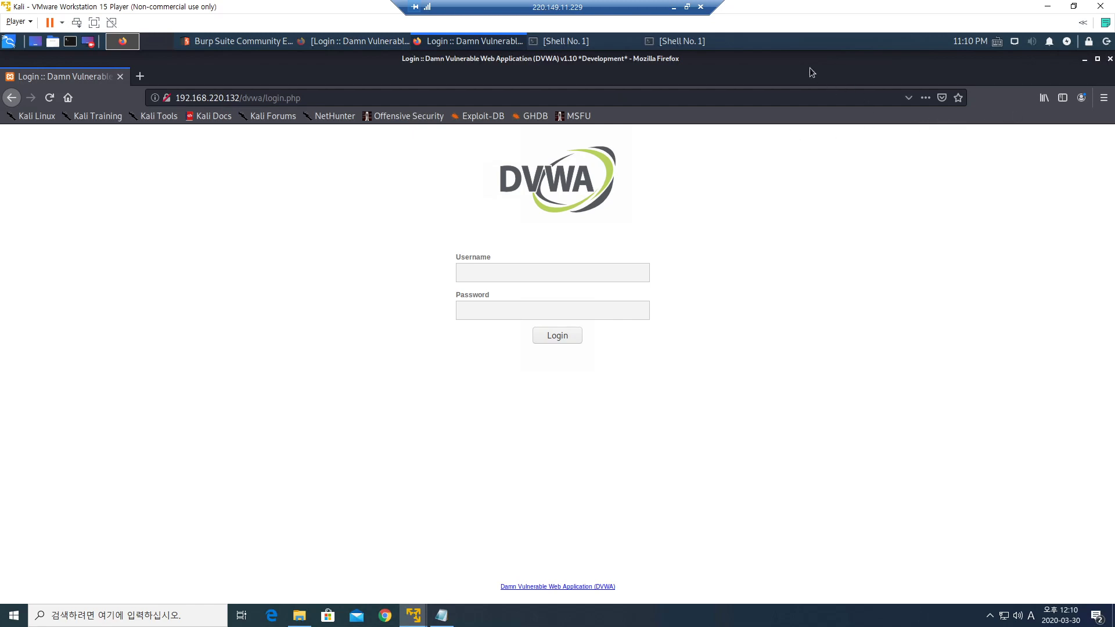
click(1097, 59)
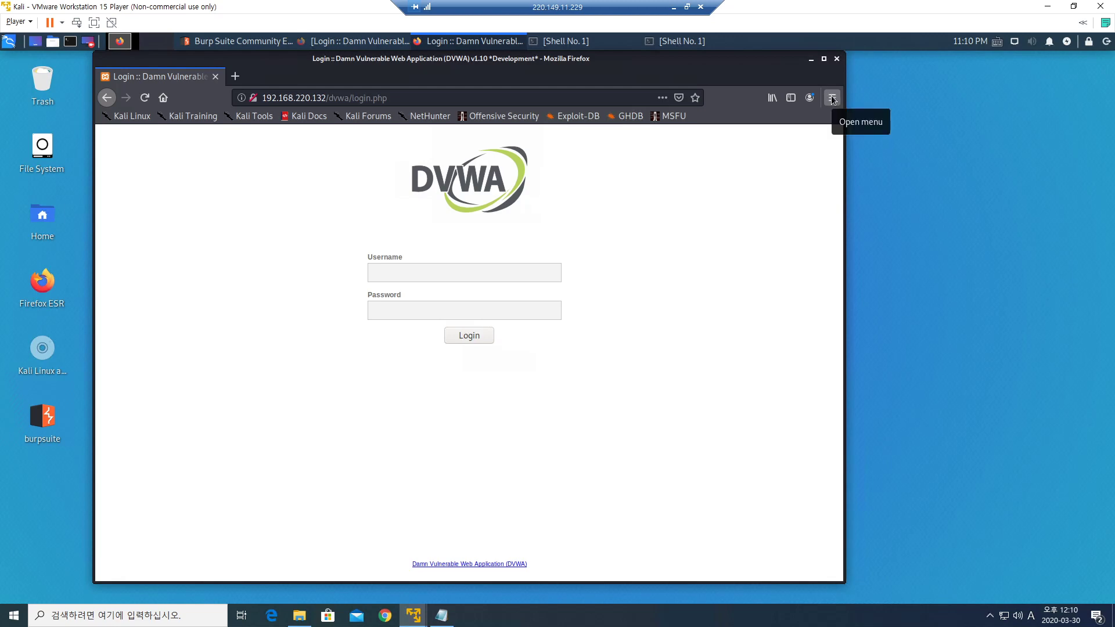
Open Firefox Preferences and bring up the Network Settings connection dialog, currently set to No proxy.
click(833, 100)
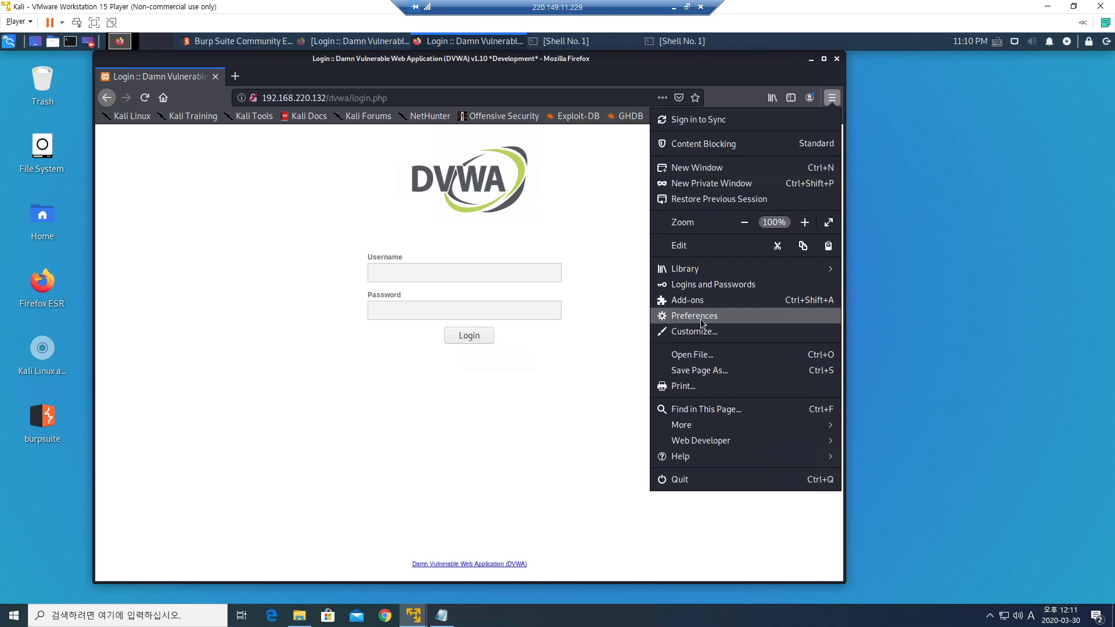
click(700, 319)
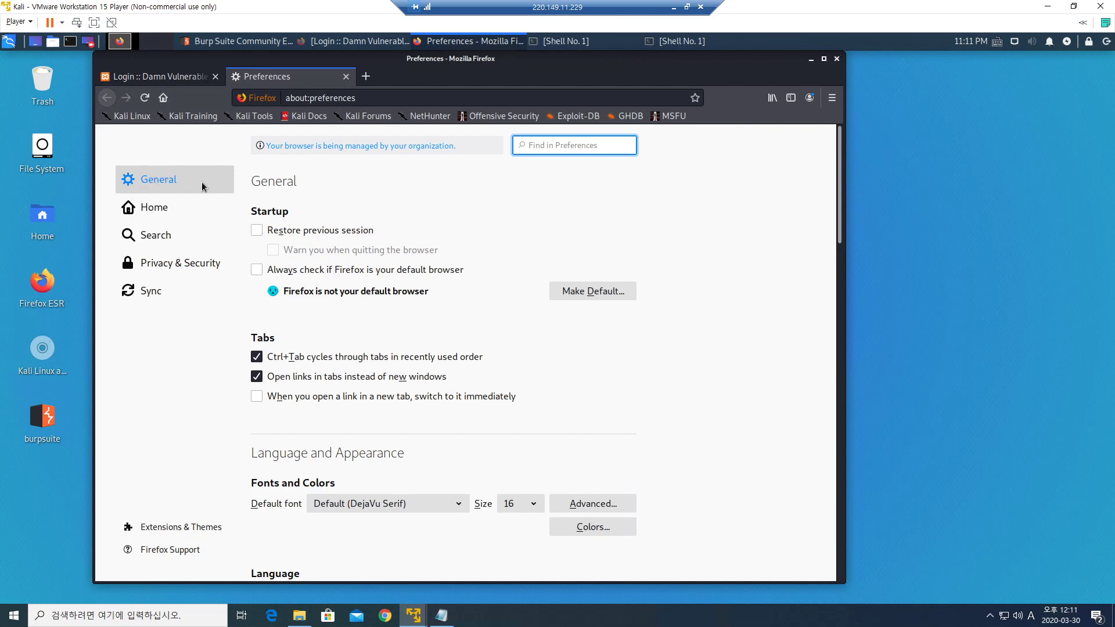
drag(660, 61, 705, 61)
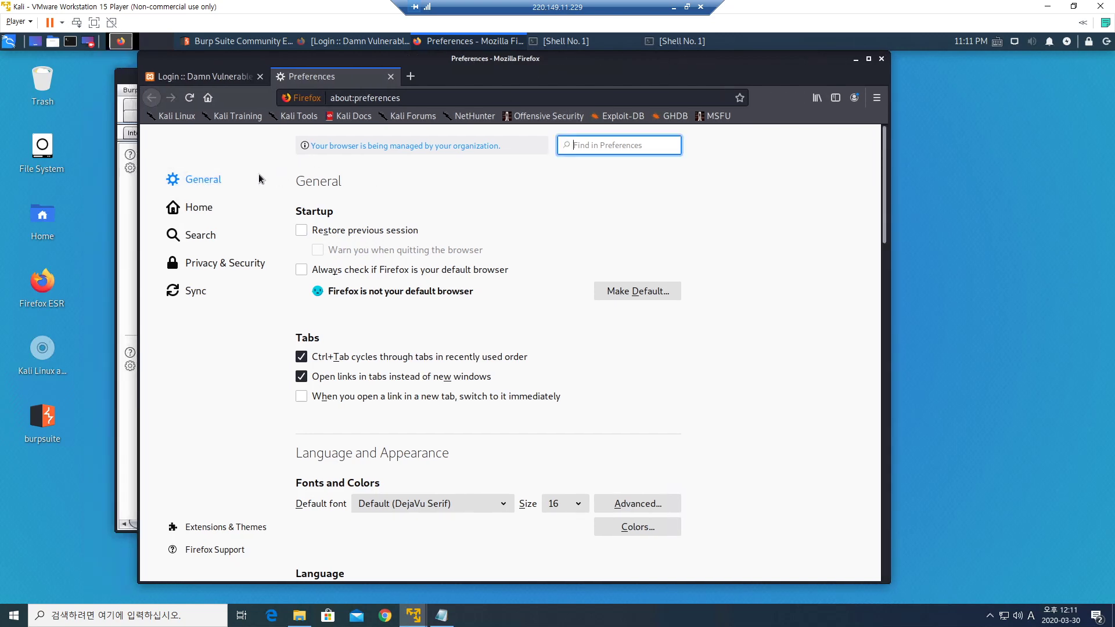
scroll(466, 321, down, 3)
scroll(465, 321, down, 15)
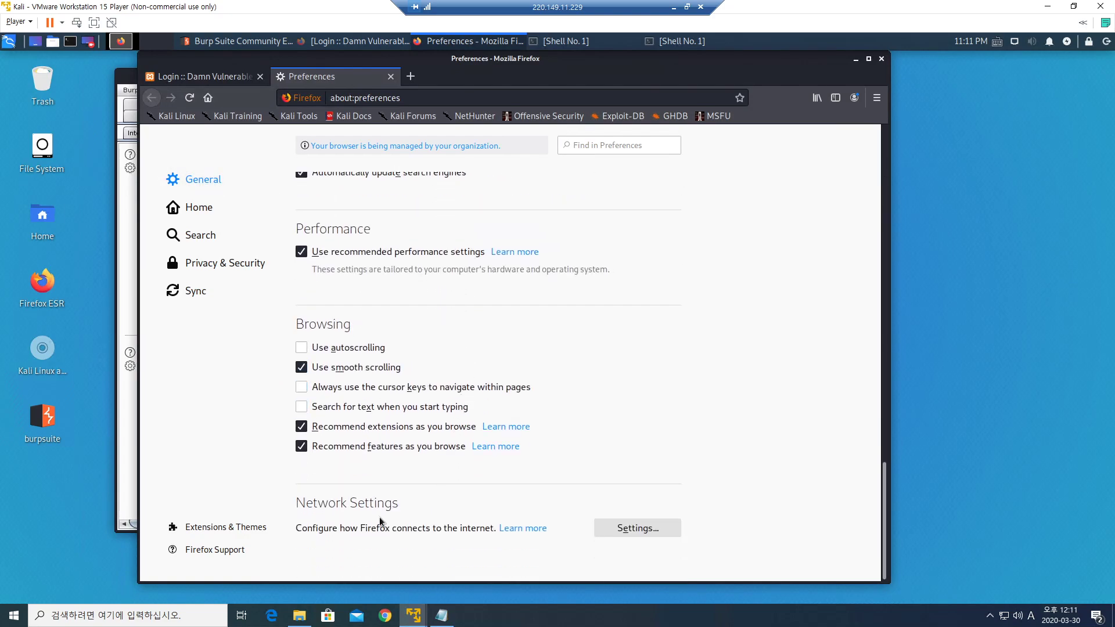
drag(305, 502, 402, 507)
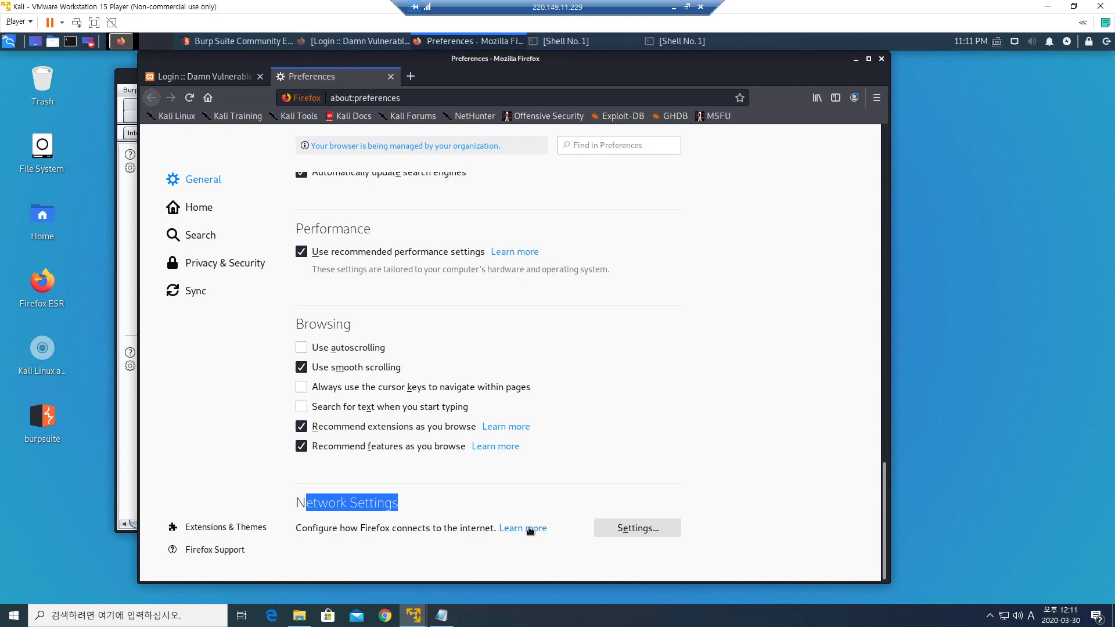
click(637, 528)
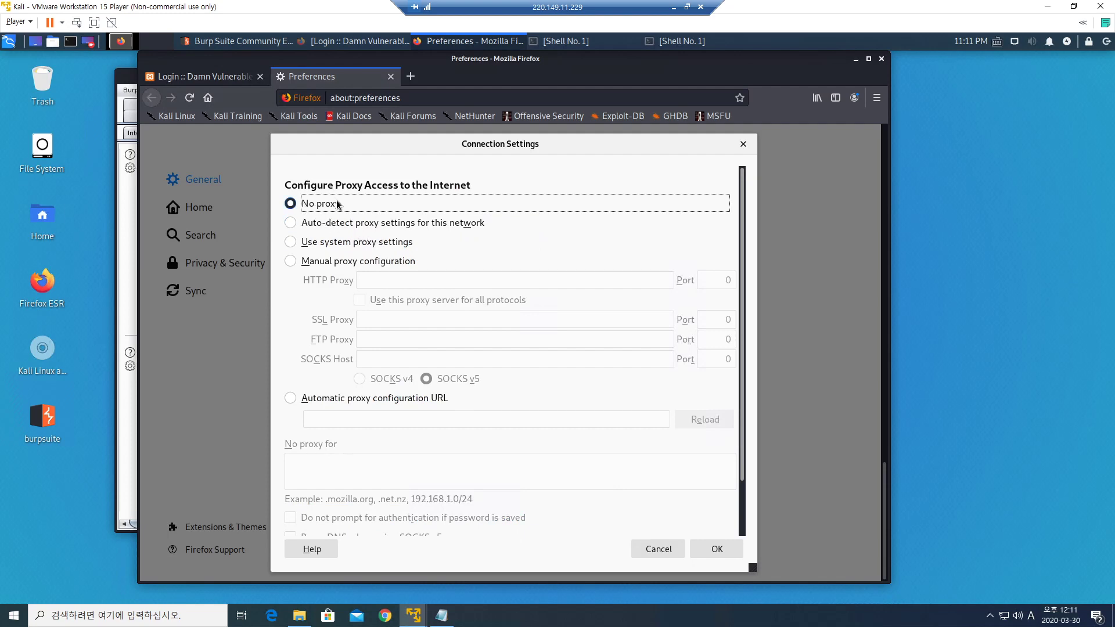
Configure a manual HTTP proxy at 127.0.0.1 port 8080, leaving all-protocols unchecked, and save with OK.
click(292, 260)
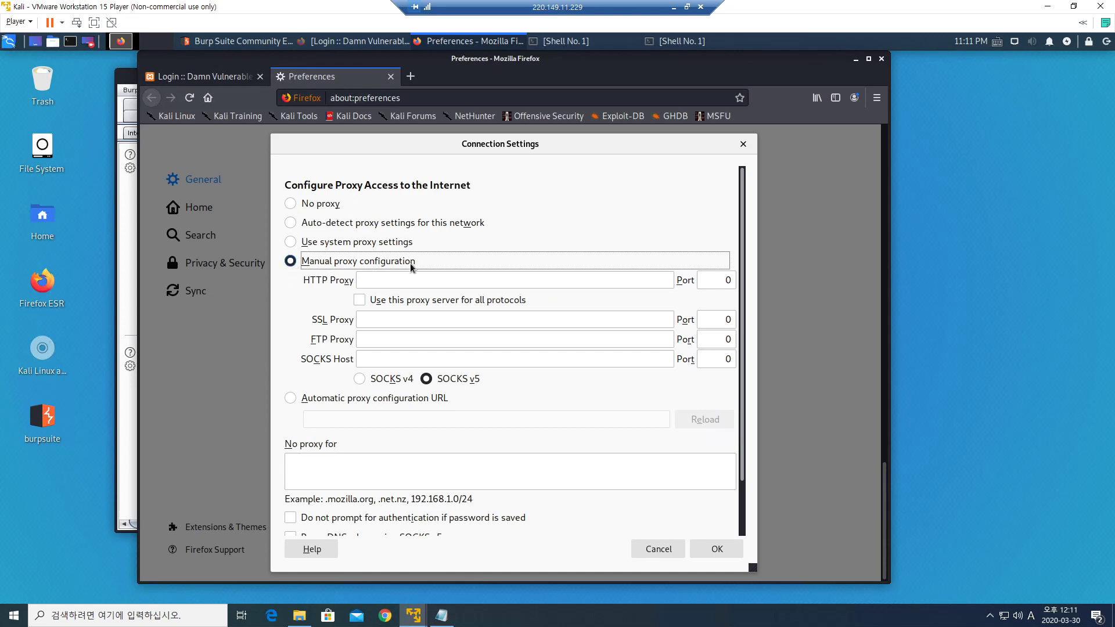
click(412, 282)
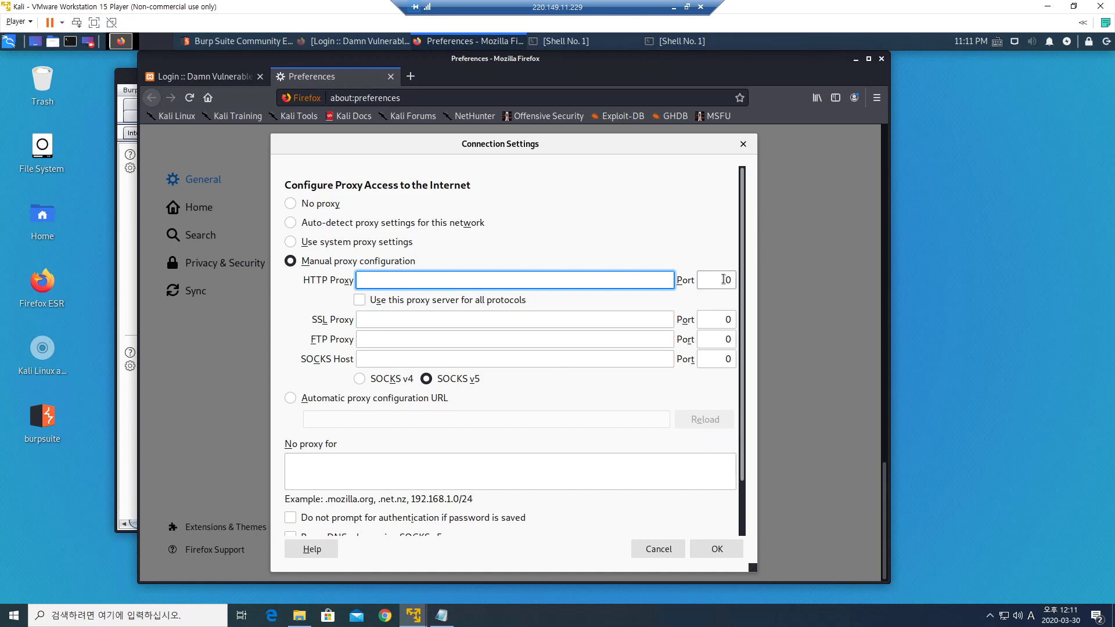
text(127.0.0.1)
key(Tab)
text(80)
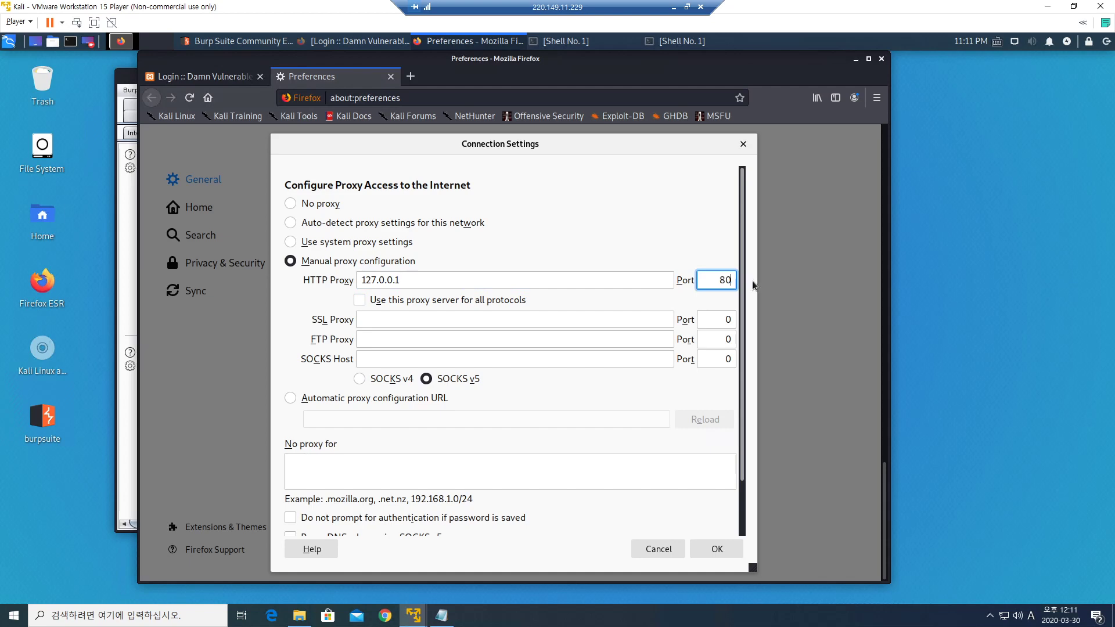
text(80)
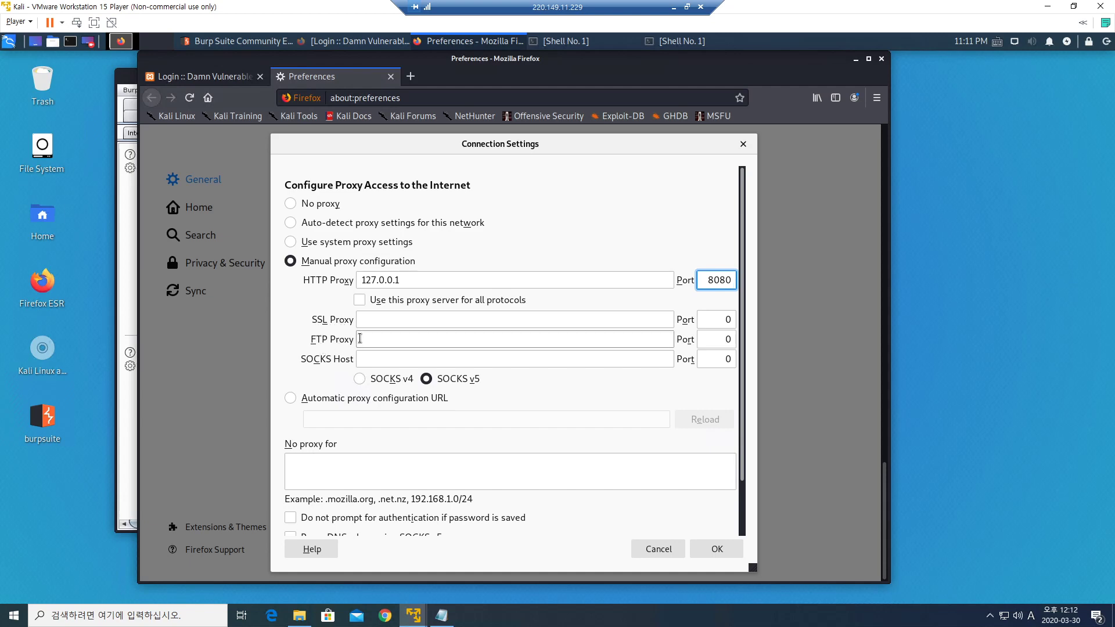
click(359, 301)
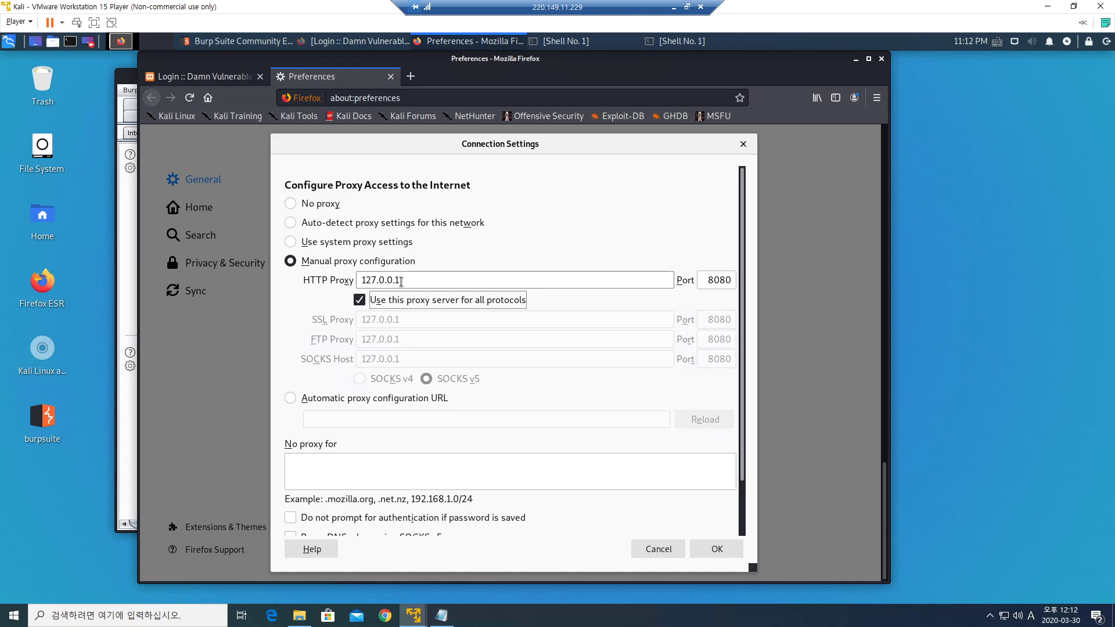
click(359, 299)
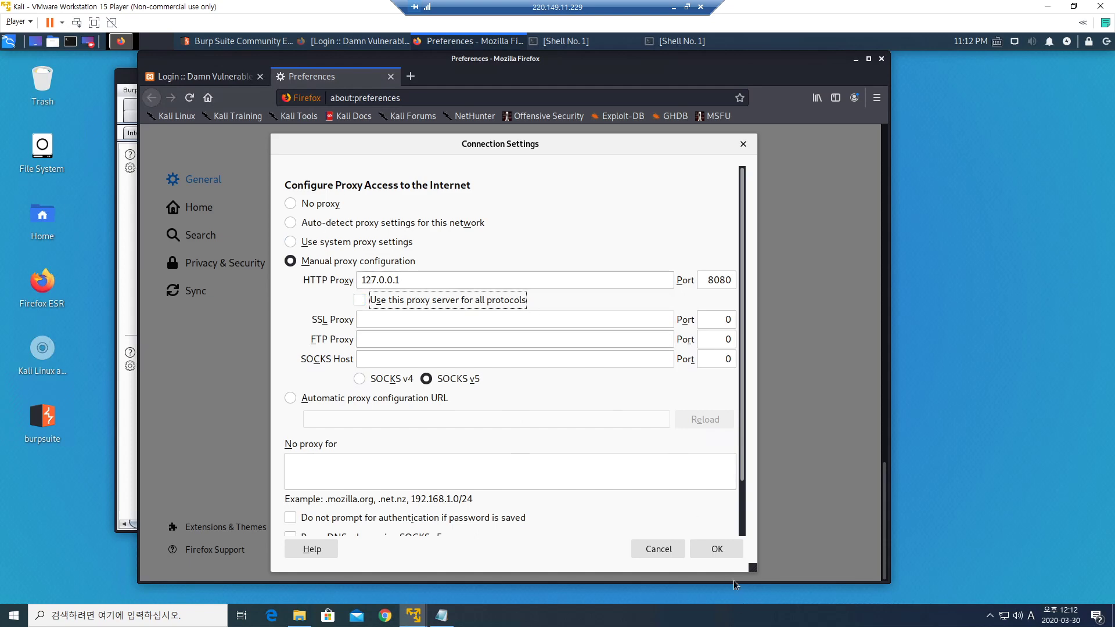
click(719, 553)
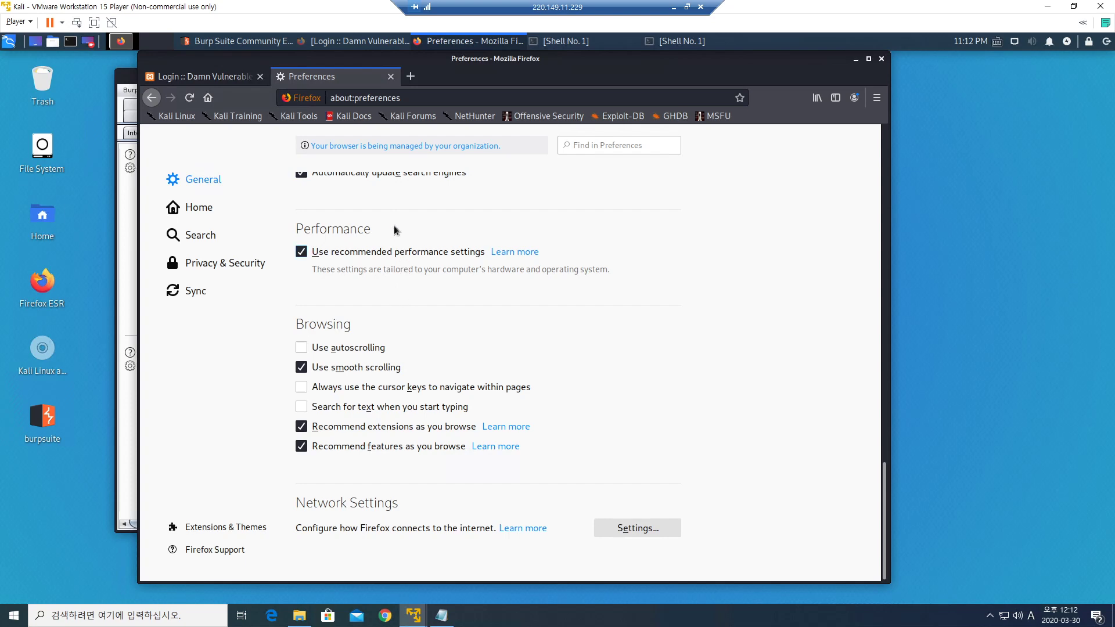
Request 192.168.220.132 in a new Firefox tab through the proxy.
click(411, 77)
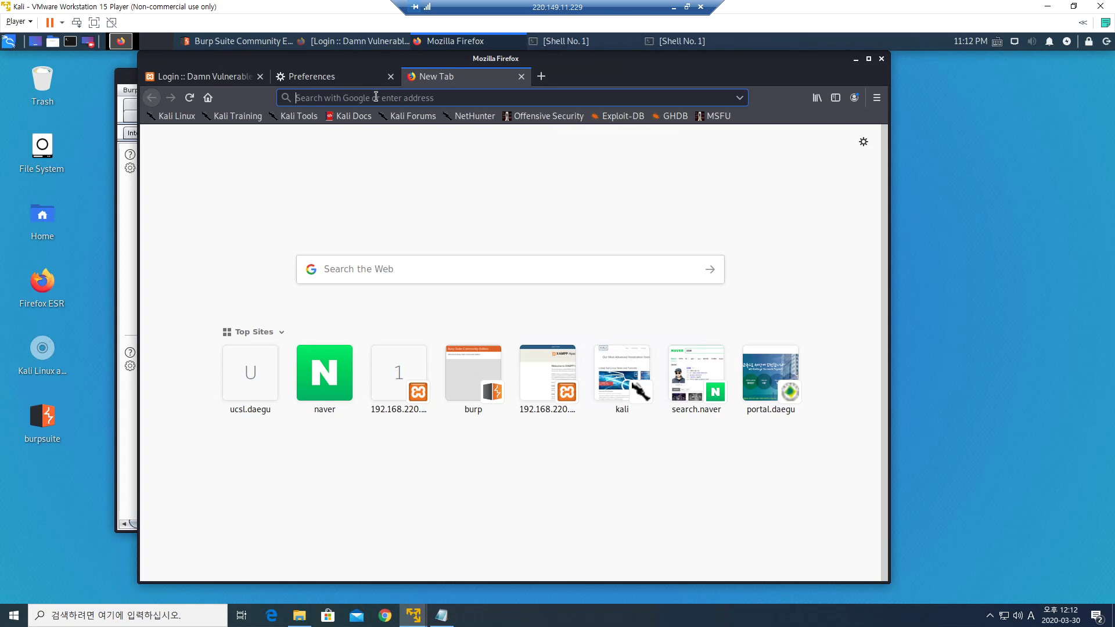
text(192.168.220.132/)
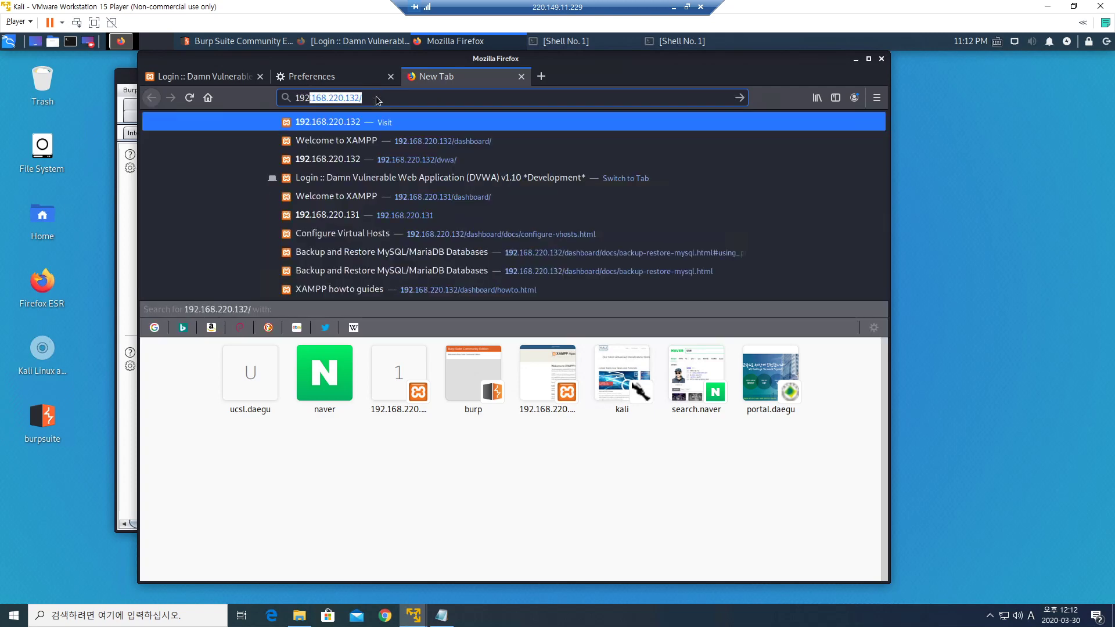
key(Return)
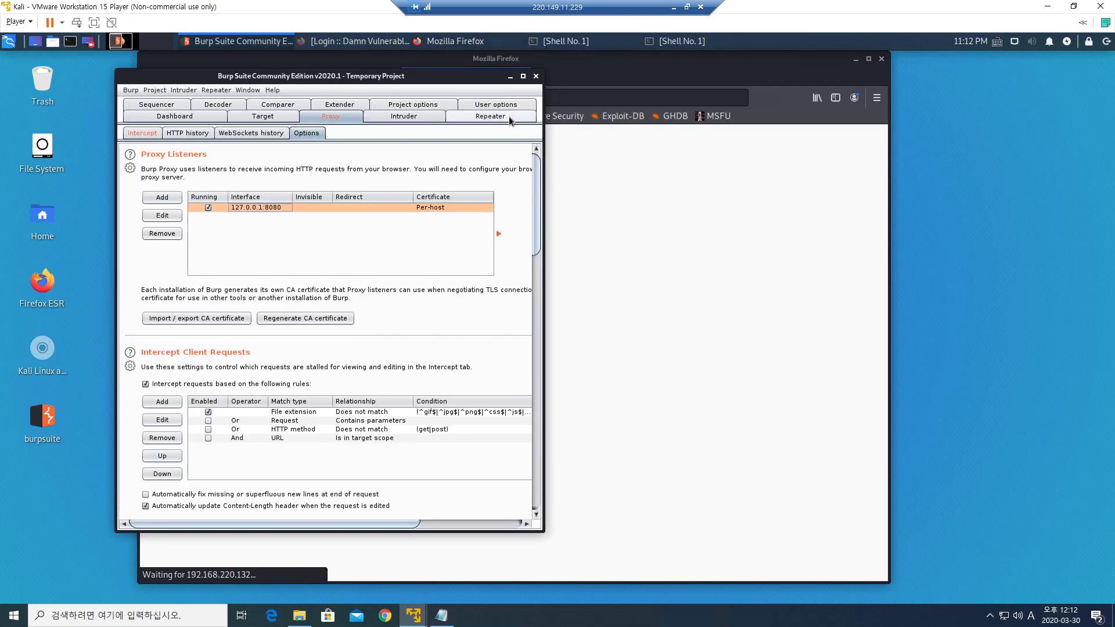
Shift the waiting Firefox window aside and bring the proxy-setup Notepad notes to the front.
click(714, 81)
drag(714, 80, 882, 100)
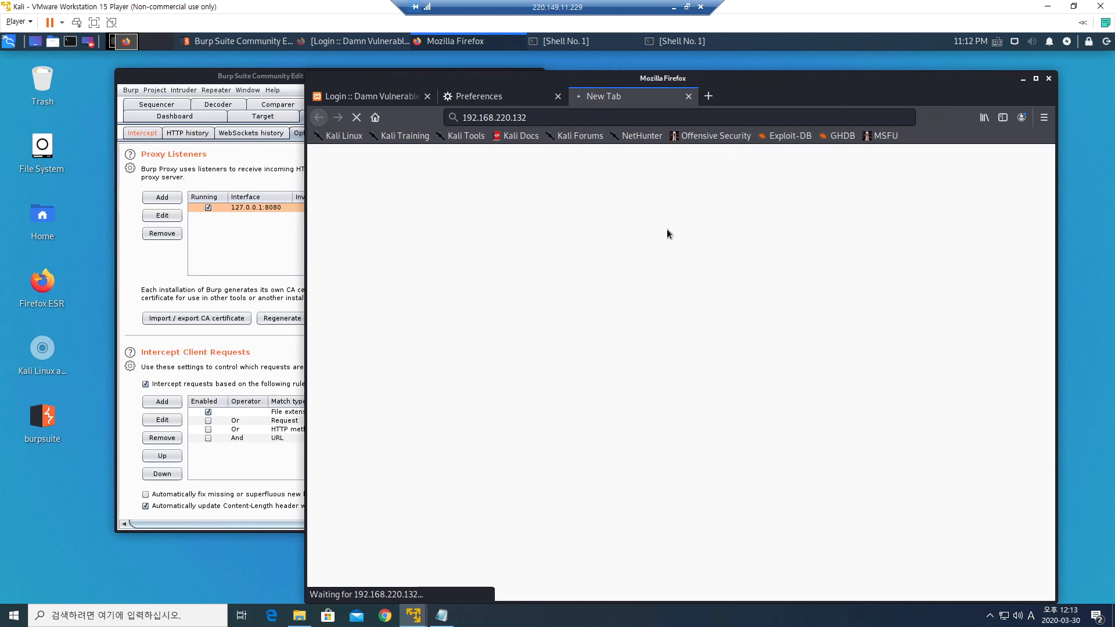
drag(783, 72, 761, 70)
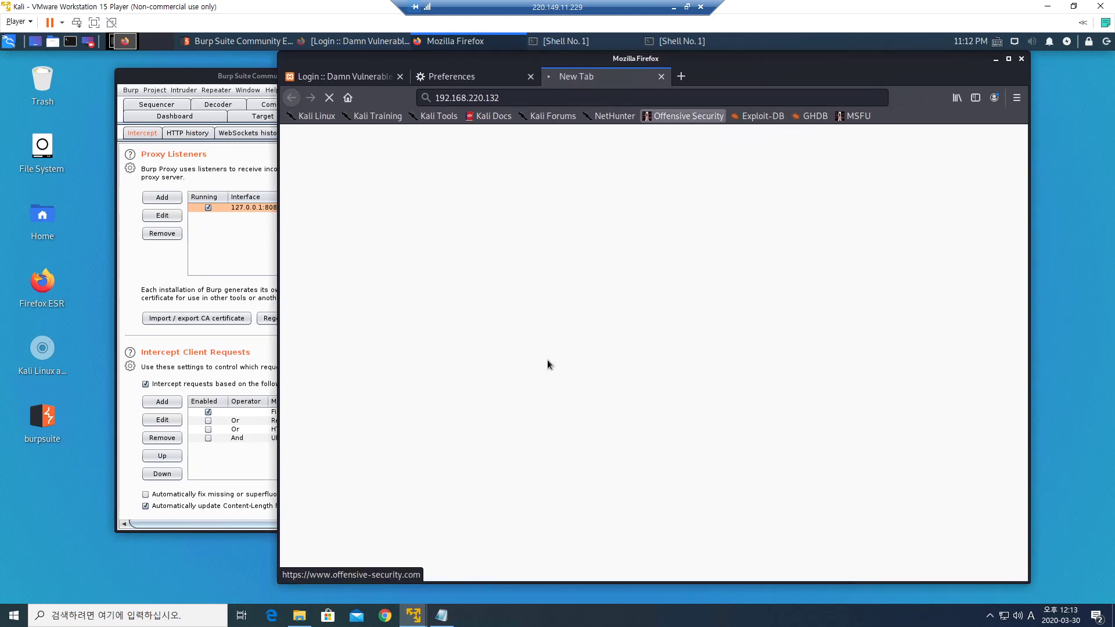
click(441, 616)
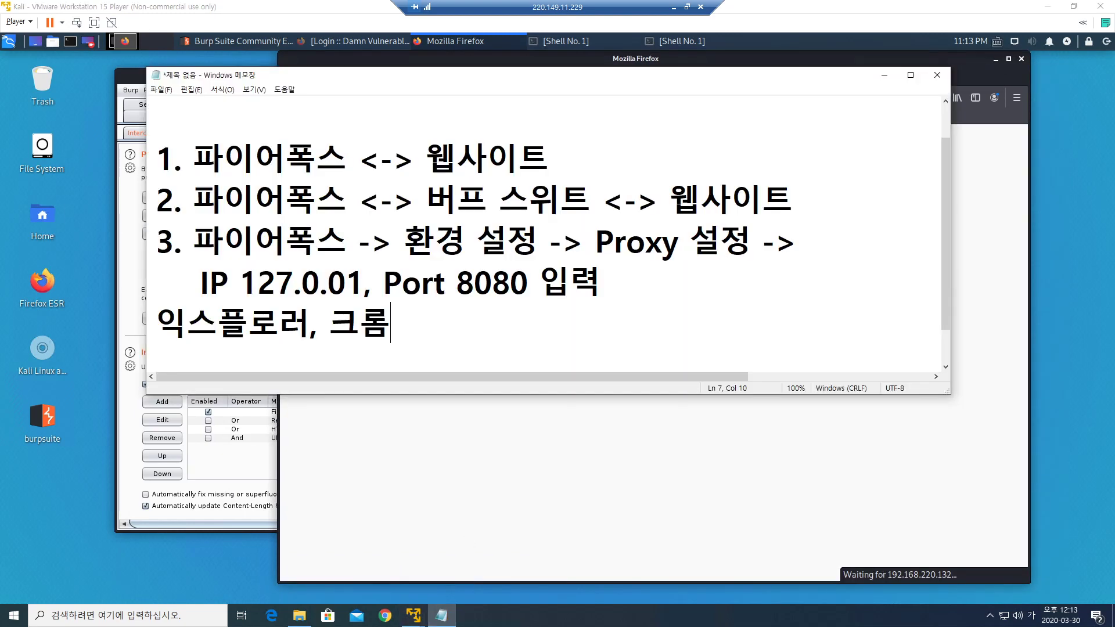
Point out 파이어폭스, 웹사이트 and 버프 스위트 in the notes, then minimize Notepad.
drag(193, 158, 347, 159)
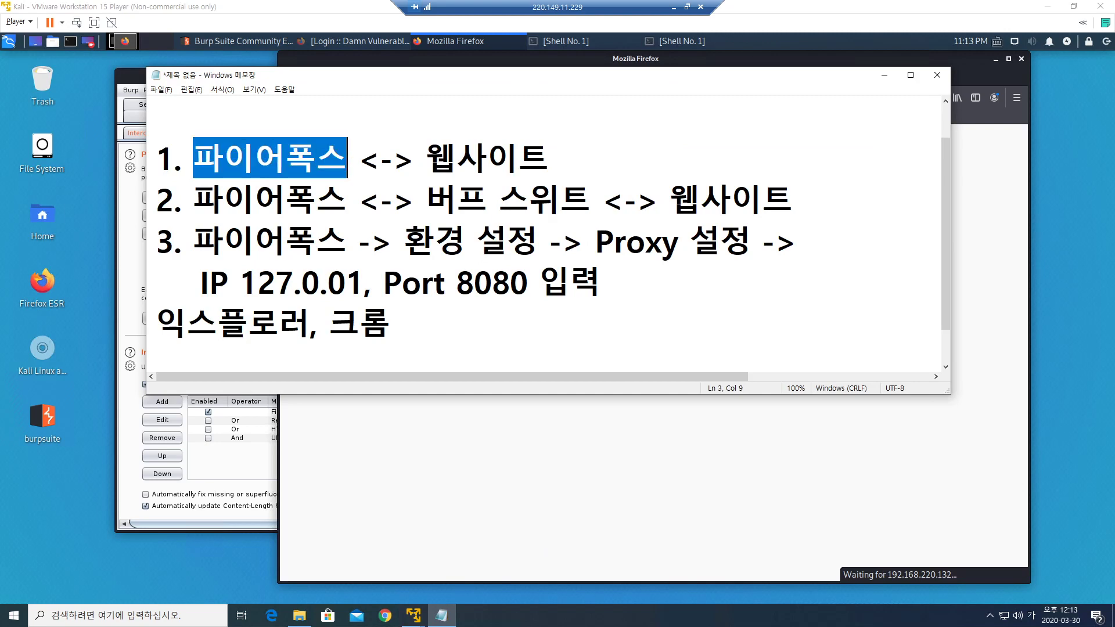
drag(426, 158, 549, 158)
click(549, 158)
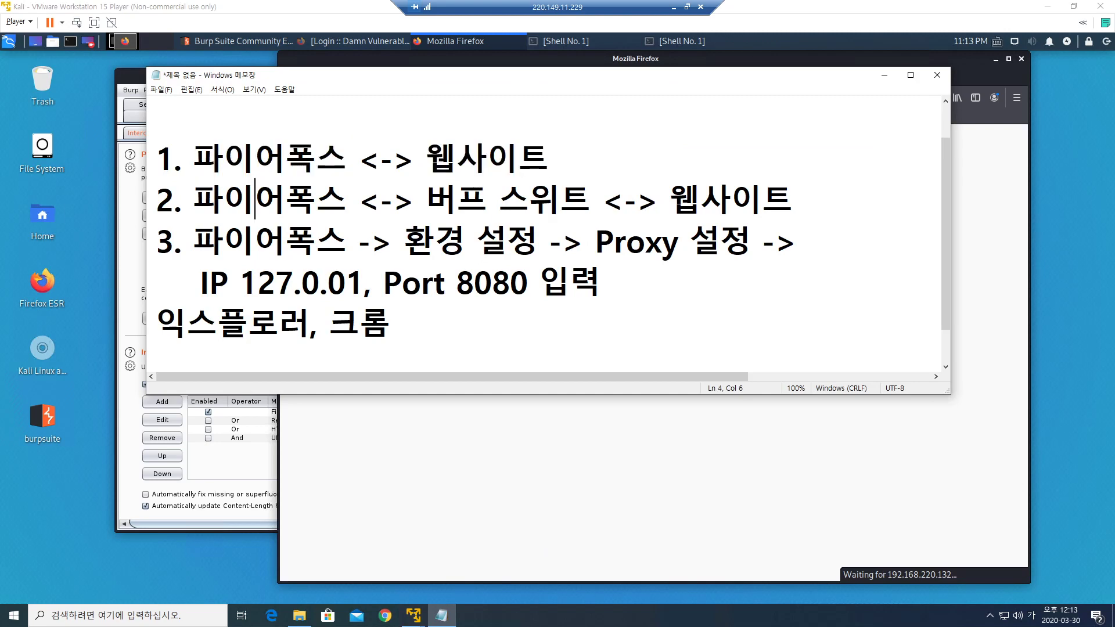
drag(427, 199, 591, 198)
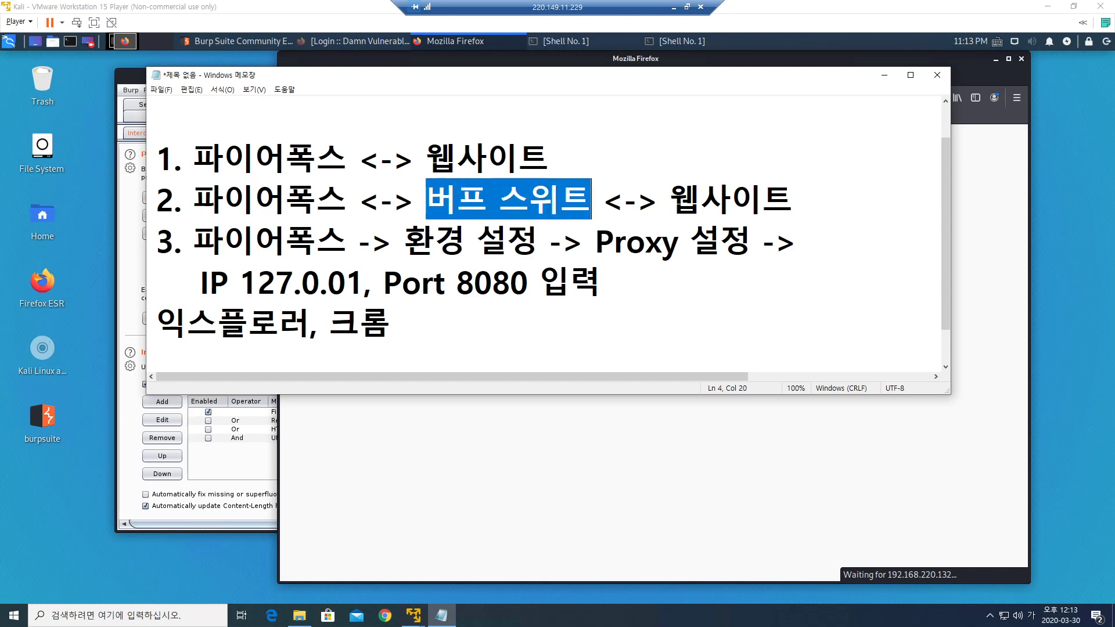
click(591, 198)
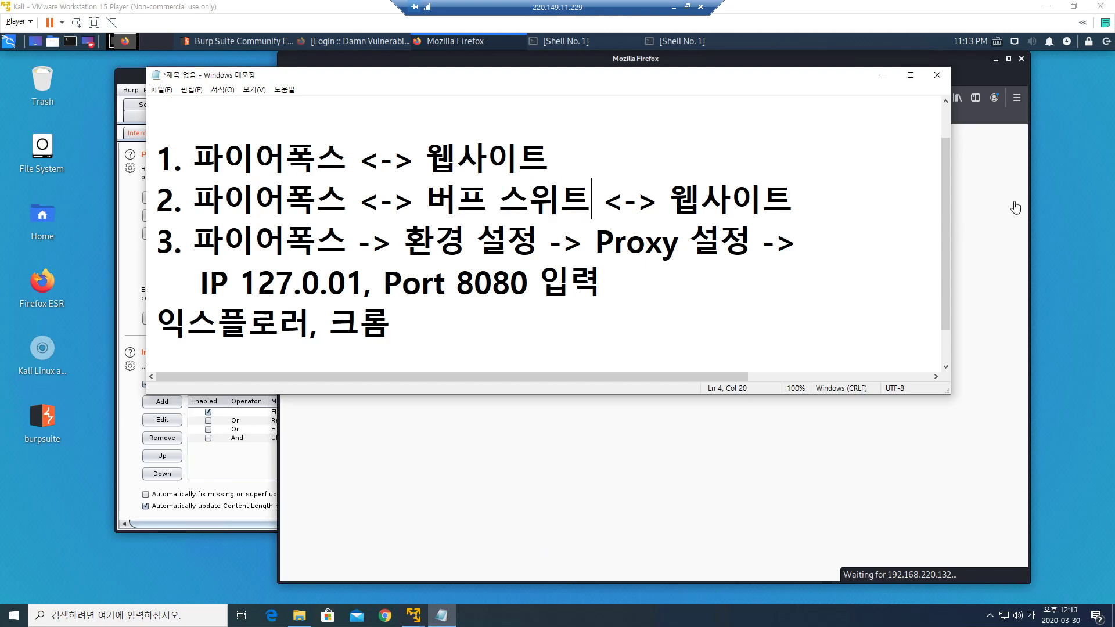
click(960, 63)
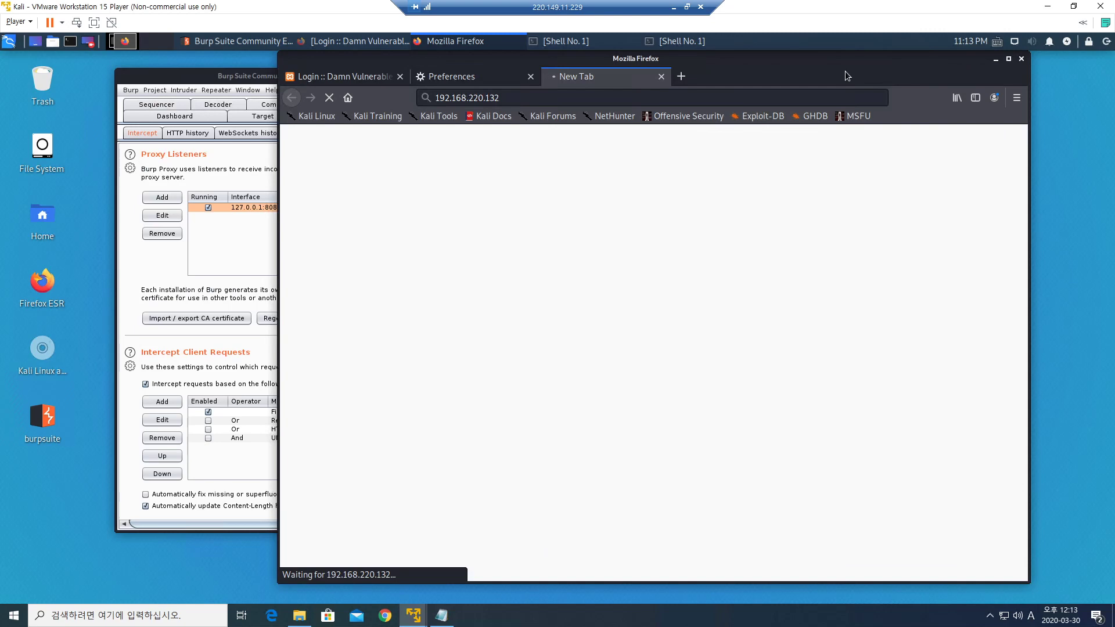
Maximize Burp to show the captured GET / request in Proxy > Intercept, then reopen the notes highlighting 버프 스위트.
click(221, 76)
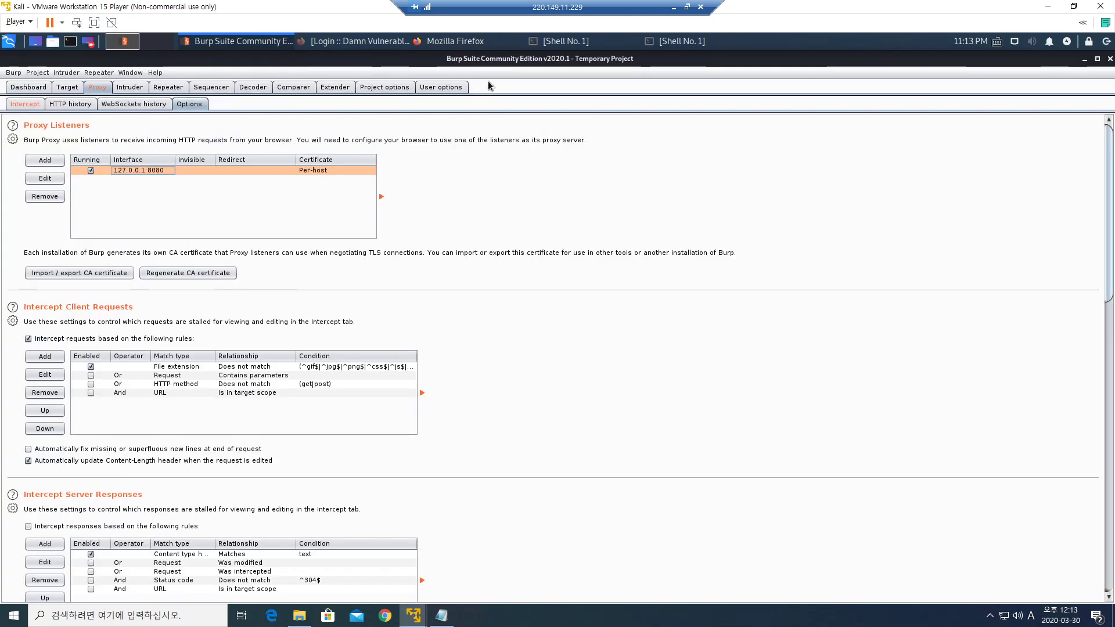
click(523, 76)
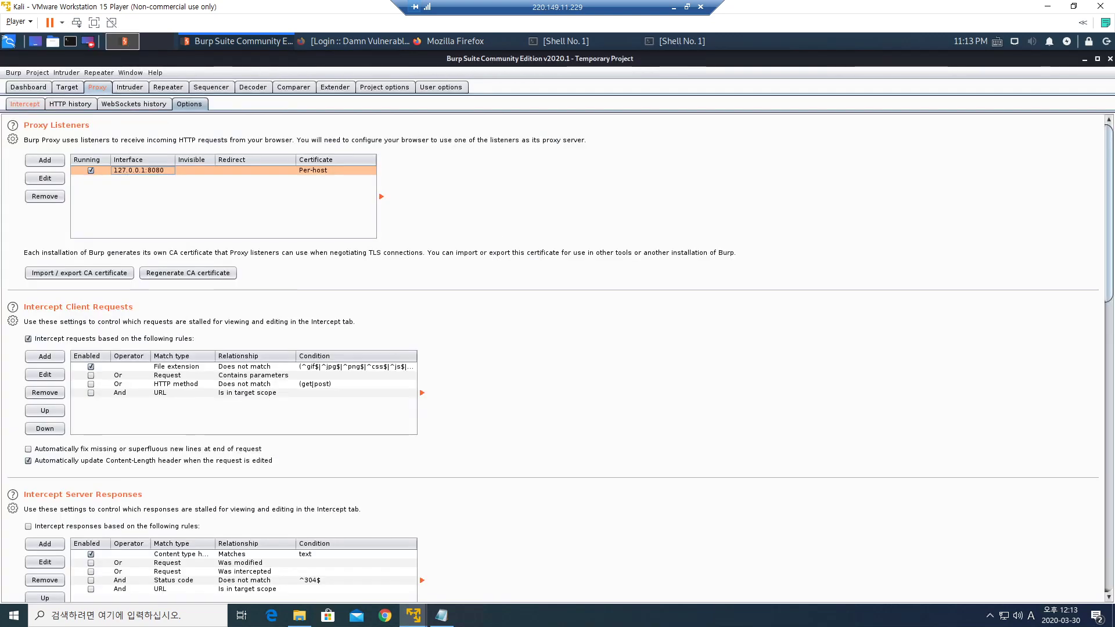
click(27, 104)
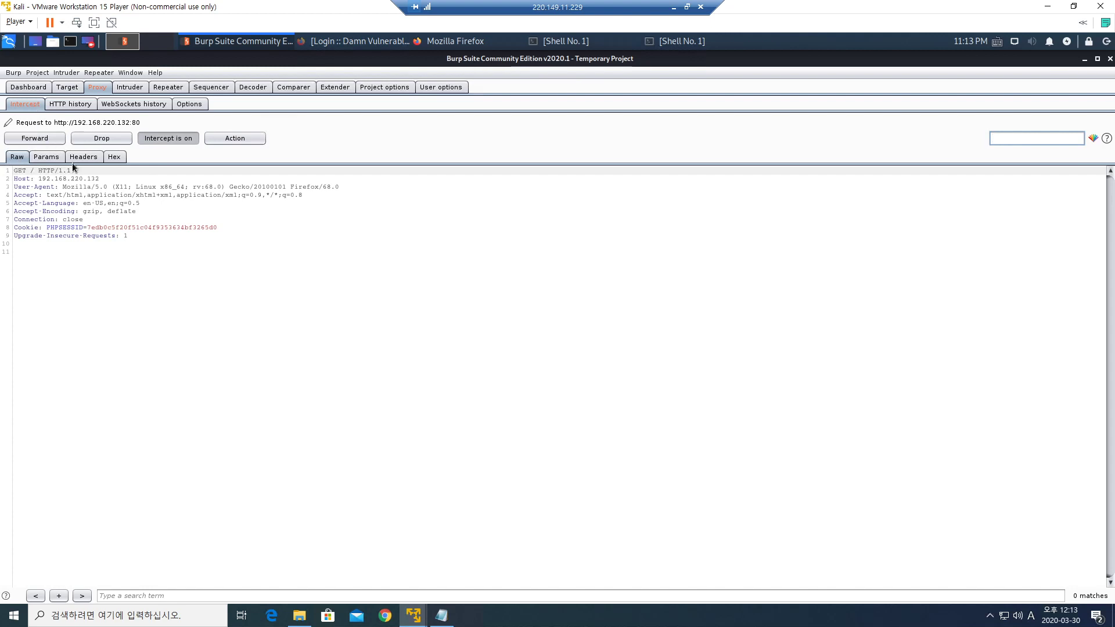
click(442, 615)
drag(427, 200, 590, 200)
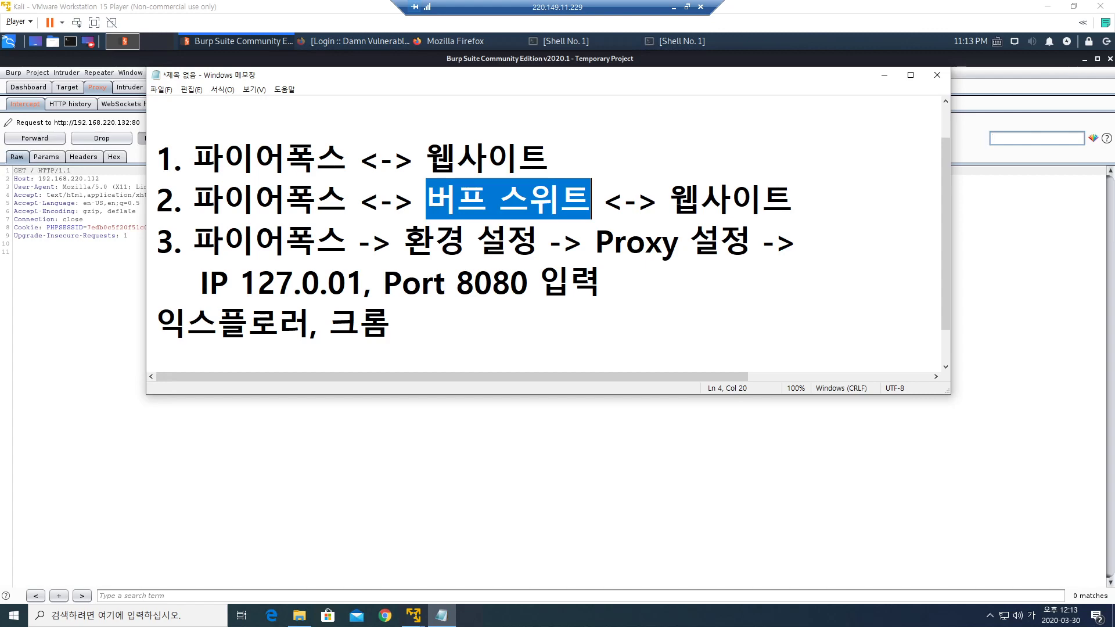
Highlight 웹사이트 in the notes, minimize Notepad, and return to the still-waiting Firefox window.
drag(670, 199, 793, 200)
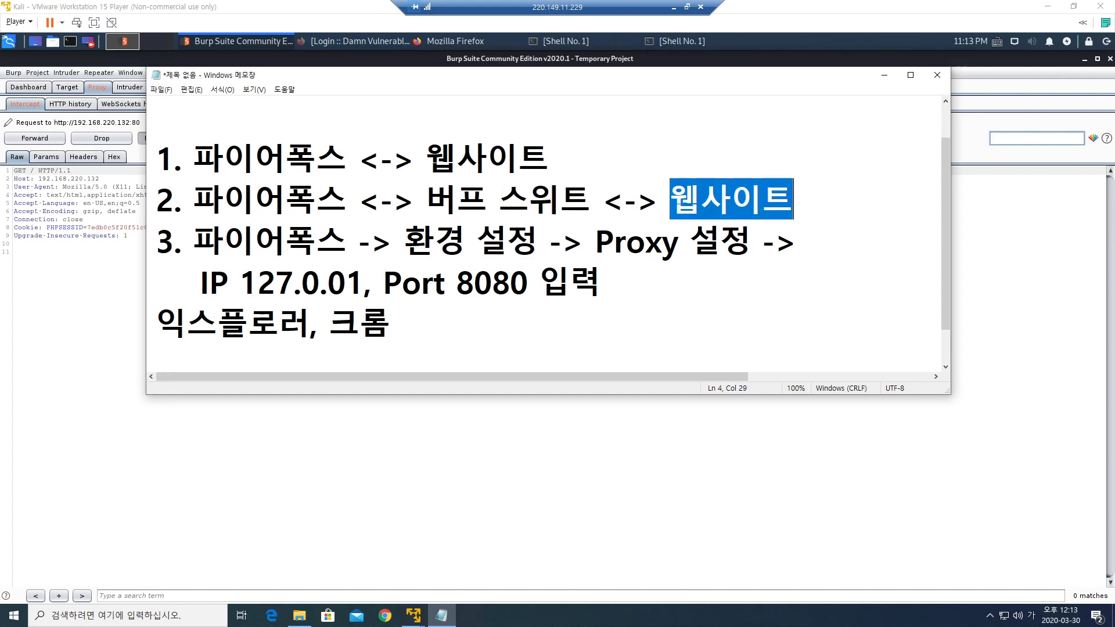
click(885, 76)
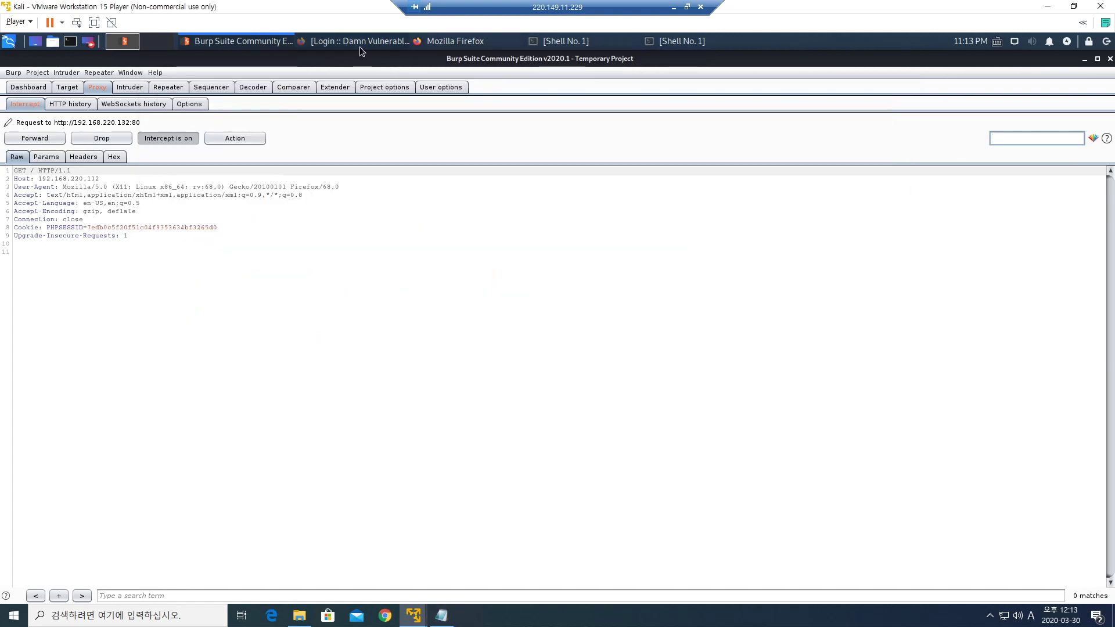
click(448, 45)
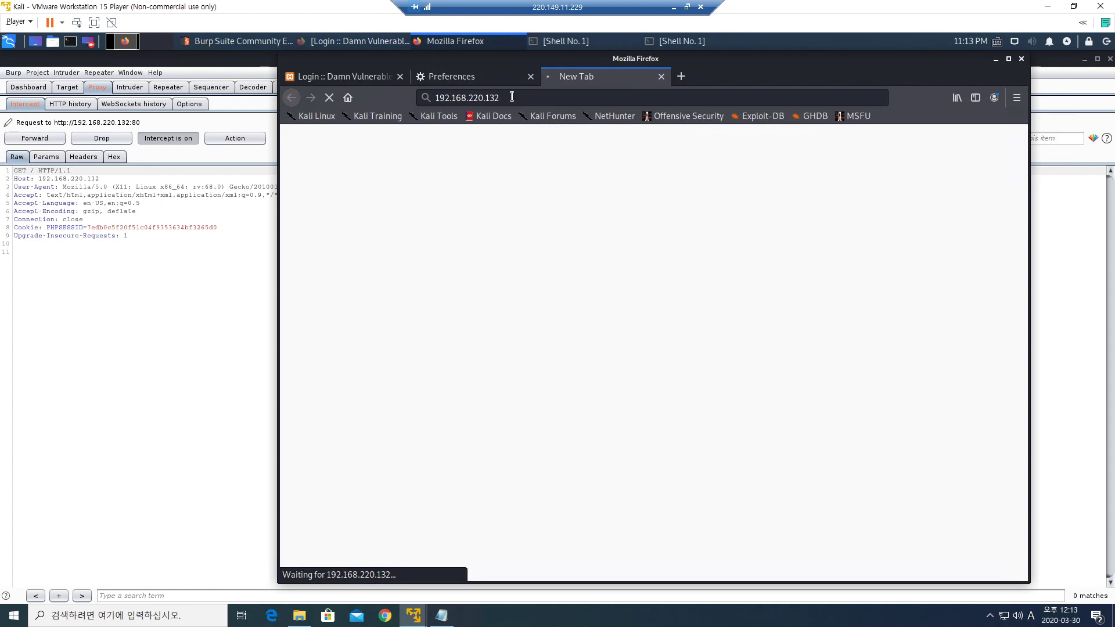
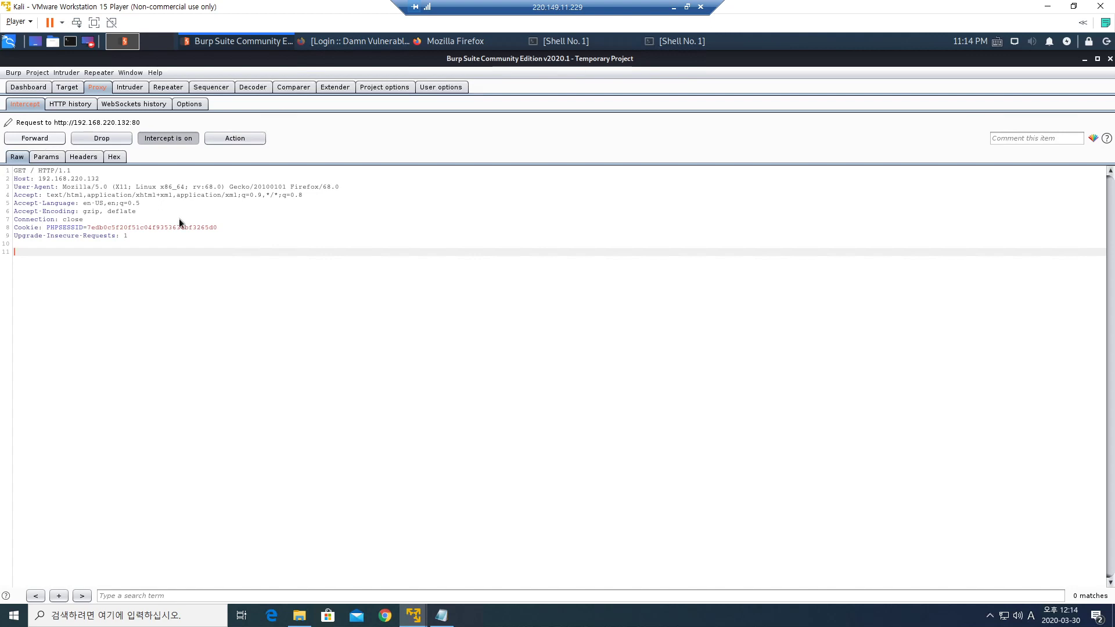
Highlight Burp Suite and the website in the notes, then forward the intercepted GET request to 192.168.220.132.
click(441, 616)
drag(426, 199, 591, 199)
drag(671, 200, 793, 199)
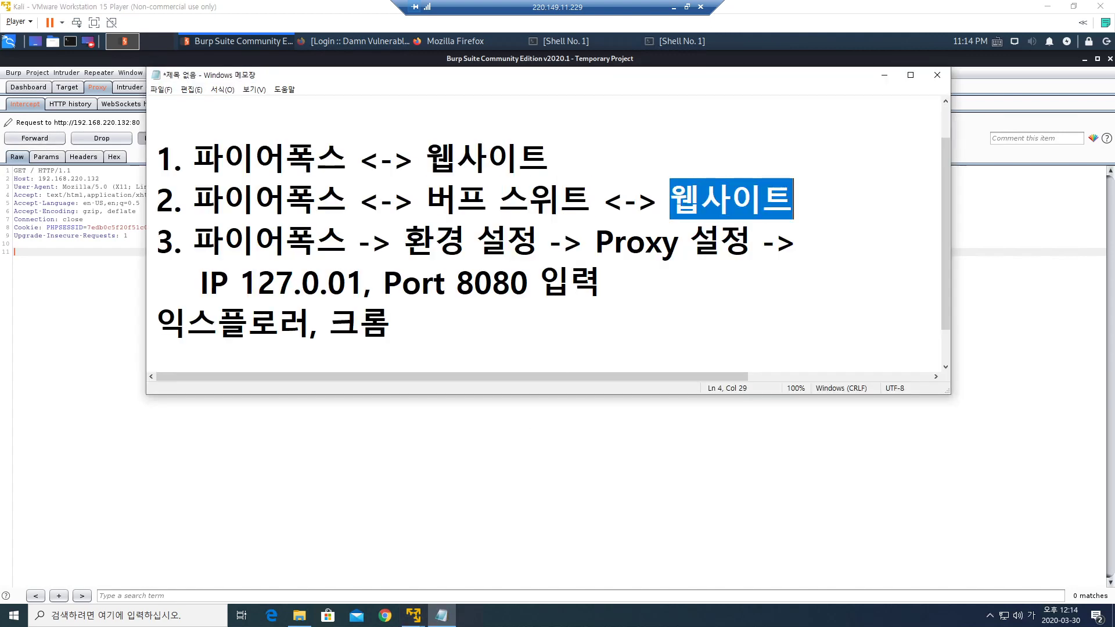
click(70, 332)
click(38, 140)
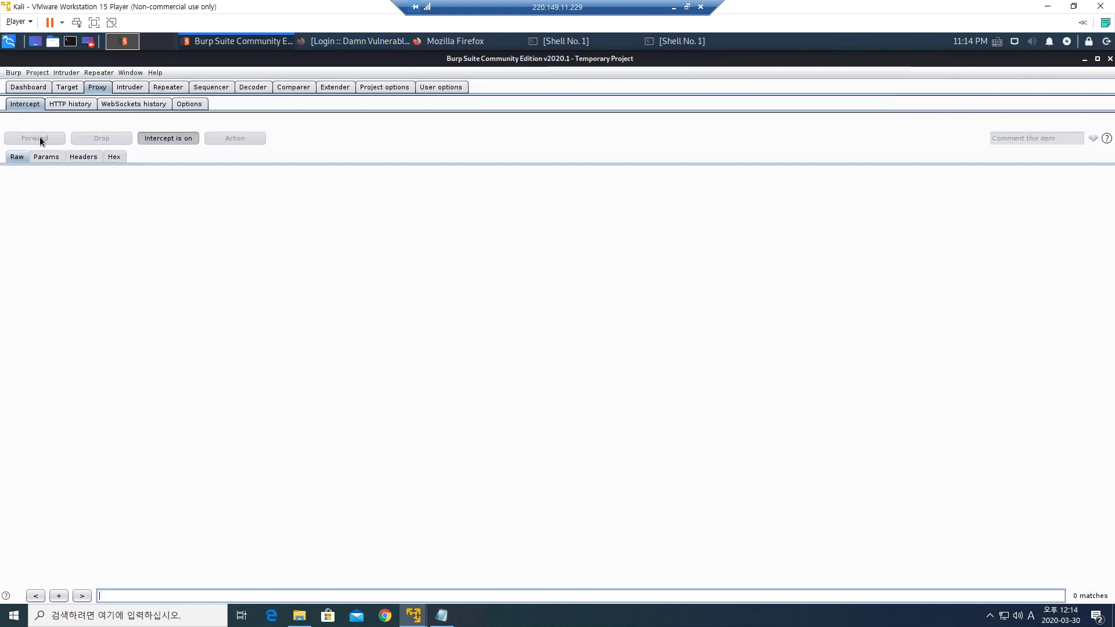
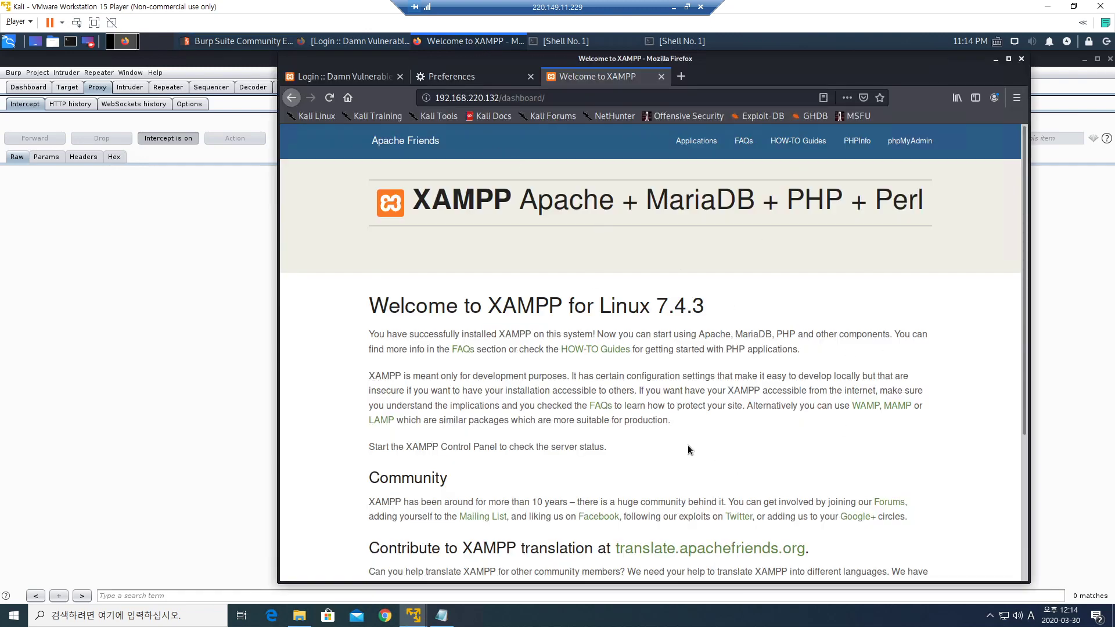
Open the XAMPP how-to guides page and forward the intercepted request to the server.
click(599, 351)
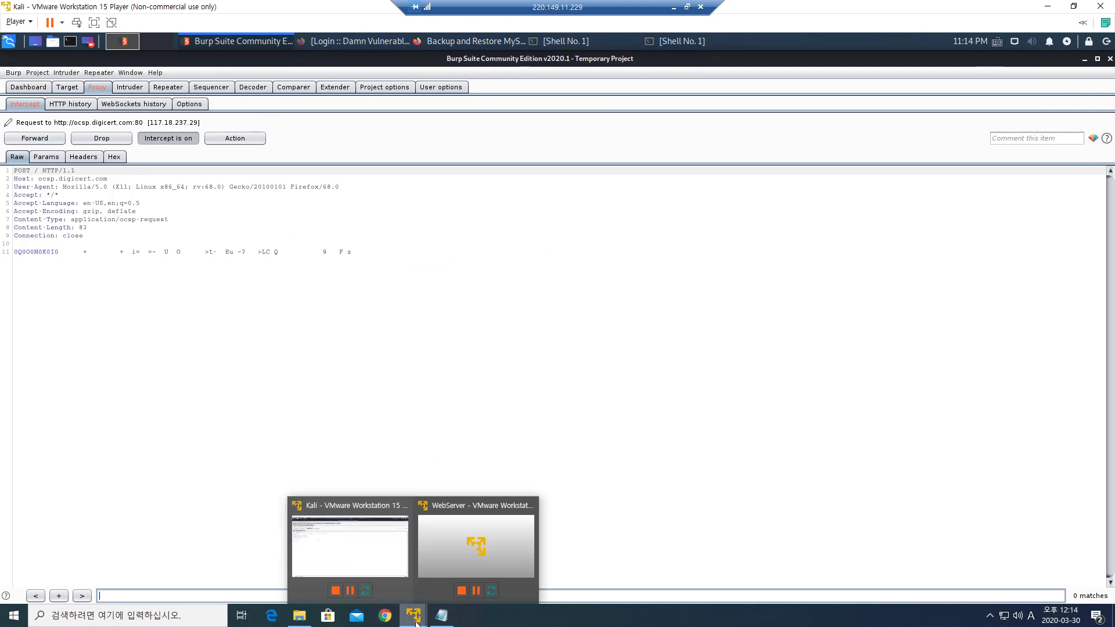
click(35, 138)
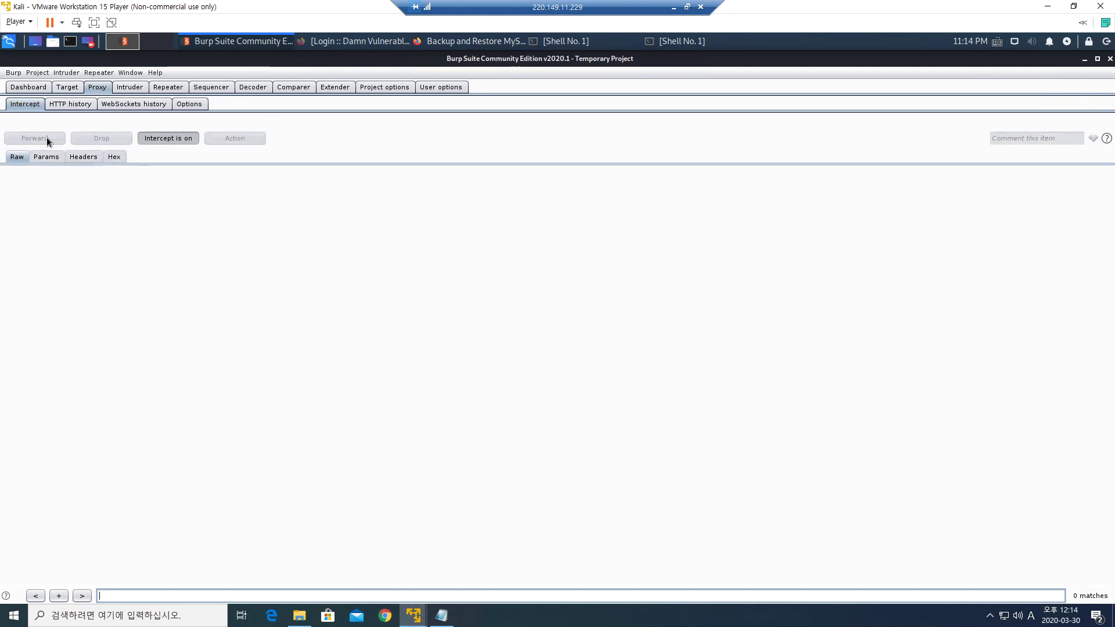
click(503, 44)
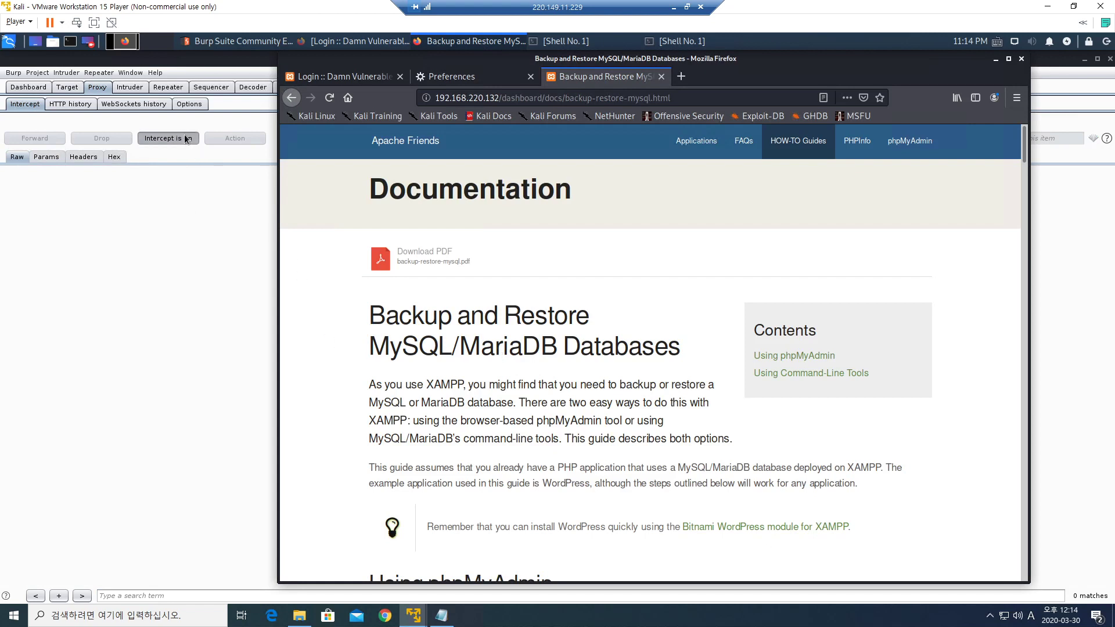
Switch Burp's proxy interception off and minimize the Burp window.
click(184, 252)
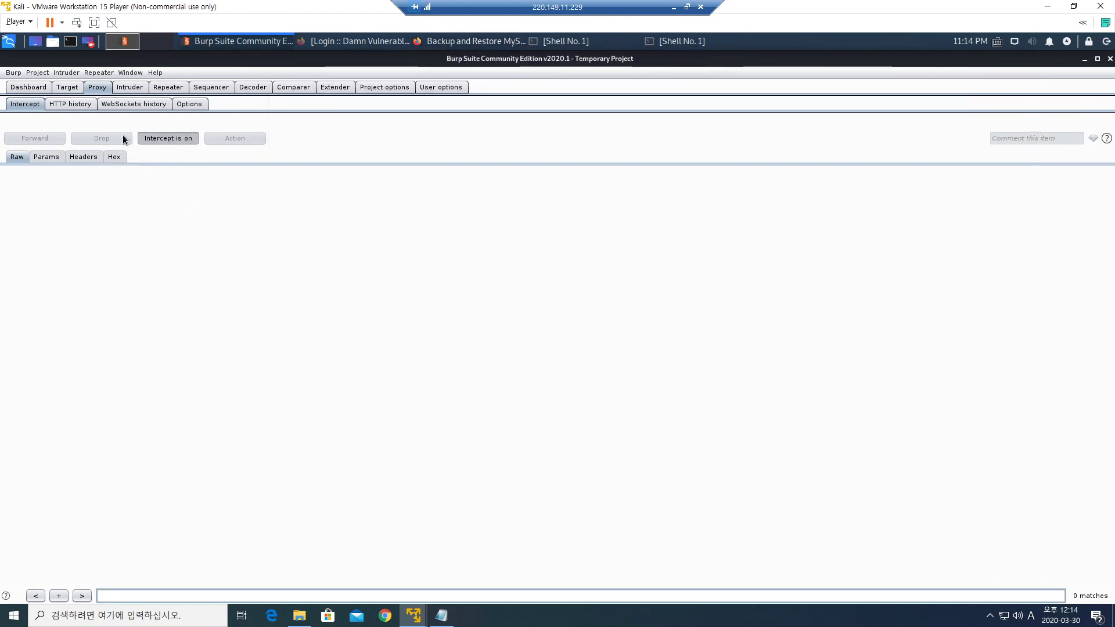
click(173, 140)
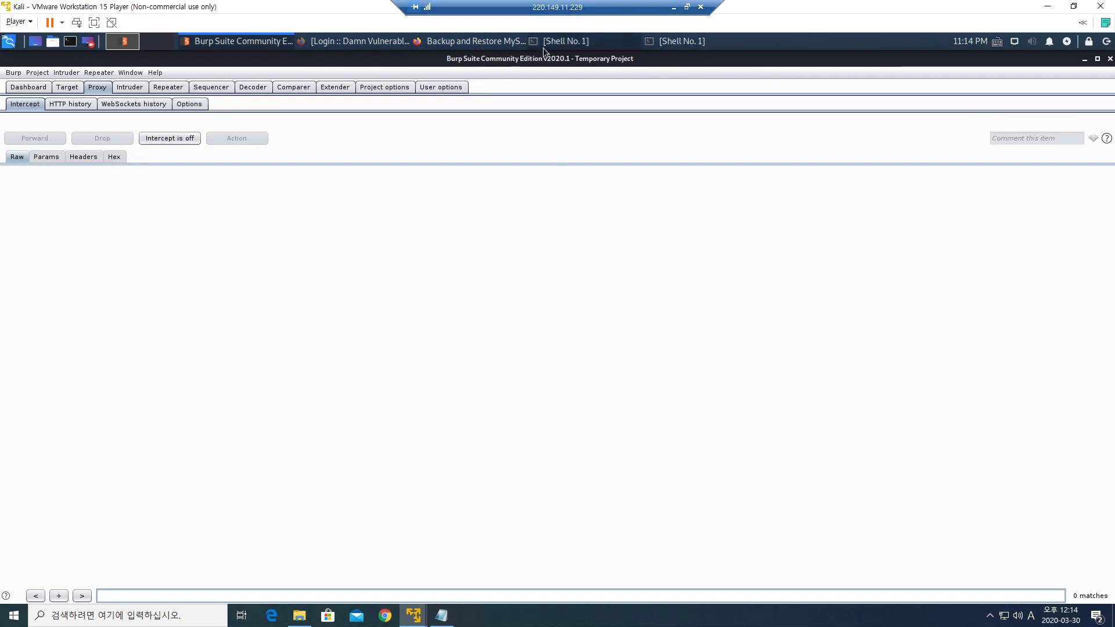
click(1097, 59)
Load the DVWA login page at 192.168.220.132/dvwa/ in Firefox.
click(732, 66)
drag(734, 63, 806, 63)
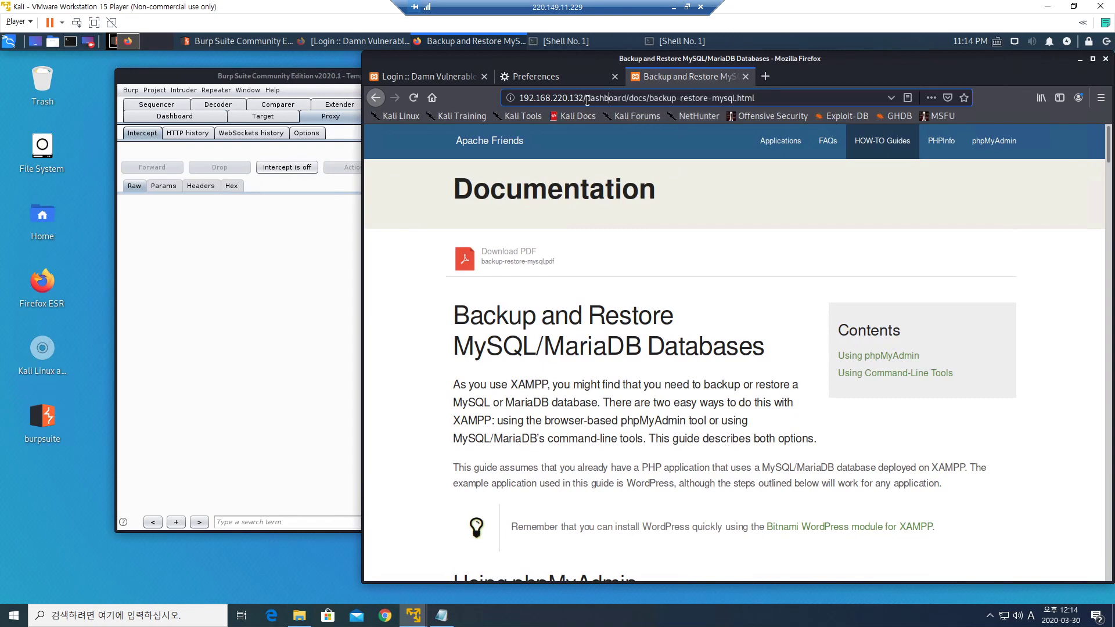
drag(586, 98, 785, 108)
text(dvwa/)
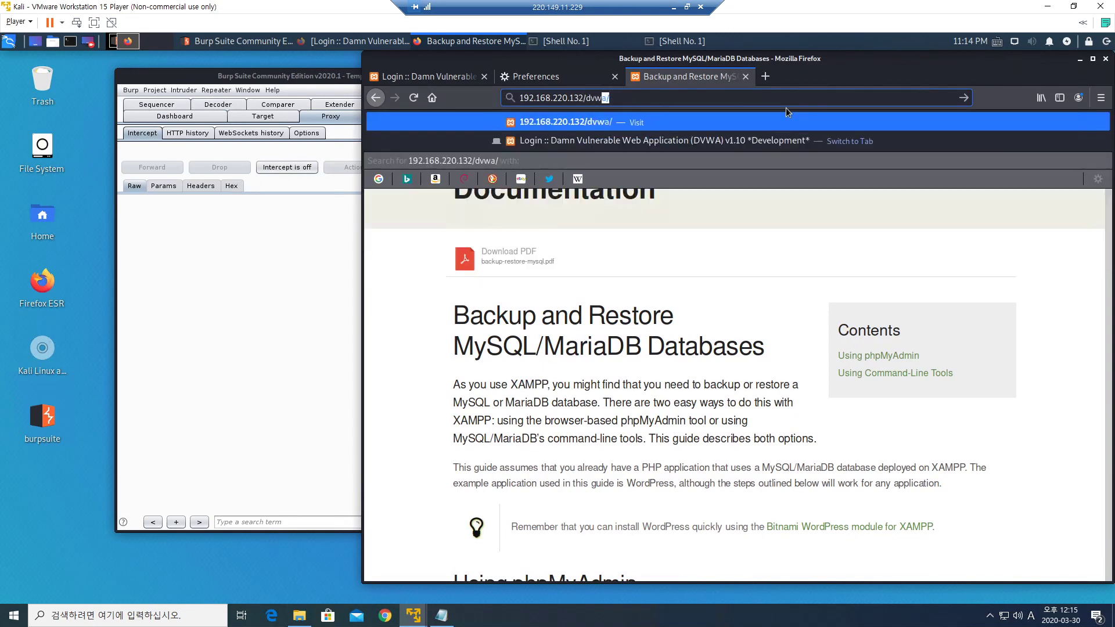
key(Return)
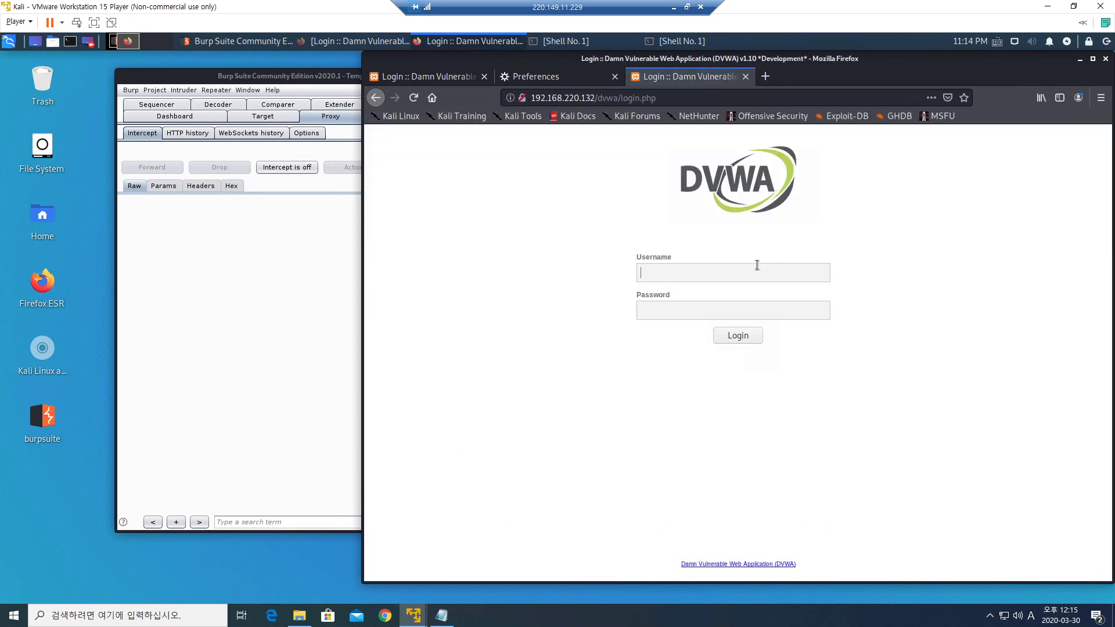
Log in to DVWA with the saved username and the account password.
click(751, 268)
click(687, 274)
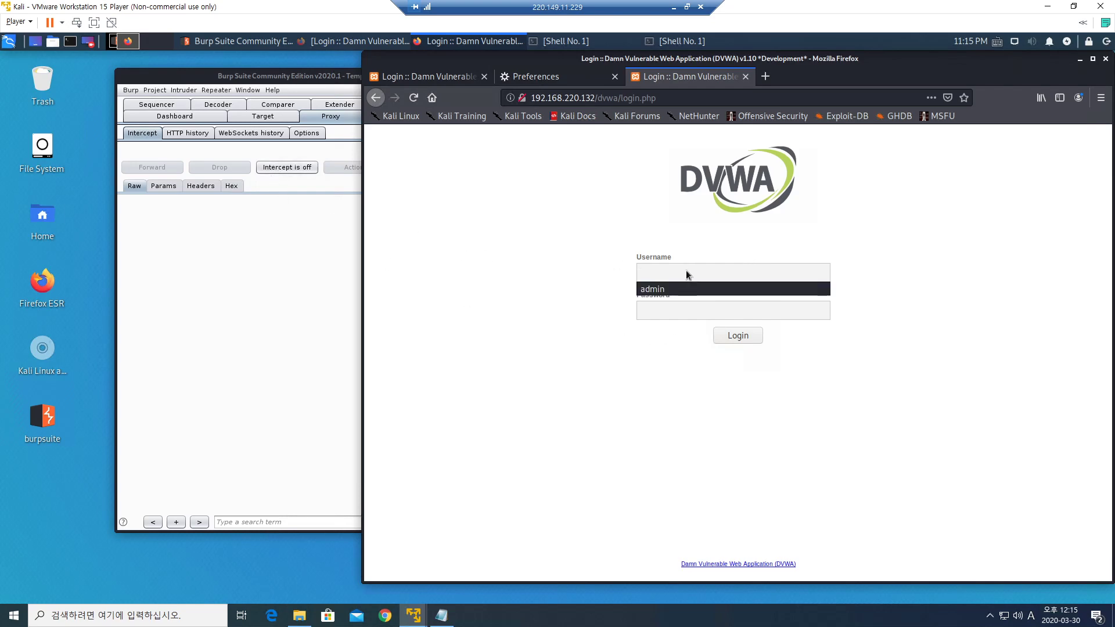
click(682, 288)
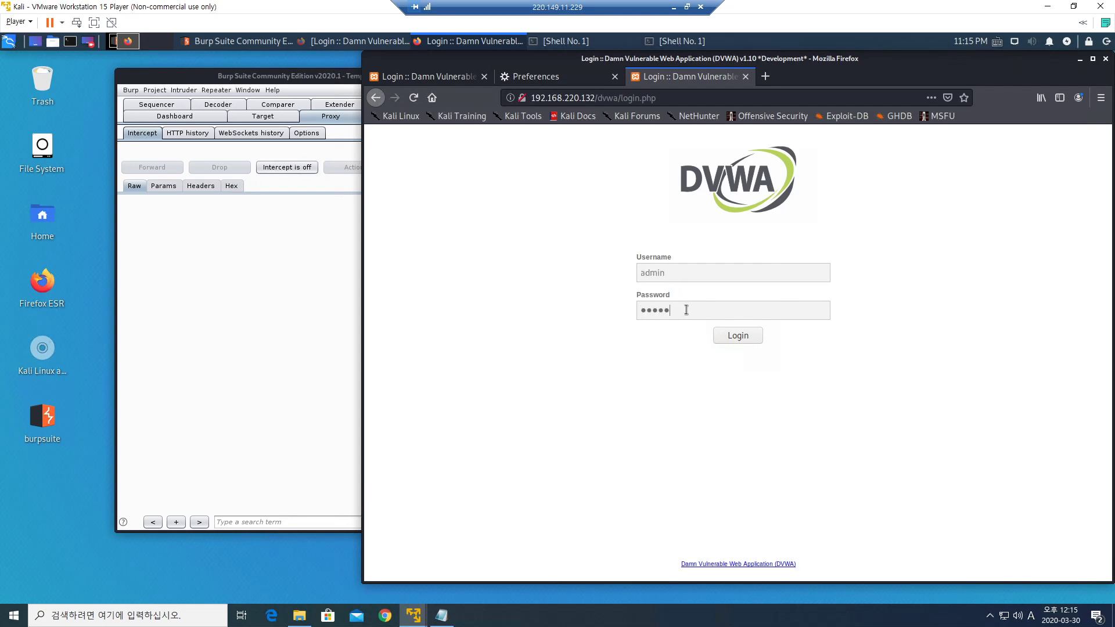
click(687, 310)
text(password)
click(725, 340)
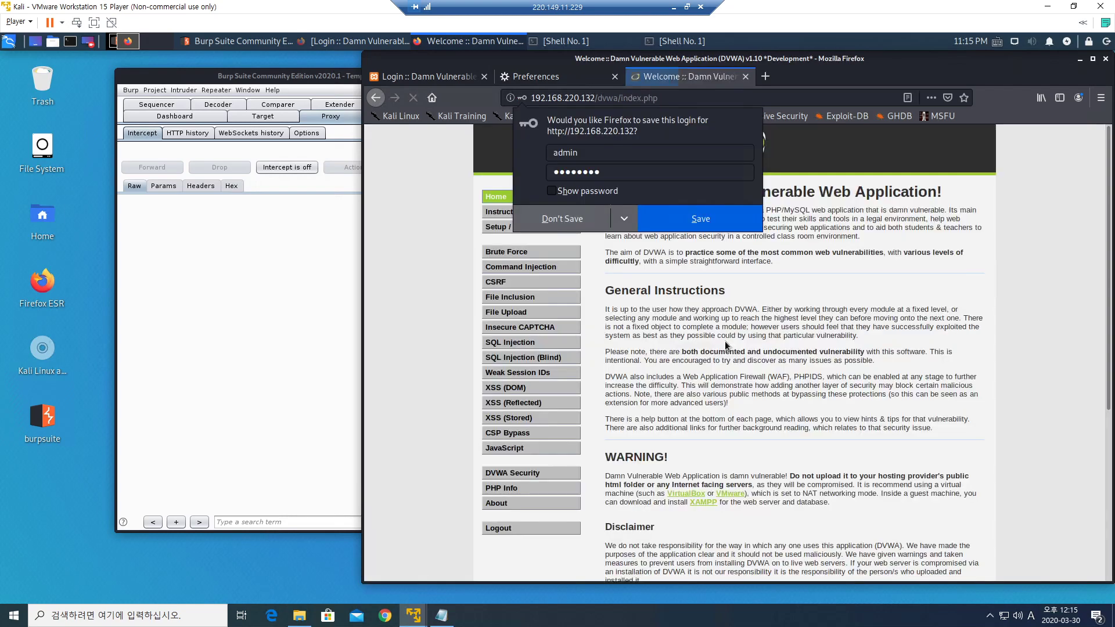
Decline saving the login, then visit the File Inclusion, File Upload and XSS (Reflected) pages.
click(579, 223)
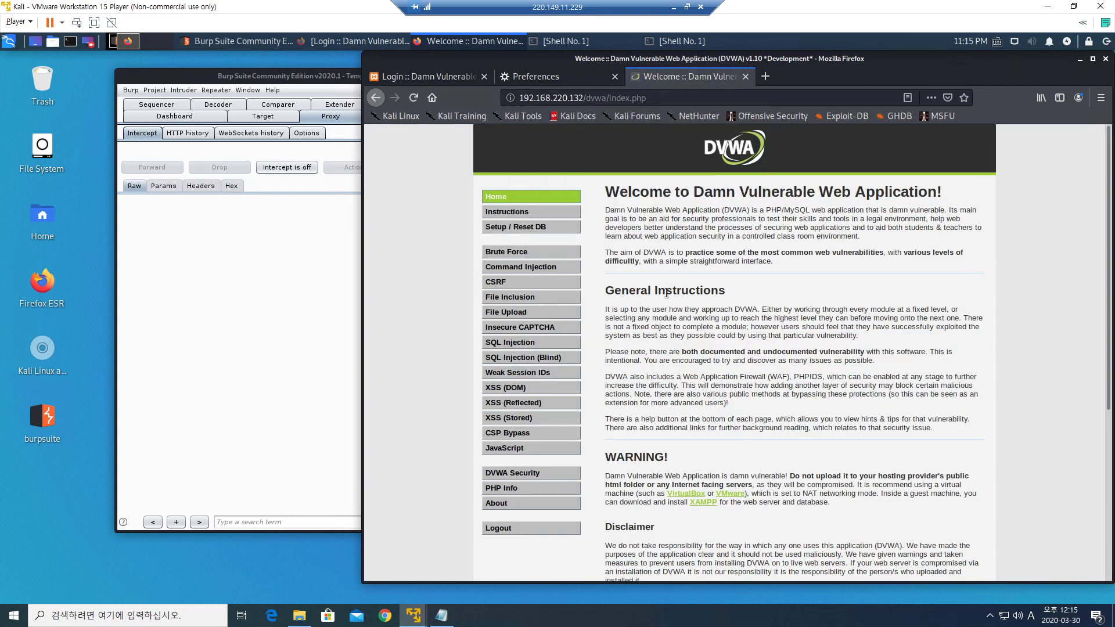
drag(687, 318, 720, 388)
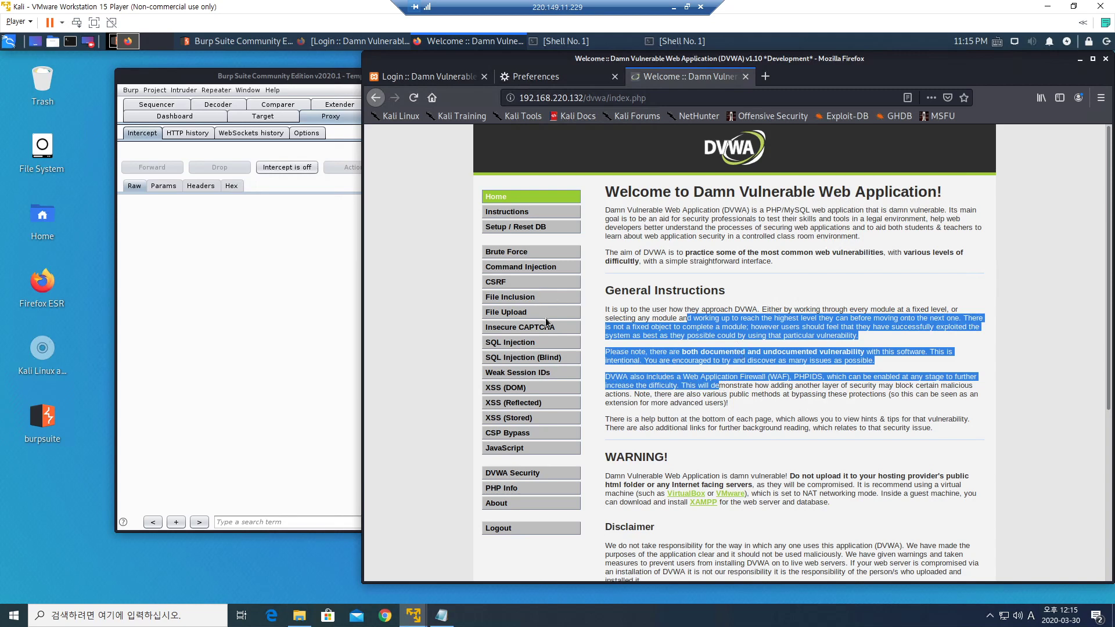
click(505, 298)
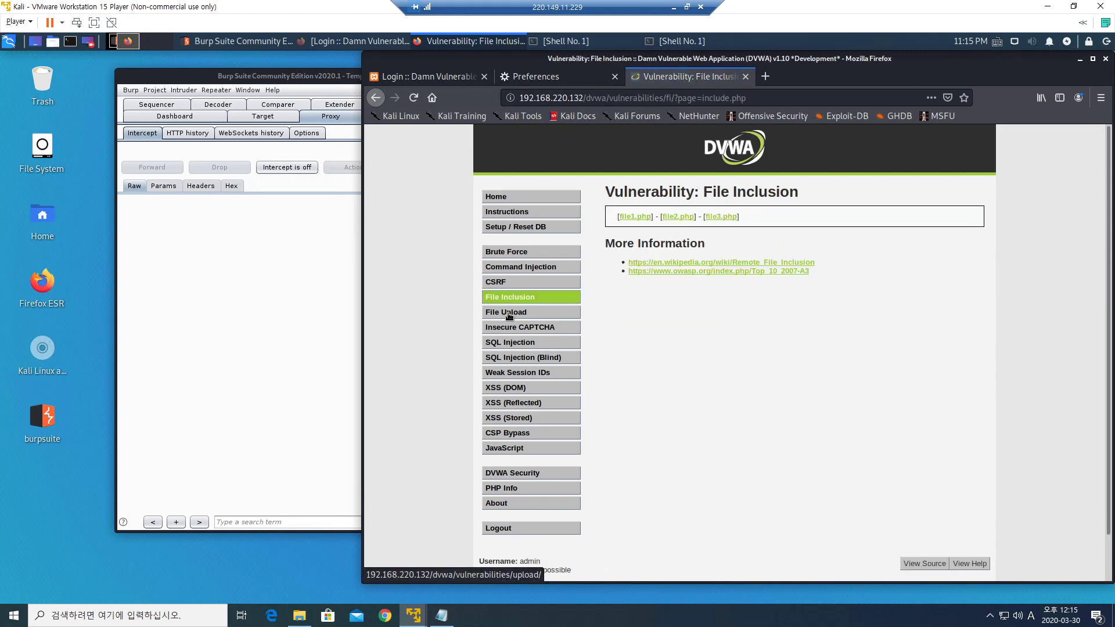
click(506, 313)
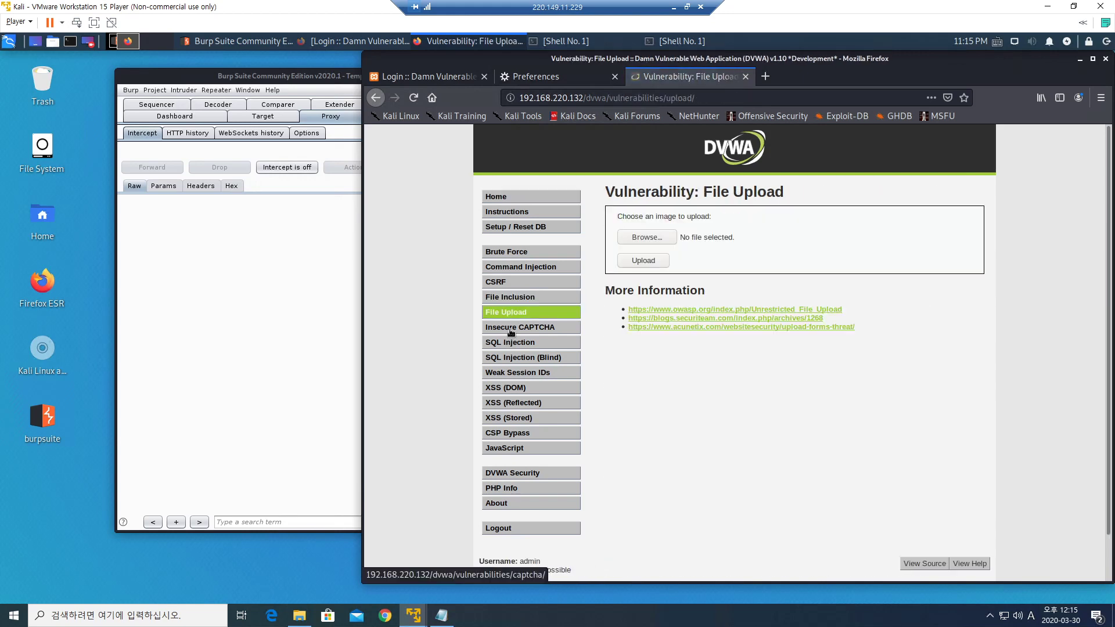
click(505, 403)
Highlight the vulnerabilities/xss_r/ part of the address, then return to DVWA Home.
drag(672, 98, 689, 100)
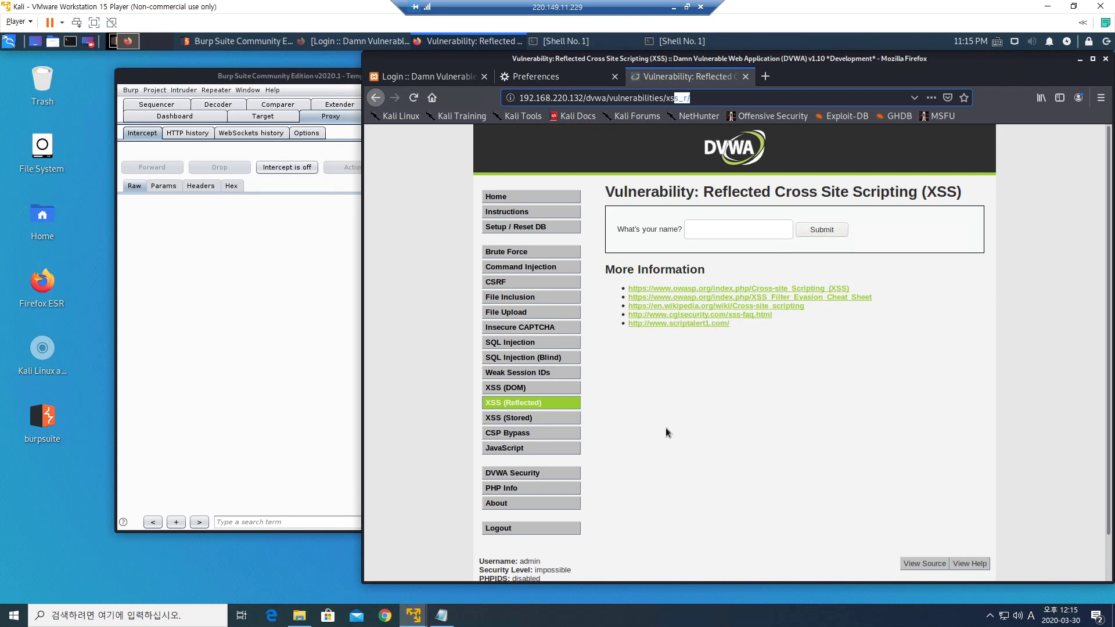
click(693, 98)
drag(666, 98, 691, 99)
click(707, 99)
drag(609, 99, 711, 98)
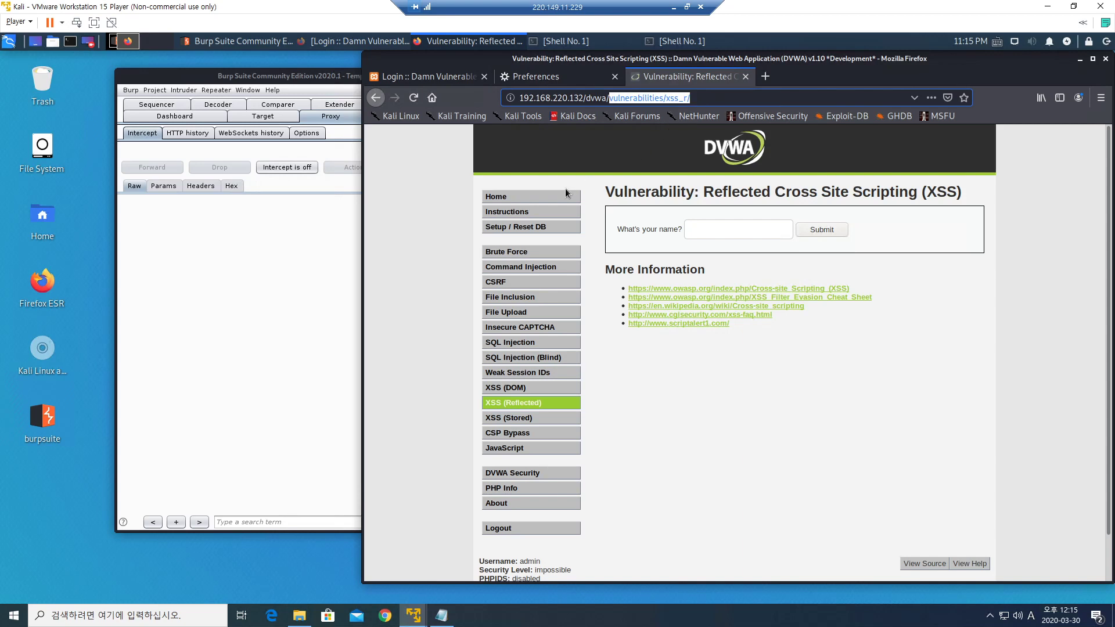
click(539, 199)
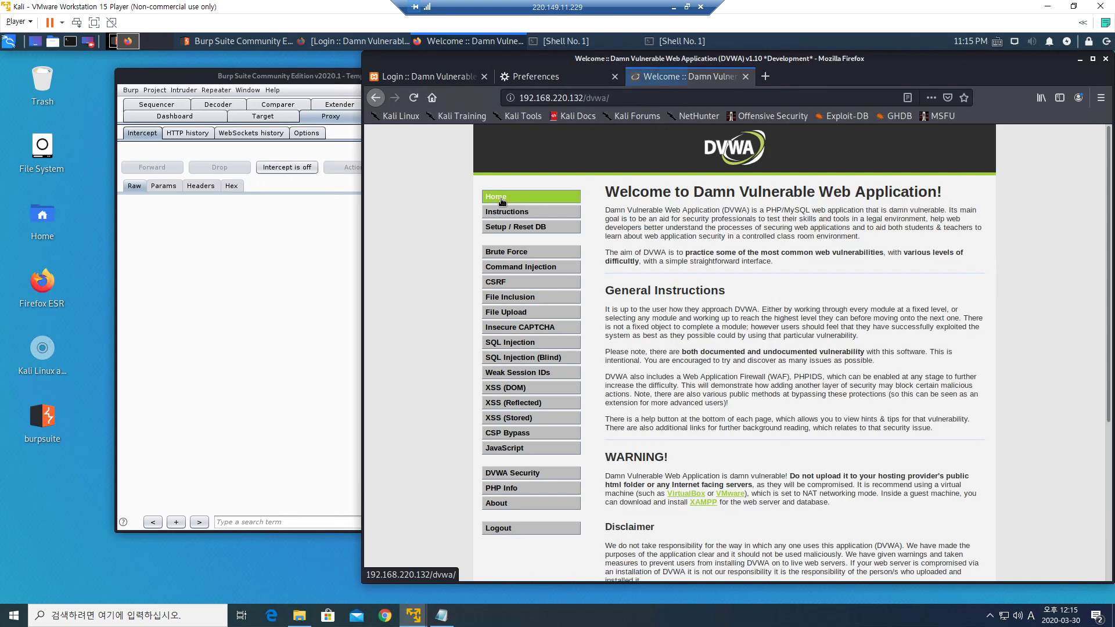
Load the bare server address and turn Burp interception on.
click(588, 101)
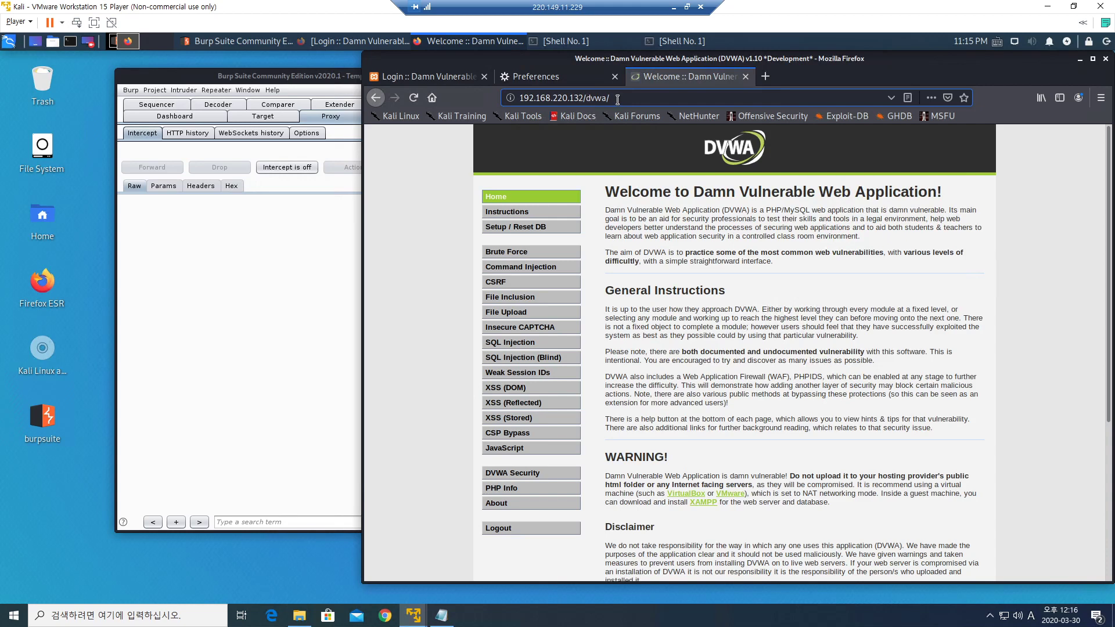
key(BackSpace)
key(BackSpace)
key(BackSpace)
key(BackSpace)
key(BackSpace)
key(BackSpace)
key(Return)
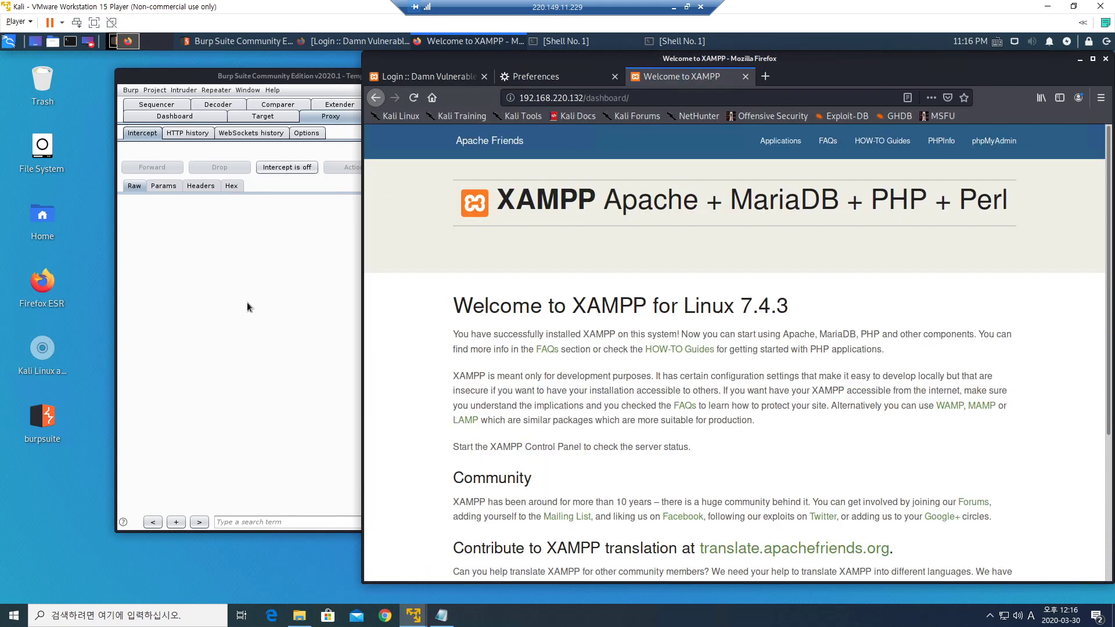
click(248, 307)
click(297, 171)
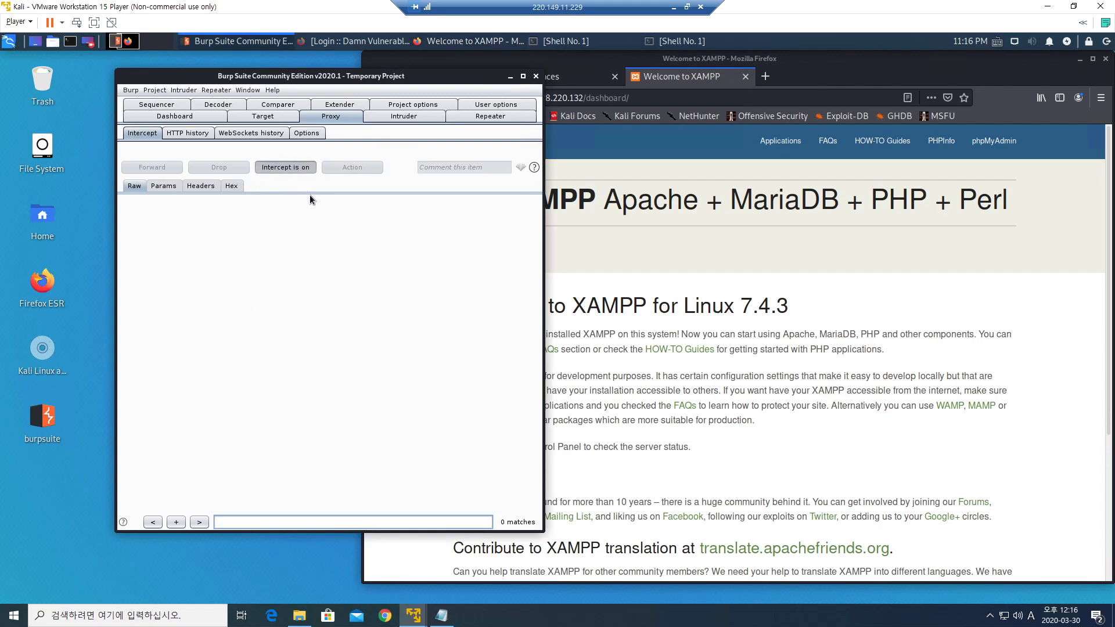
Browse to /dvwa/ and forward the intercepted request in Burp.
click(633, 100)
drag(586, 99, 698, 101)
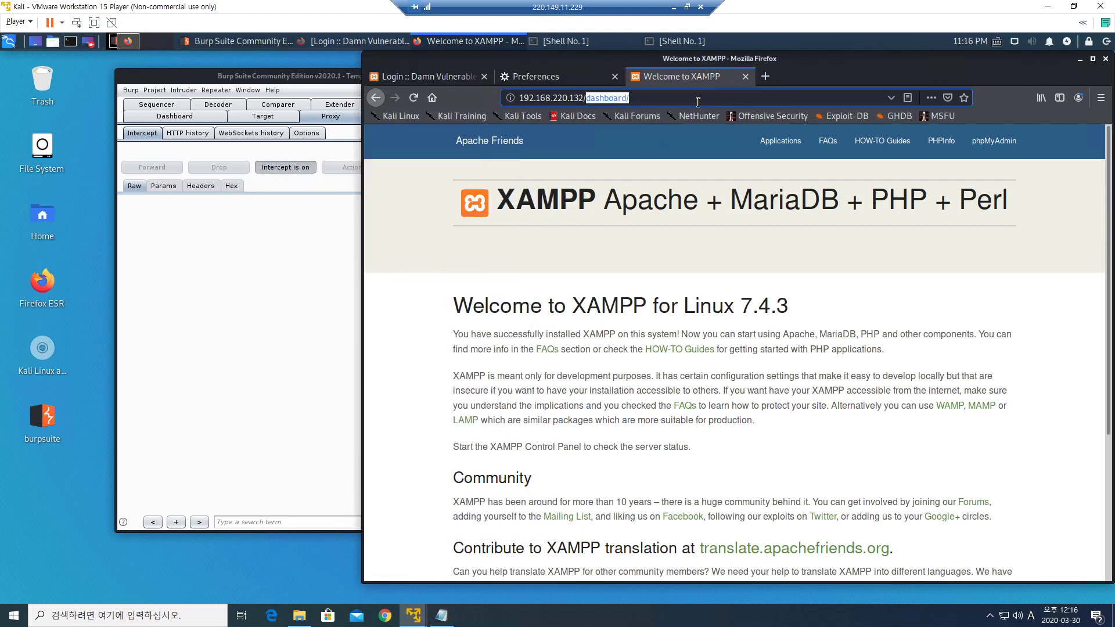
text(dvwa/)
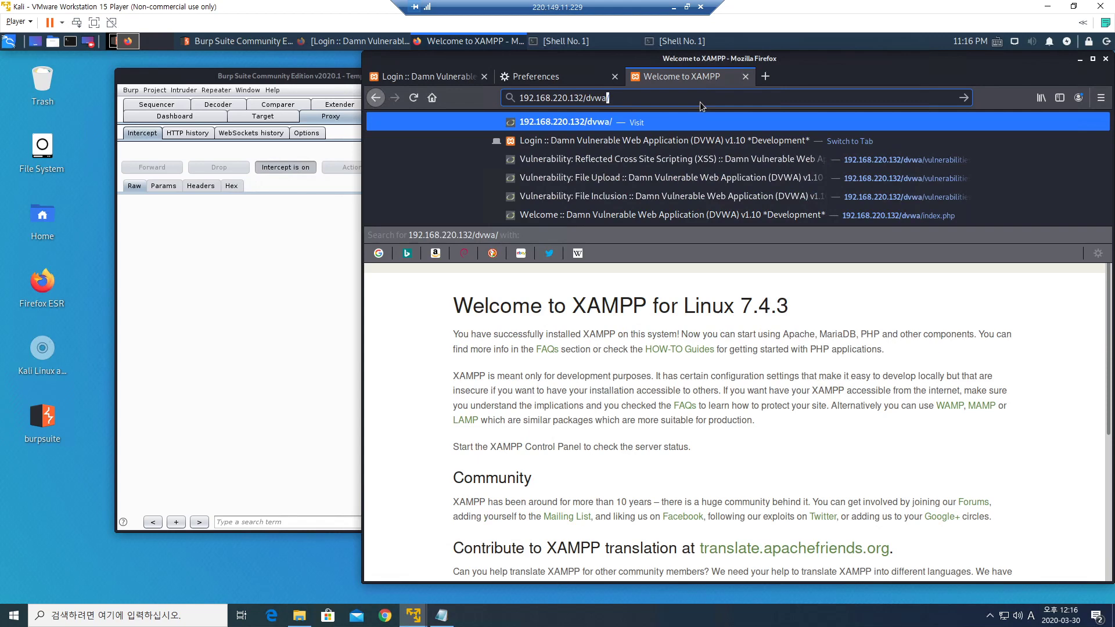
key(Return)
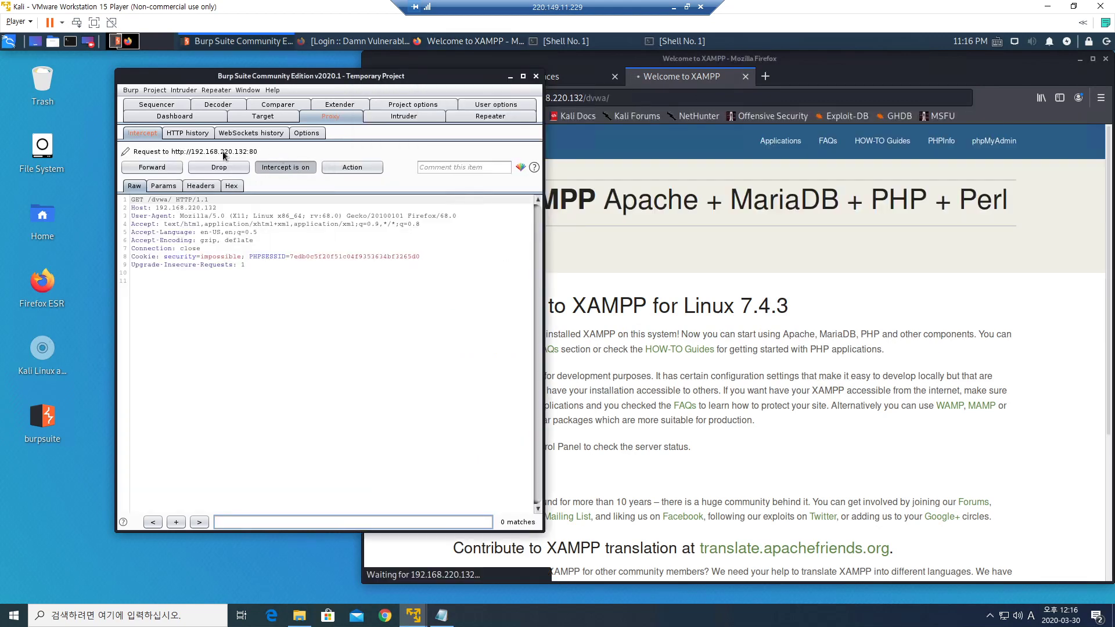
click(154, 170)
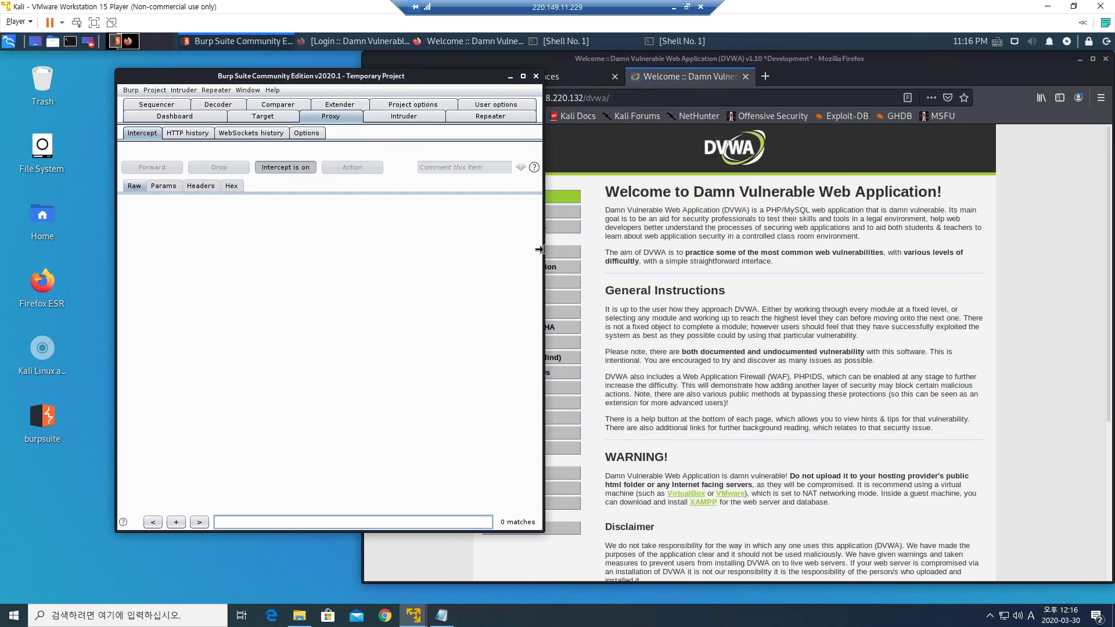
In a fresh tab, load the server root 192 and forward the intercepted root request.
click(670, 226)
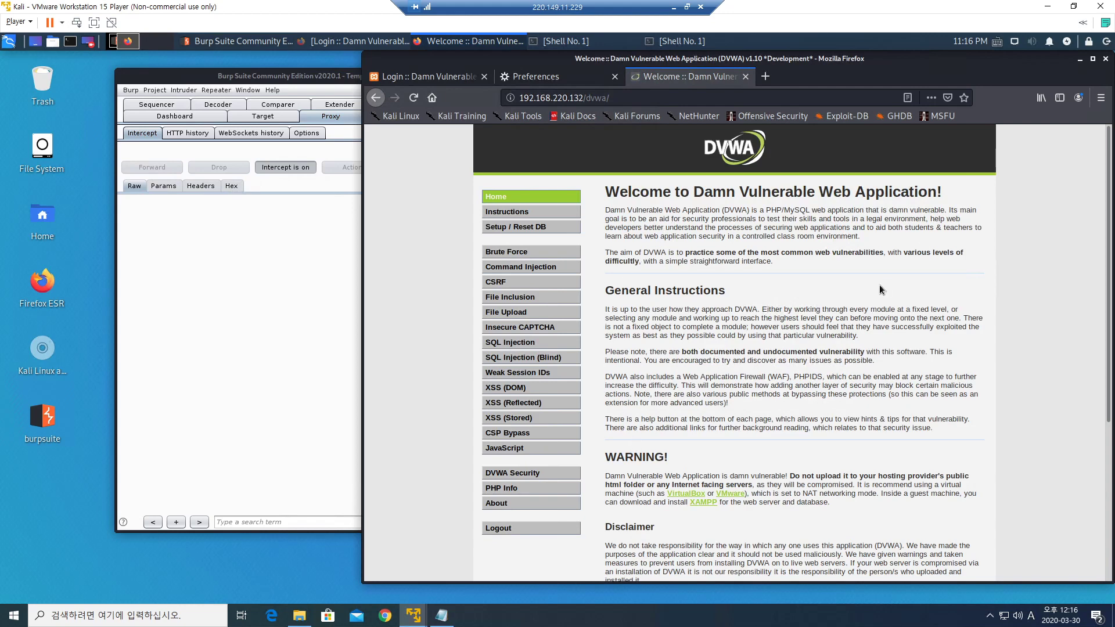
click(745, 76)
click(634, 76)
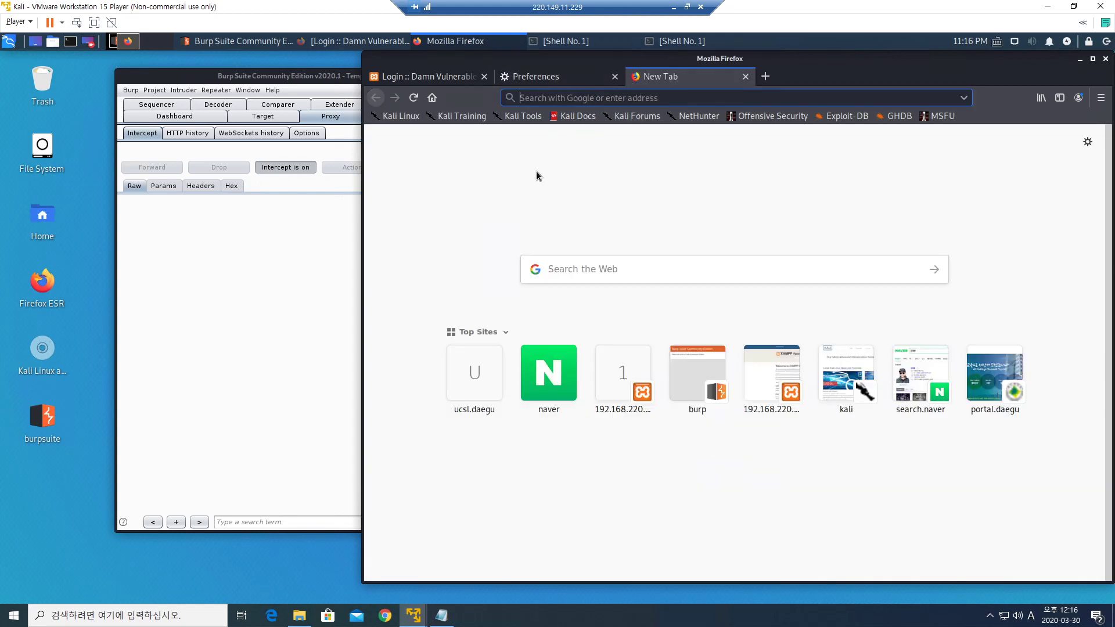
text(1)
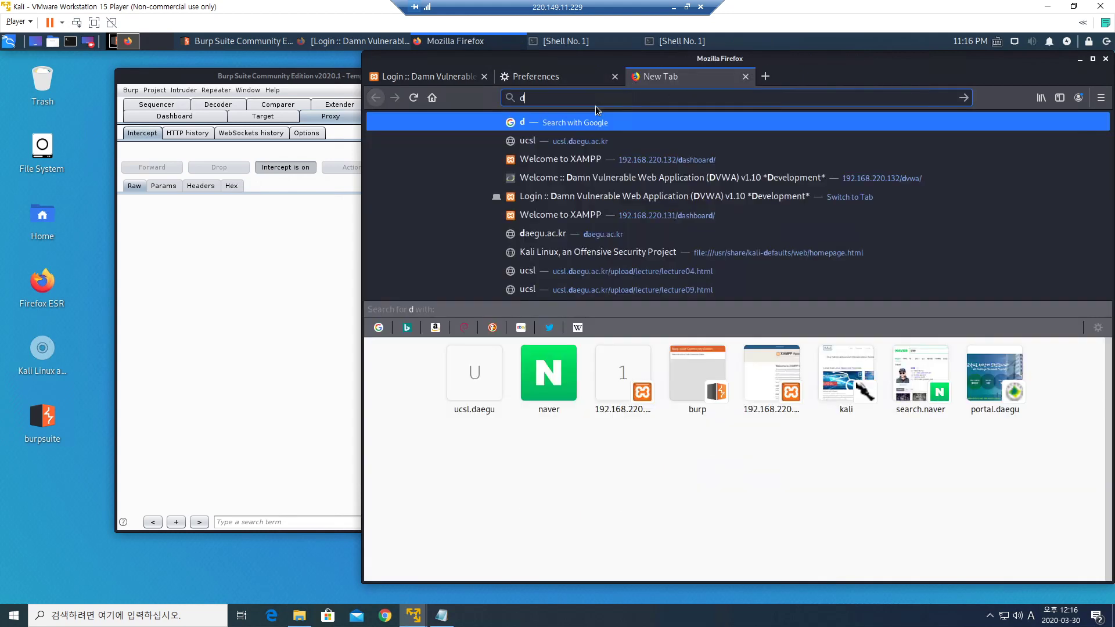
key(BackSpace)
text(19)
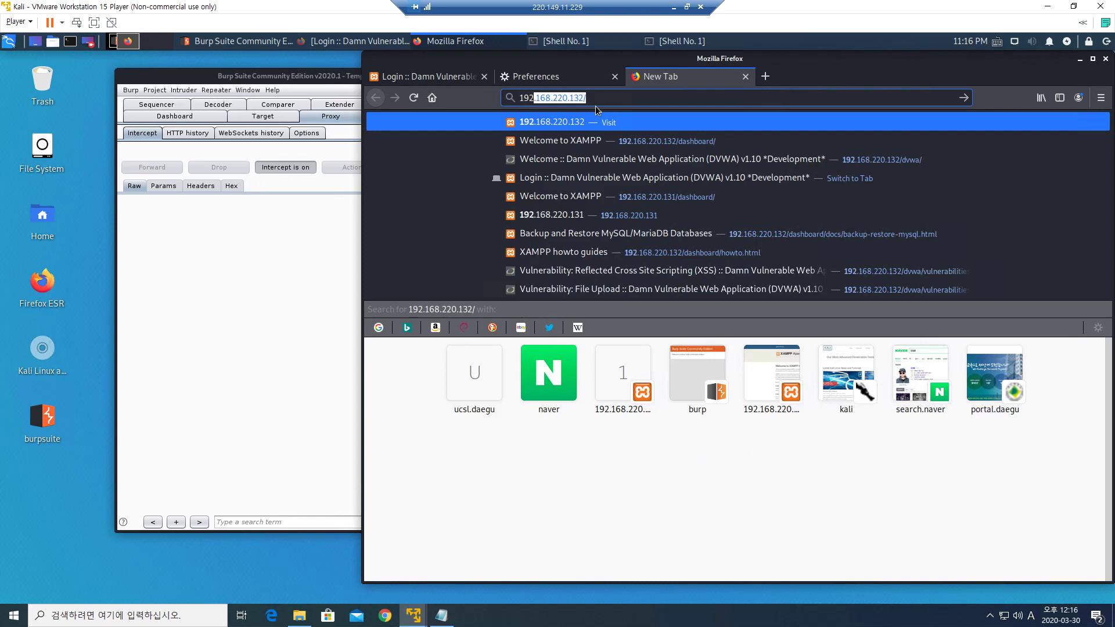
text(2)
key(Return)
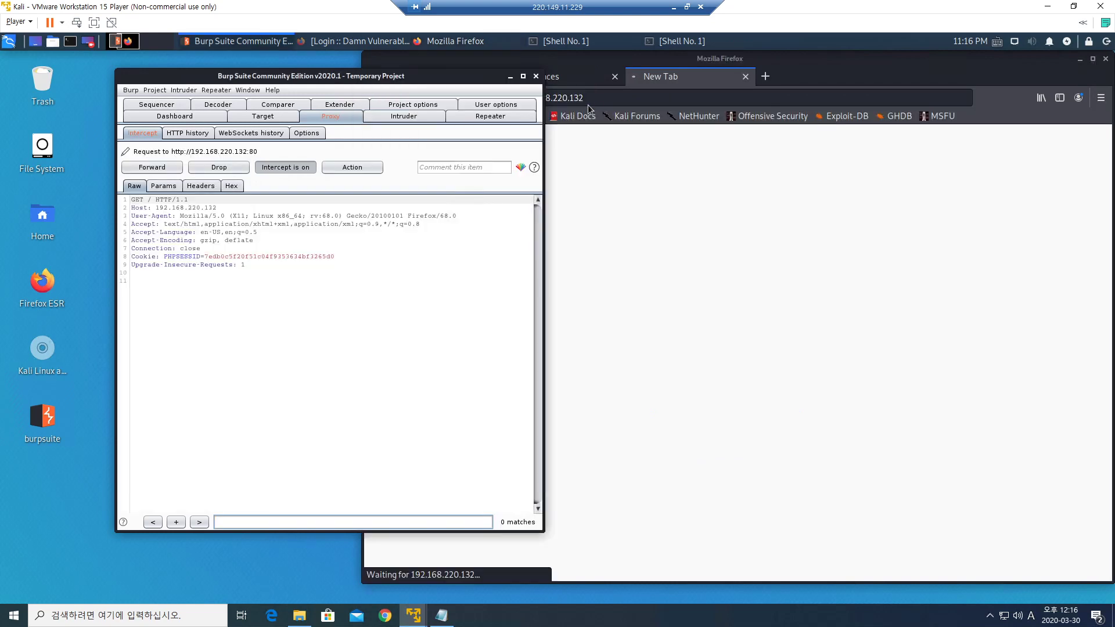
click(153, 167)
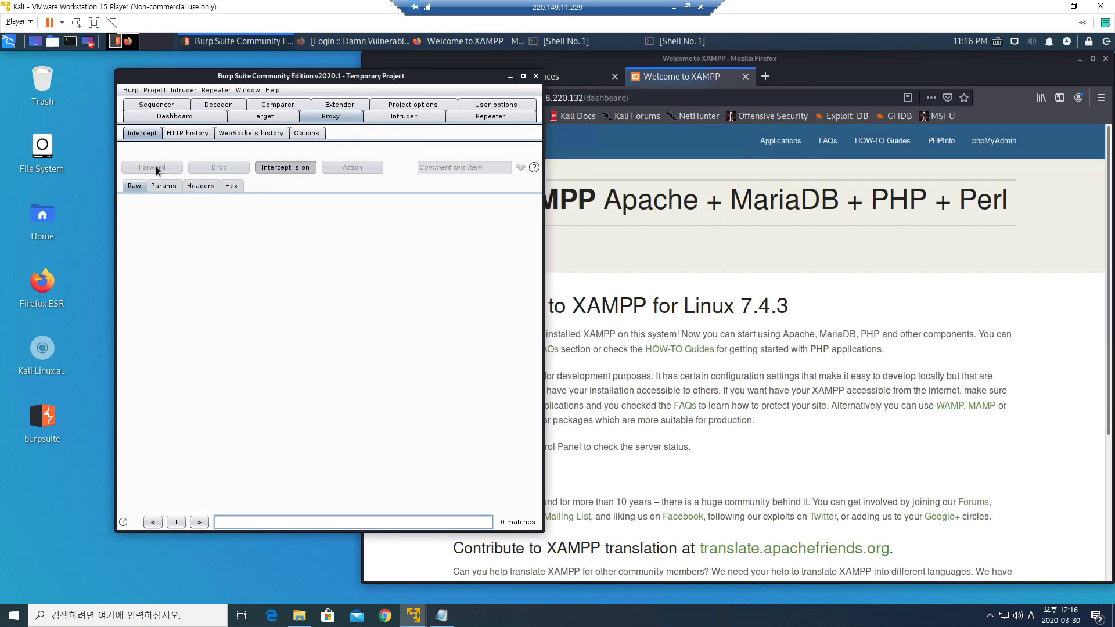
Load /dvwa/ again and forward the intercepted request so the welcome page loads.
drag(587, 100, 669, 107)
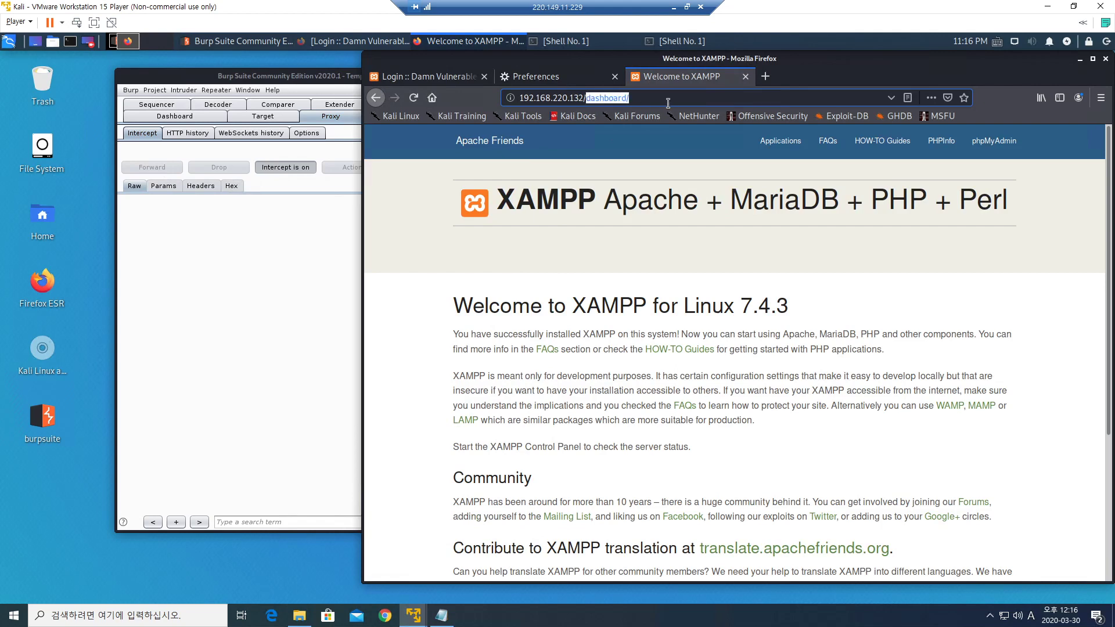
text(dv)
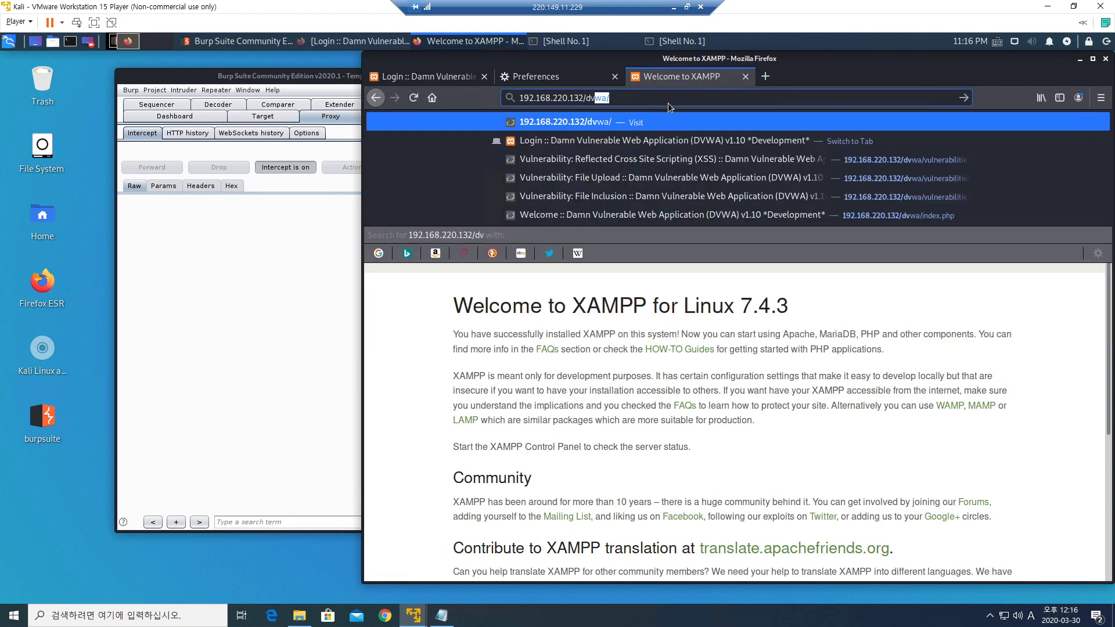
key(Return)
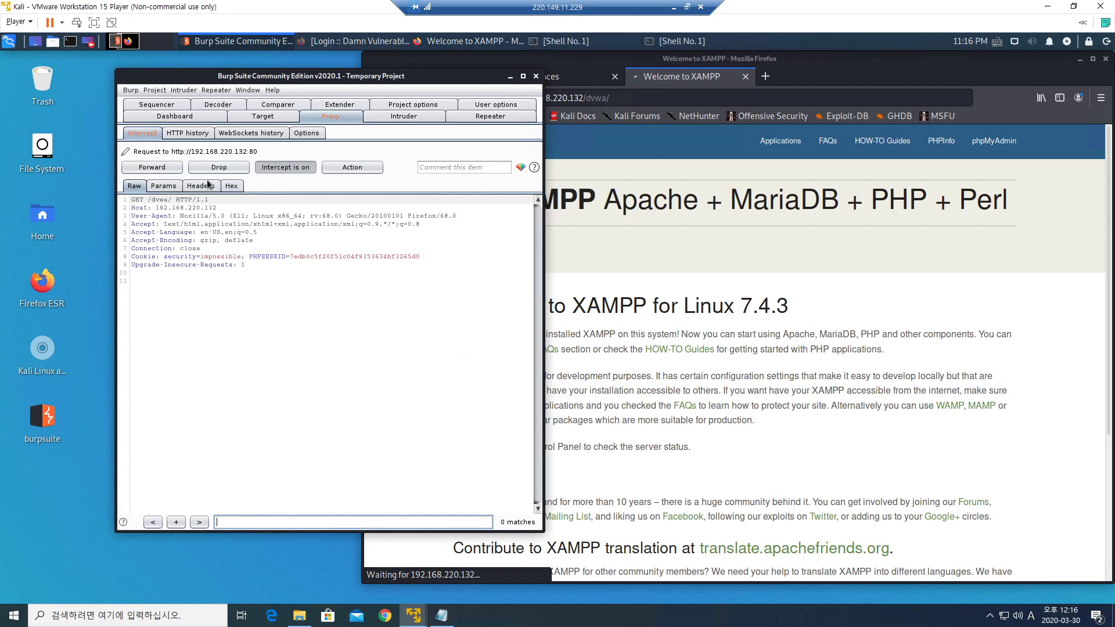
click(153, 168)
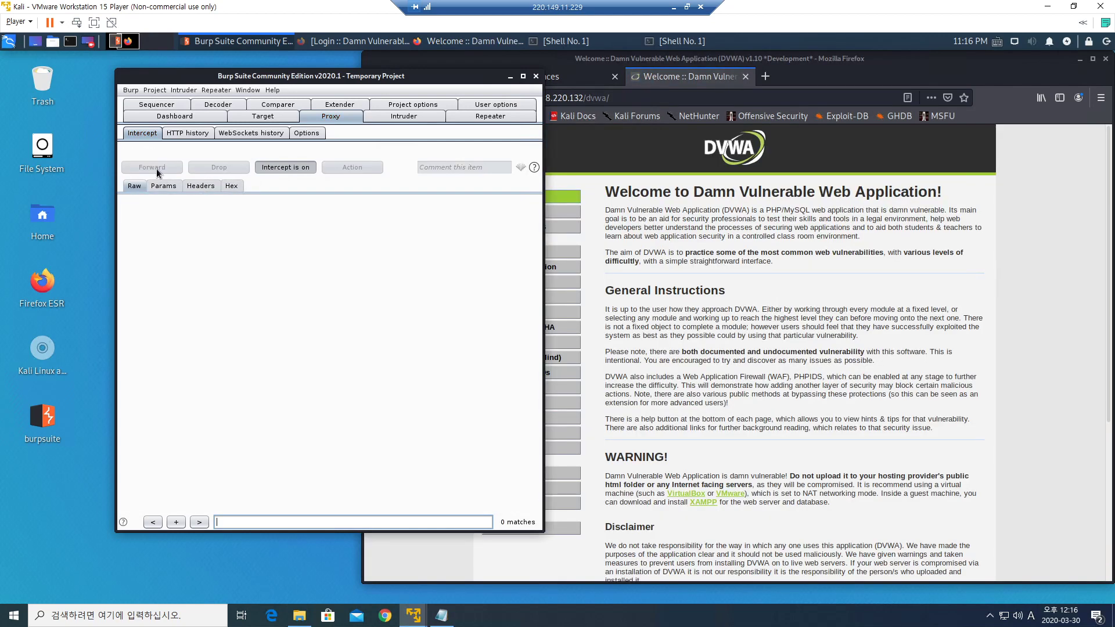
Log out of DVWA so Burp captures the GET /dvwa/logout.php request.
click(698, 216)
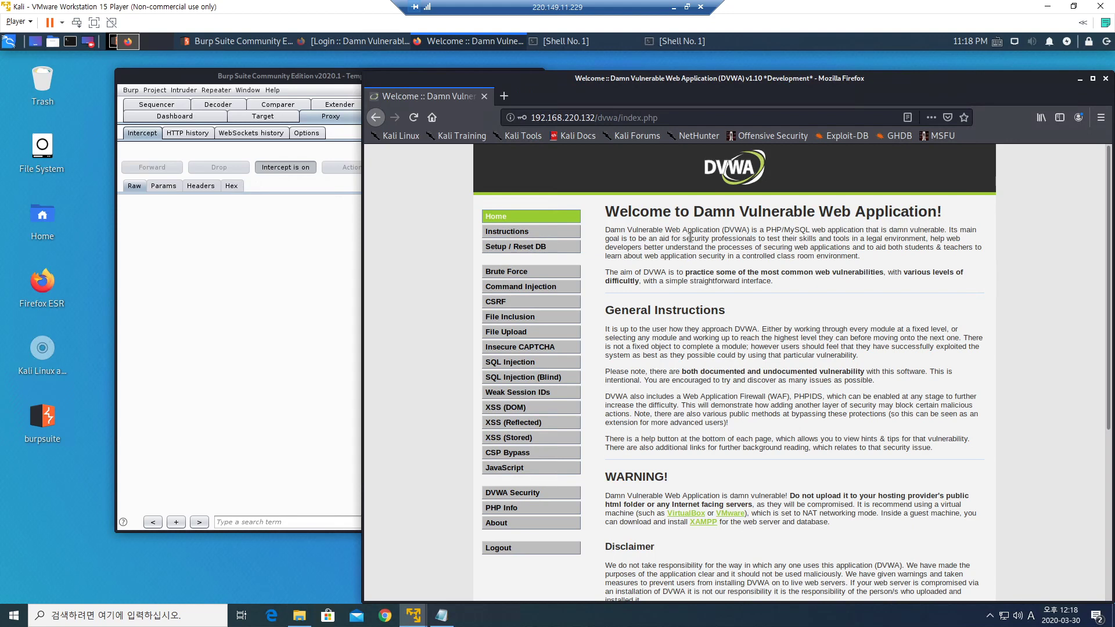
scroll(674, 256, down, 2)
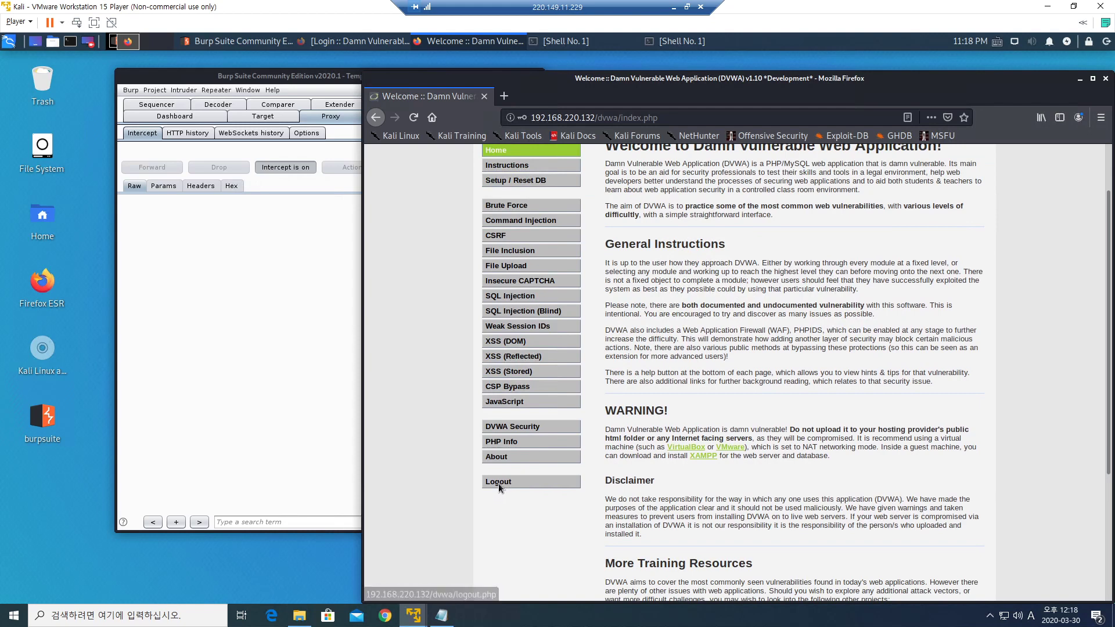
click(498, 484)
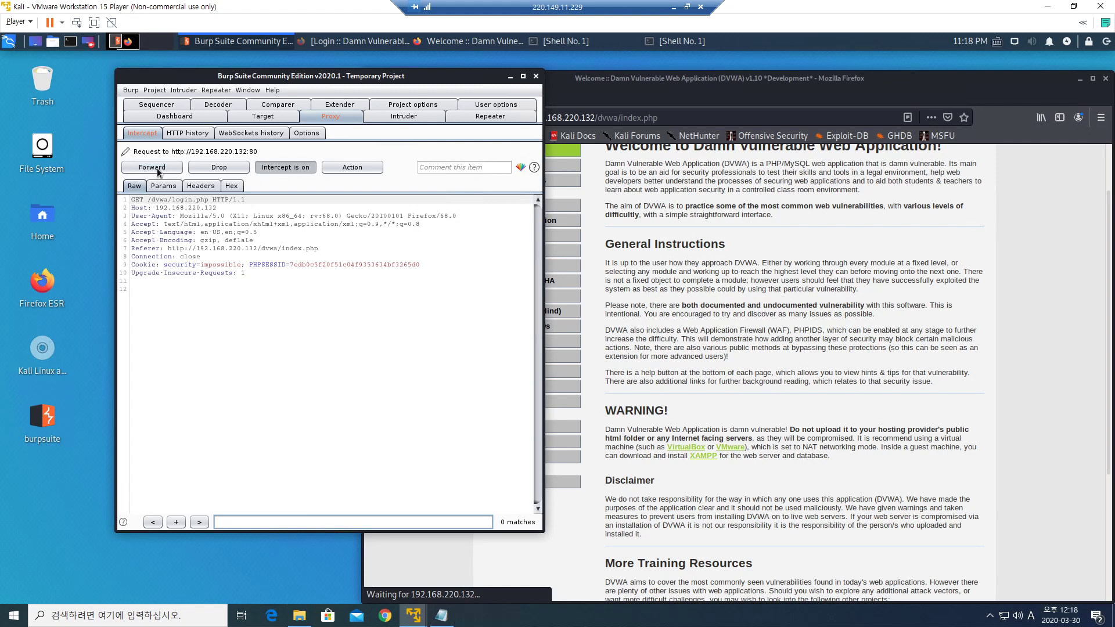
Forward the intercepted logout request, then start typing 'admin' into the DVWA login Username field.
click(157, 170)
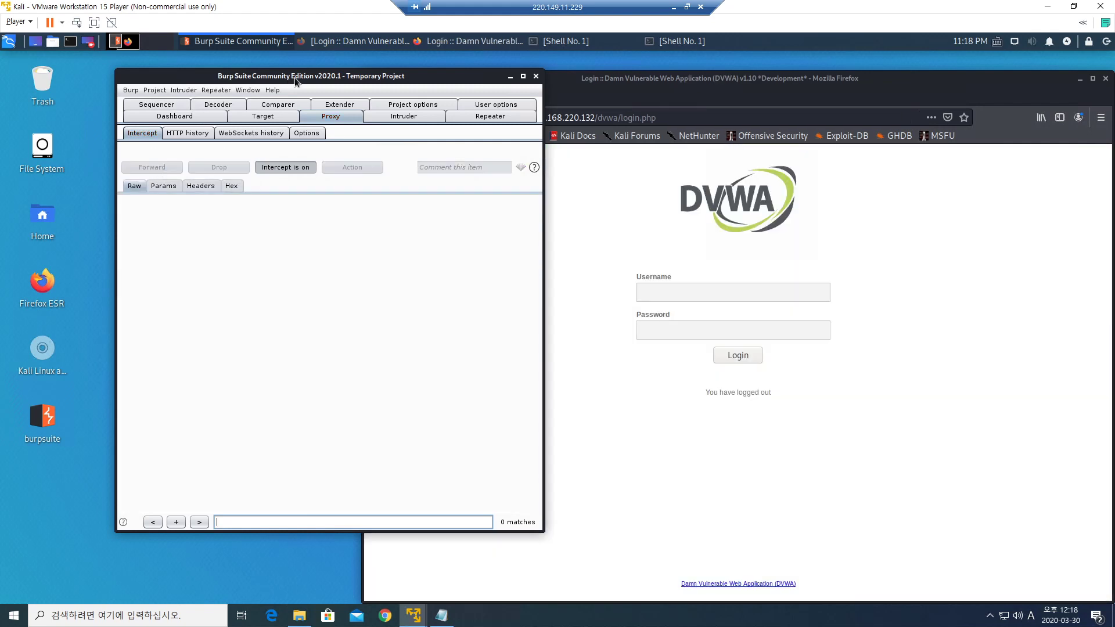
drag(291, 79, 220, 80)
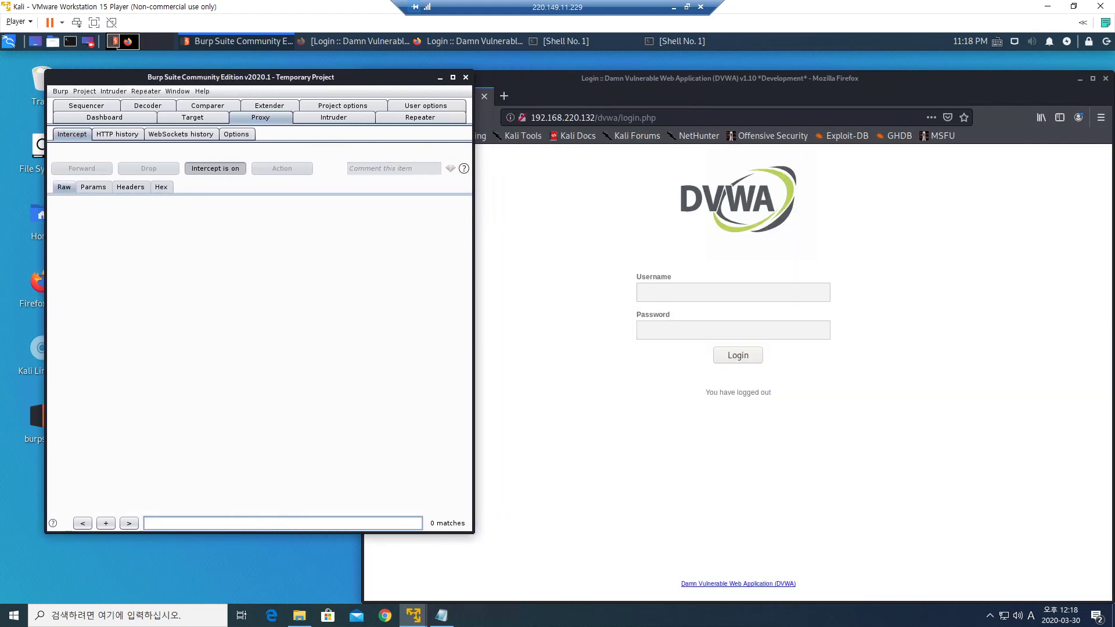
click(684, 295)
text(admin)
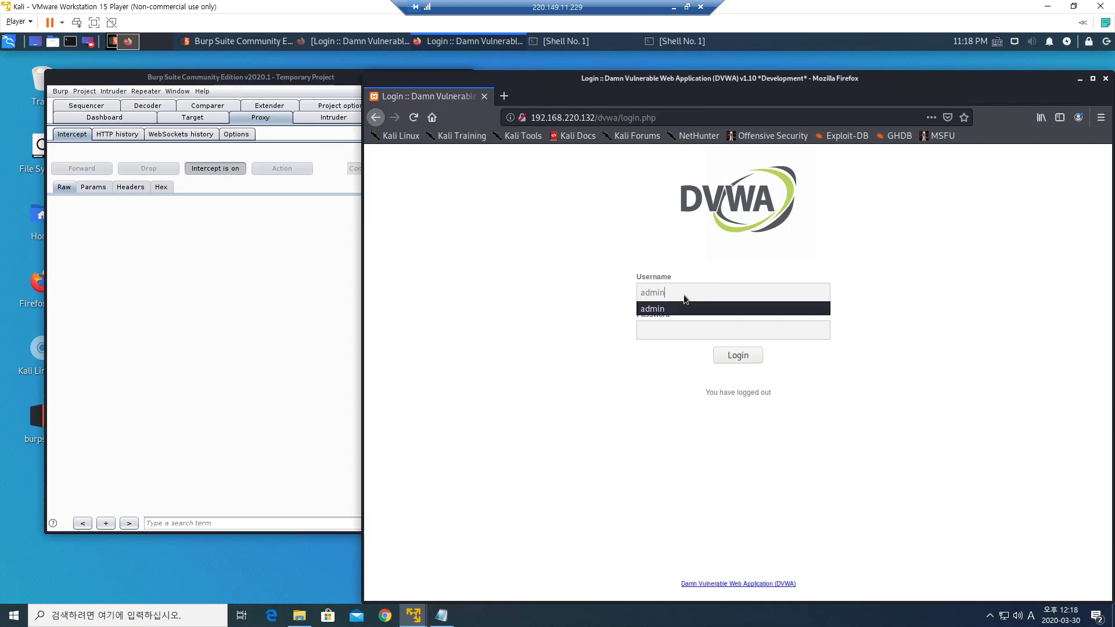
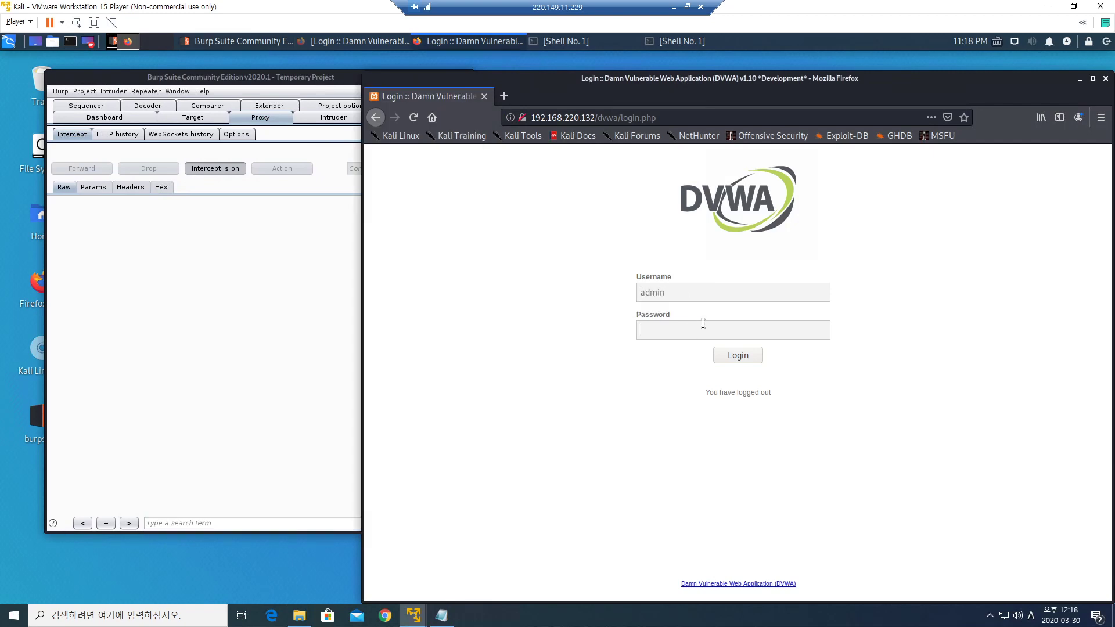
Enter the admin account's password in the DVWA login Password field.
click(702, 323)
text(passwo)
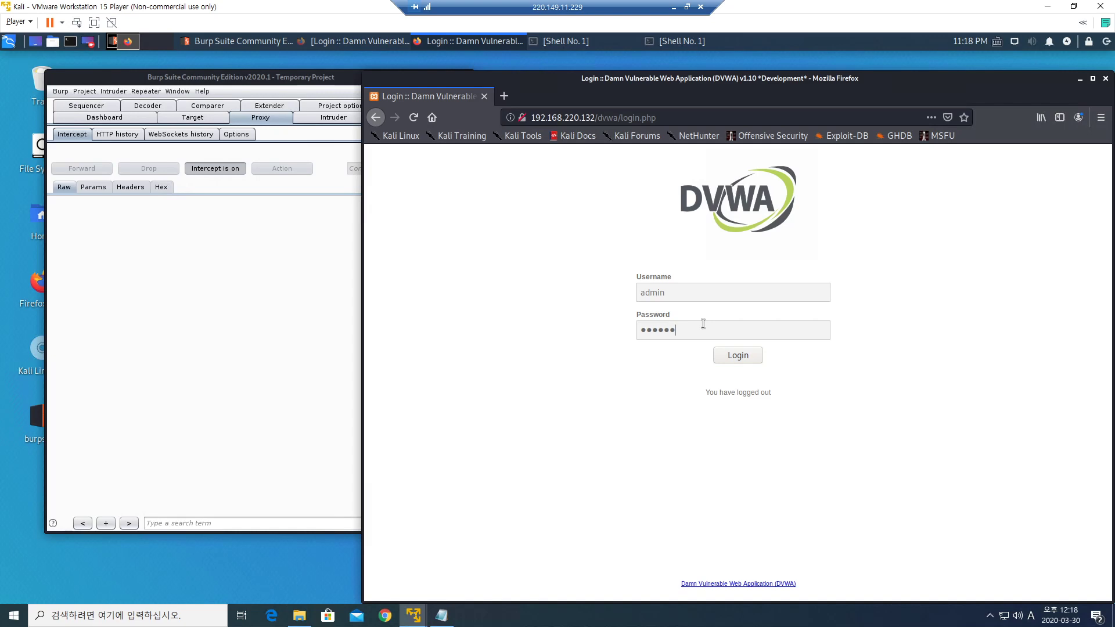
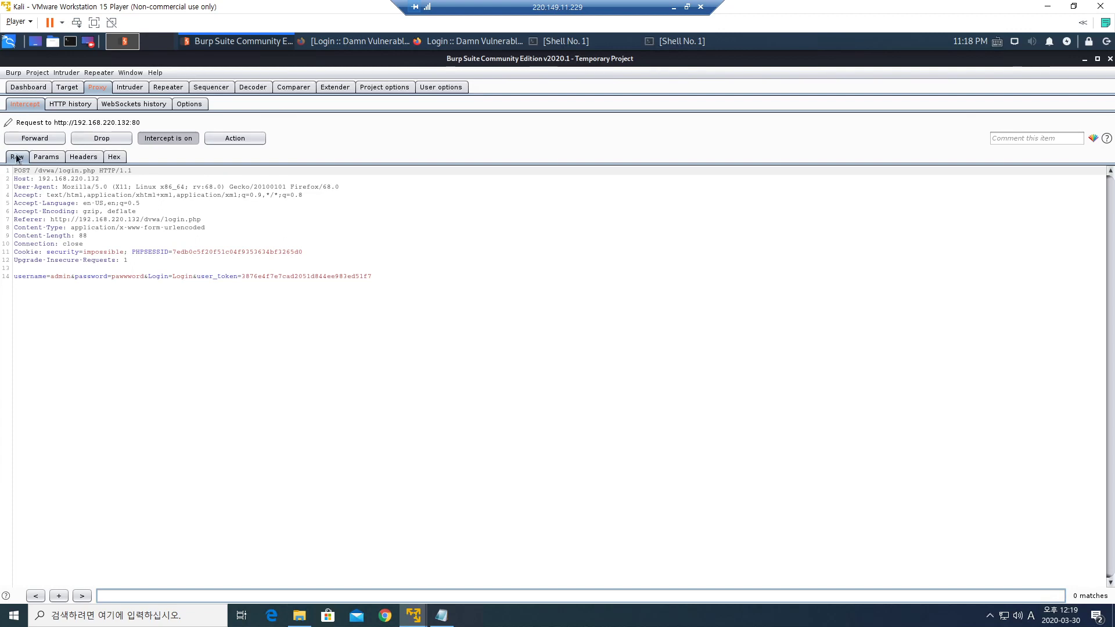
click(45, 157)
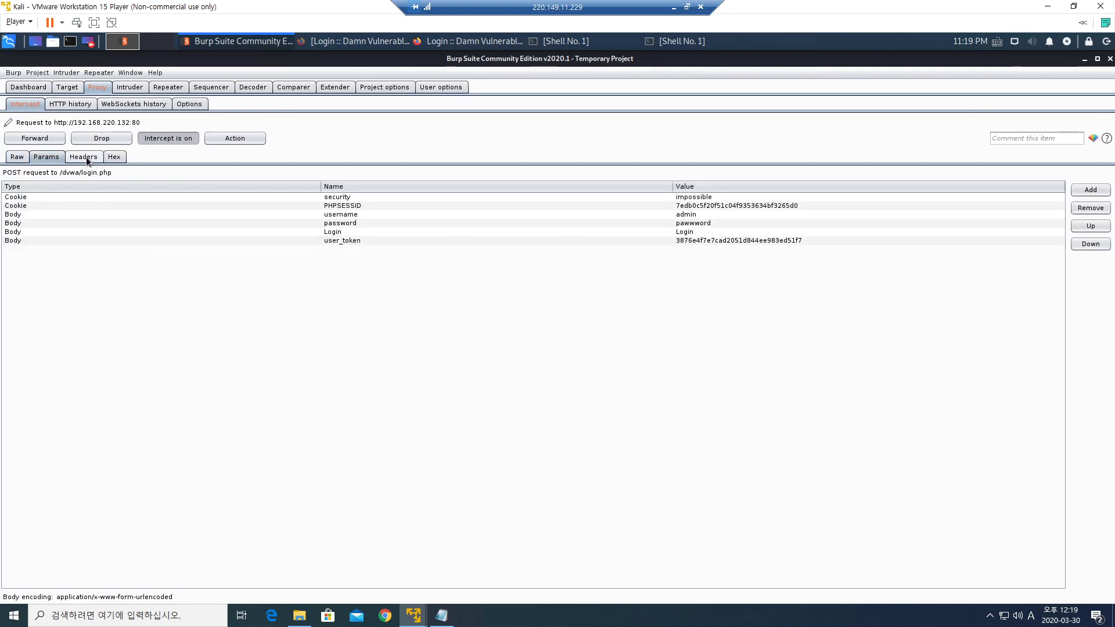
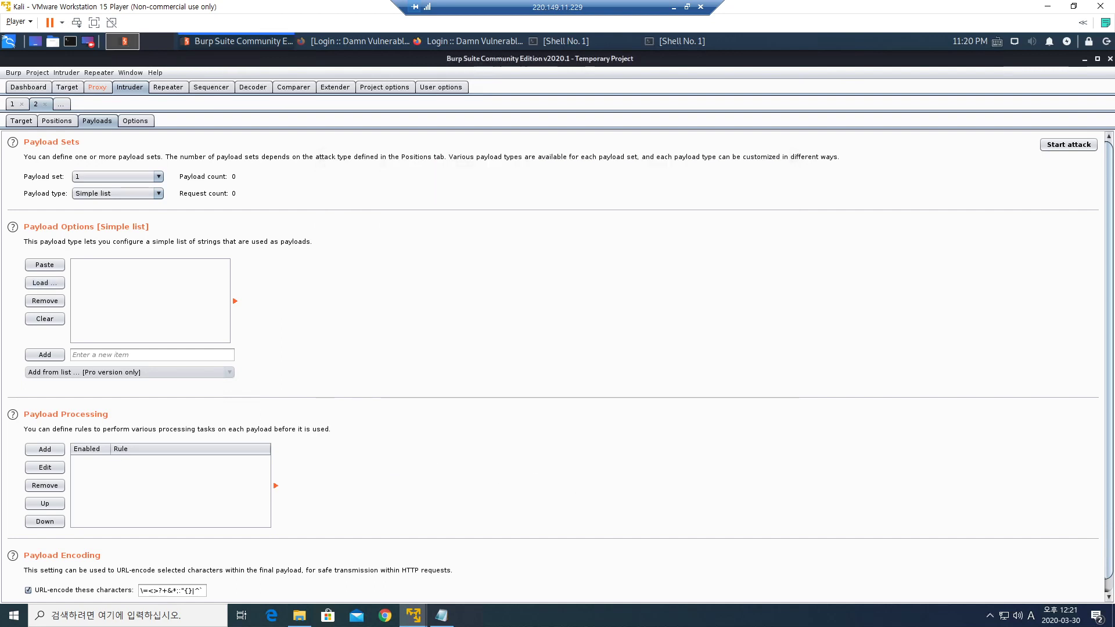
Scroll down the Intruder Payloads tab to review payload set 1's Simple list settings.
scroll(341, 389, down, 1)
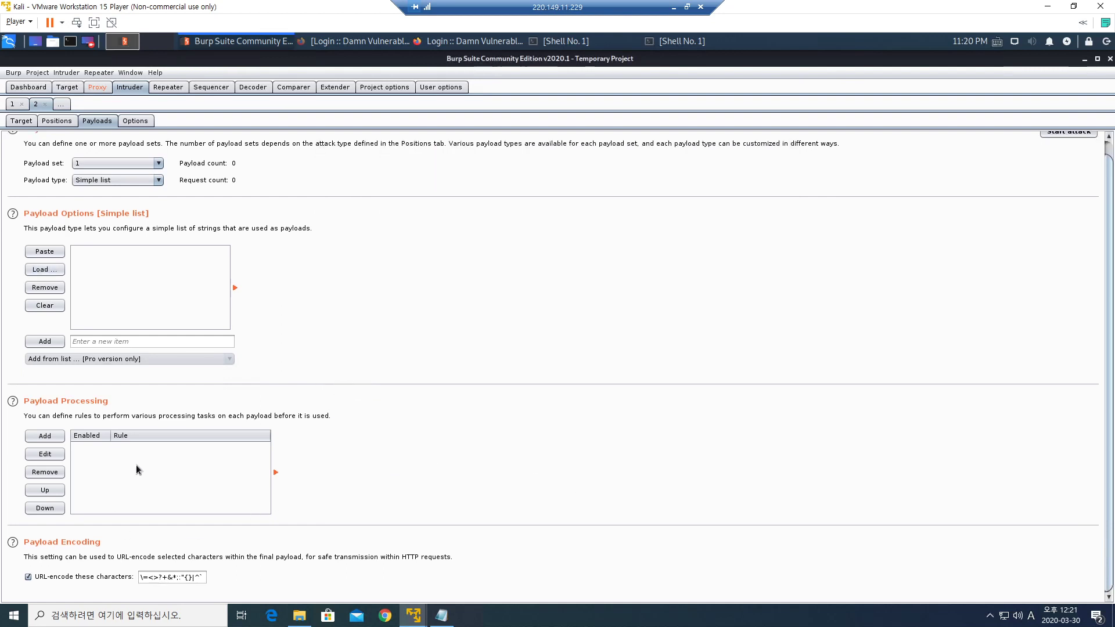
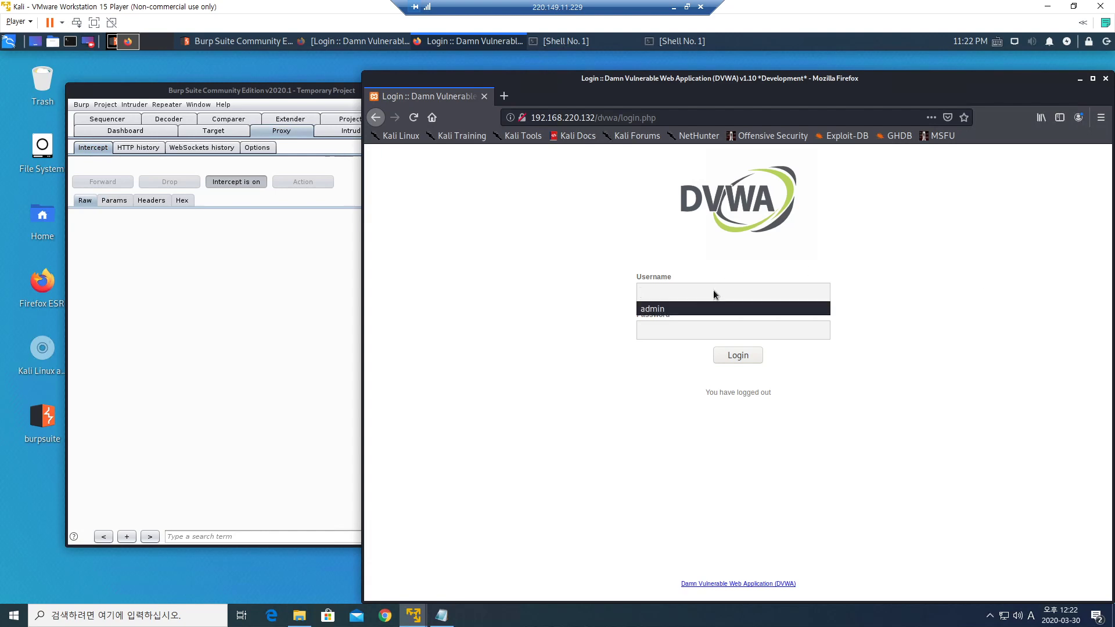
Pick the saved 'admin' username in the DVWA login form and focus the Password field.
click(712, 308)
click(699, 326)
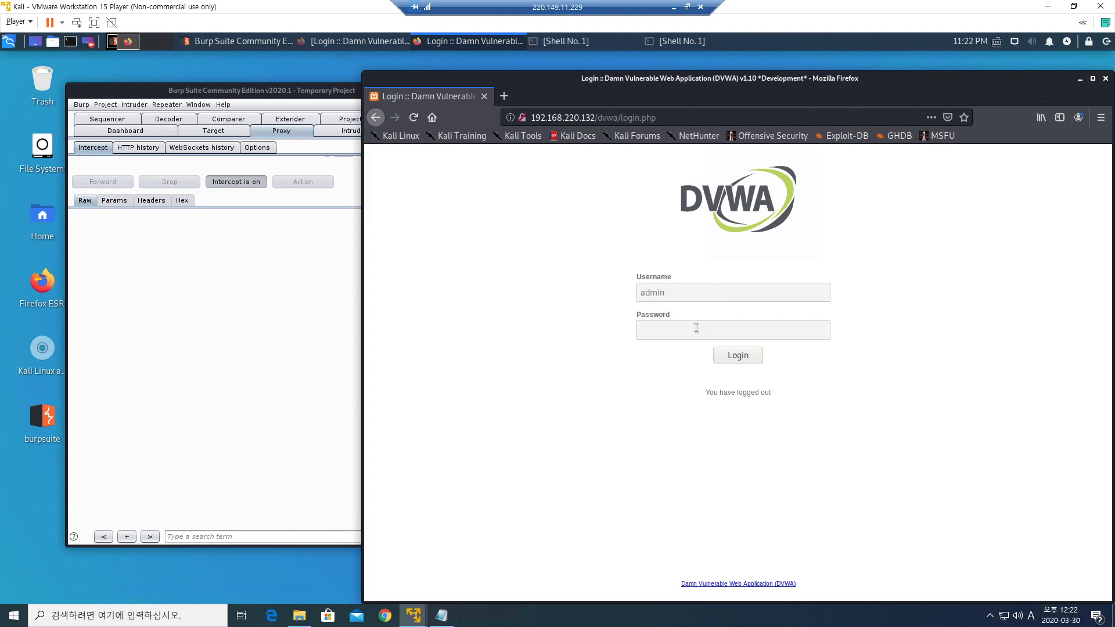
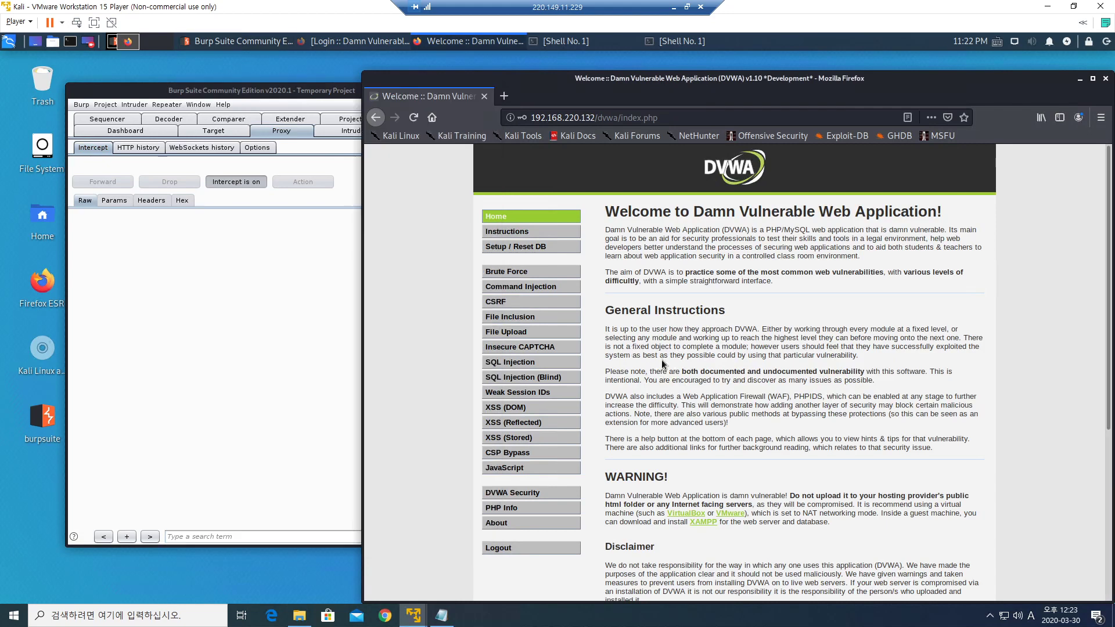
Browse Firefox to naver.com, then return to Burp to view the intercepted ocsp.comodoca.com request.
scroll(663, 365, down, 3)
scroll(655, 371, up, 3)
click(669, 119)
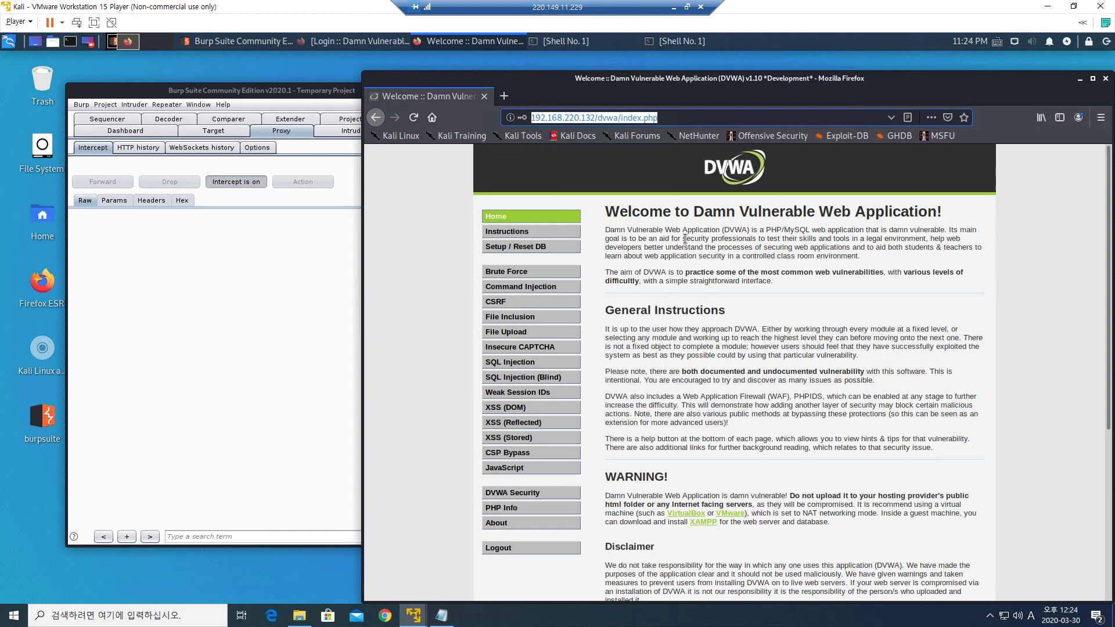
text(naver.com)
key(Return)
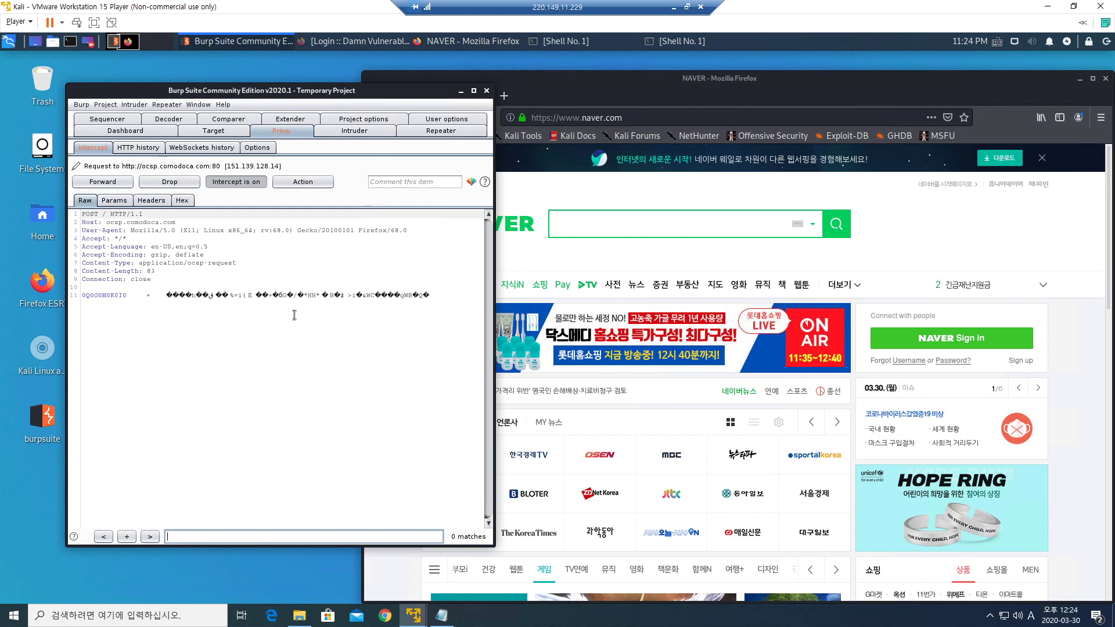
click(587, 226)
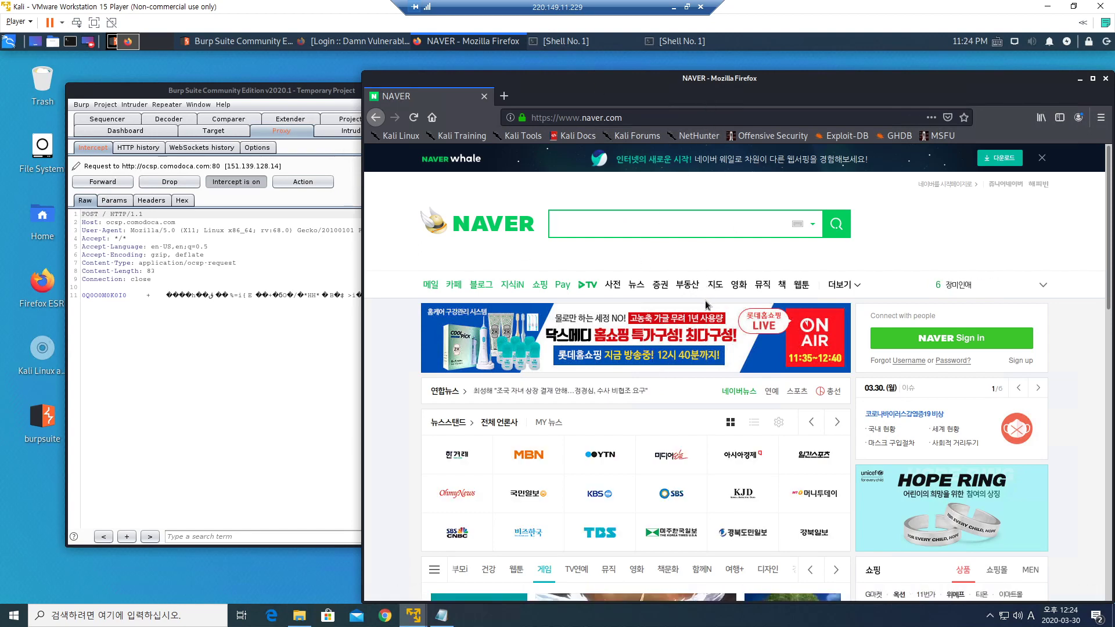
click(154, 266)
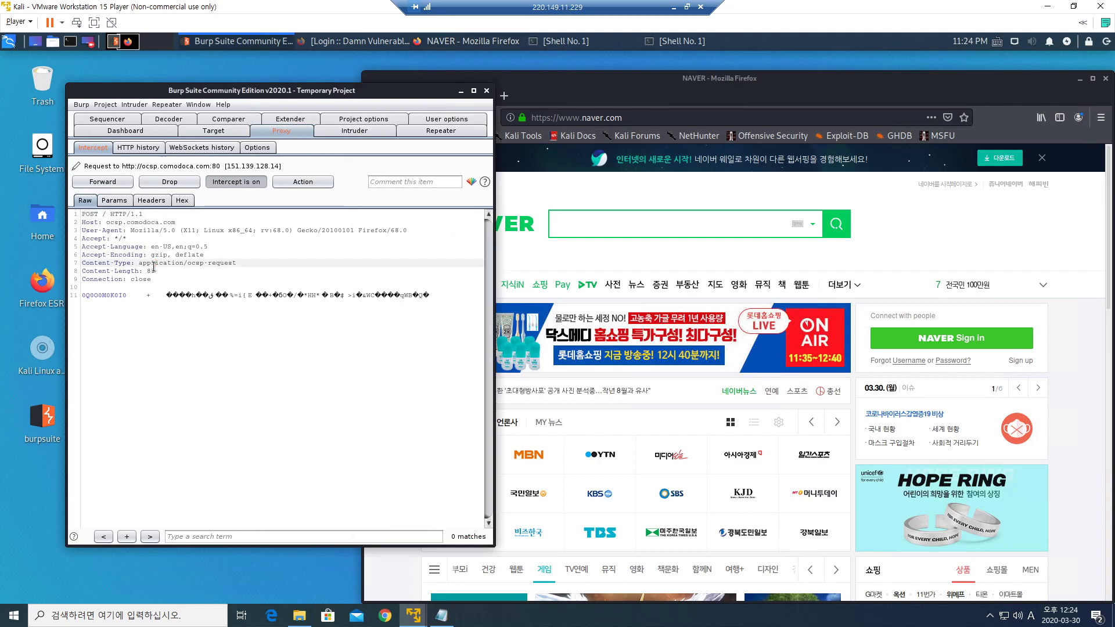
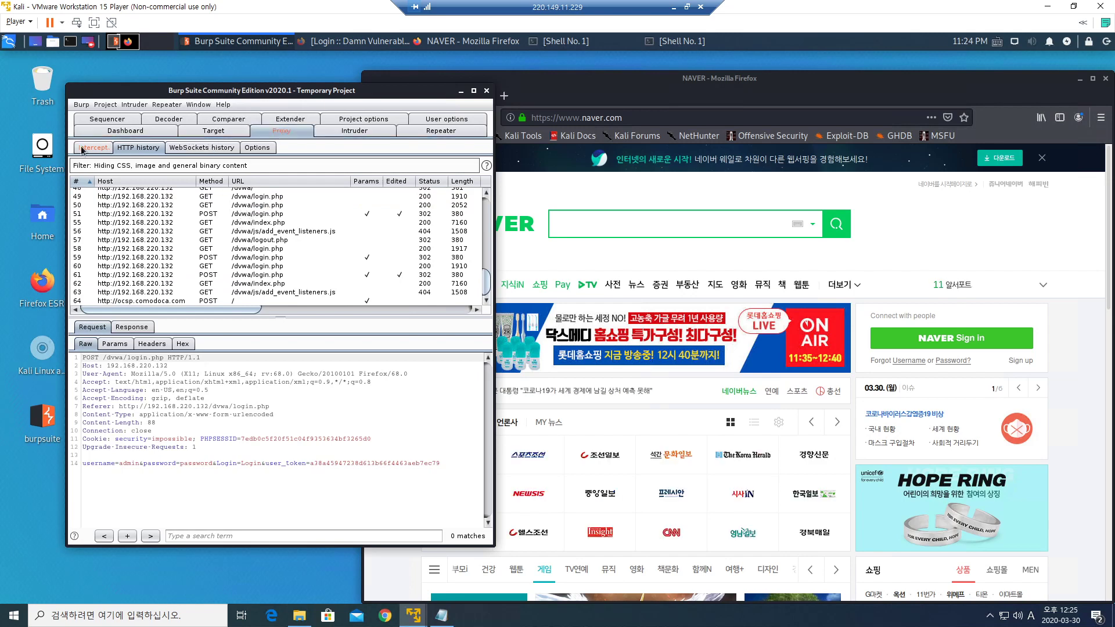
In Burp's Proxy Intercept view, switch interception off to release the held request, then back on.
click(82, 149)
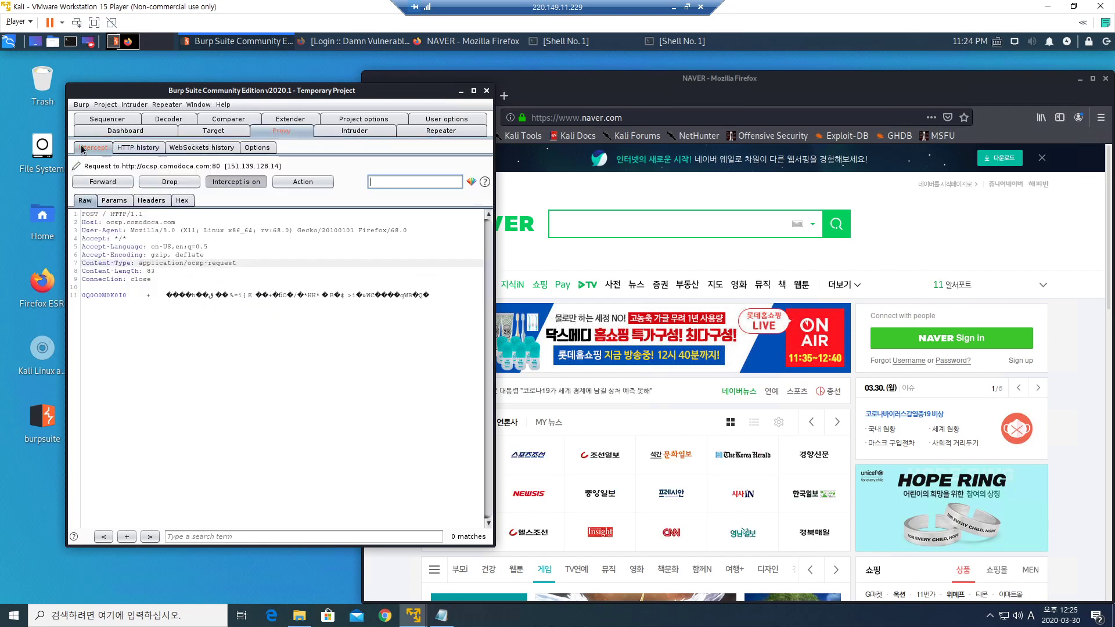
click(238, 182)
click(240, 184)
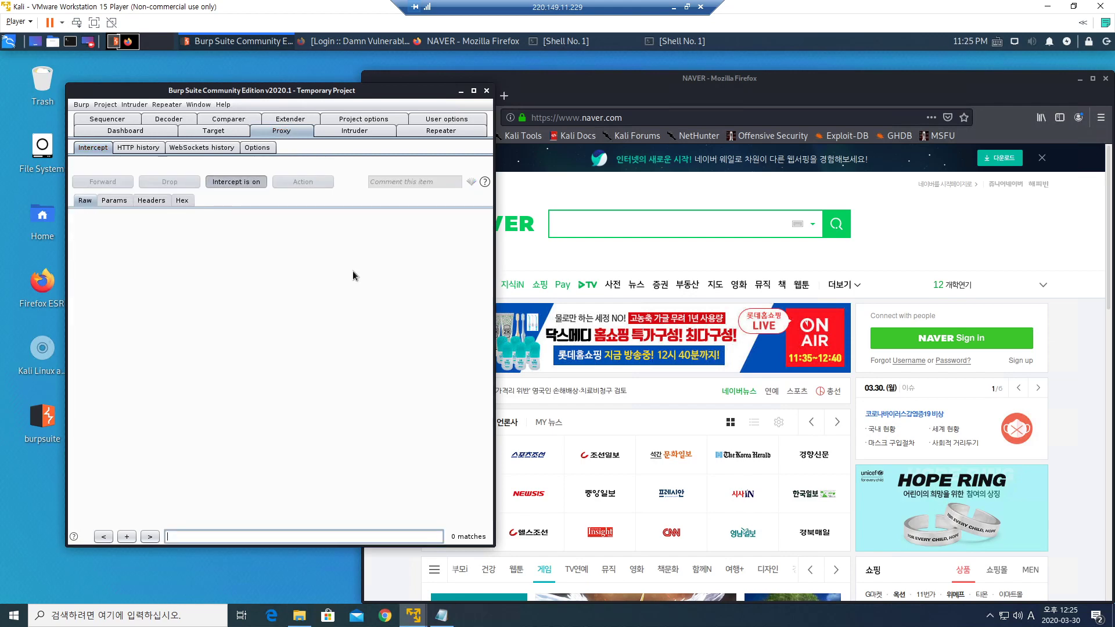
In Firefox, replace the address with google and load the Google homepage.
click(668, 221)
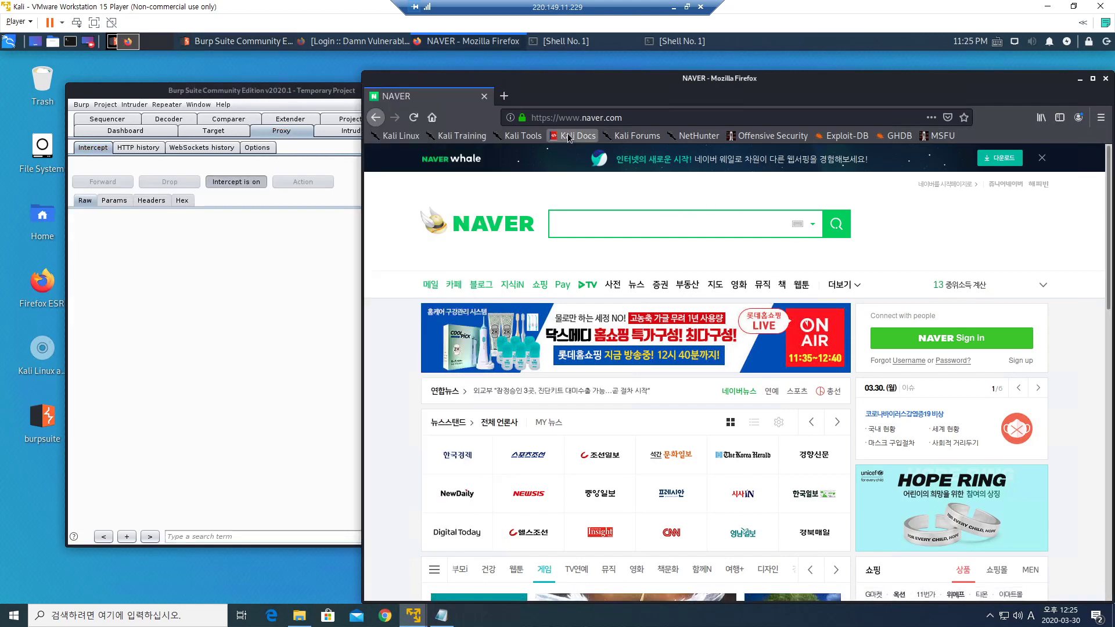
drag(633, 119, 446, 117)
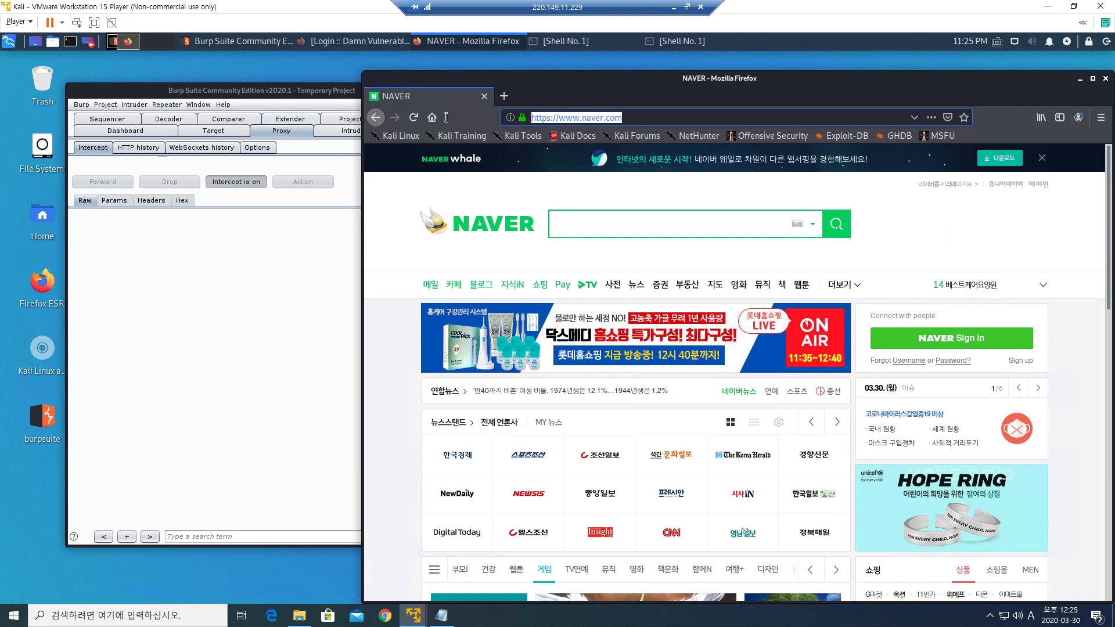
text(google.com/)
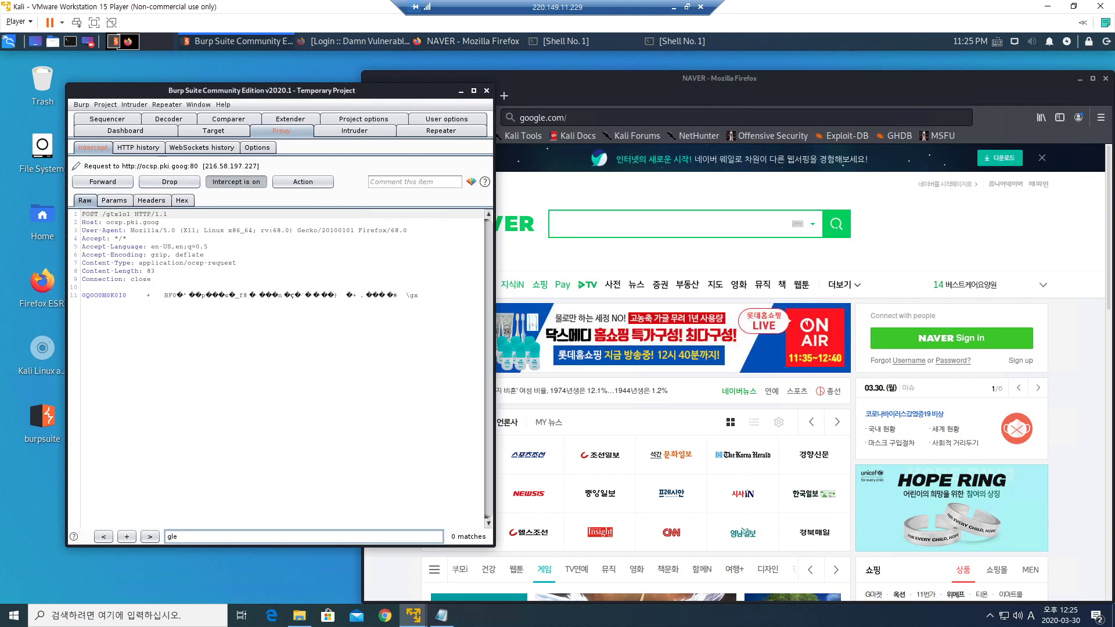
click(587, 119)
key(Return)
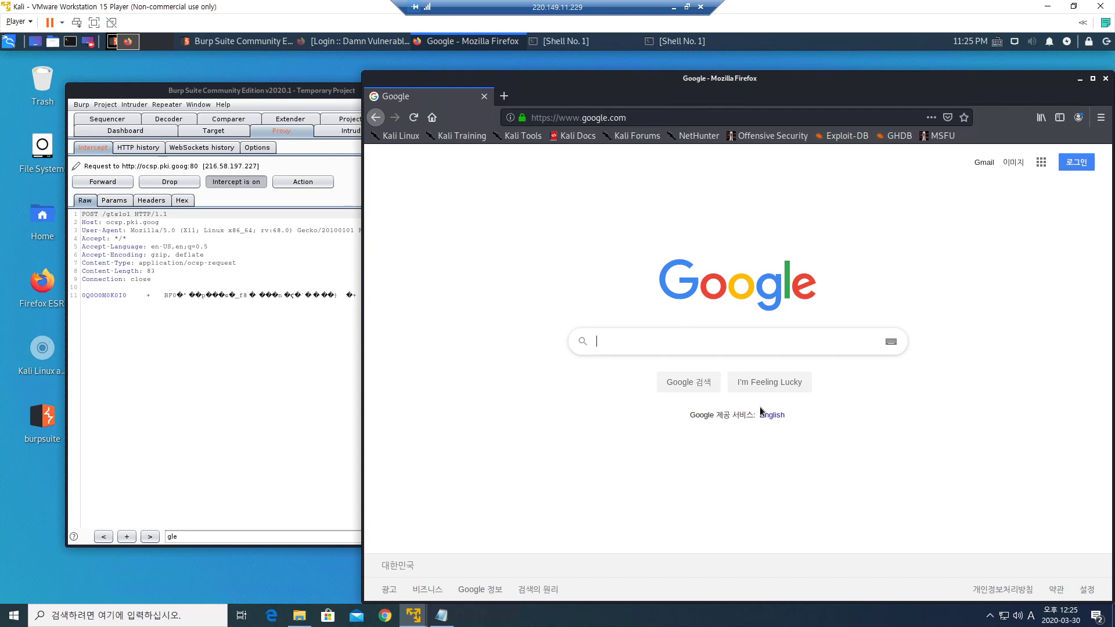
Open Firefox Preferences at the General section.
click(285, 295)
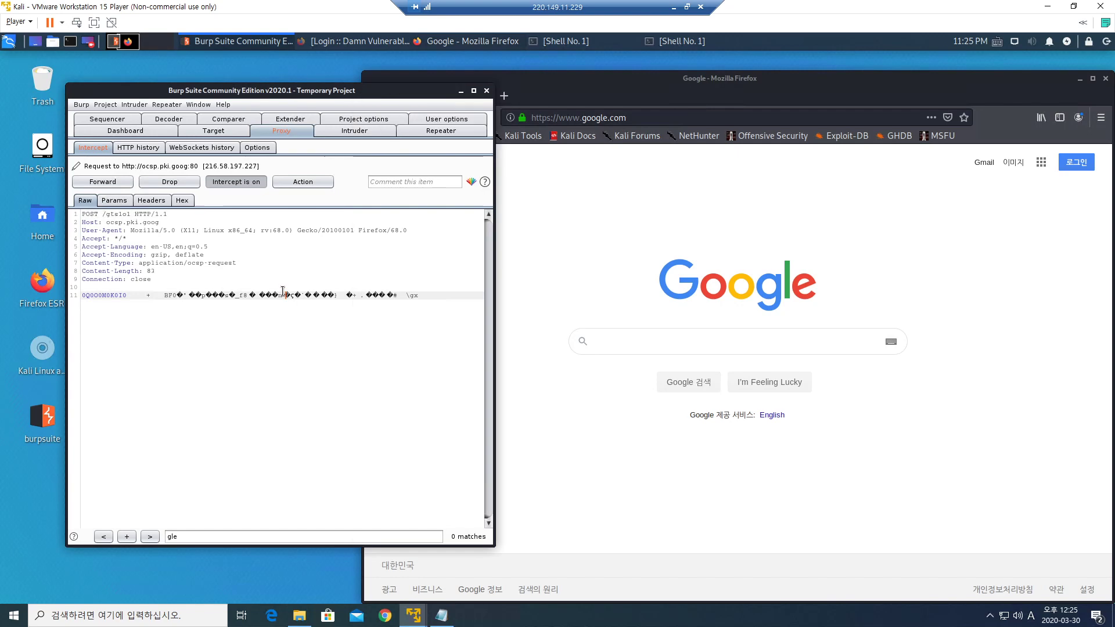
drag(960, 88, 909, 88)
click(1051, 120)
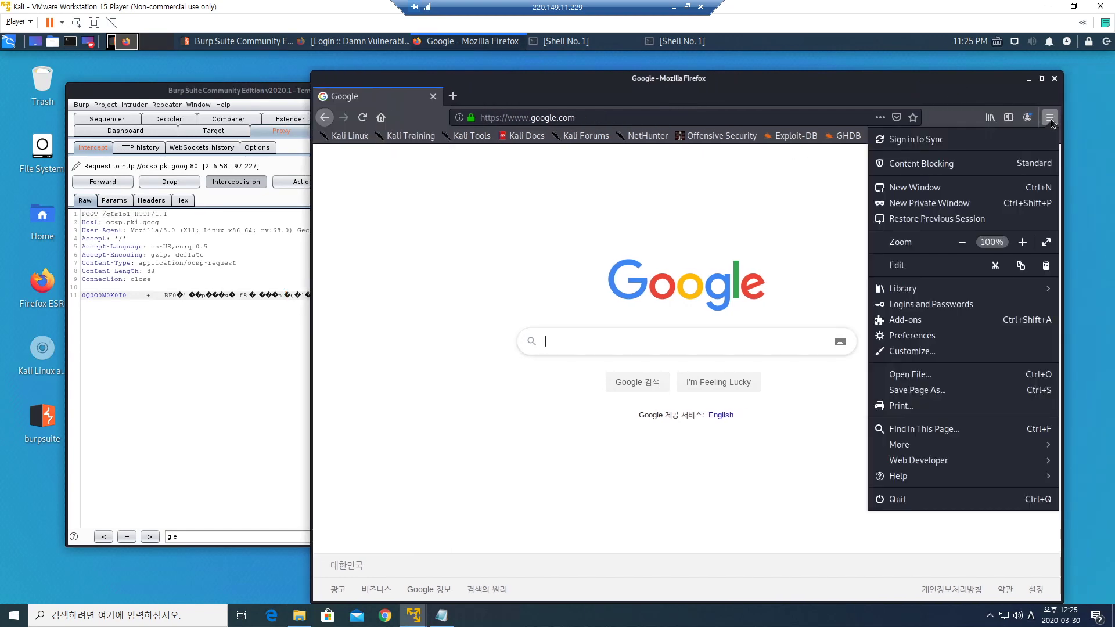
click(927, 338)
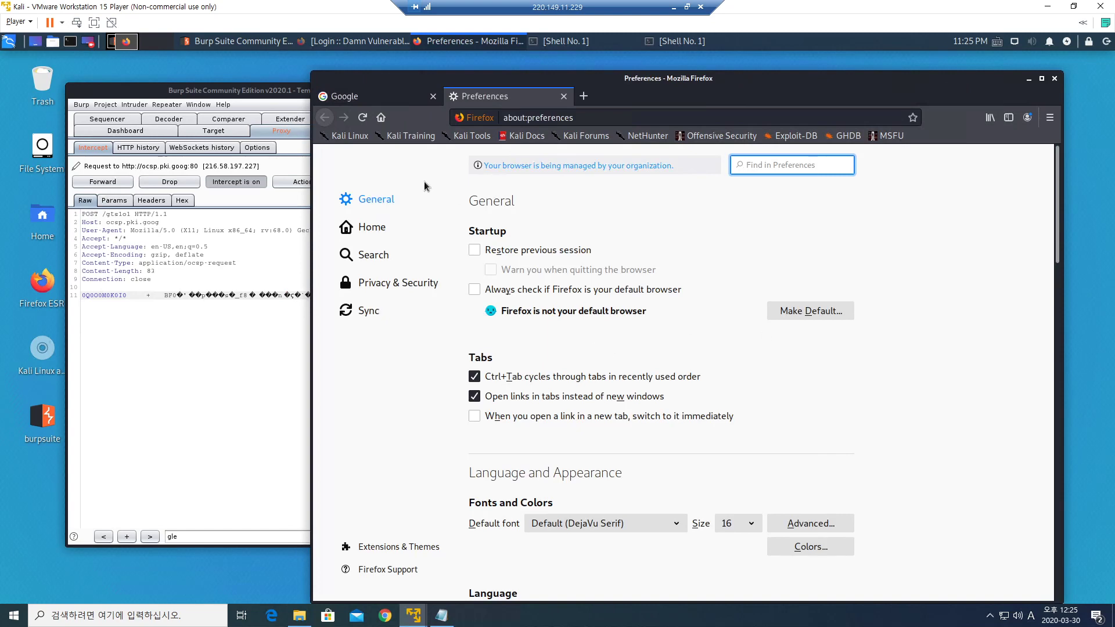
click(370, 200)
In Network Settings, apply the 127.0.0.1:8080 manual proxy to all protocols and confirm.
scroll(627, 465, down, 15)
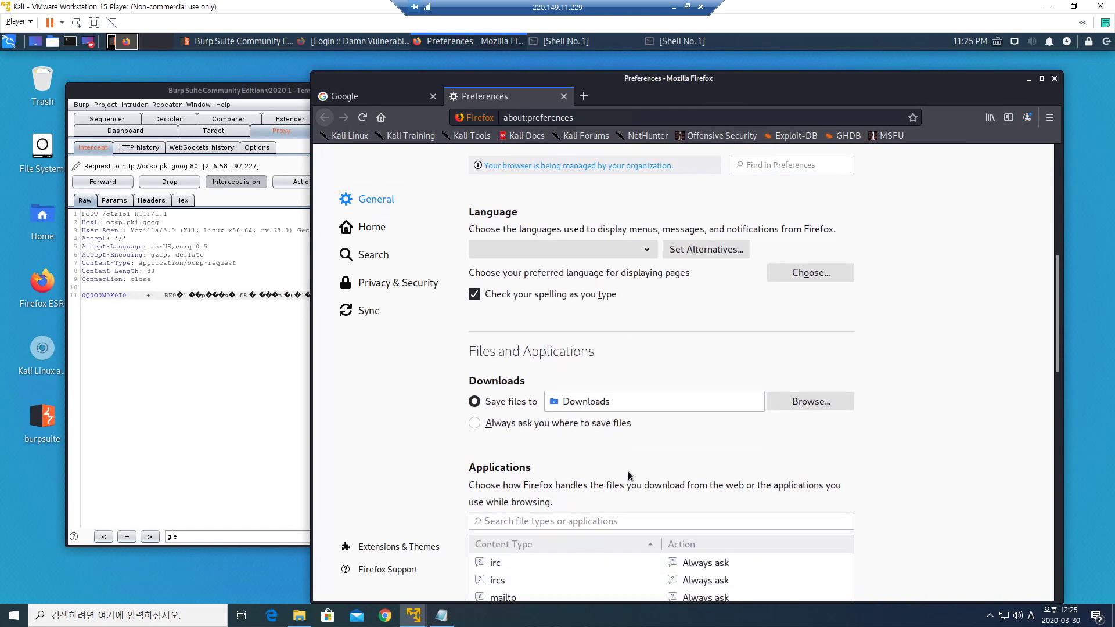
scroll(627, 493, down, 10)
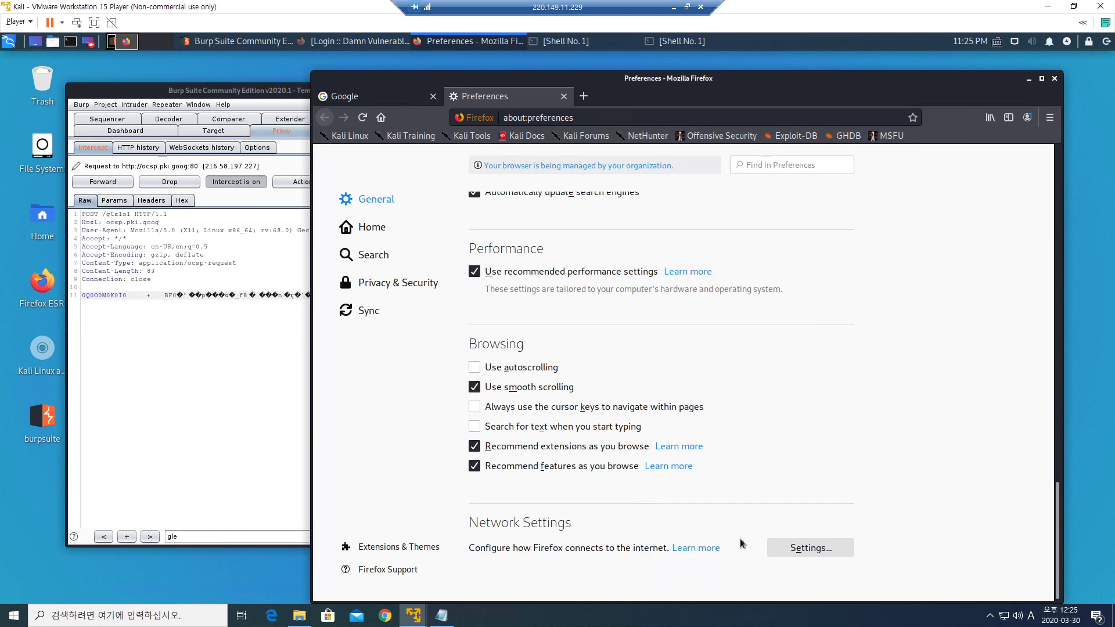
click(813, 552)
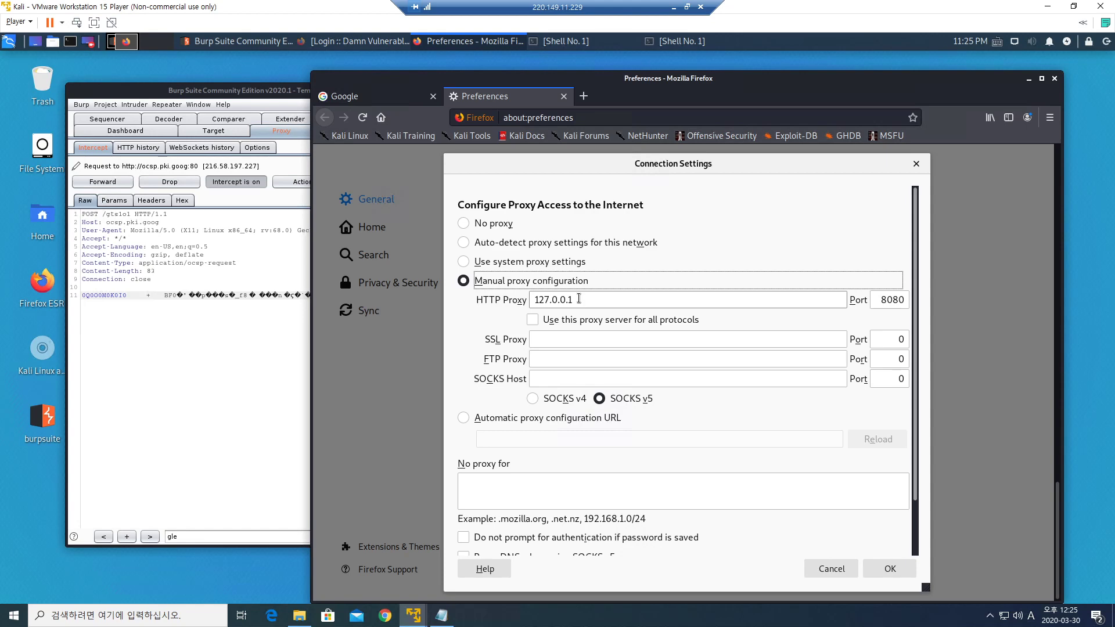
click(533, 321)
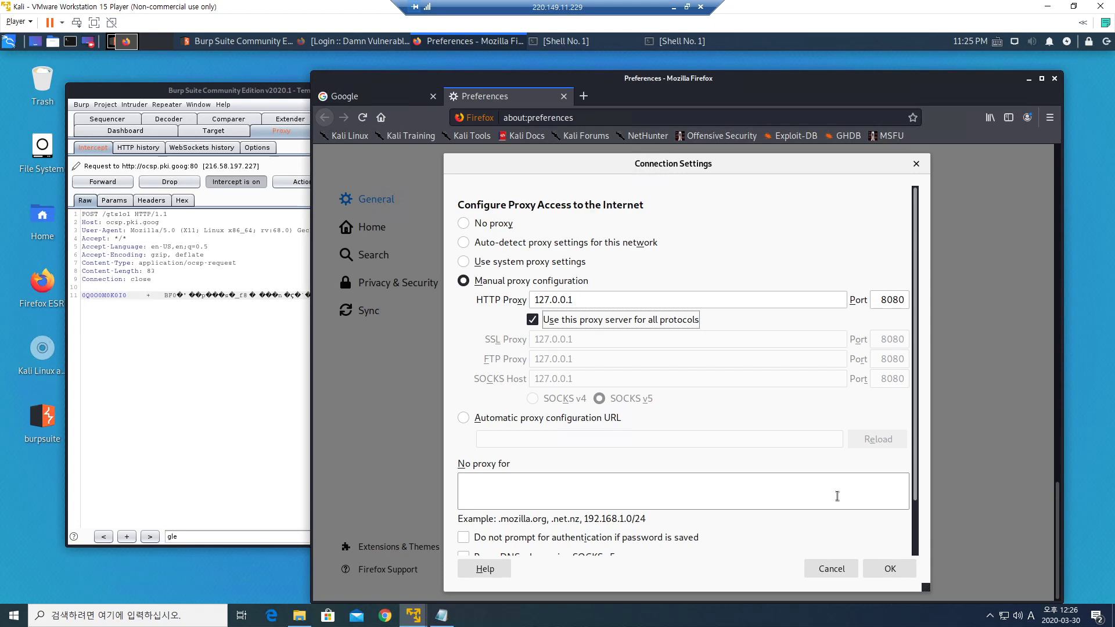
click(890, 569)
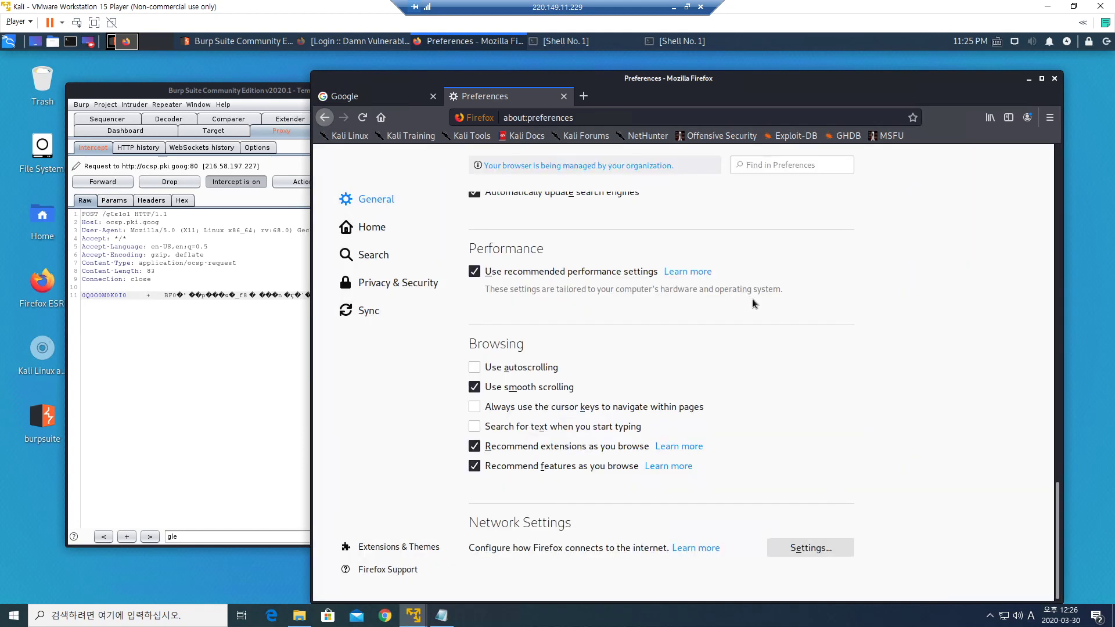
Open a new tab and go to naver.com.
click(584, 98)
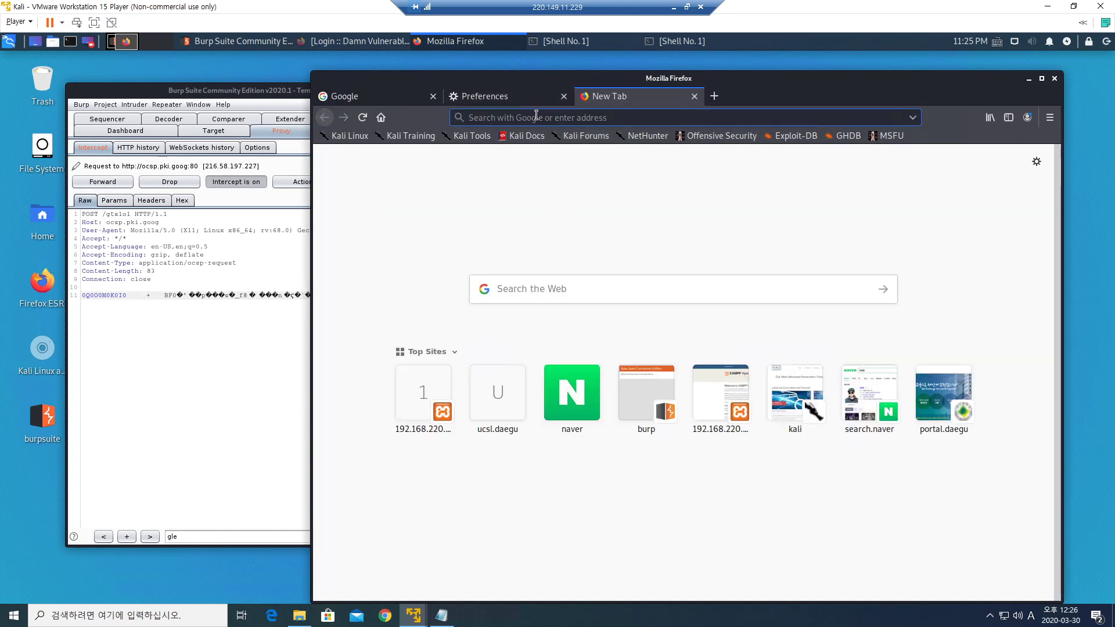
text(naver.com/)
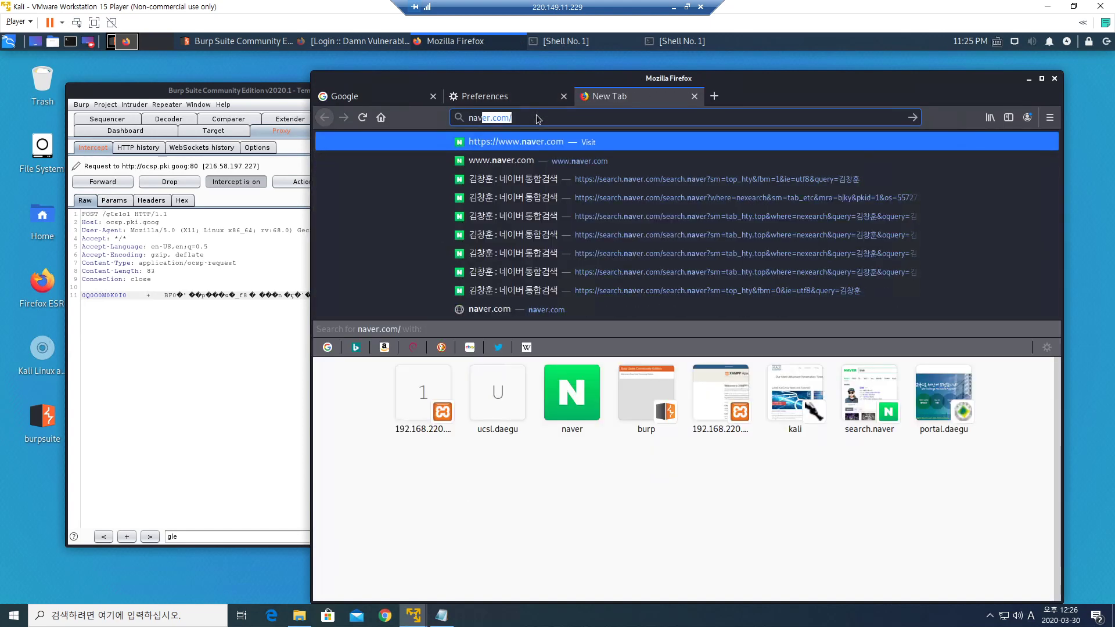
key(Return)
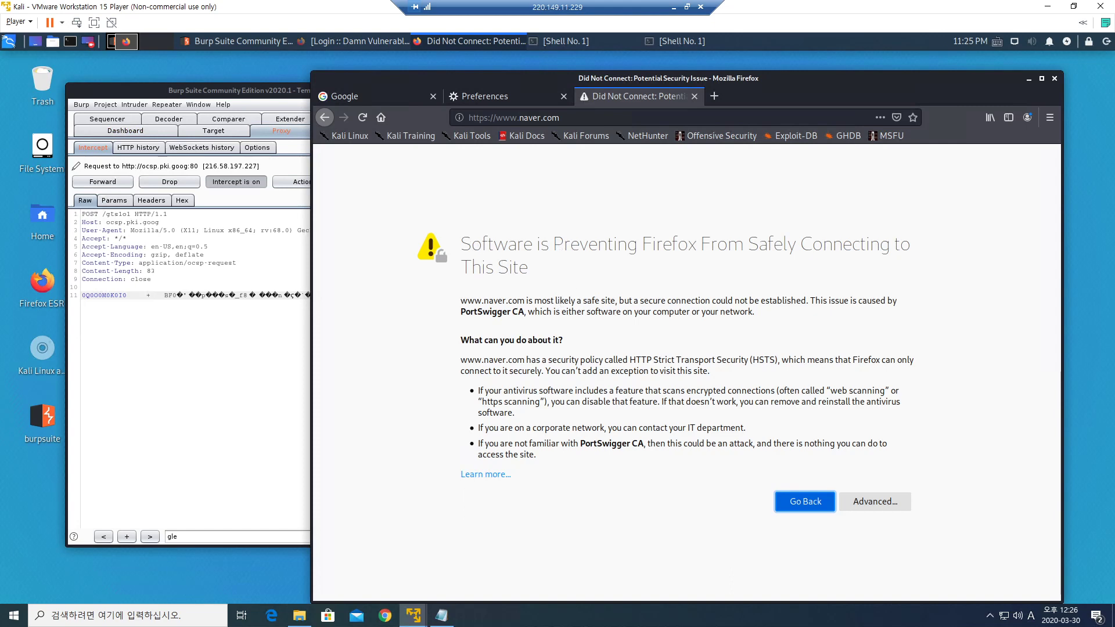
Highlight the 'Software is Preventing Firefox From Safely Connecting' error heading, then clear the selection.
drag(462, 245, 897, 244)
drag(471, 267, 541, 276)
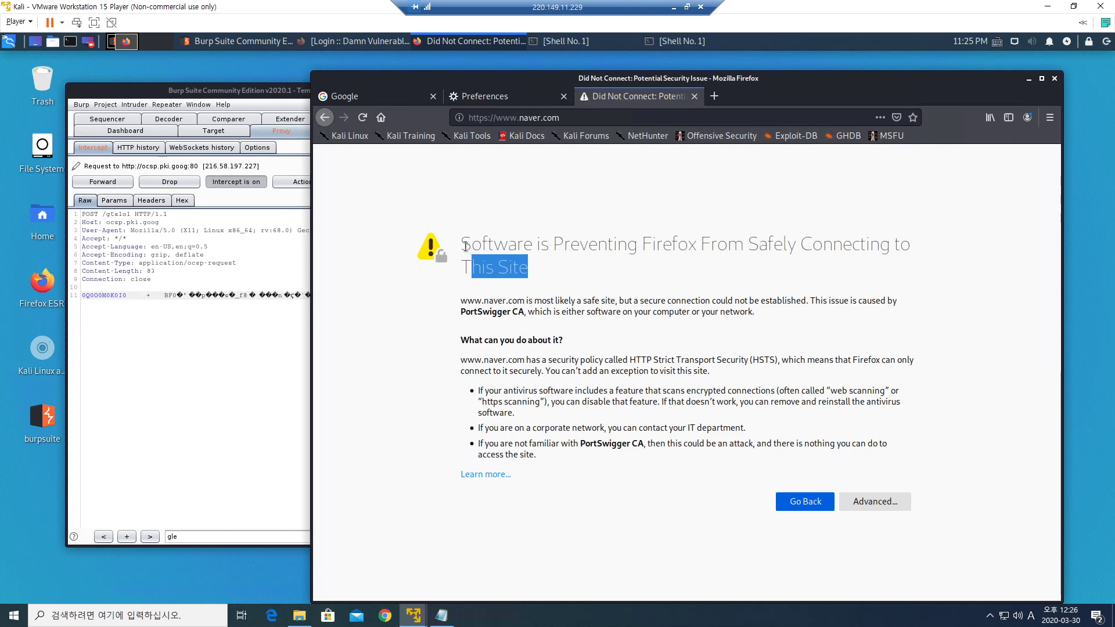
drag(463, 244, 538, 266)
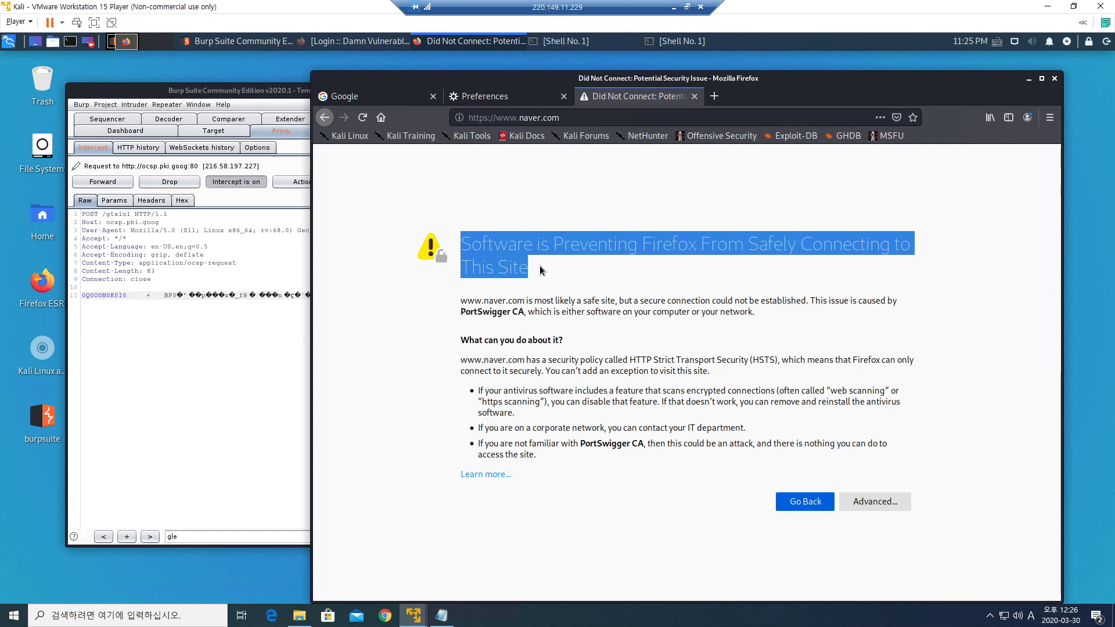
click(554, 303)
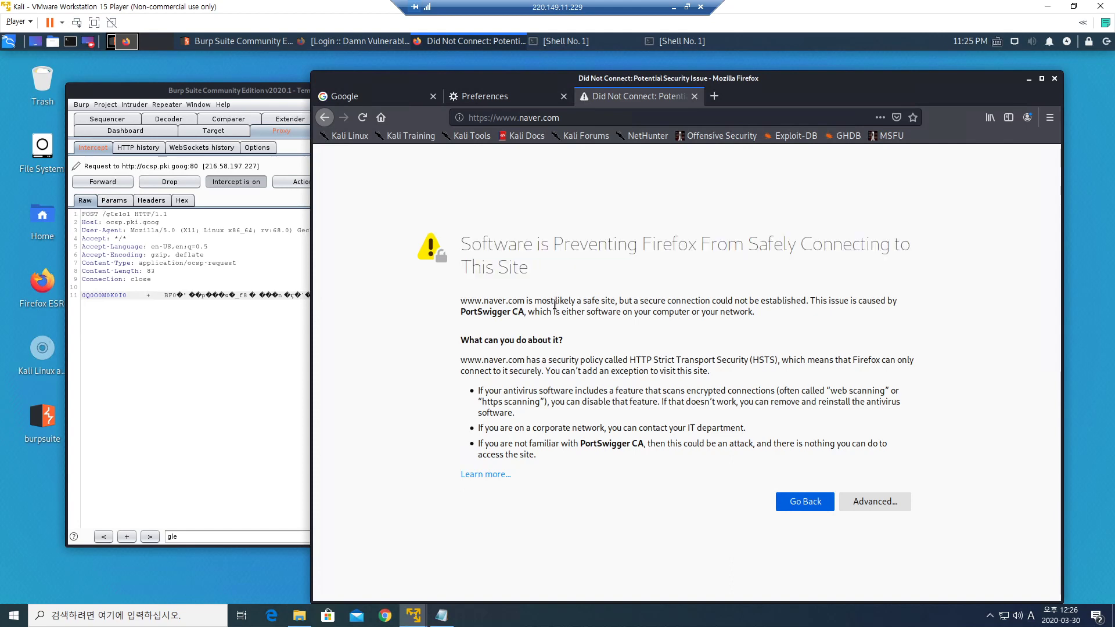
Highlight the error explanation paragraphs, the heading and the connection-error sentence.
drag(460, 301, 558, 465)
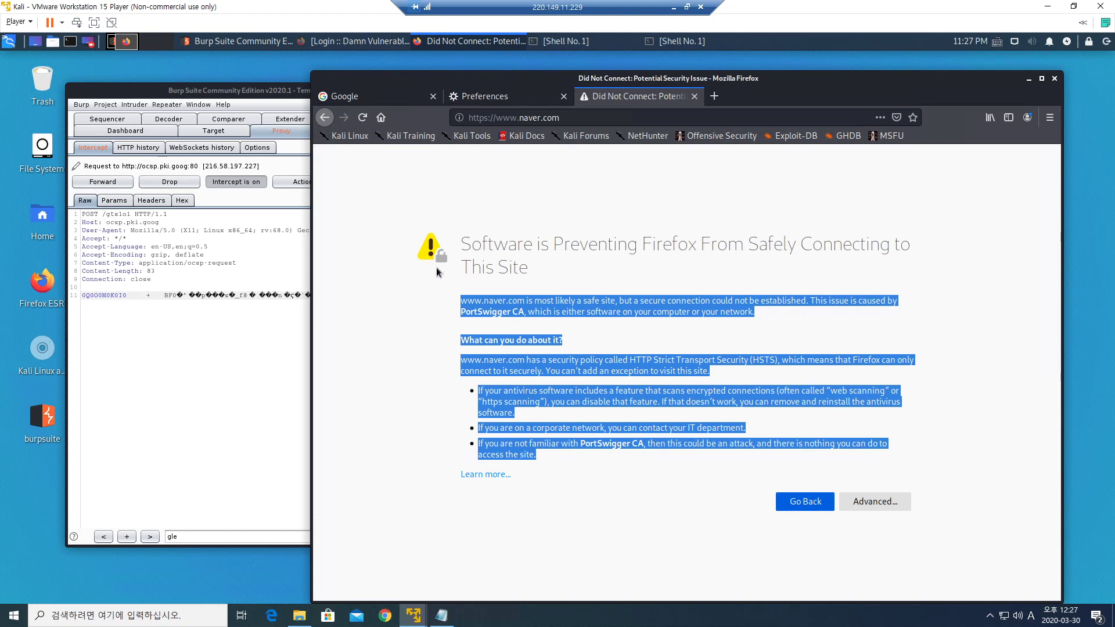
drag(482, 245, 535, 244)
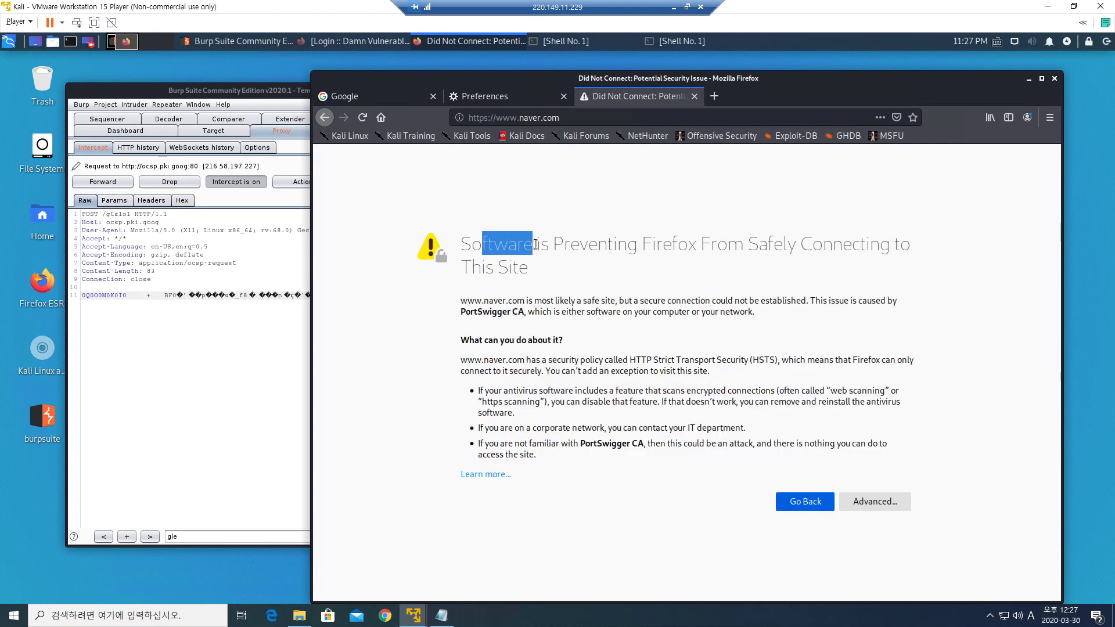
drag(656, 244, 845, 247)
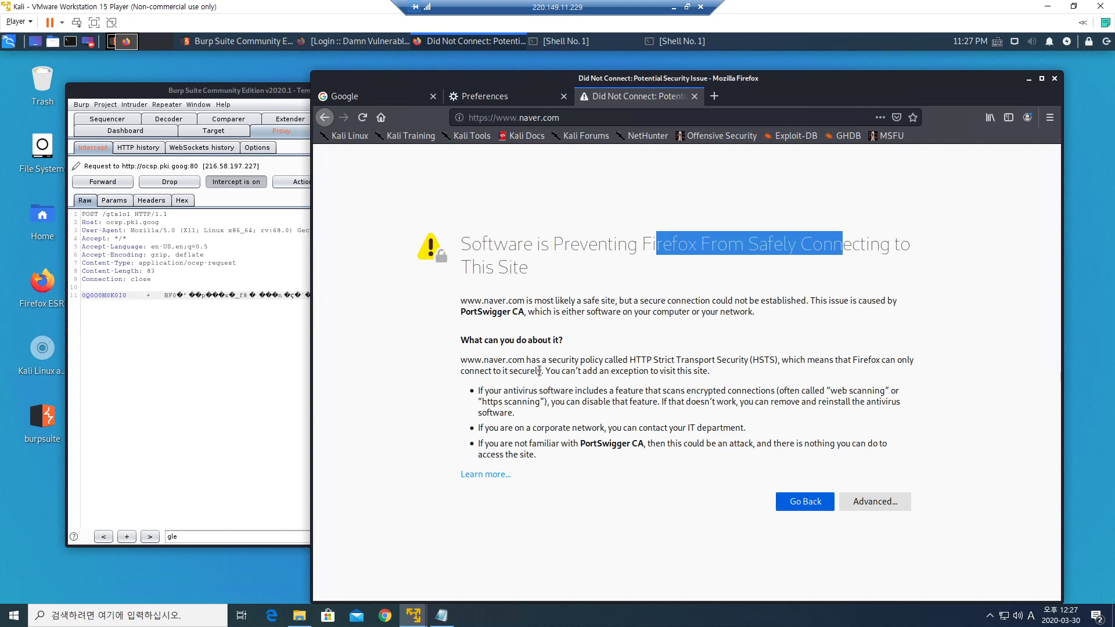
drag(482, 300, 483, 311)
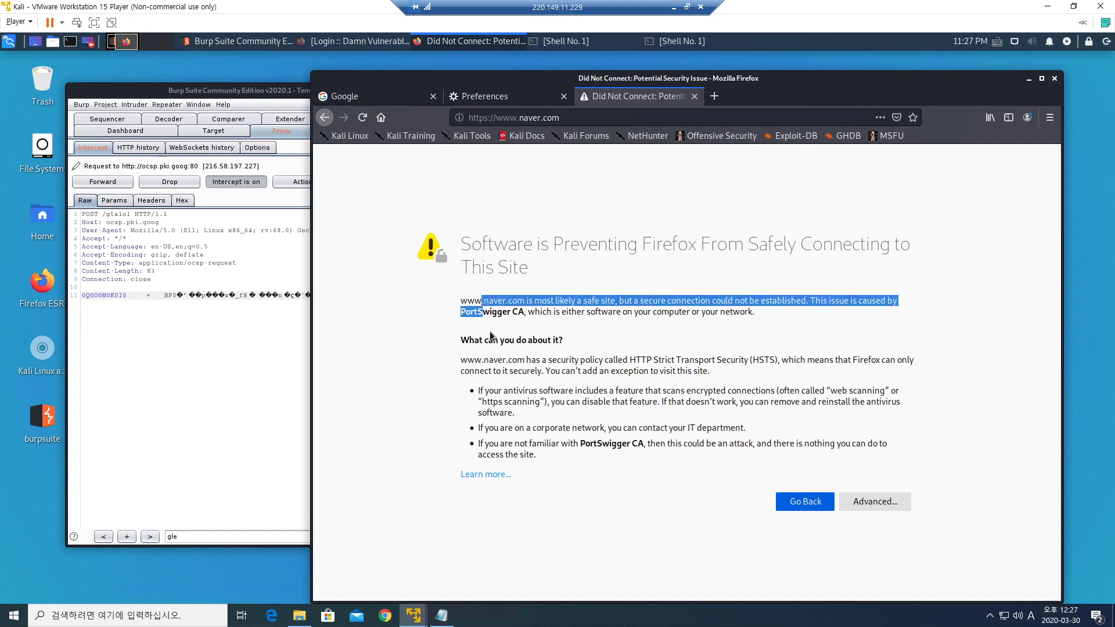
click(503, 308)
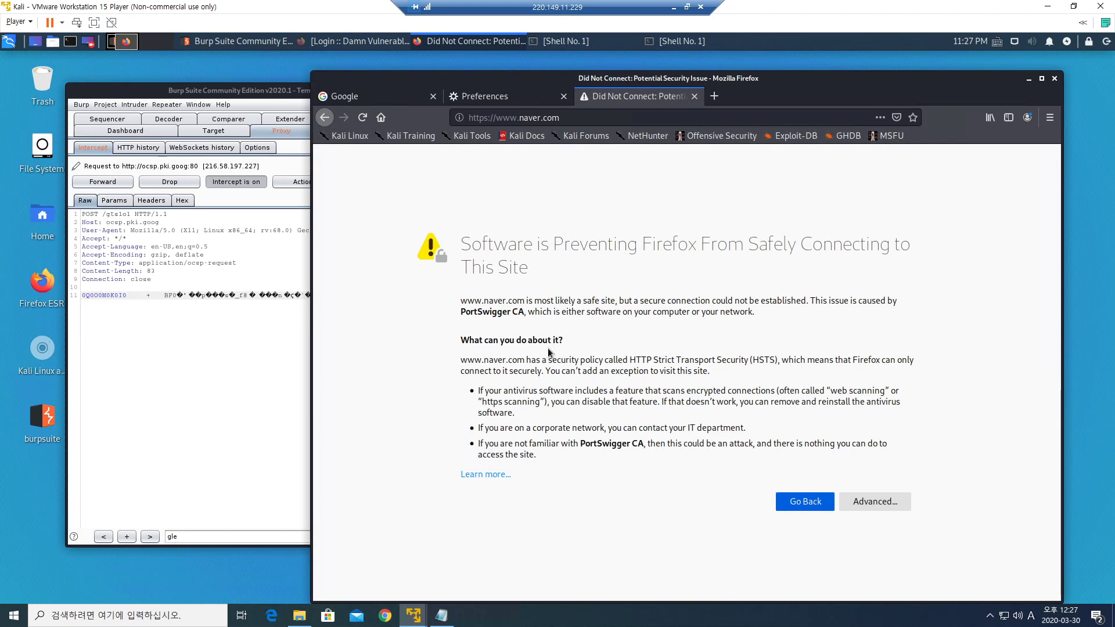
Highlight the naver.com-is-safe claim, PortSwigger CA cause and HSTS advice, then show Notepad.
drag(474, 301, 602, 302)
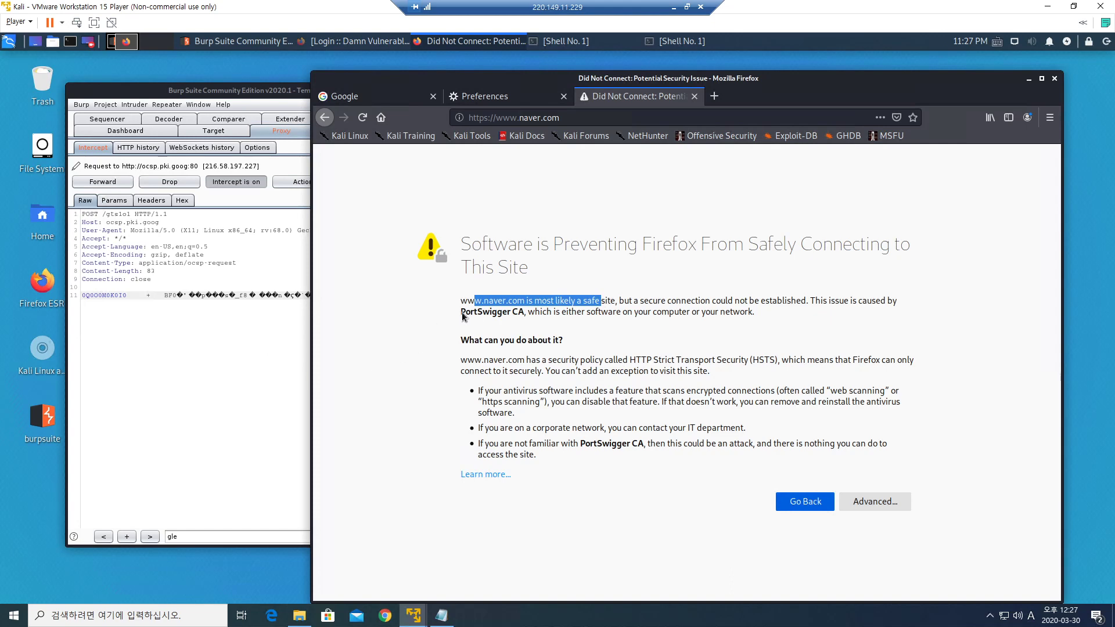
drag(461, 313, 524, 313)
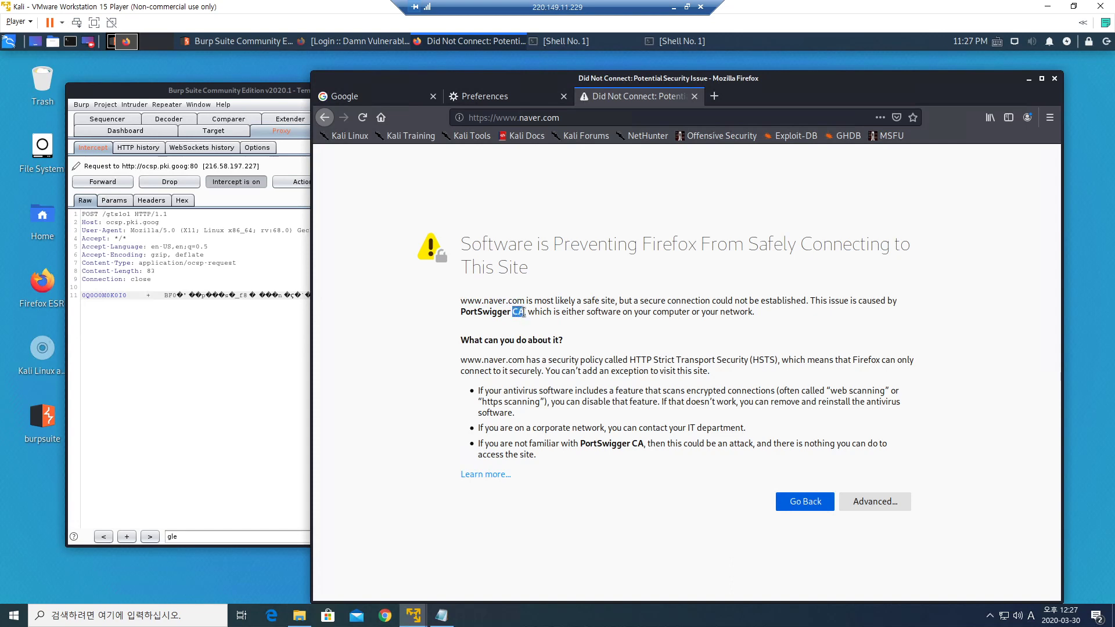
click(514, 365)
drag(510, 341, 540, 430)
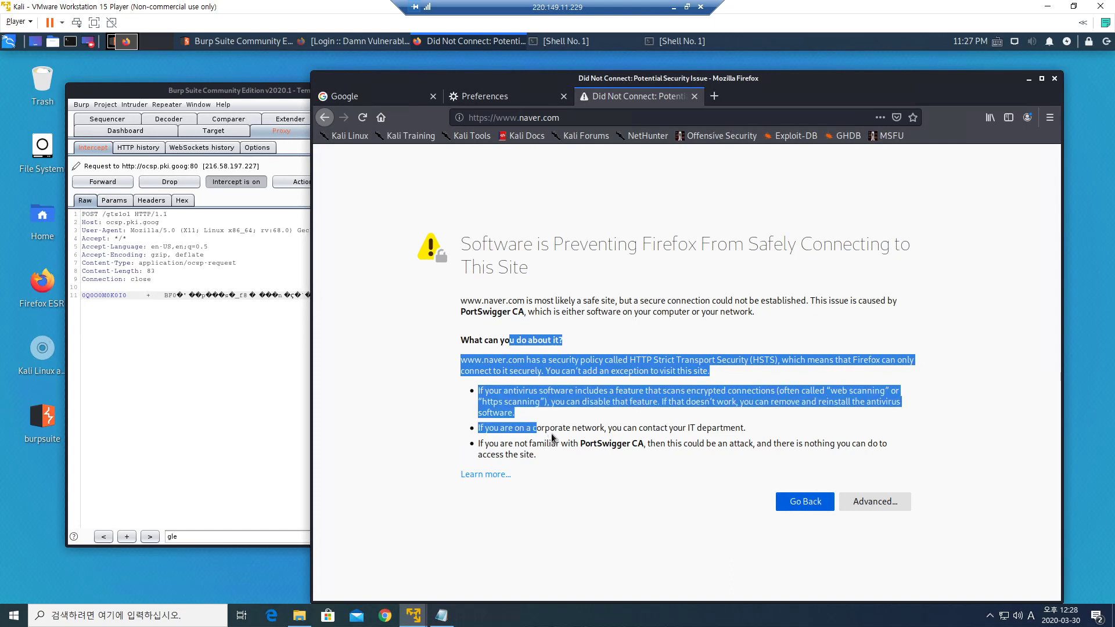
click(541, 441)
click(442, 616)
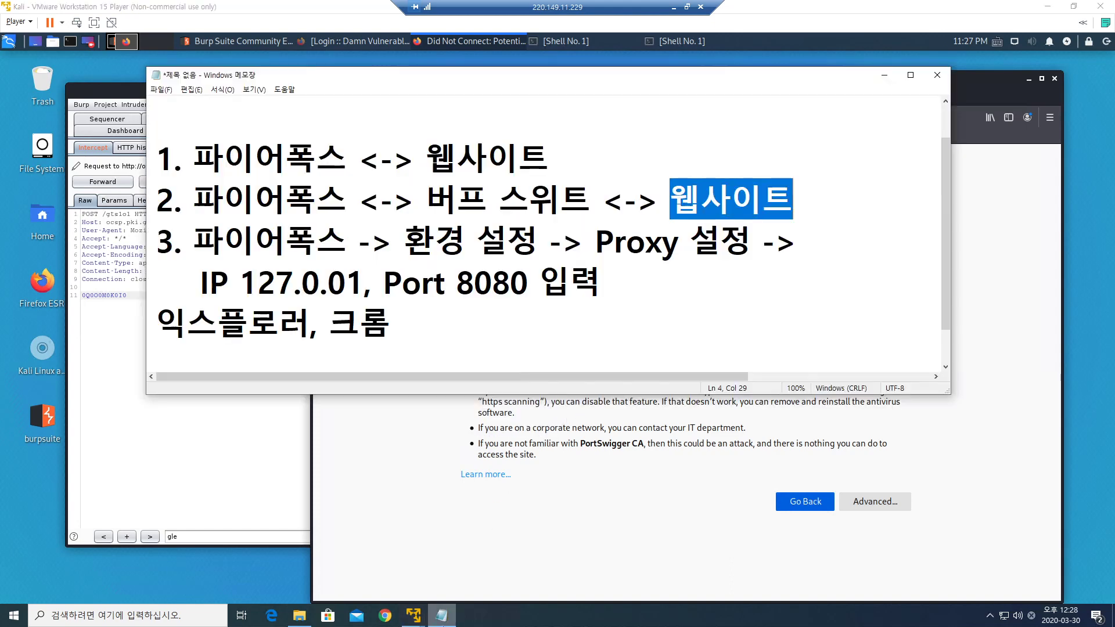
Highlight 파이어폭스, 버프 스위트 and 웹사이트 in the Notepad proxy-setup notes.
click(393, 323)
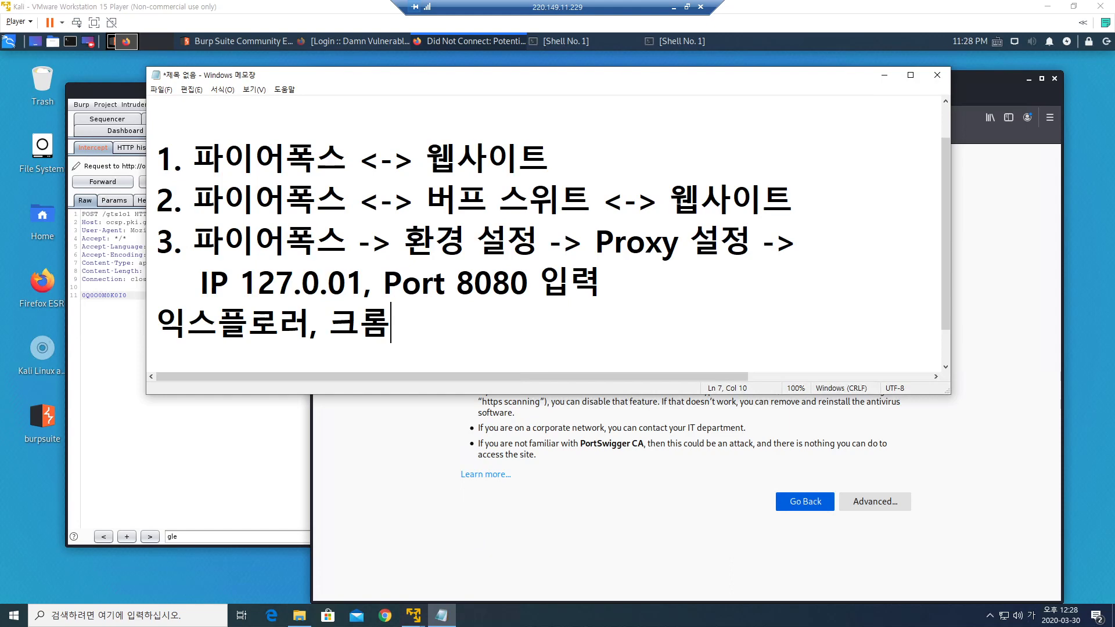
click(348, 241)
drag(347, 240, 193, 240)
drag(414, 199, 591, 200)
click(590, 238)
drag(426, 200, 591, 200)
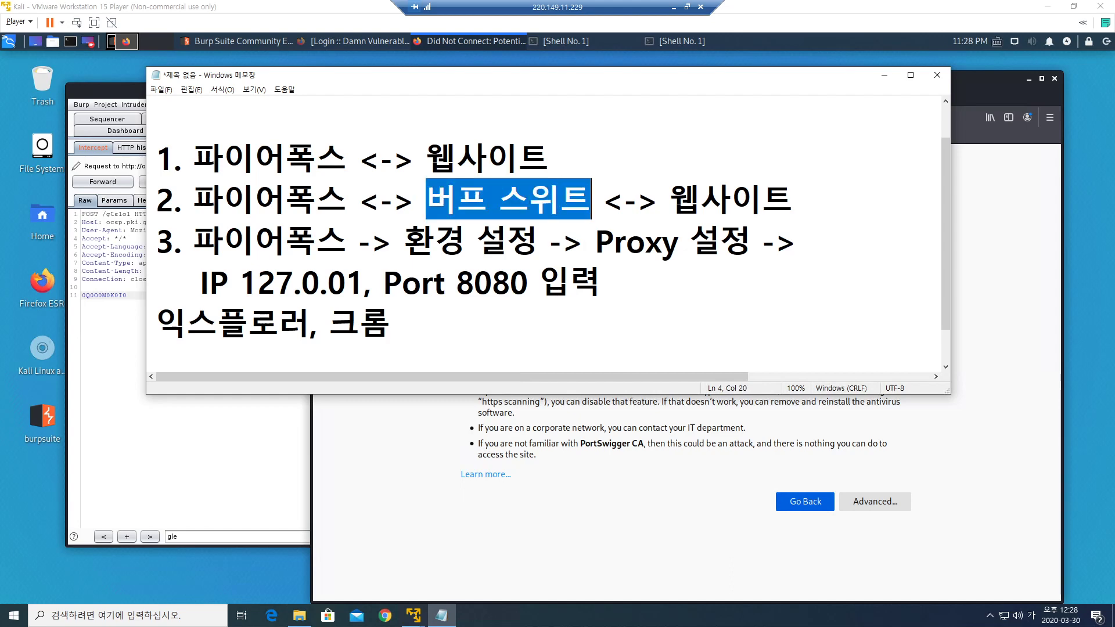
drag(670, 200, 793, 200)
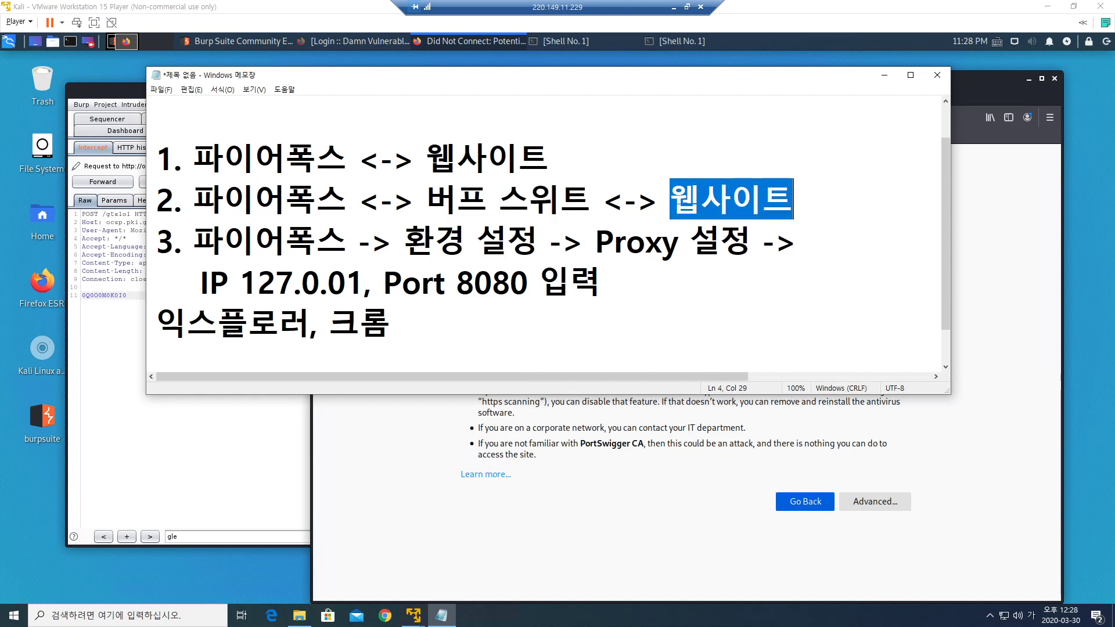
click(794, 200)
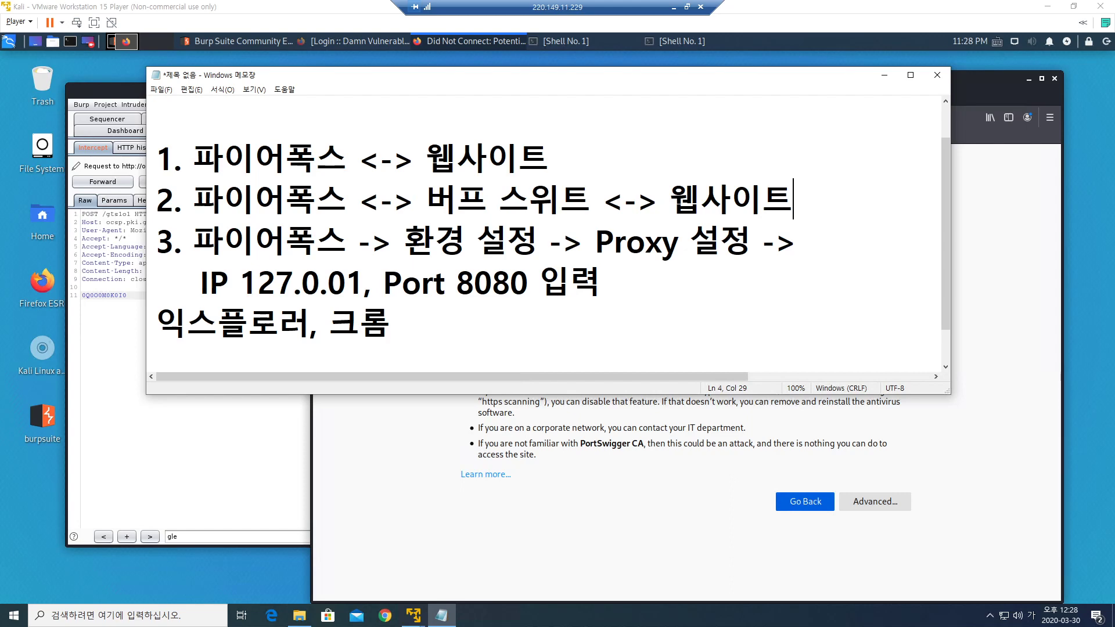
Highlight the 파이어폭스 <-> 버프 스위트 link in step 2, then return to Firefox's error page.
drag(193, 200, 591, 200)
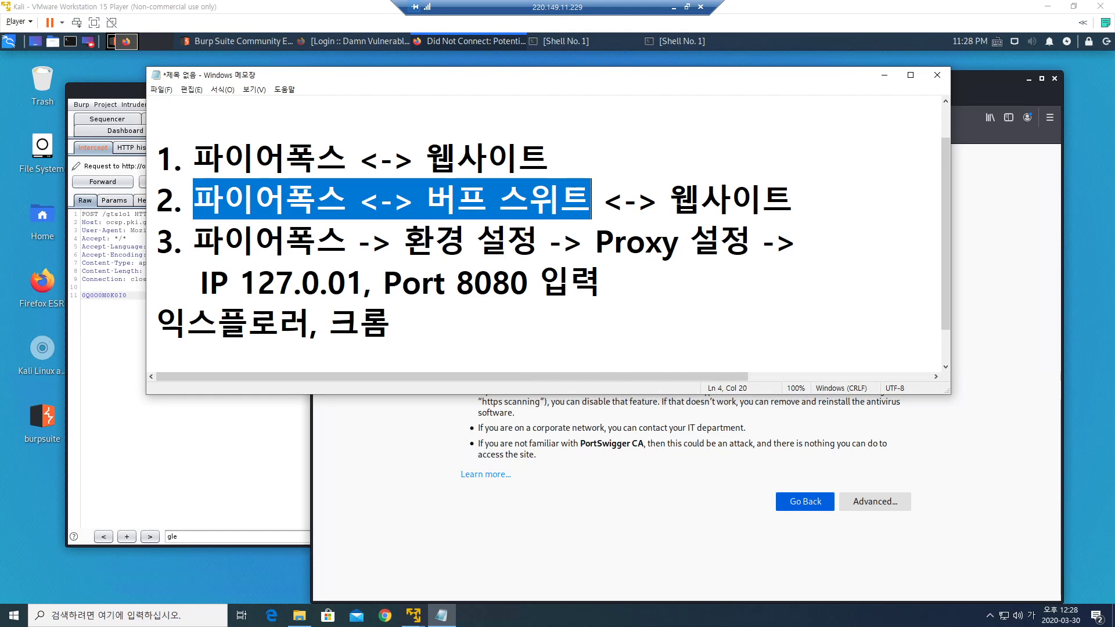
click(317, 240)
click(348, 199)
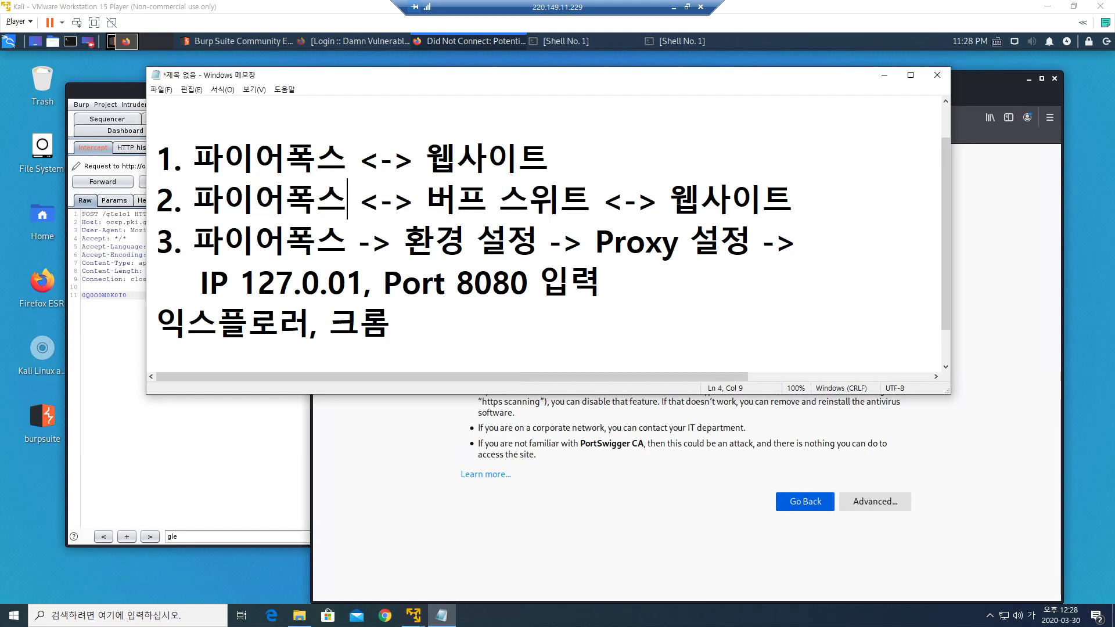
drag(426, 200, 591, 200)
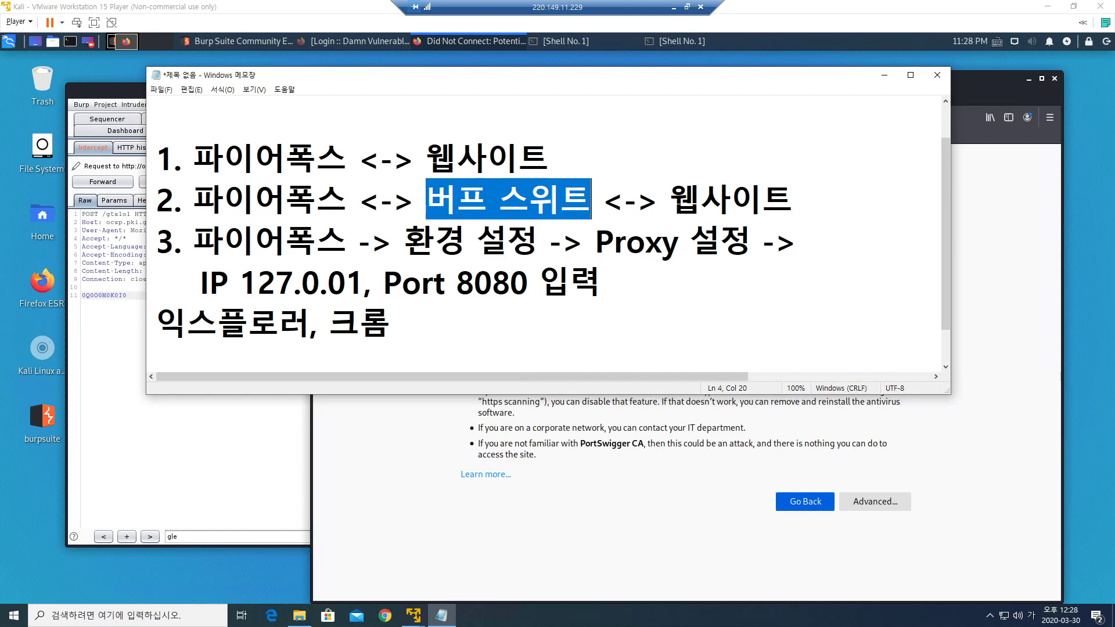
drag(193, 200, 591, 200)
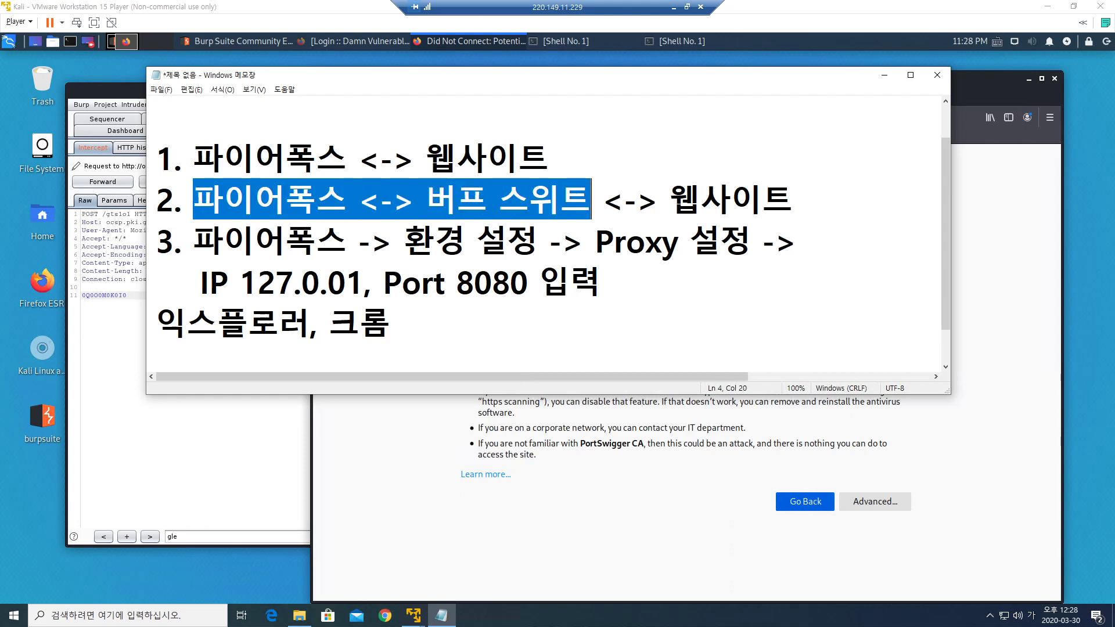
drag(348, 200, 193, 200)
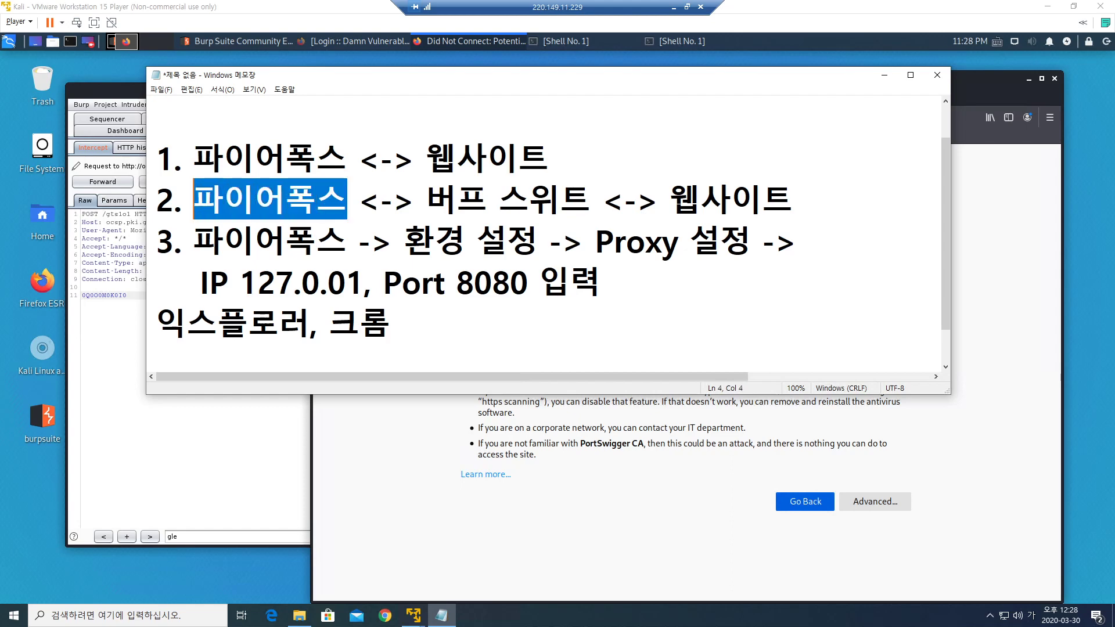
drag(426, 200, 591, 200)
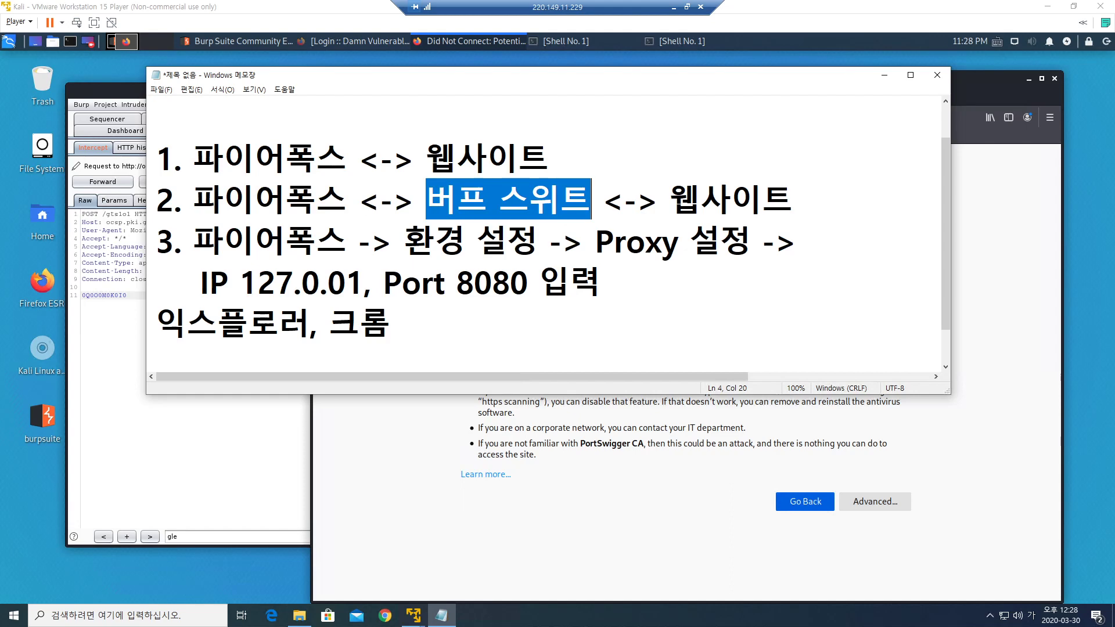
drag(347, 200, 193, 200)
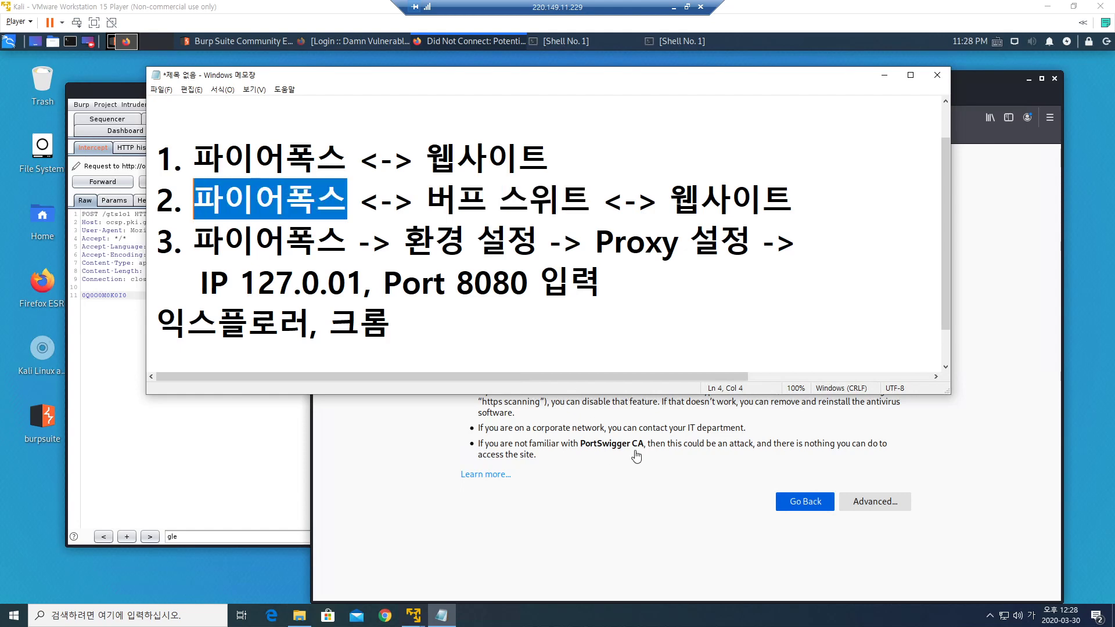
click(707, 429)
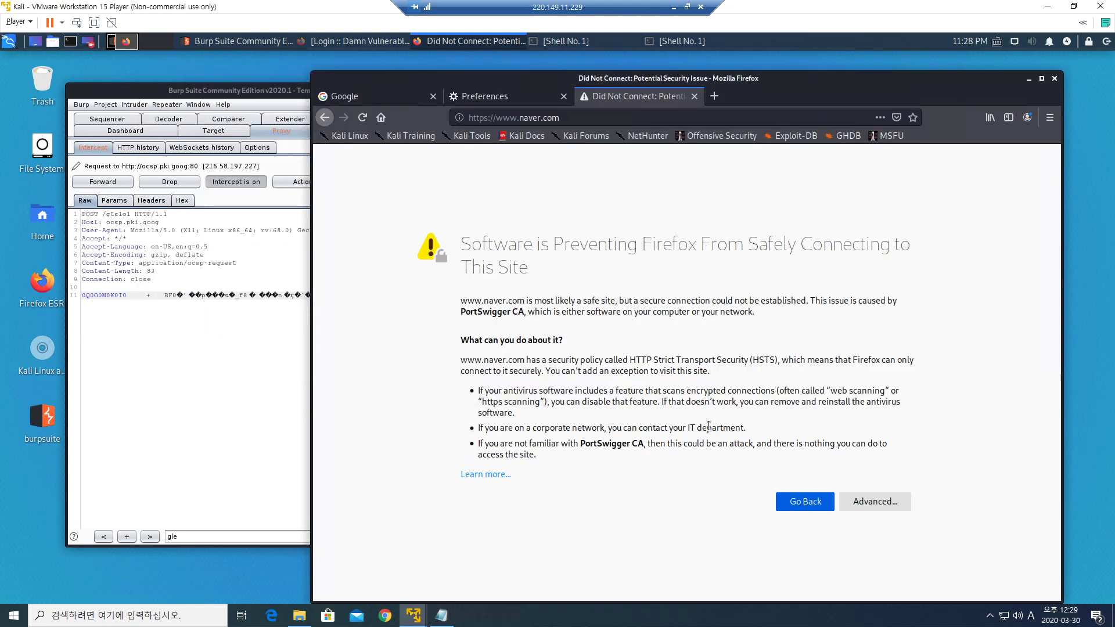
Open a fourth blank Firefox tab, then bring Burp Suite with the ocsp.pki.goog request forward.
click(472, 98)
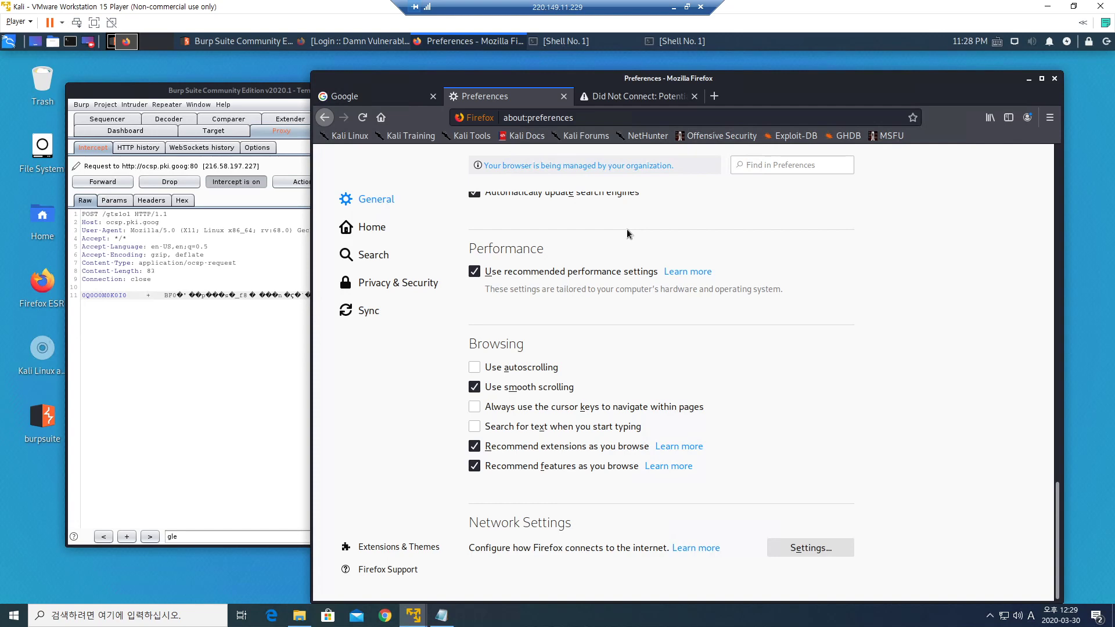
click(716, 99)
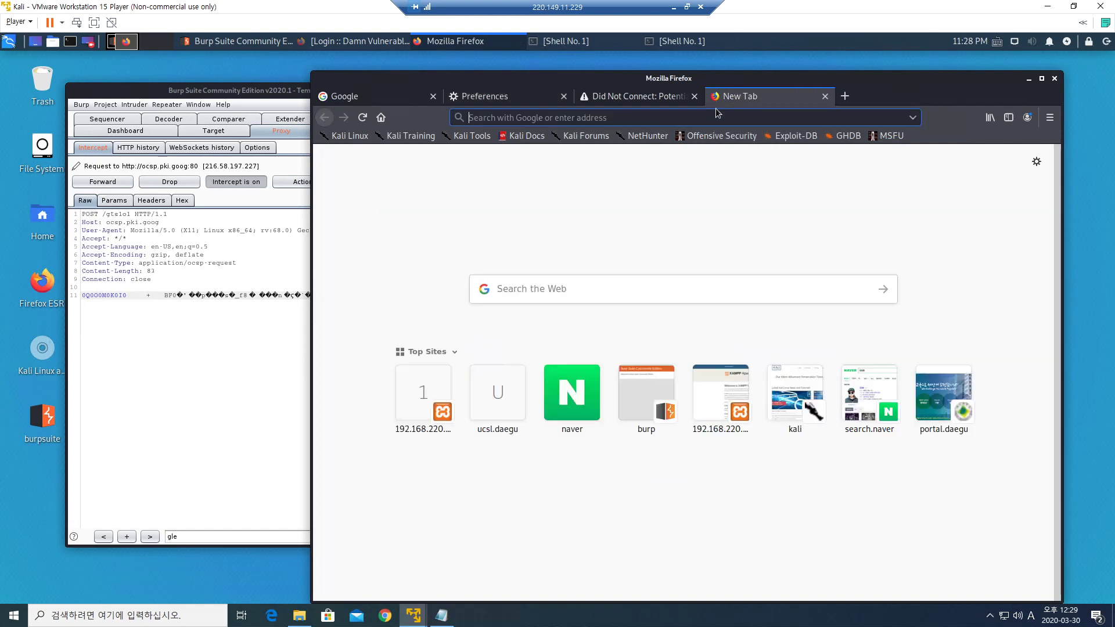
drag(912, 85, 935, 85)
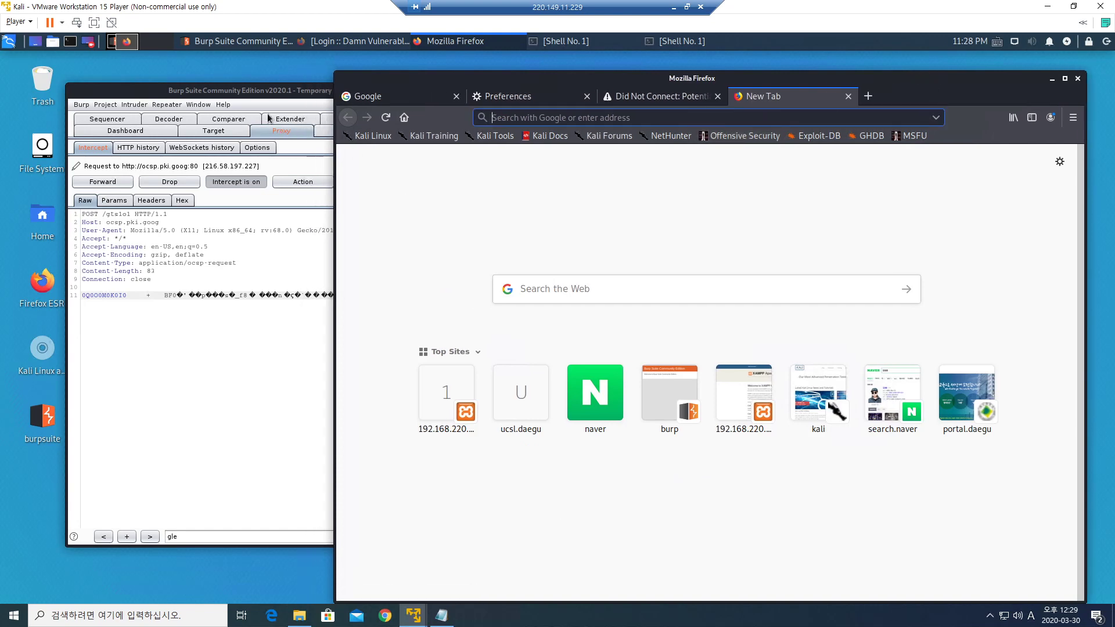
click(272, 92)
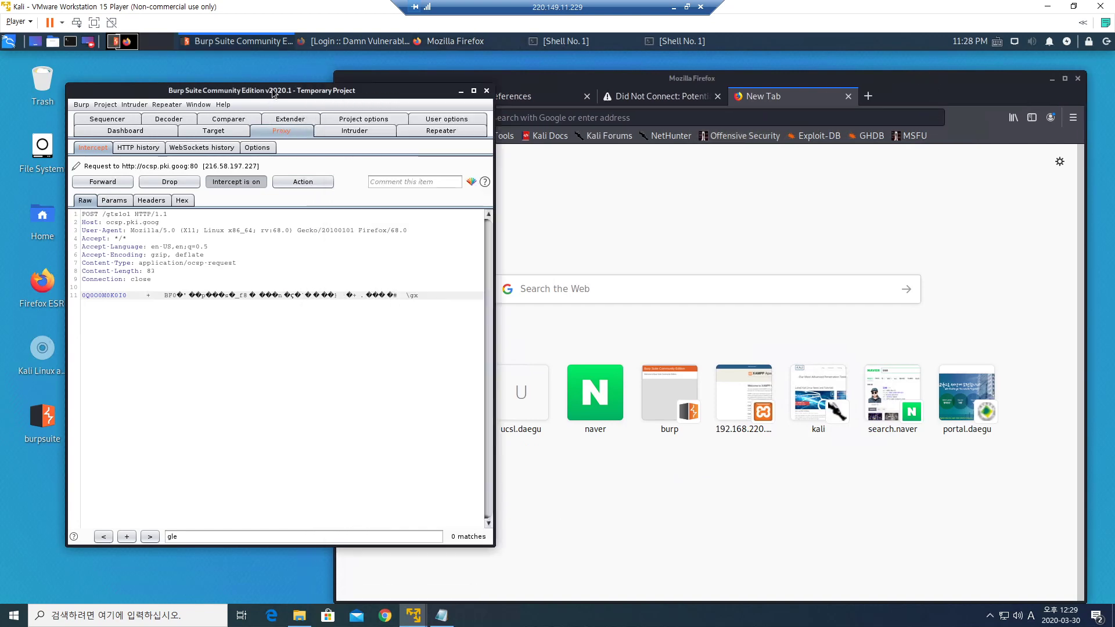
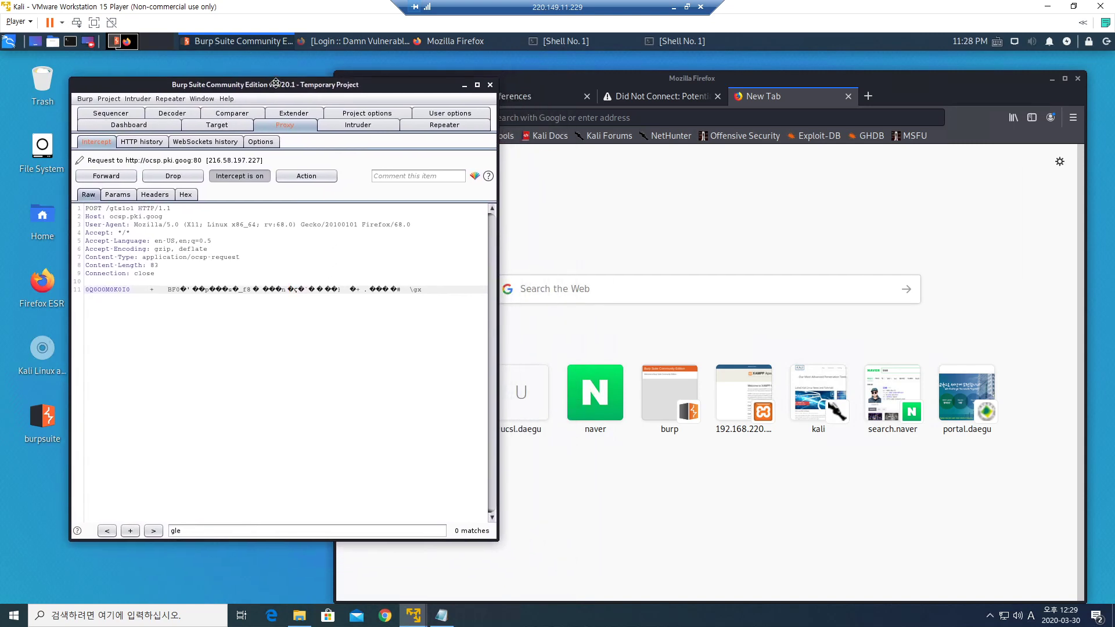
click(672, 86)
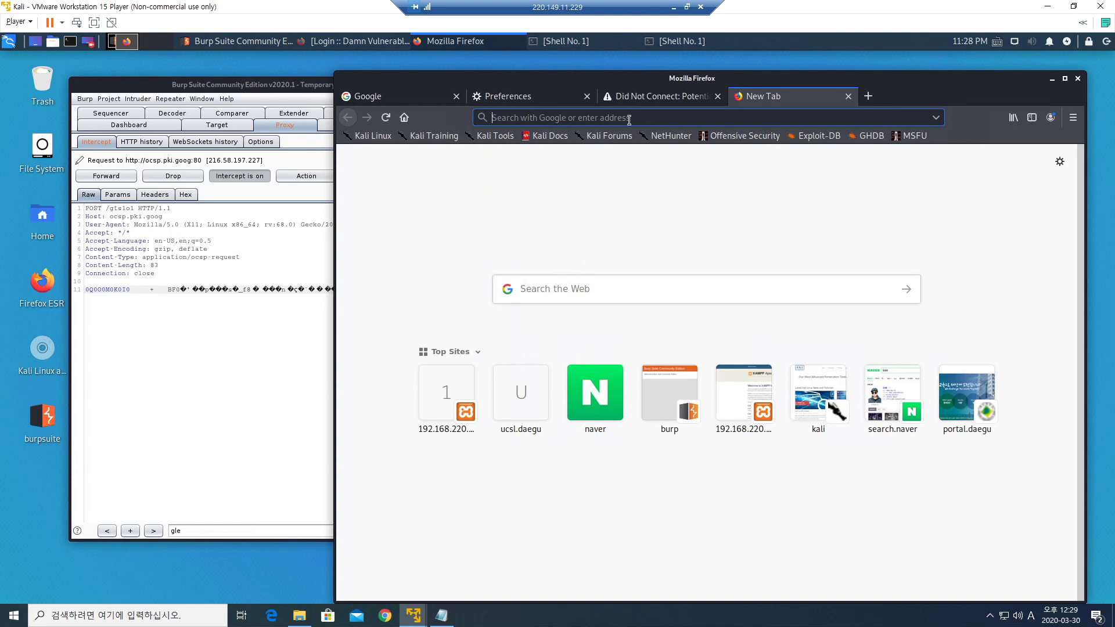
text(http)
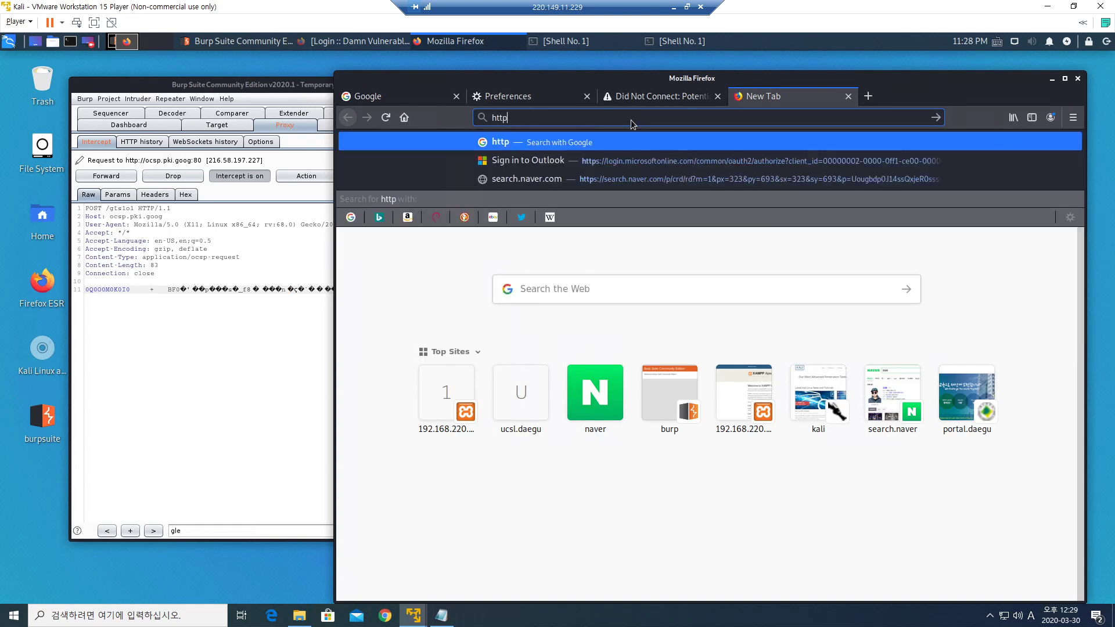
text(://)
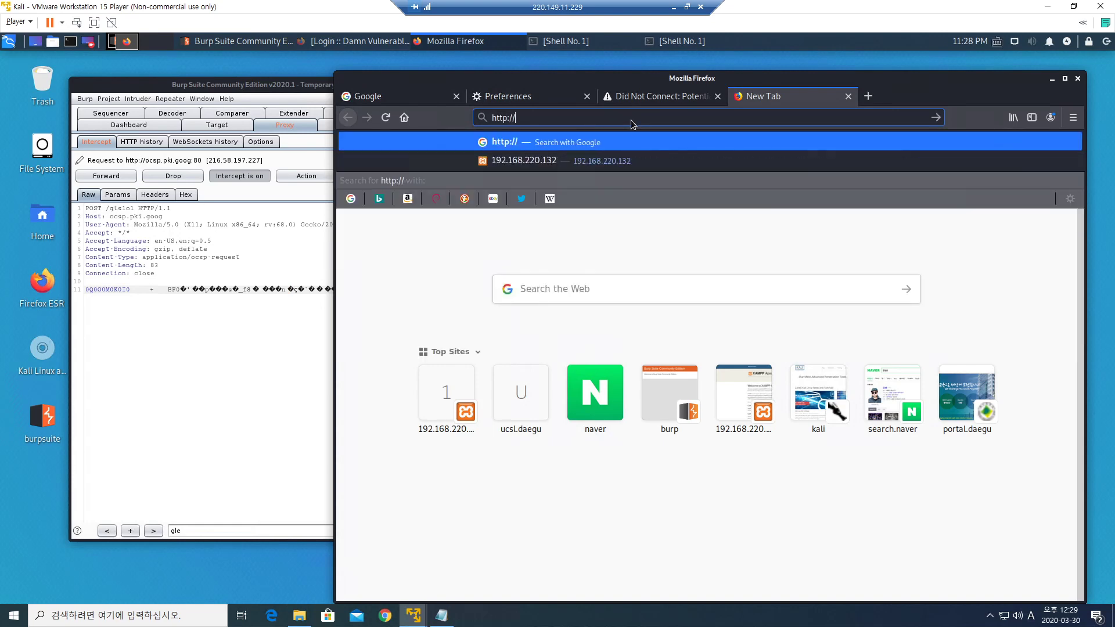
text(burps)
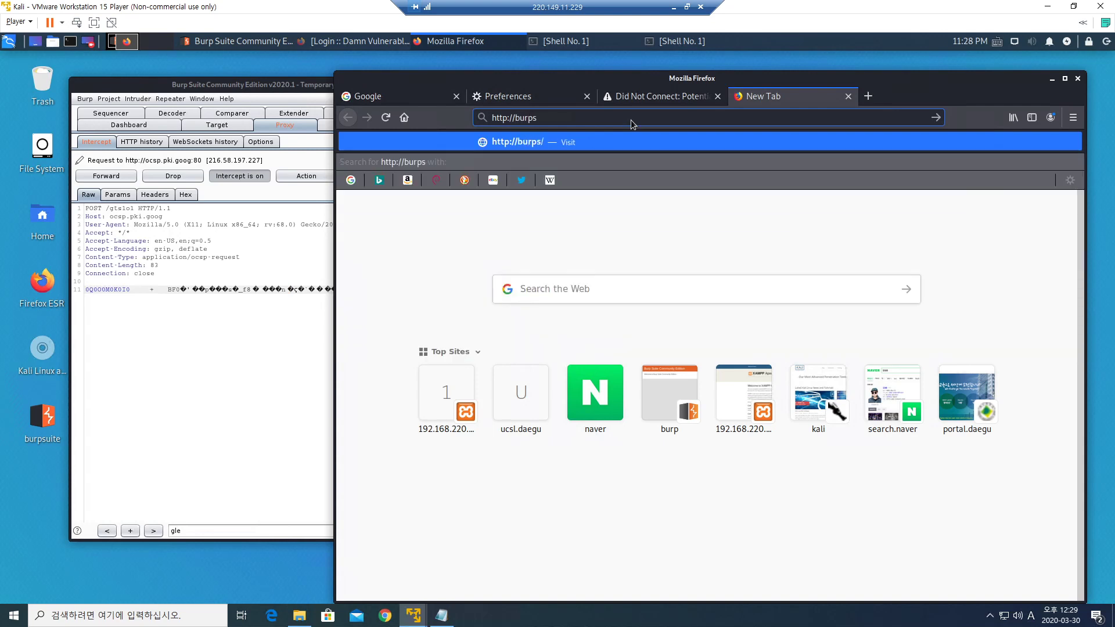
key(BackSpace)
key(Return)
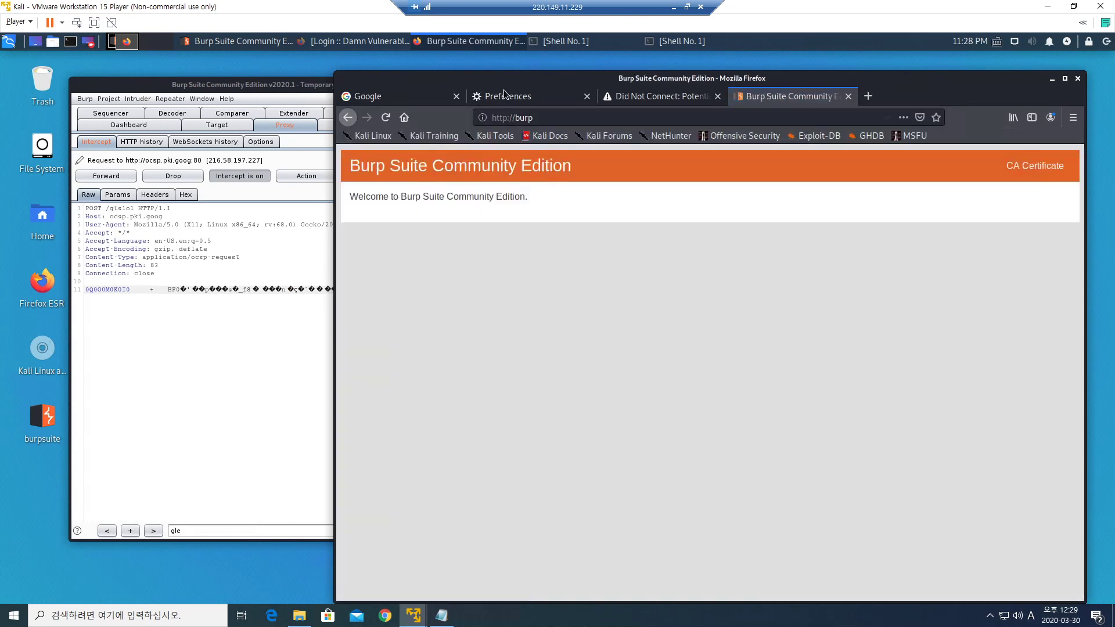
click(539, 120)
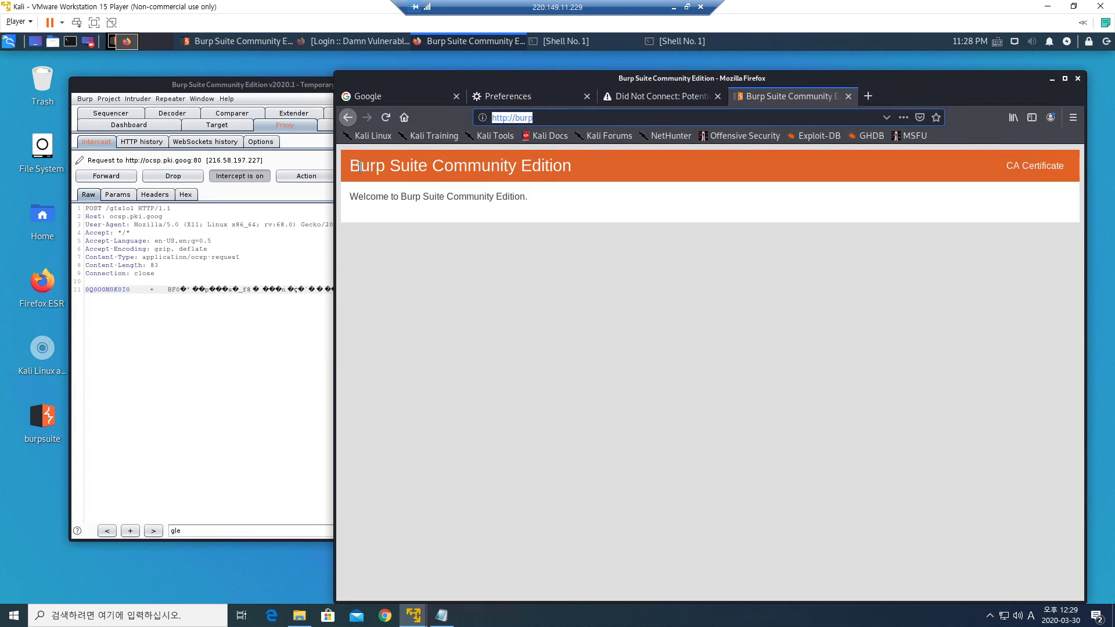
drag(351, 167, 574, 168)
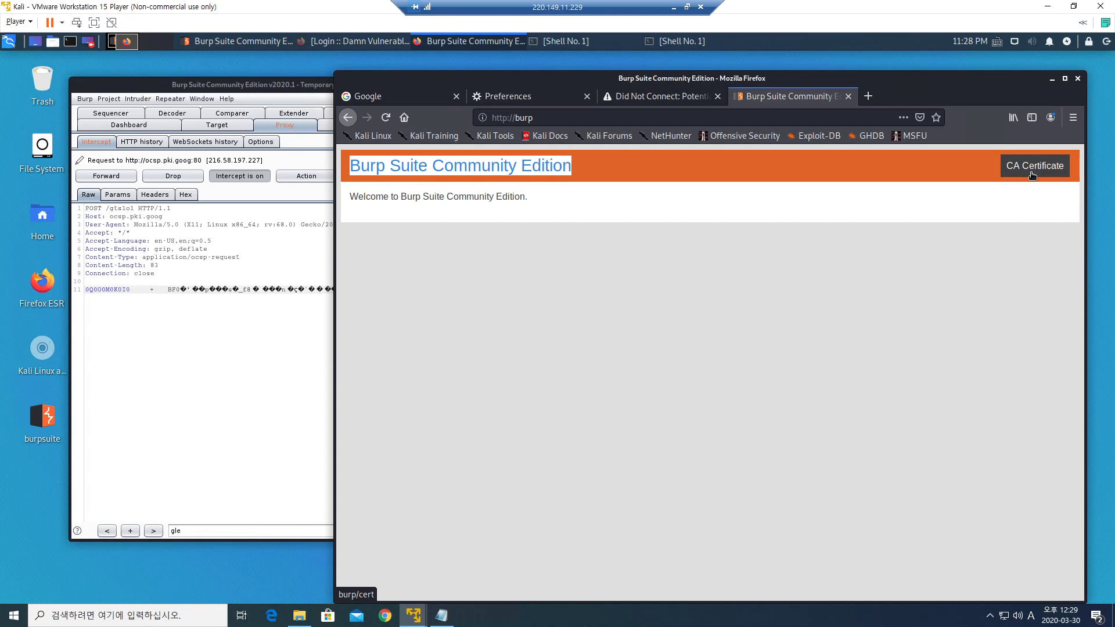
Download Burp's CA Certificate from the welcome page, saving it as cacert.der.
click(541, 121)
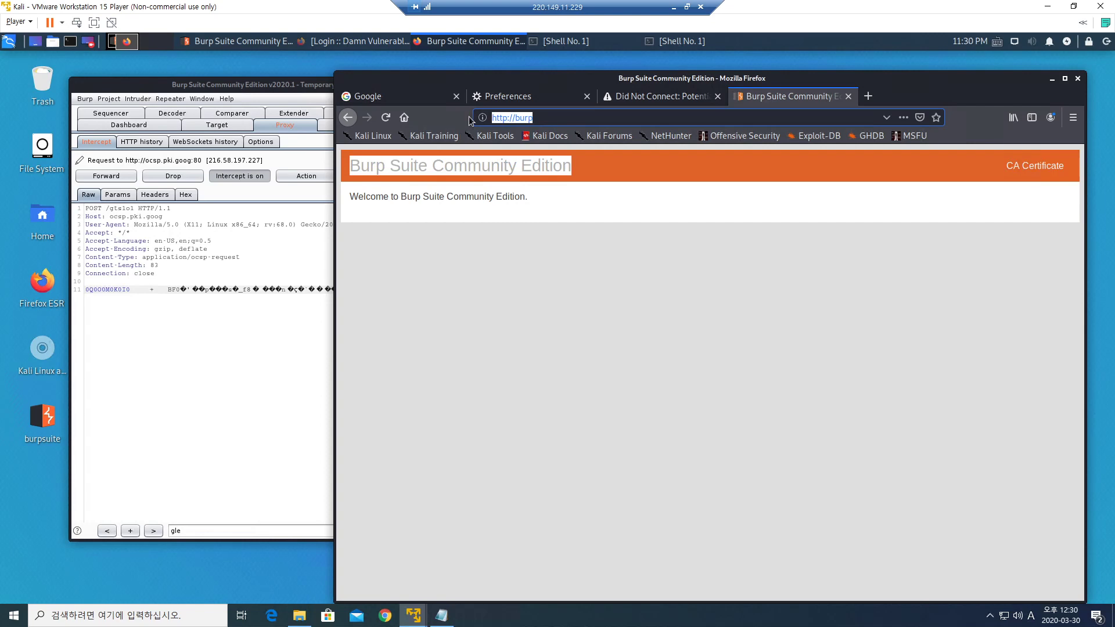
click(539, 121)
click(1026, 177)
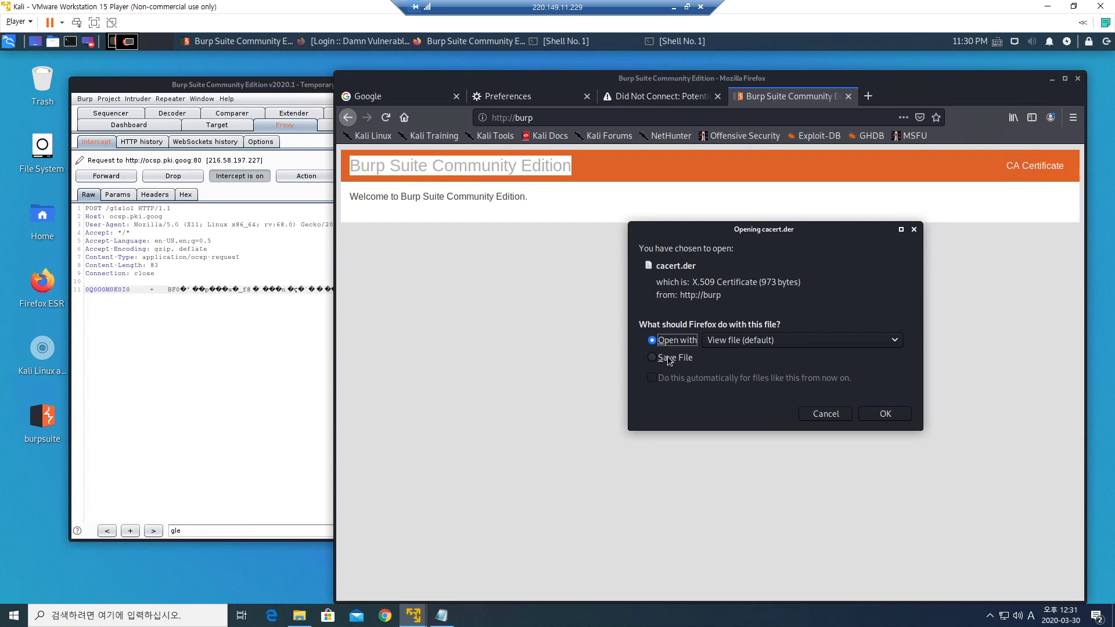
click(668, 356)
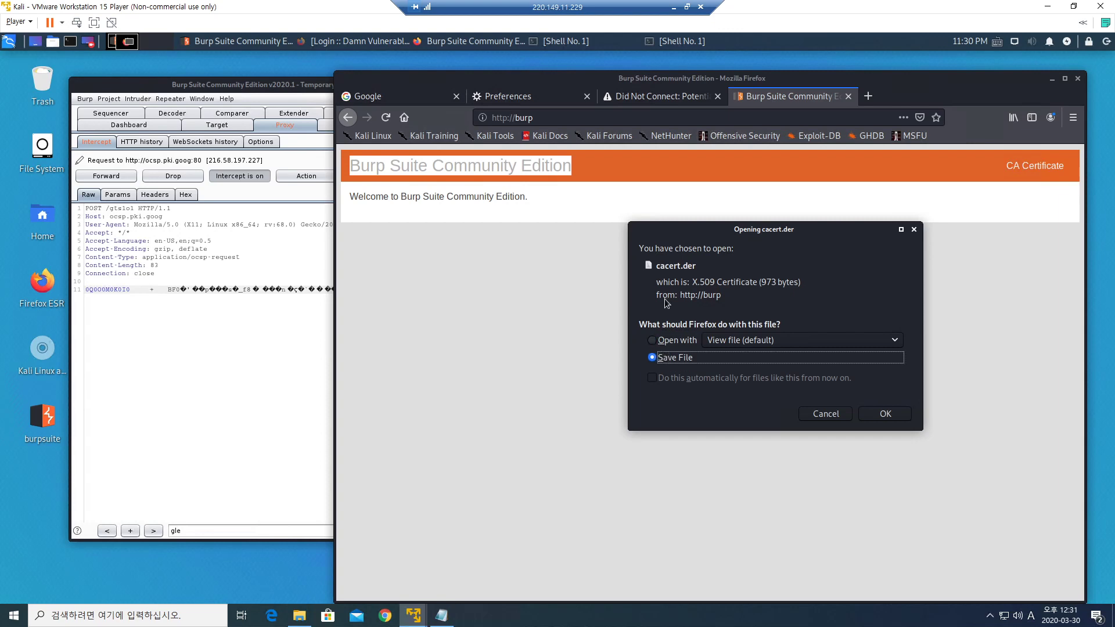
click(885, 415)
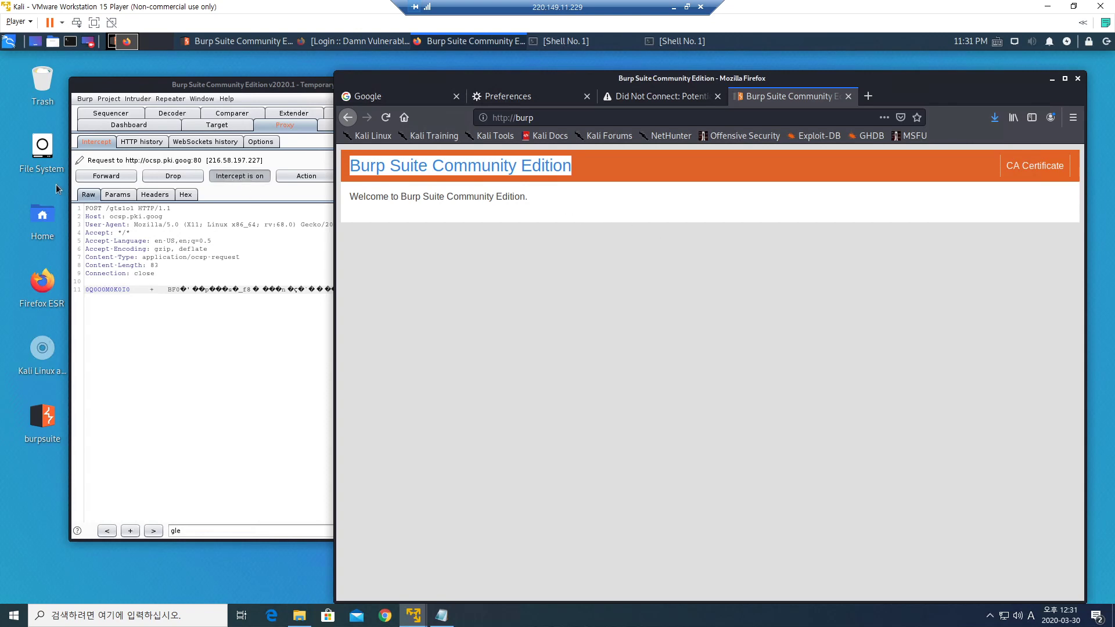
Open cacert.der from /root/Downloads in the file manager to view the PortSwigger CA certificate.
double_click(42, 148)
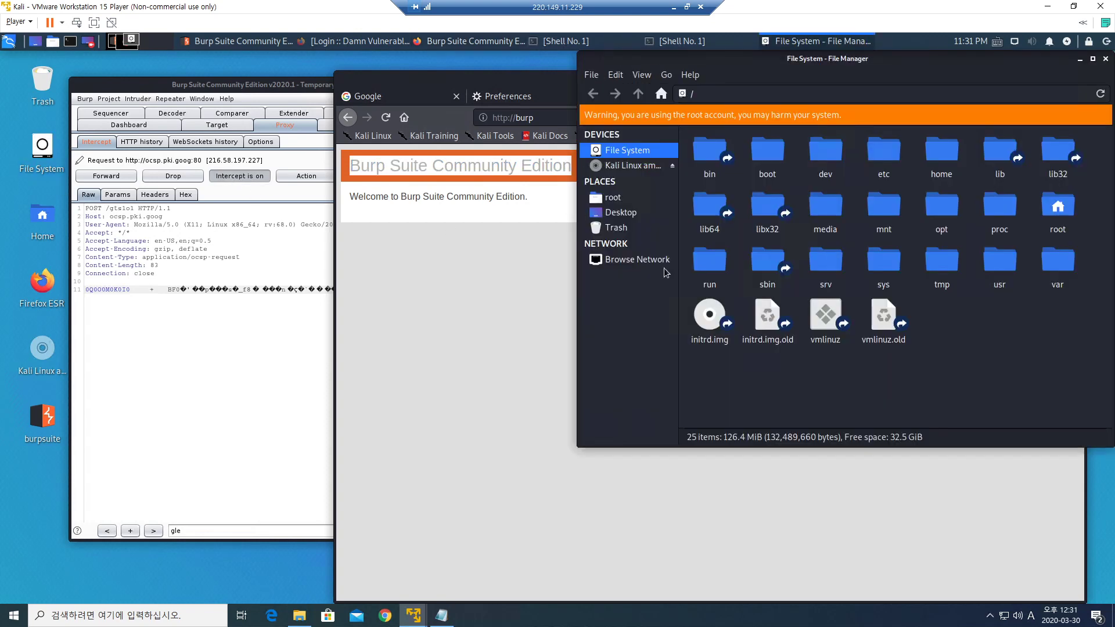
drag(821, 64, 689, 64)
click(485, 200)
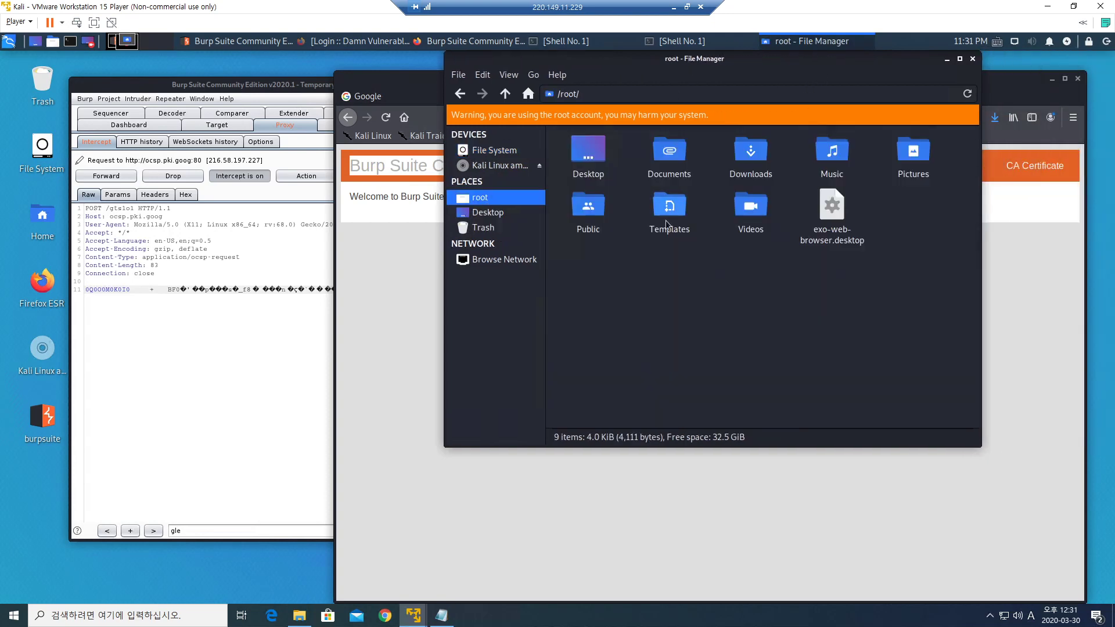
double_click(752, 151)
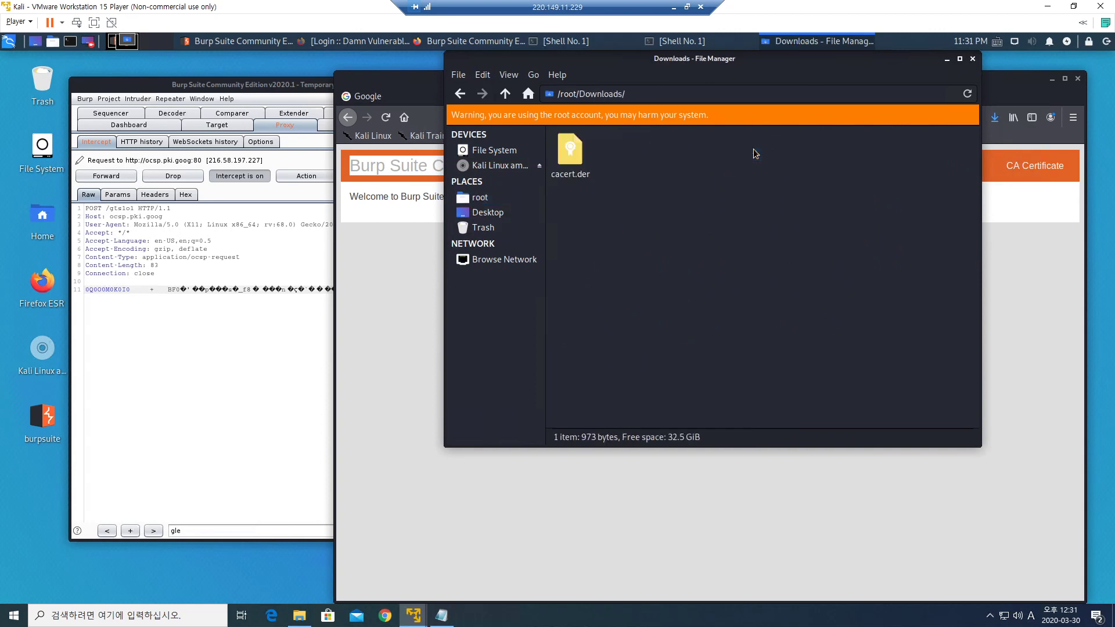
click(580, 169)
click(684, 204)
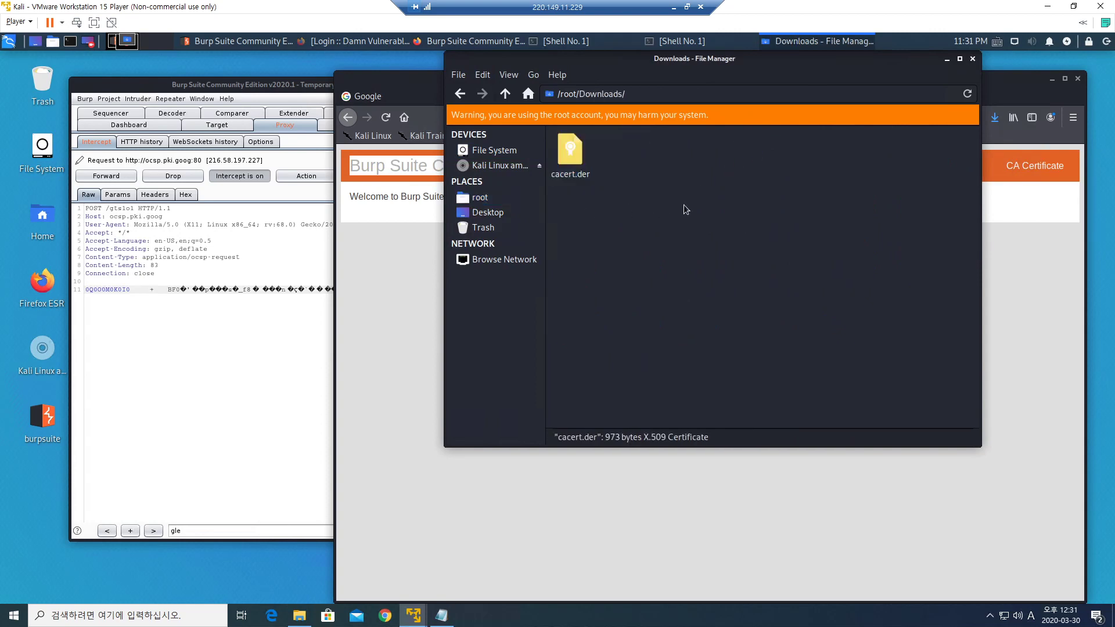
double_click(575, 152)
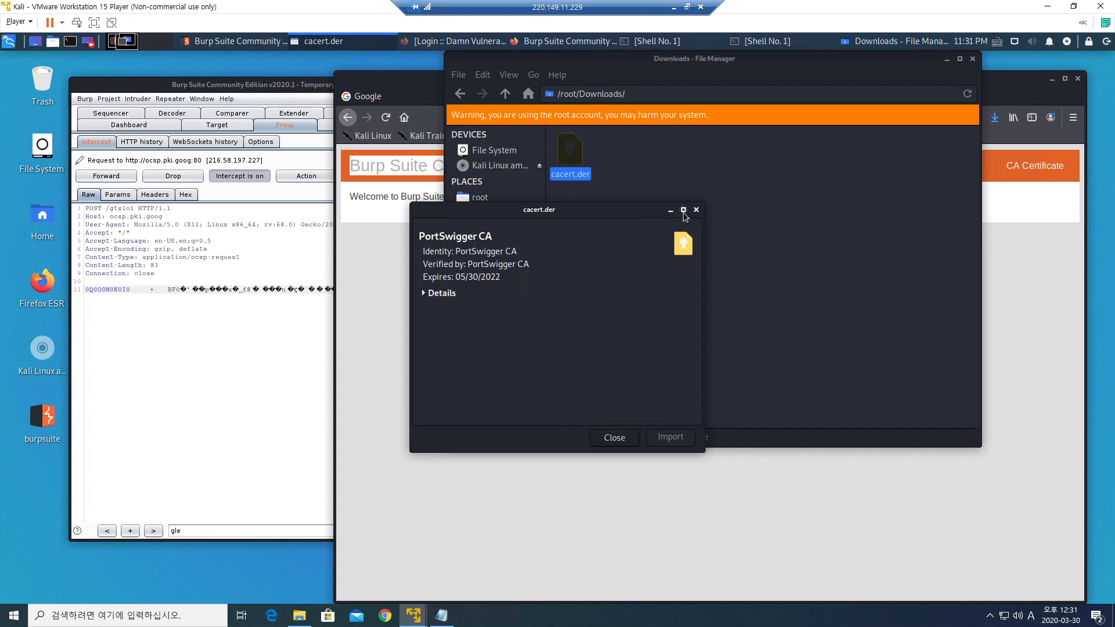
Maximize the certificate viewer, expand its details, and highlight the PortSwigger CA title, Version and Fingerprints heading.
click(683, 210)
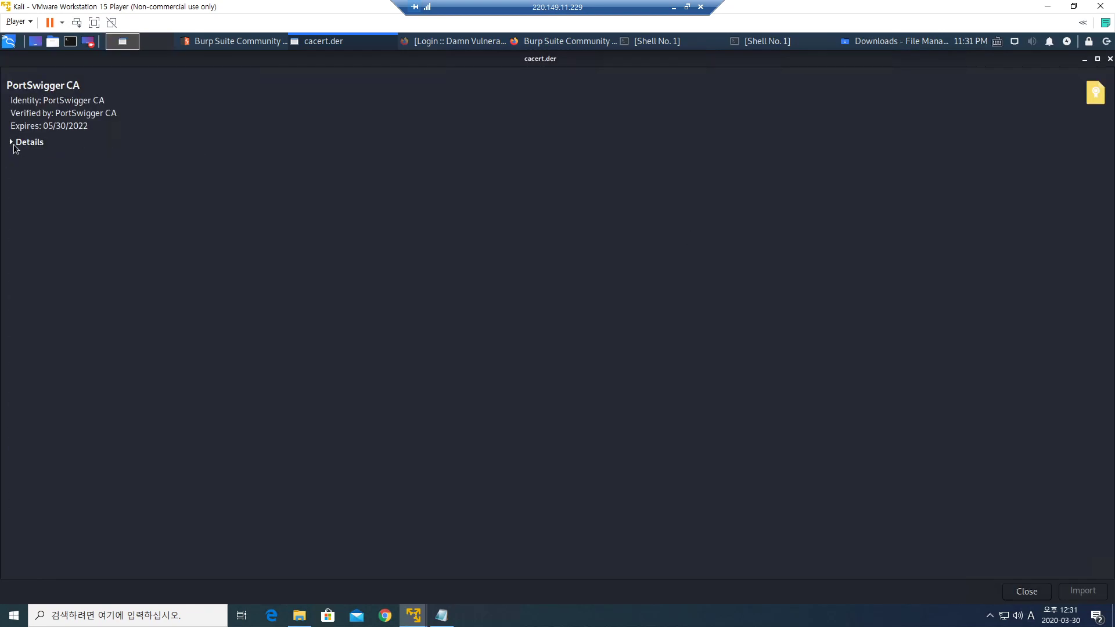
click(13, 144)
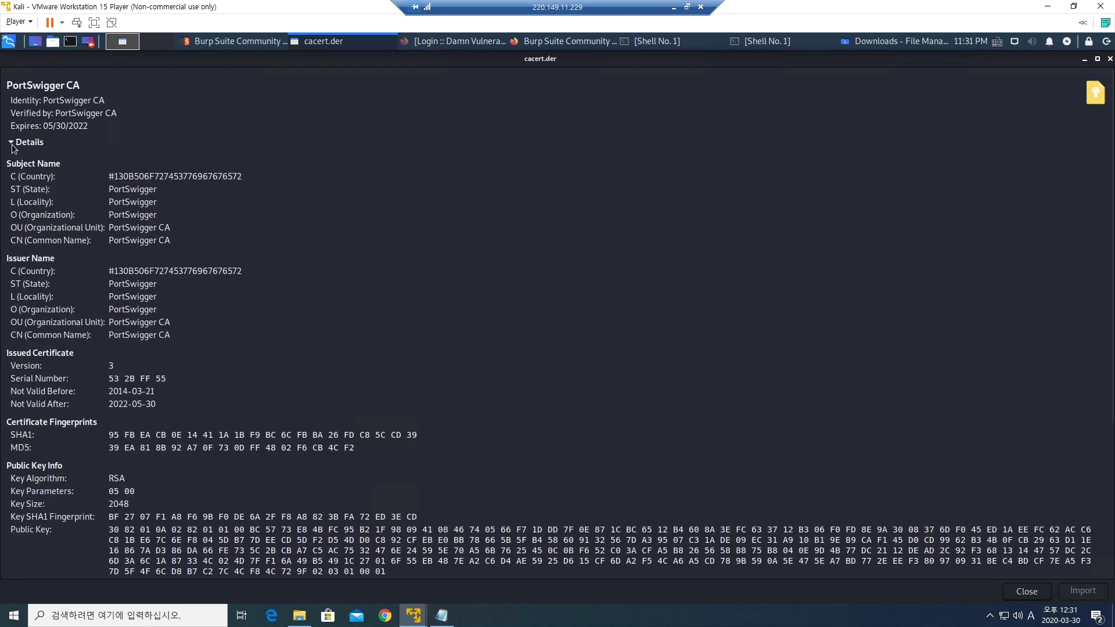
drag(13, 86, 73, 89)
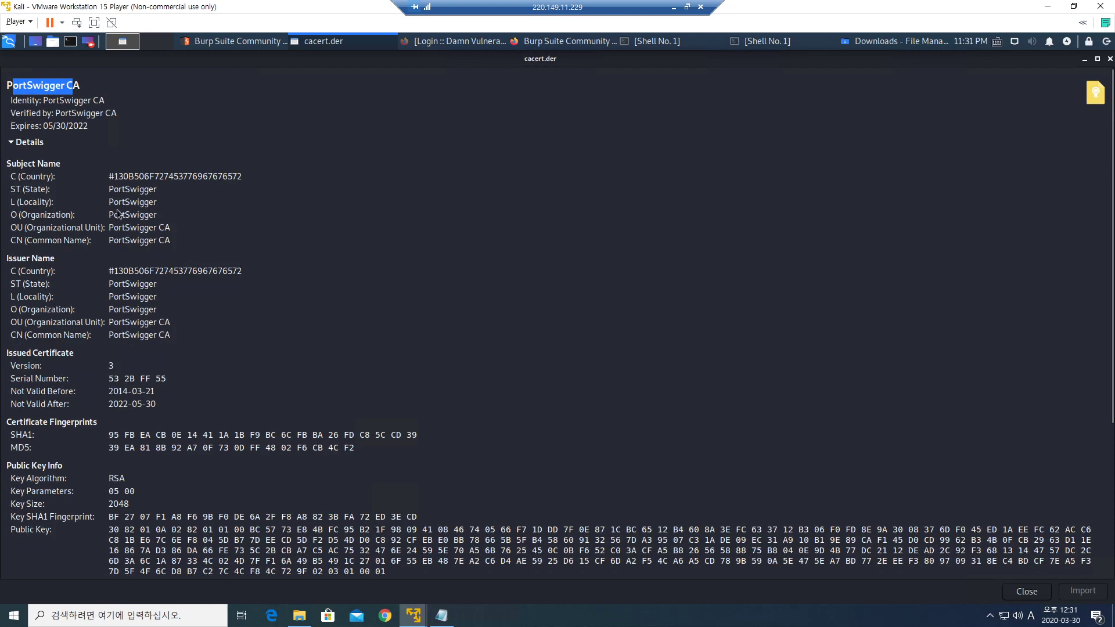
scroll(198, 232, down, 3)
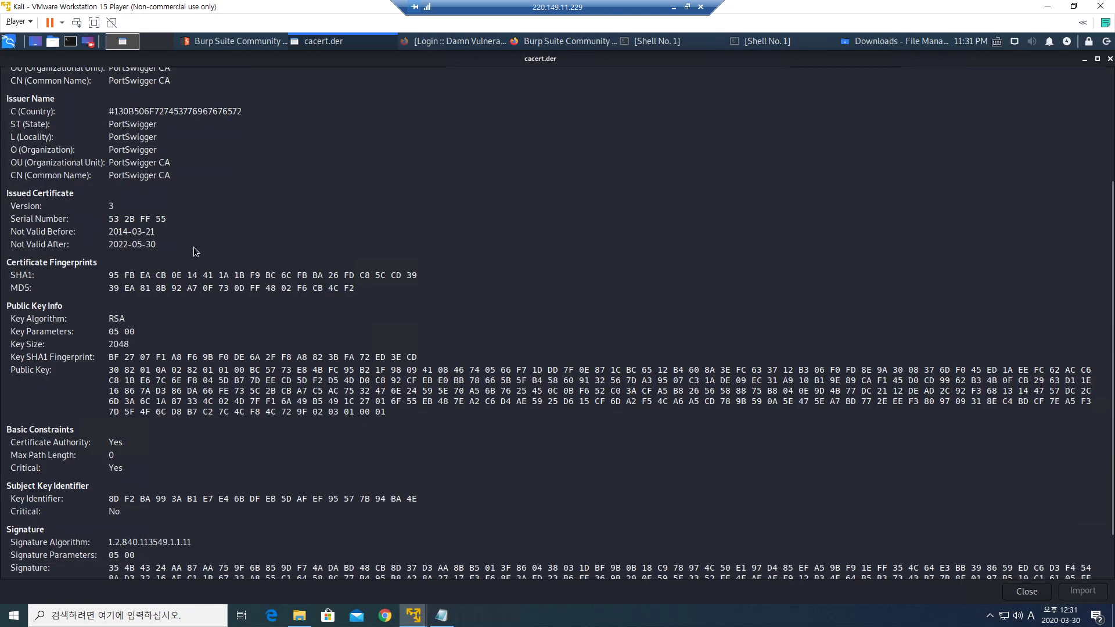
scroll(190, 240, up, 1)
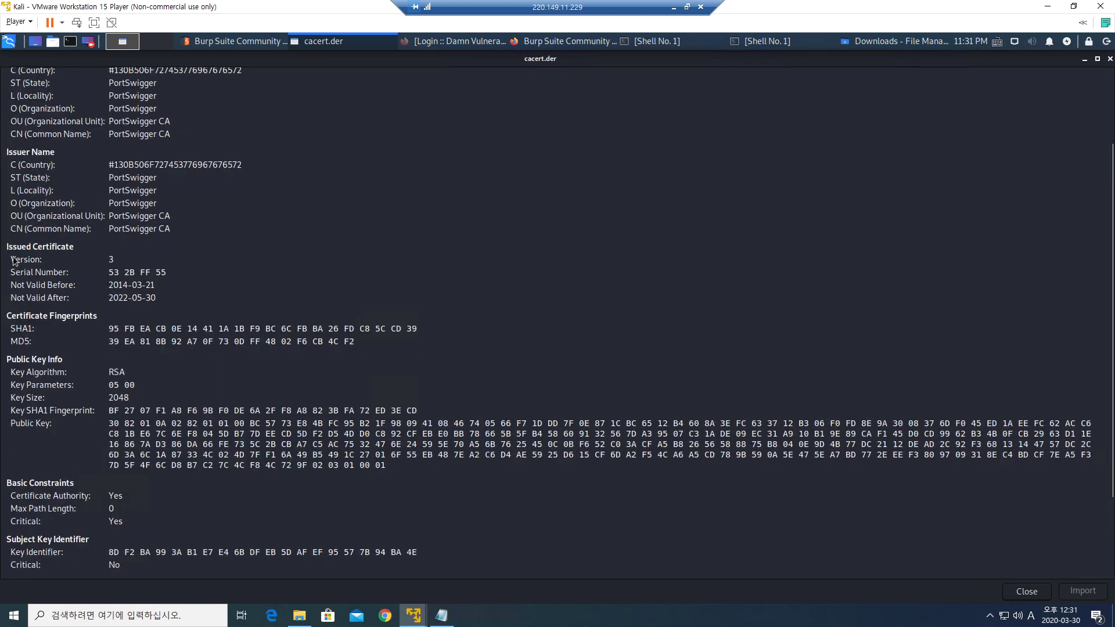
drag(15, 259, 121, 256)
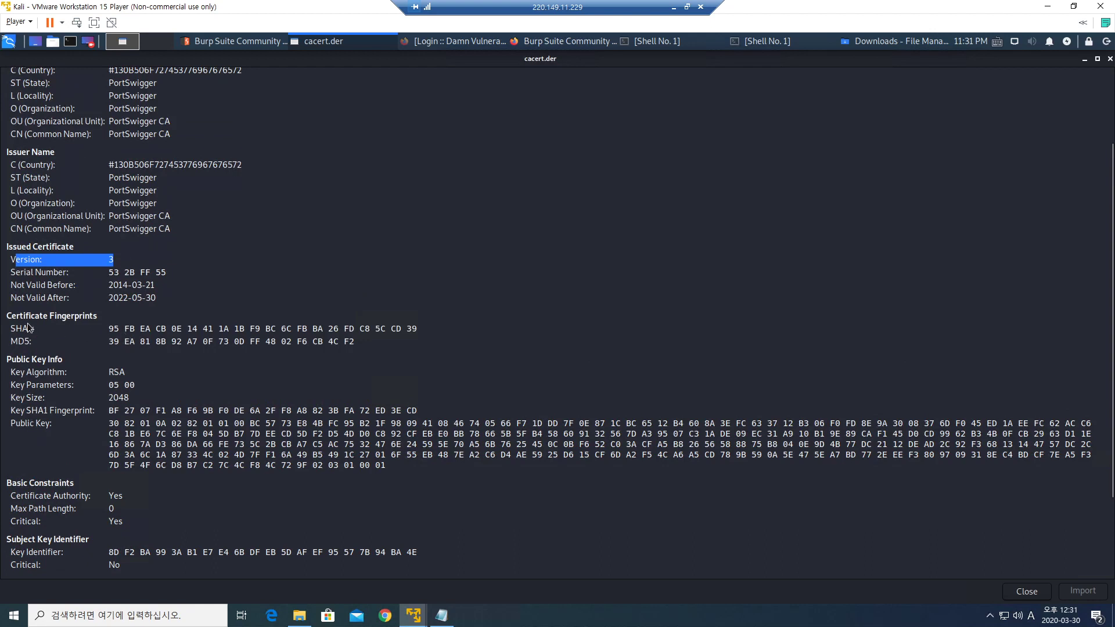
drag(16, 316, 69, 317)
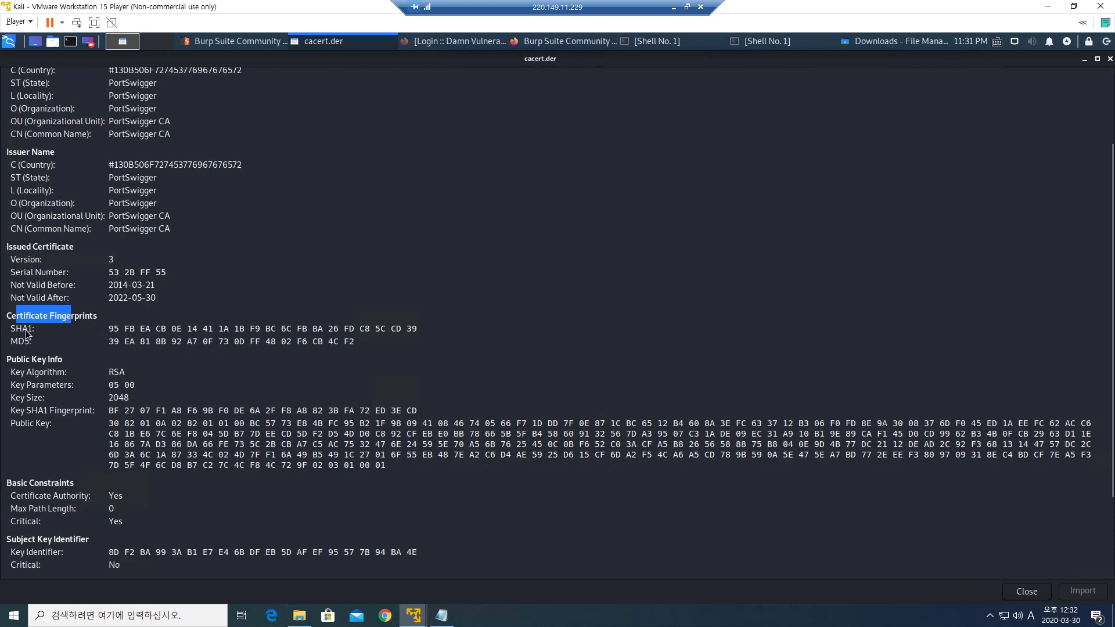
Highlight the SHA1 and MD5 fingerprints, RSA key algorithm, public key and key SHA1 values.
drag(16, 330, 31, 336)
drag(108, 329, 271, 329)
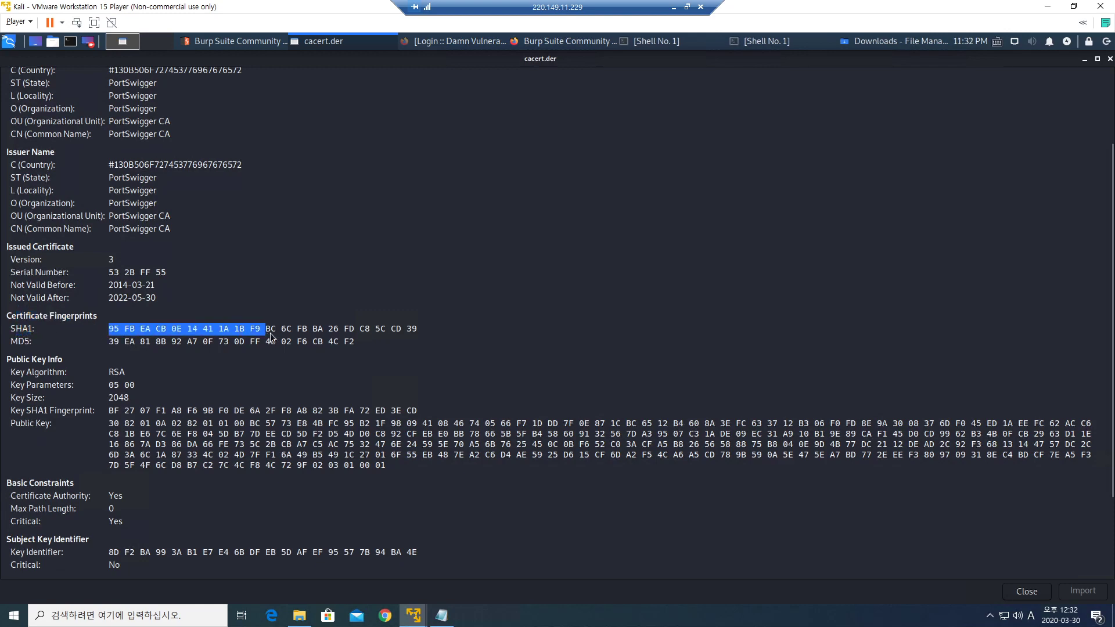
drag(115, 342, 225, 347)
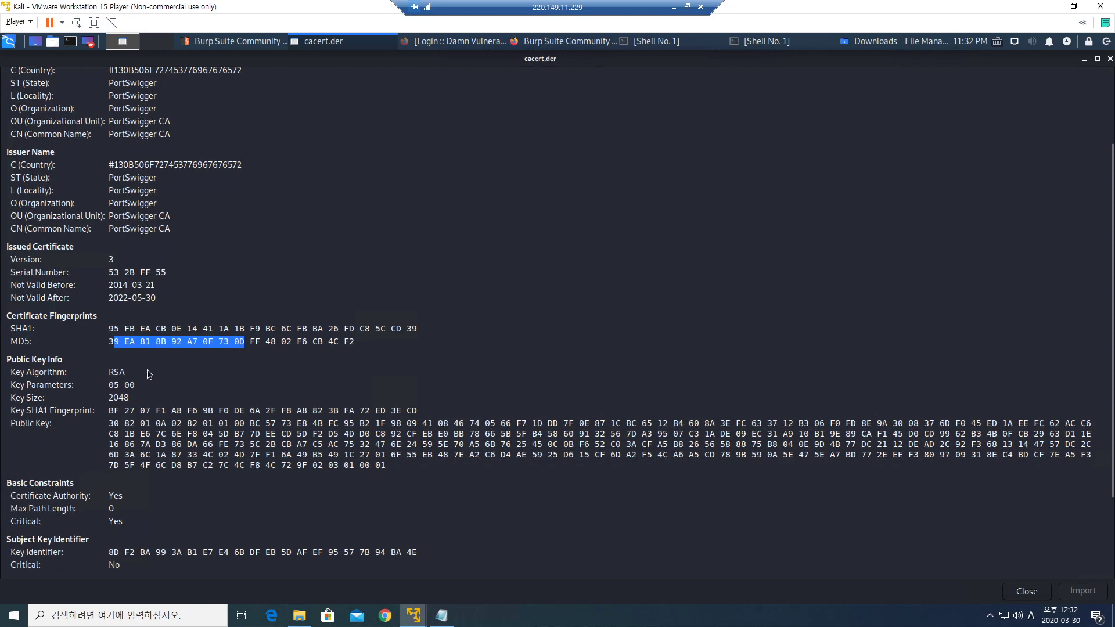
drag(108, 374, 147, 370)
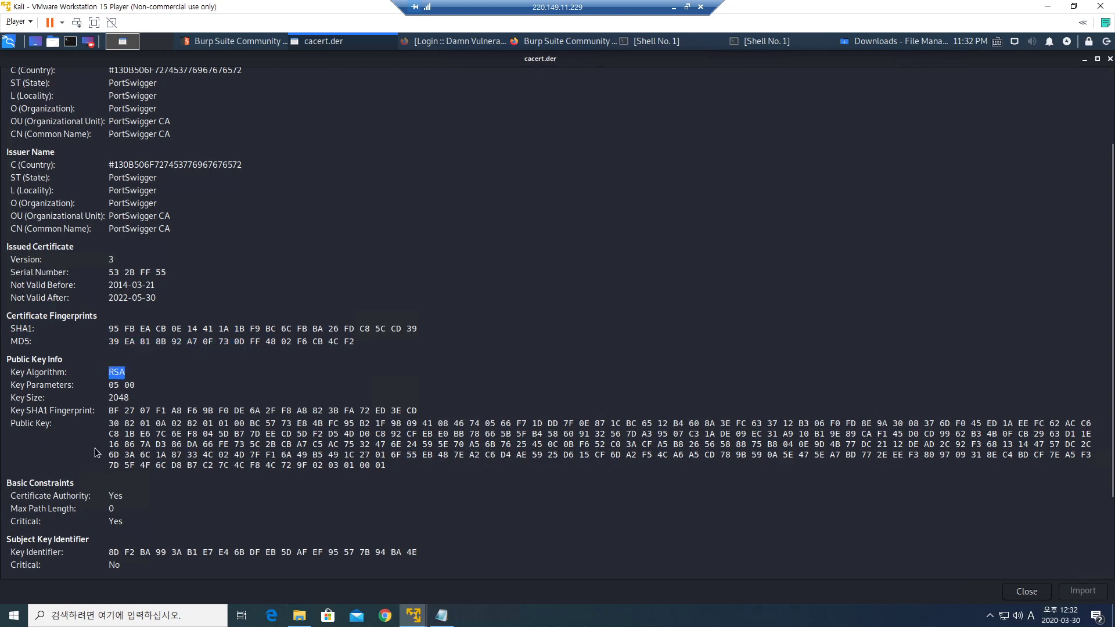
drag(26, 424, 399, 468)
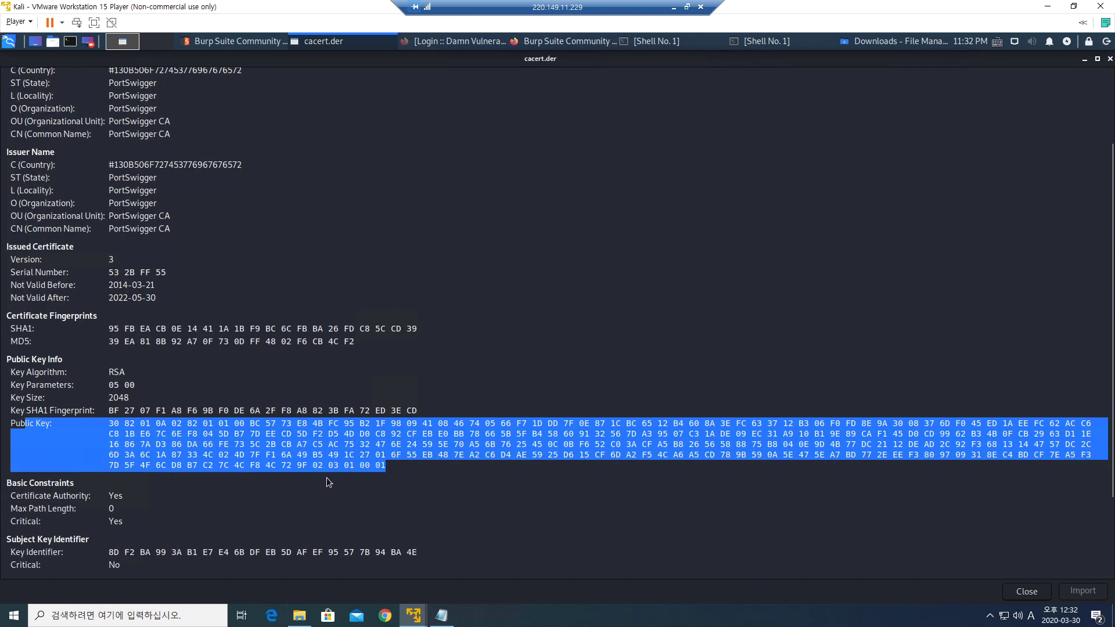
drag(31, 411, 412, 416)
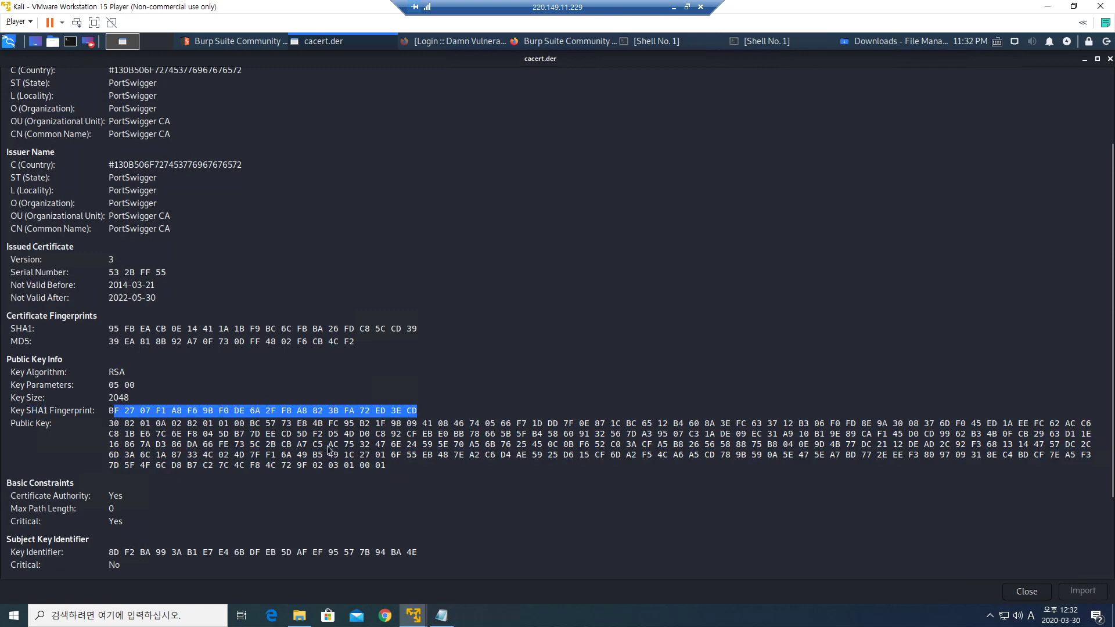
Highlight the Signature hex value, then restore and close the certificate viewer.
scroll(316, 464, down, 3)
scroll(314, 476, down, 1)
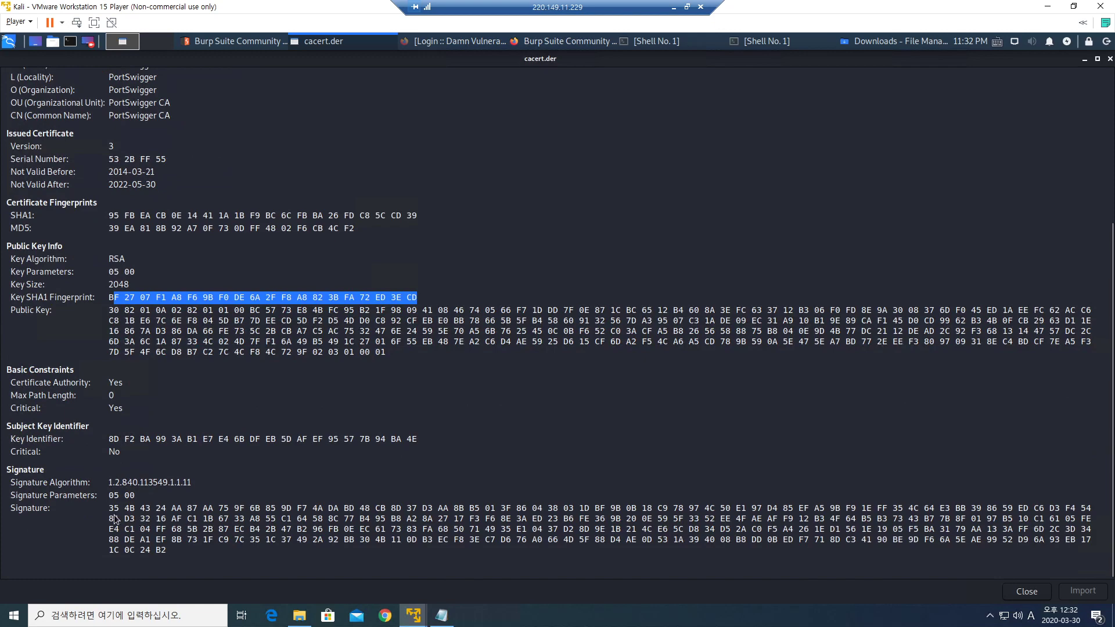
drag(110, 510, 184, 555)
click(186, 551)
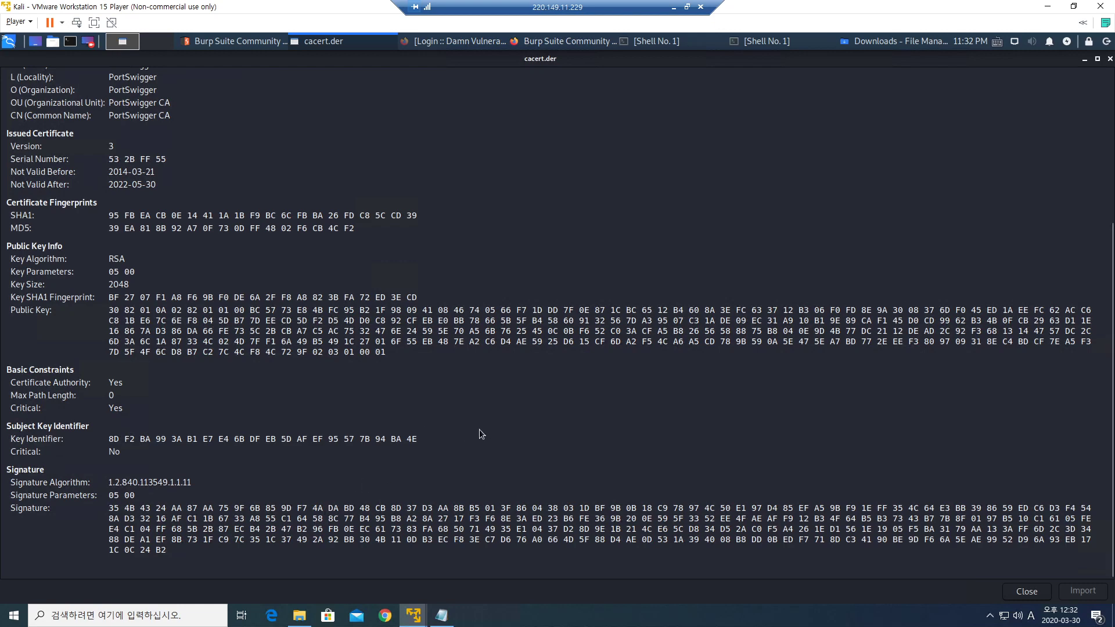
click(1097, 59)
click(697, 210)
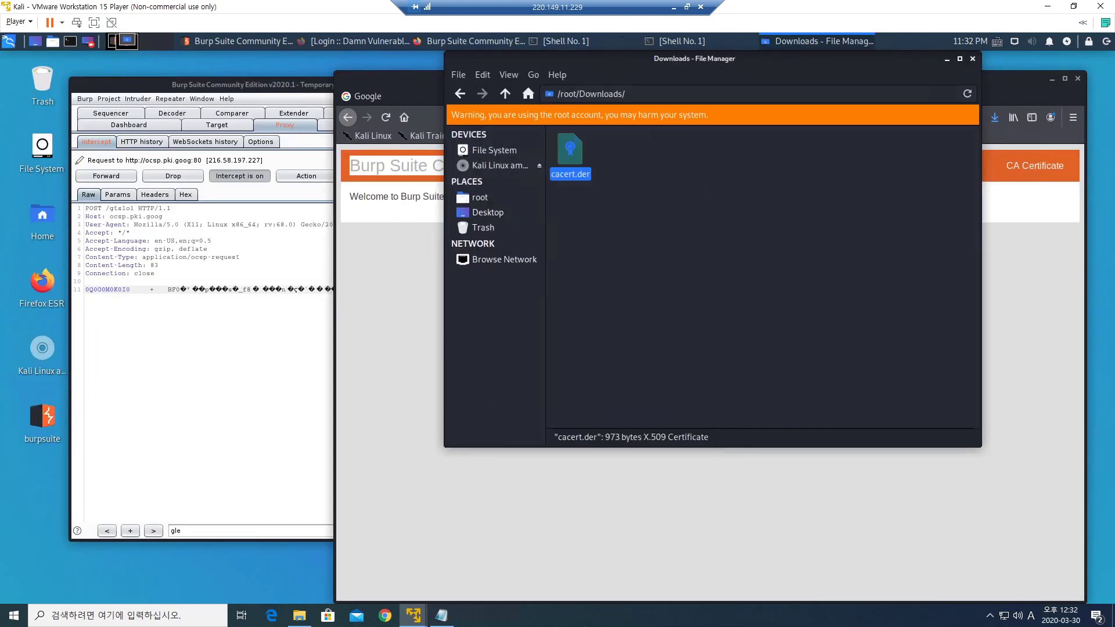
Close the file manager and scroll Firefox's Privacy & Security preferences down to Certificates.
click(973, 58)
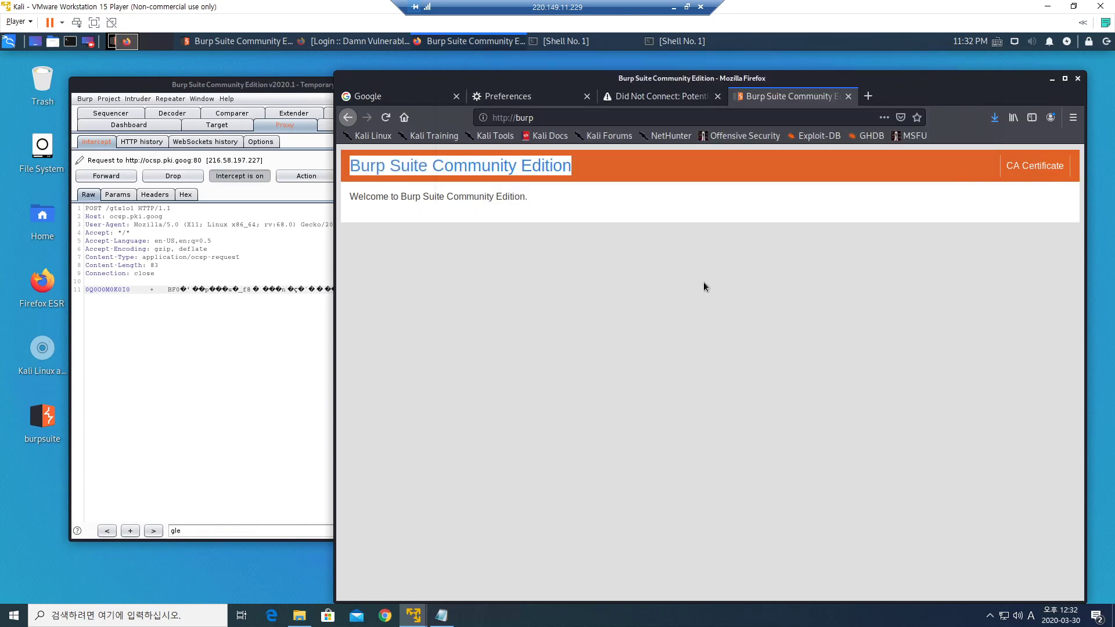
click(508, 98)
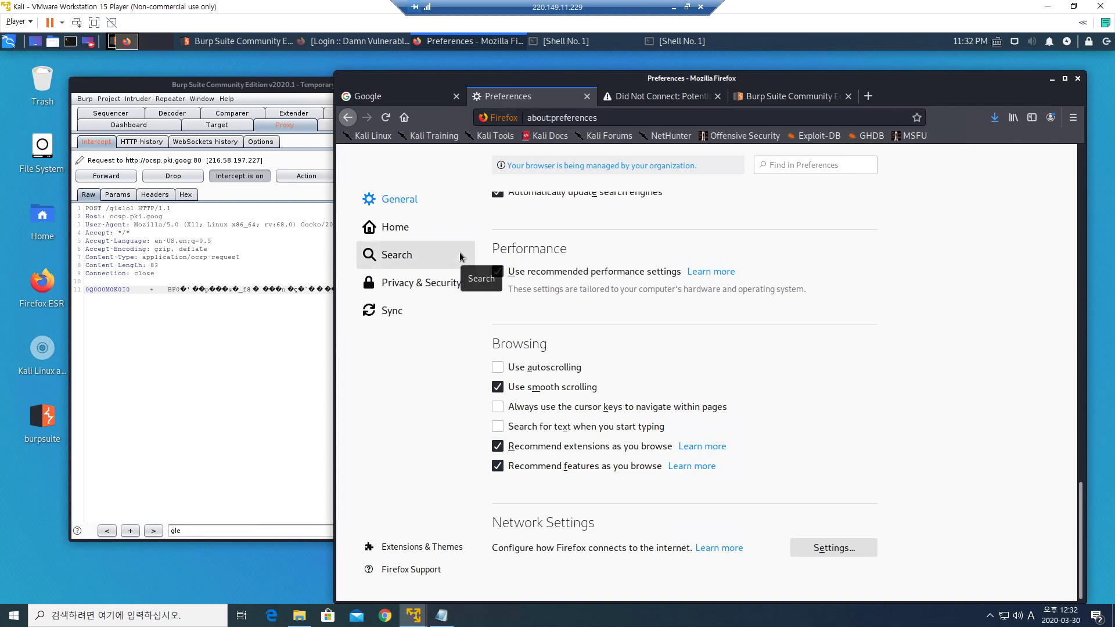
click(389, 289)
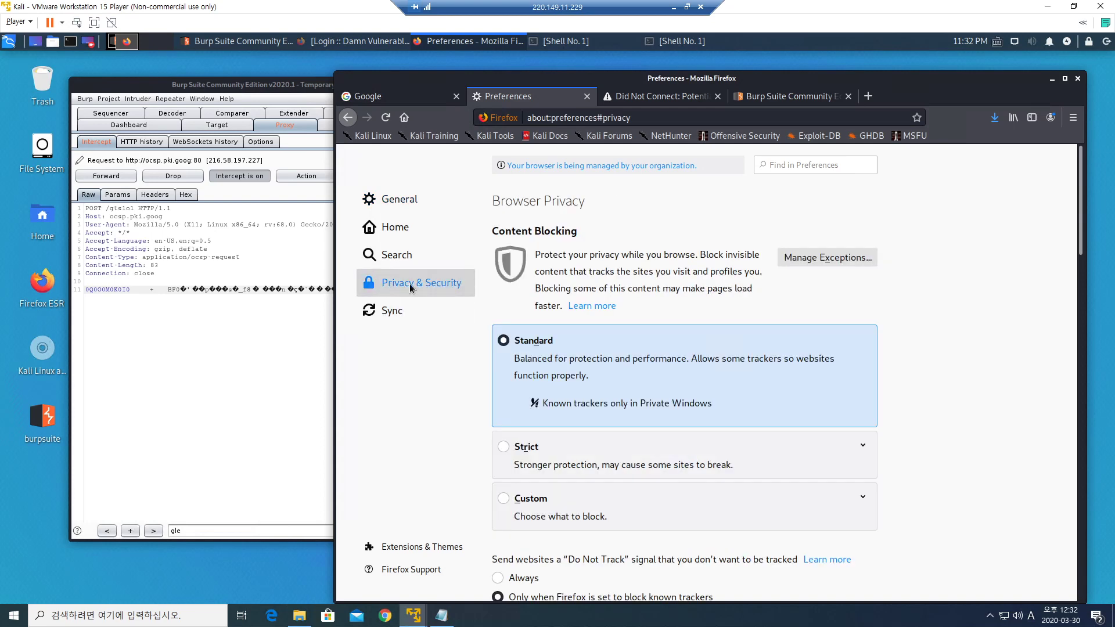
scroll(656, 360, down, 3)
scroll(651, 356, down, 10)
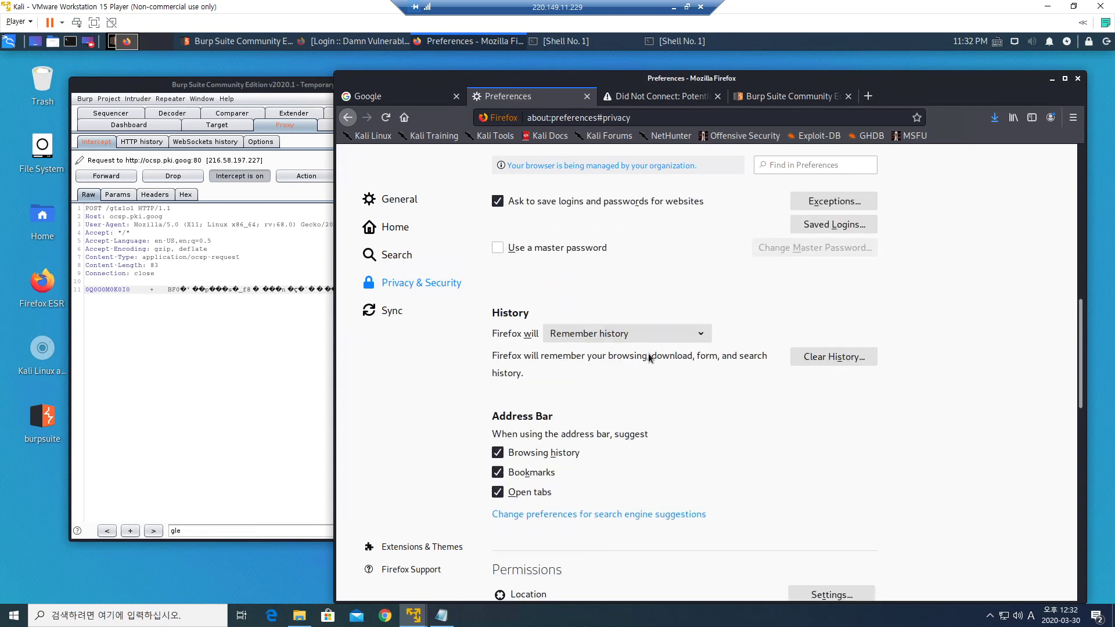
scroll(642, 355, down, 8)
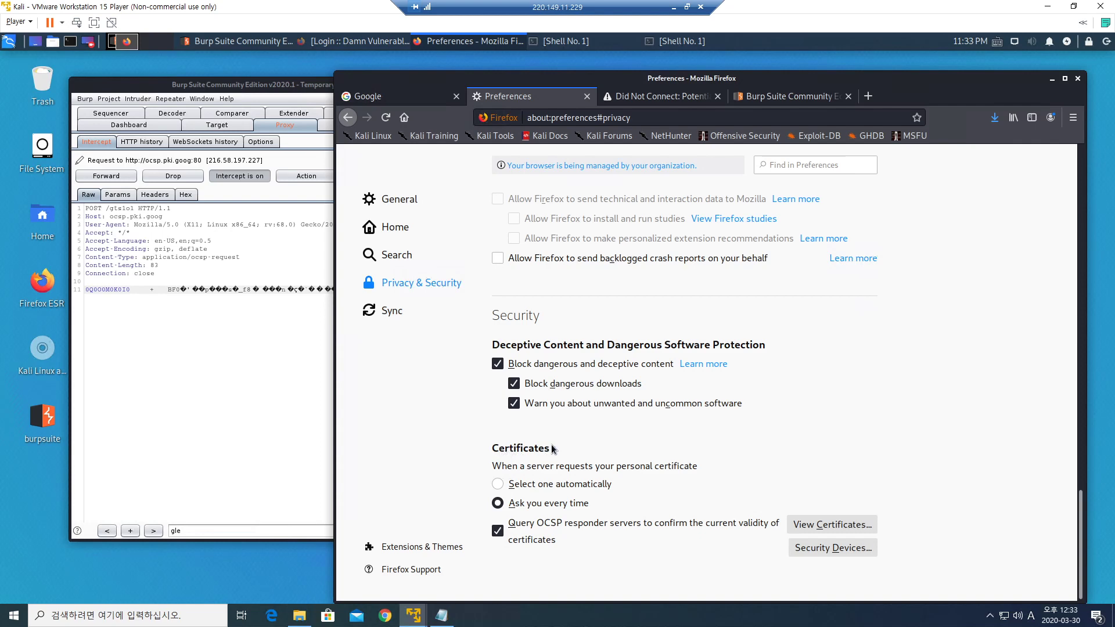
Browse the Certificate Manager's Your Certificates, People, Servers and Authorities lists, then begin importing a CA file.
click(815, 526)
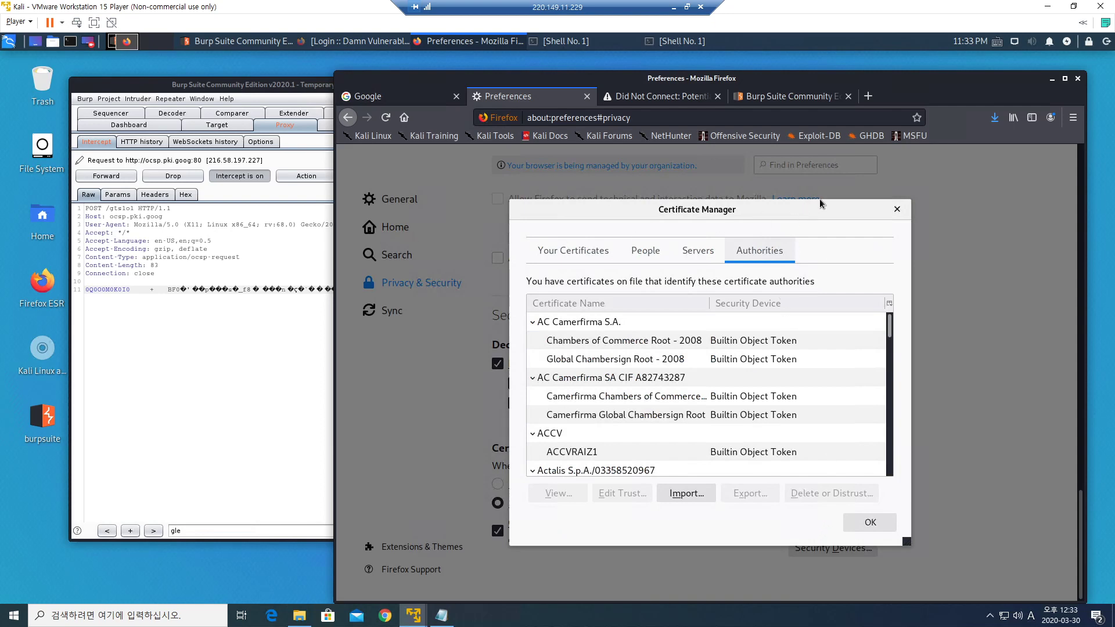
click(573, 254)
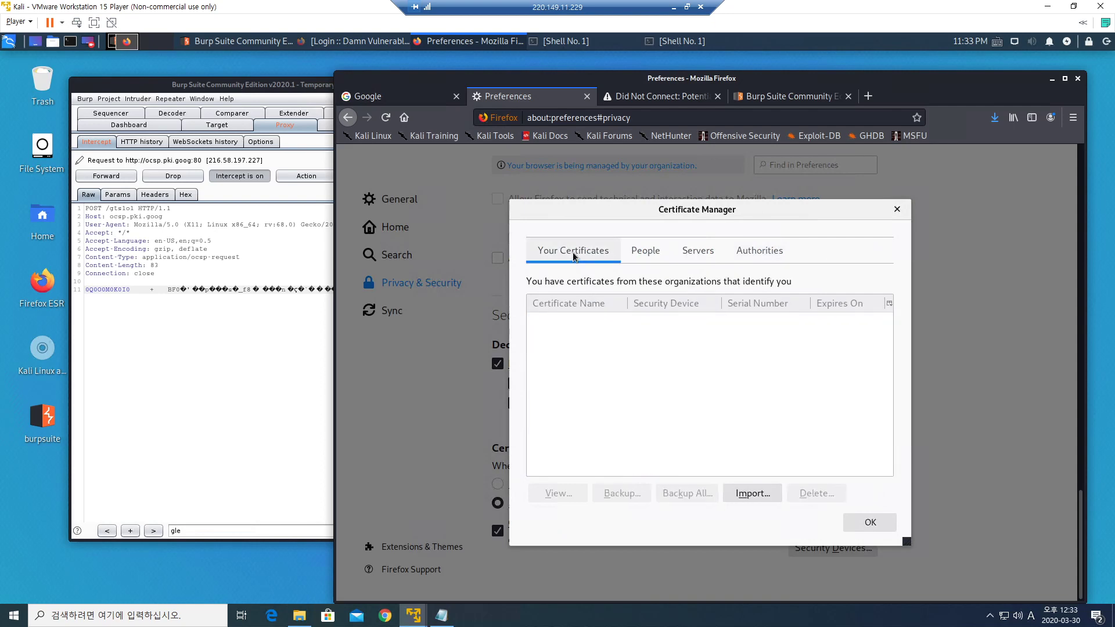
click(639, 256)
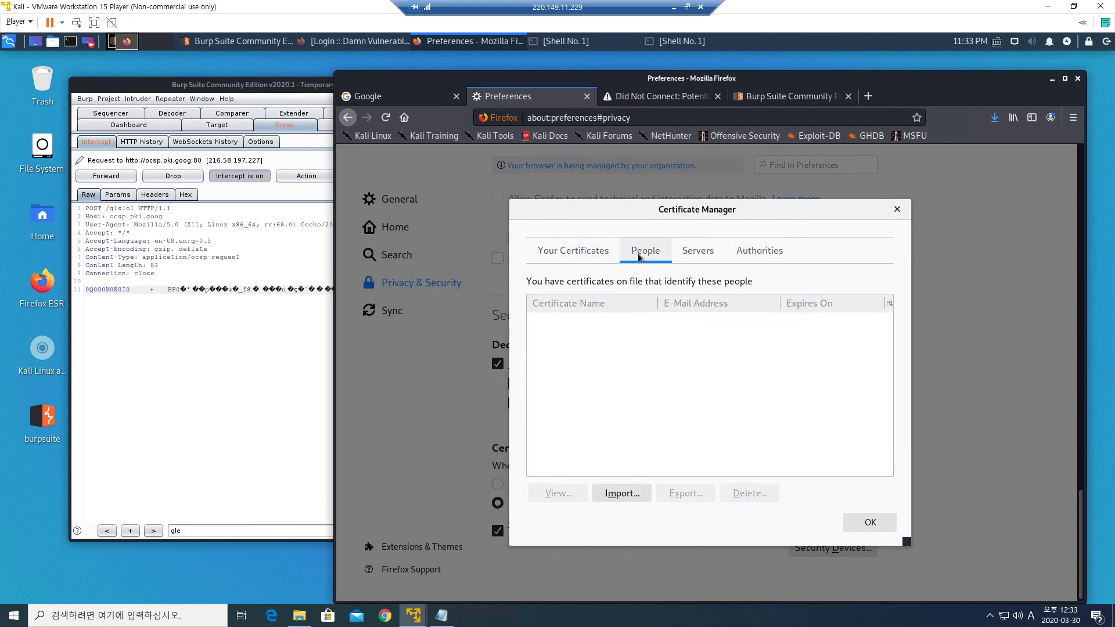
click(705, 254)
click(767, 254)
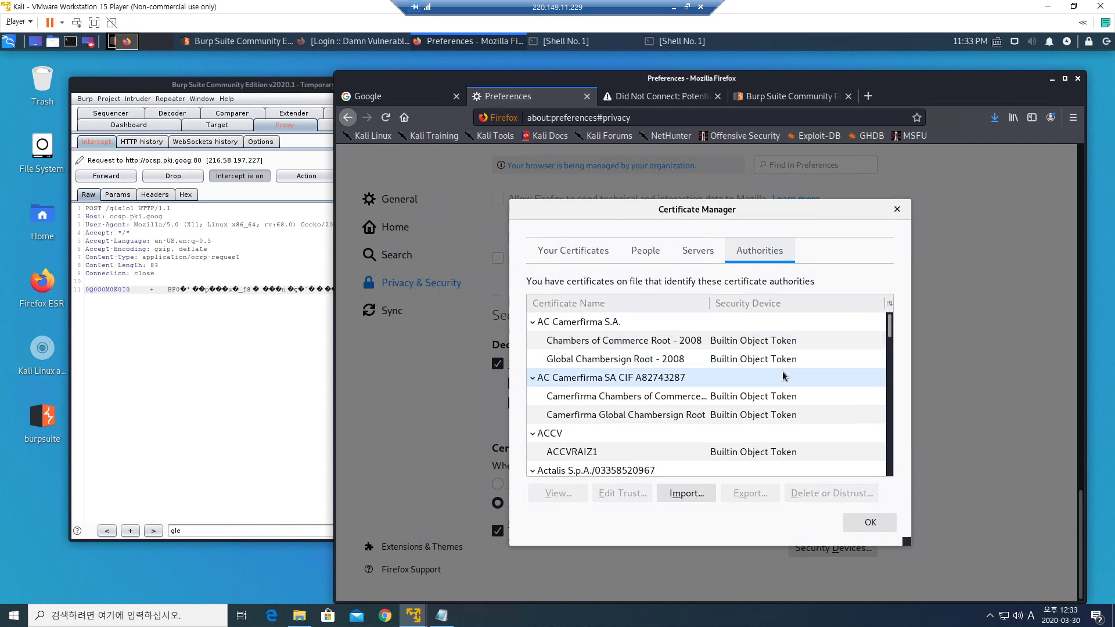
click(692, 494)
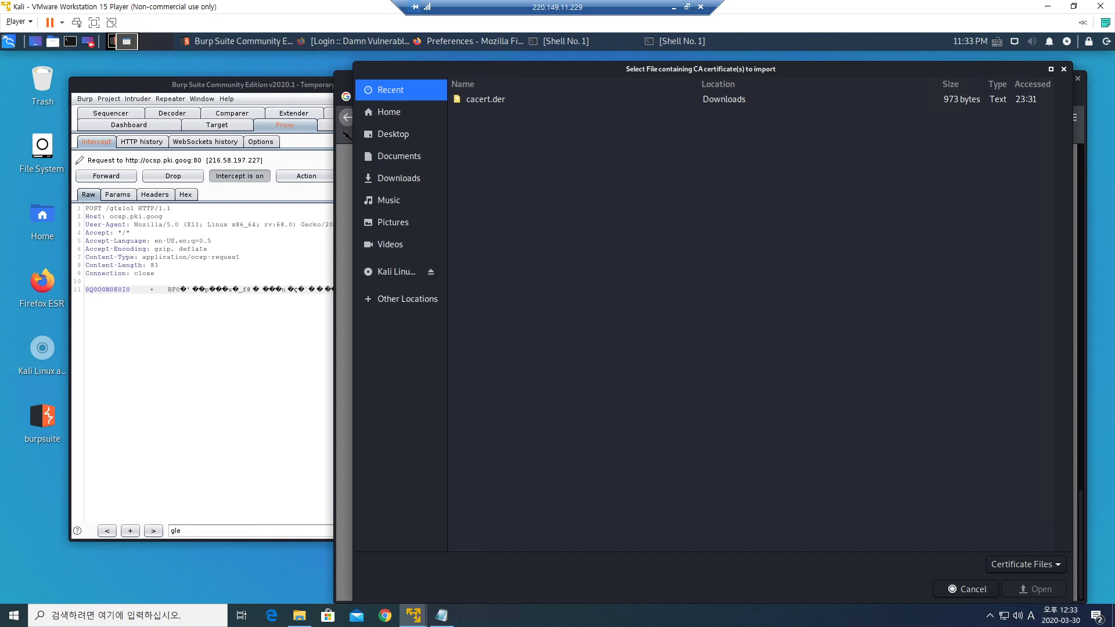
Import cacert.der from the Downloads folder as a CA certificate.
click(1064, 69)
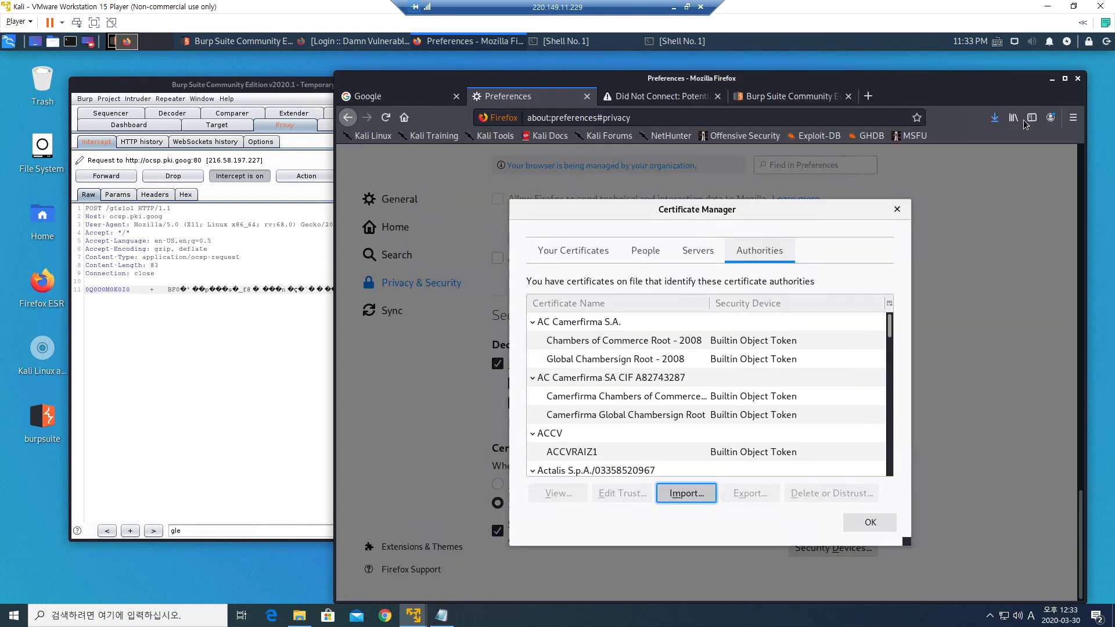
click(691, 493)
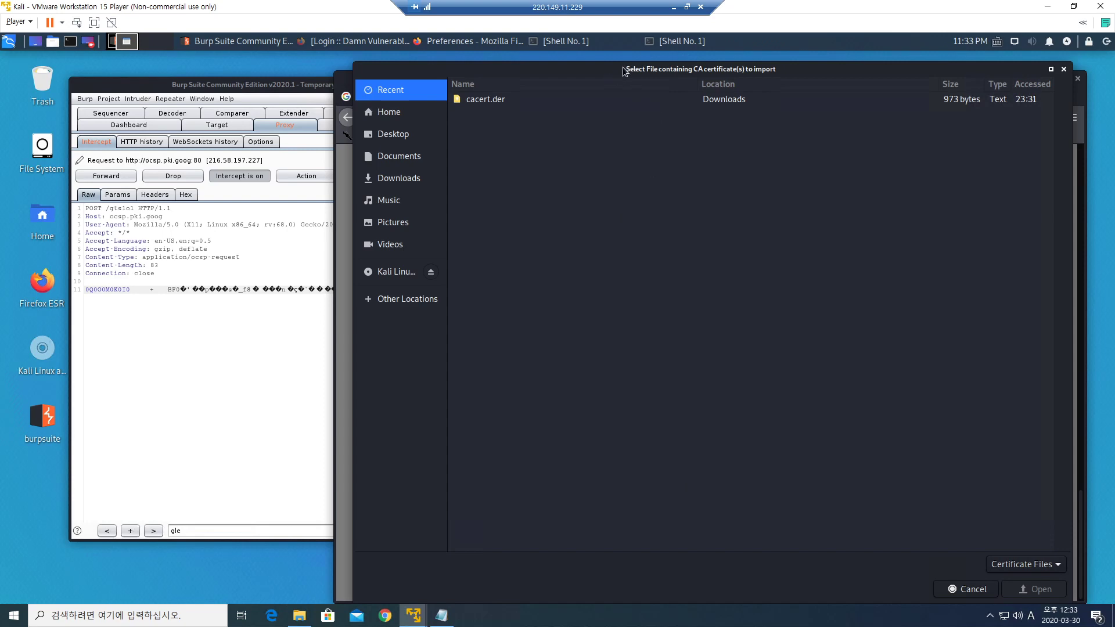
drag(624, 71, 601, 60)
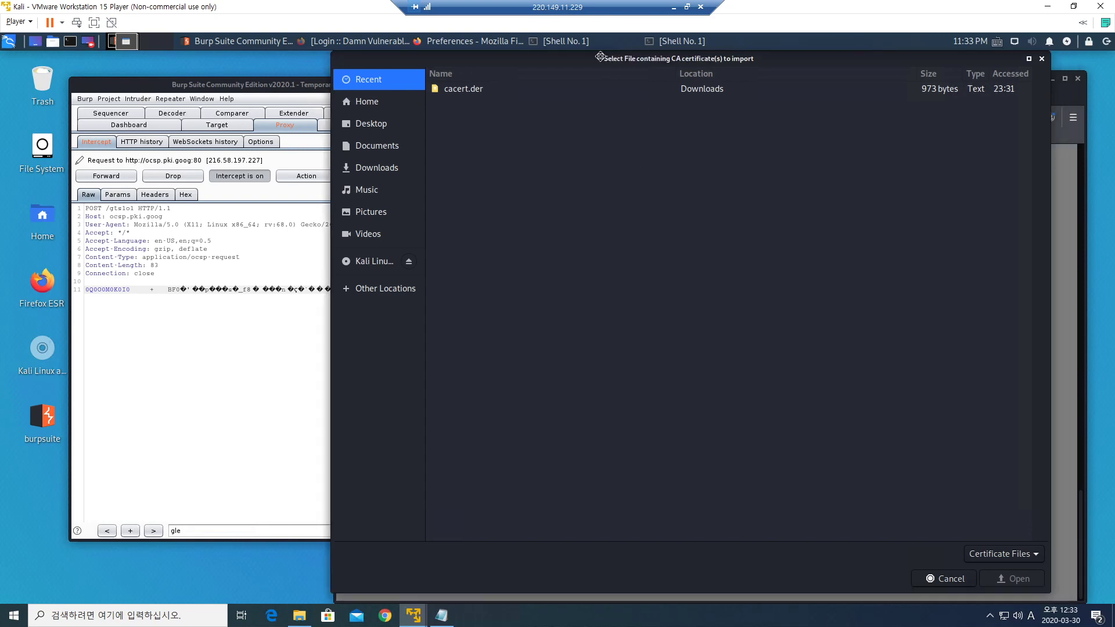
click(379, 169)
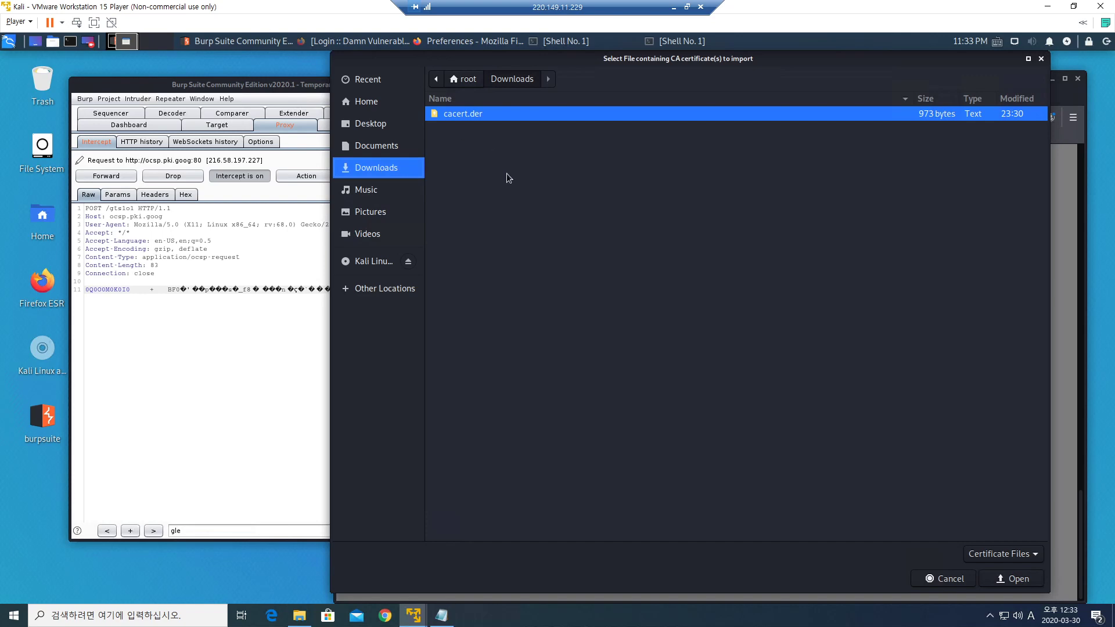
double_click(476, 116)
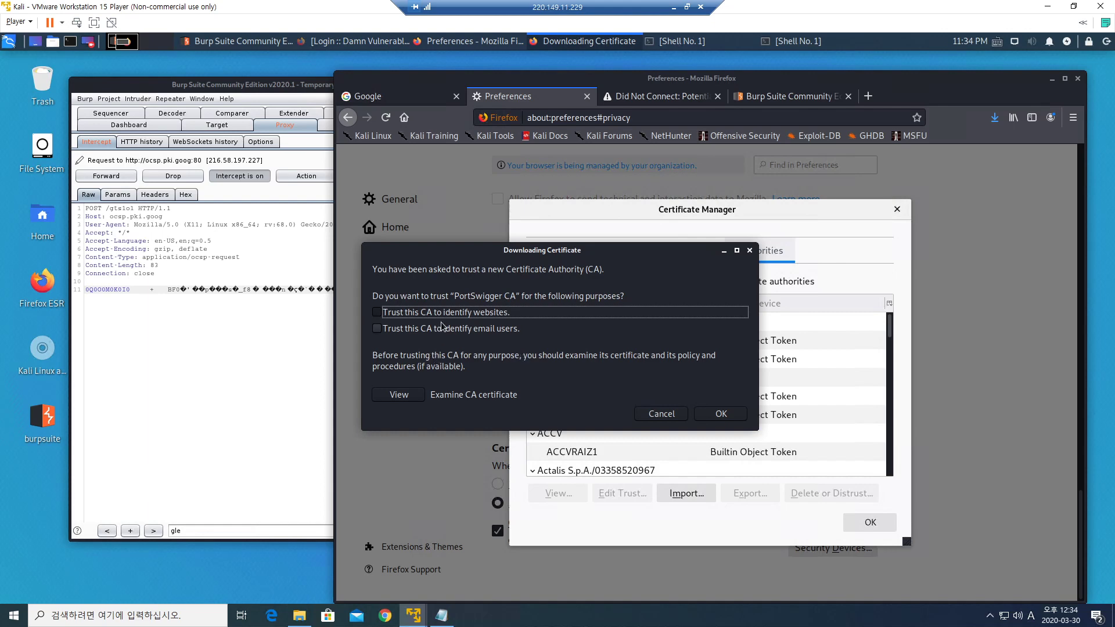
Trust PortSwigger CA to identify websites and email users, then close the Certificate Manager.
click(377, 313)
click(377, 329)
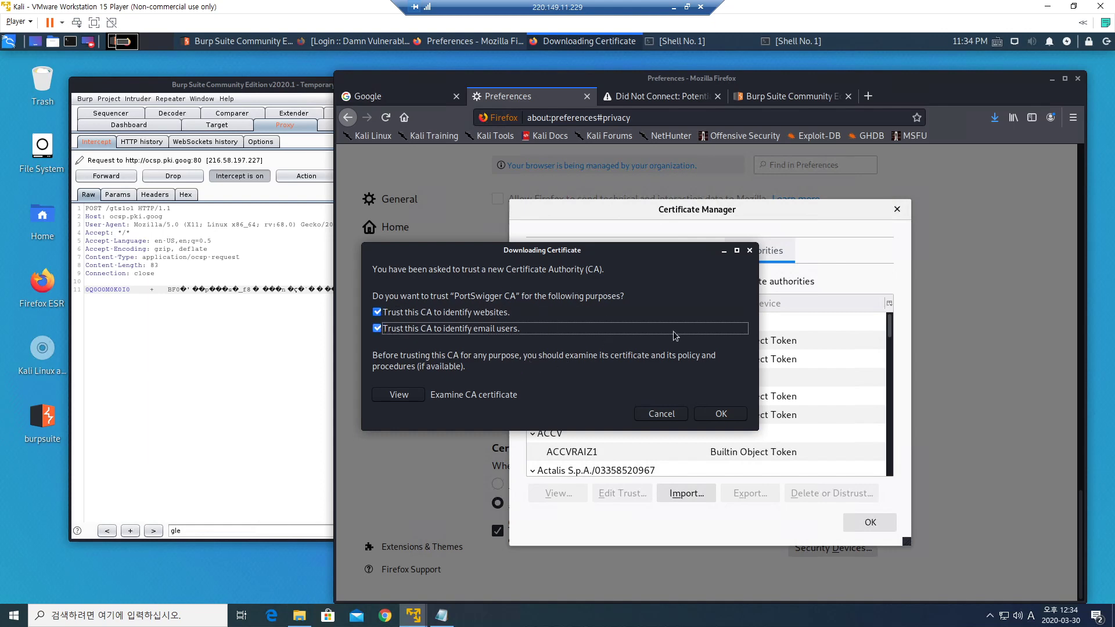
click(721, 415)
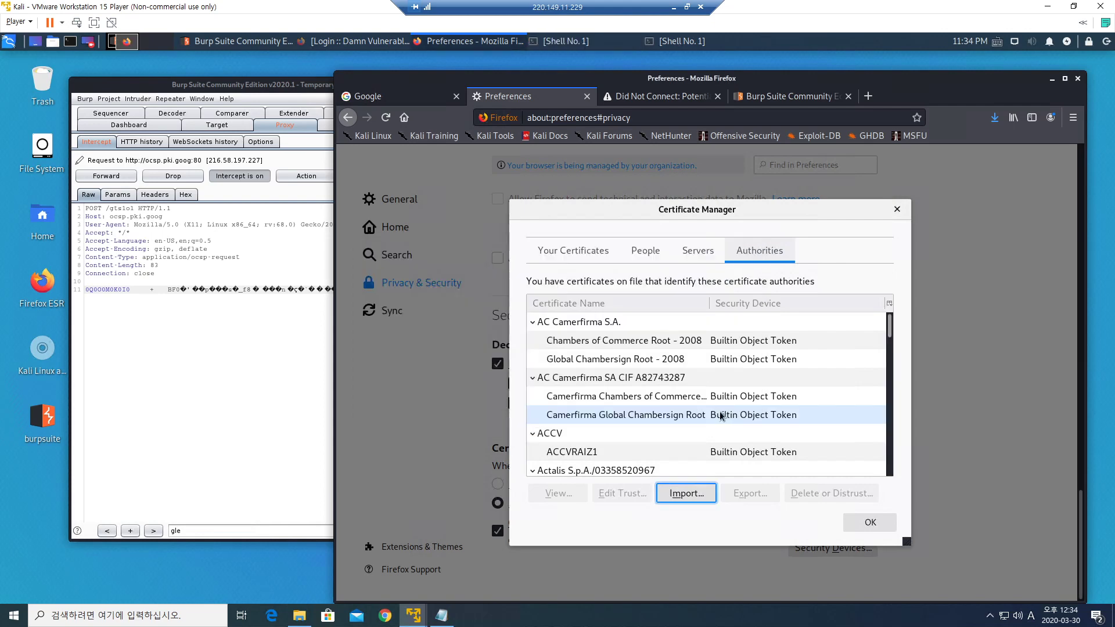
click(875, 522)
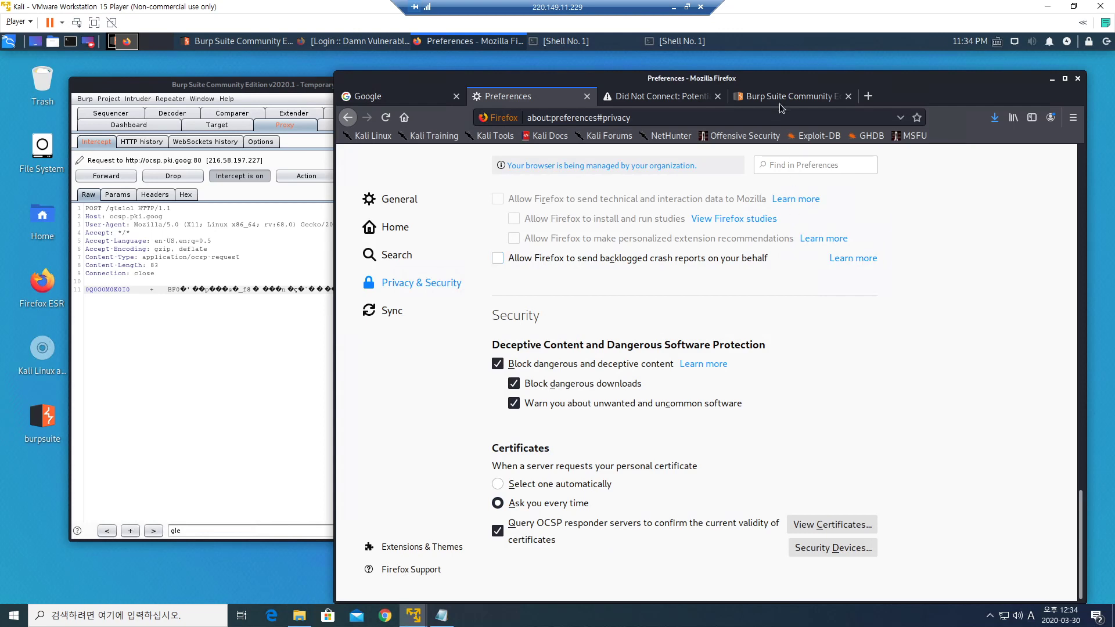
click(678, 103)
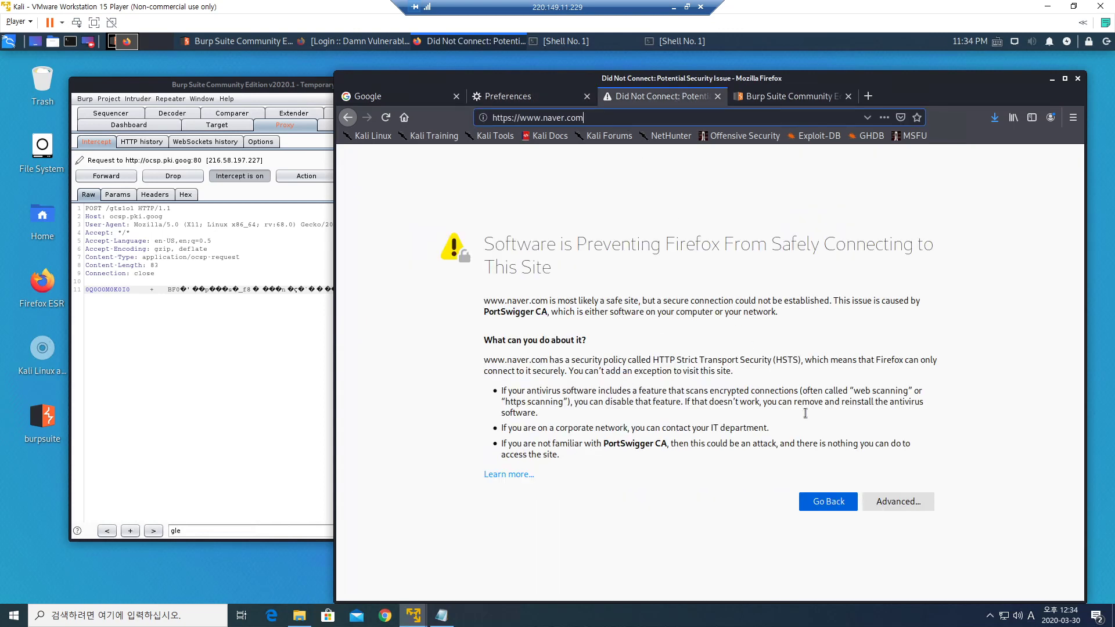
click(598, 119)
key(Return)
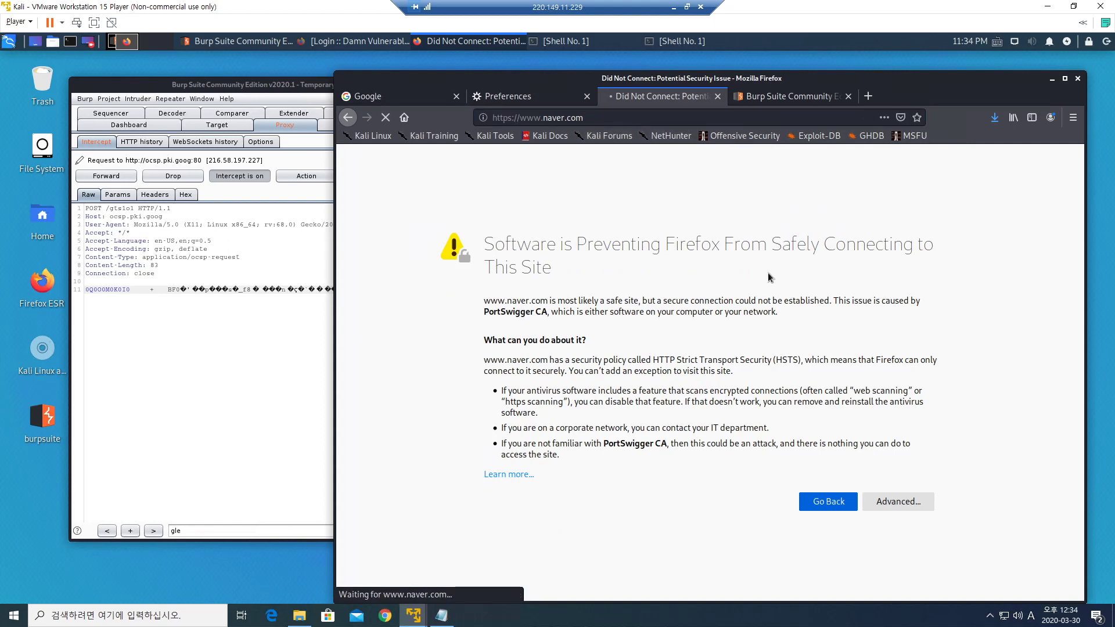
click(105, 176)
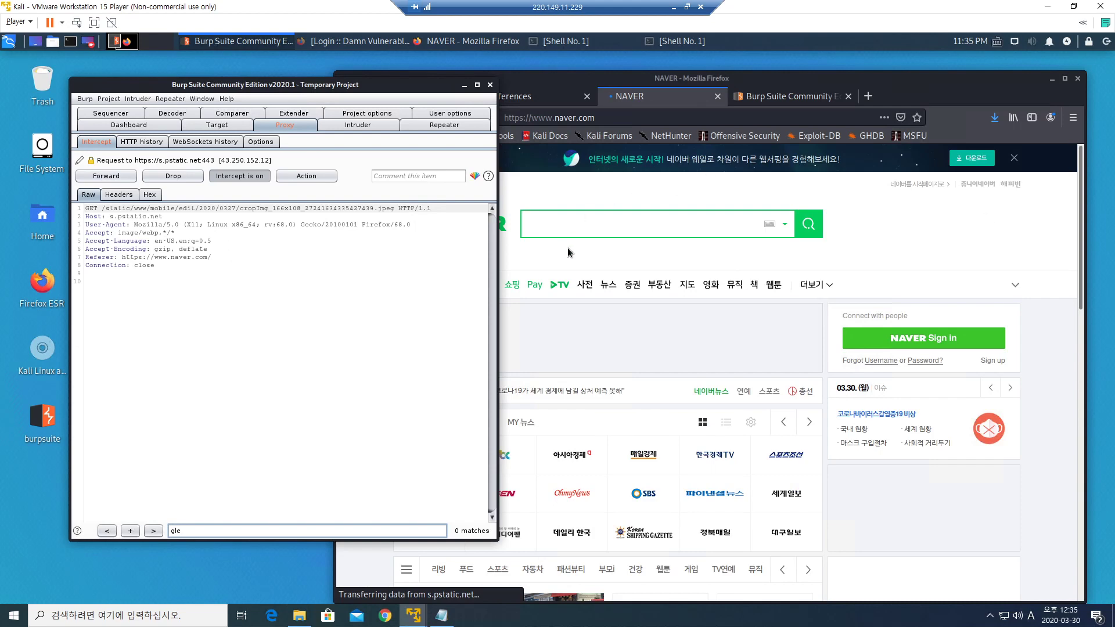
click(642, 224)
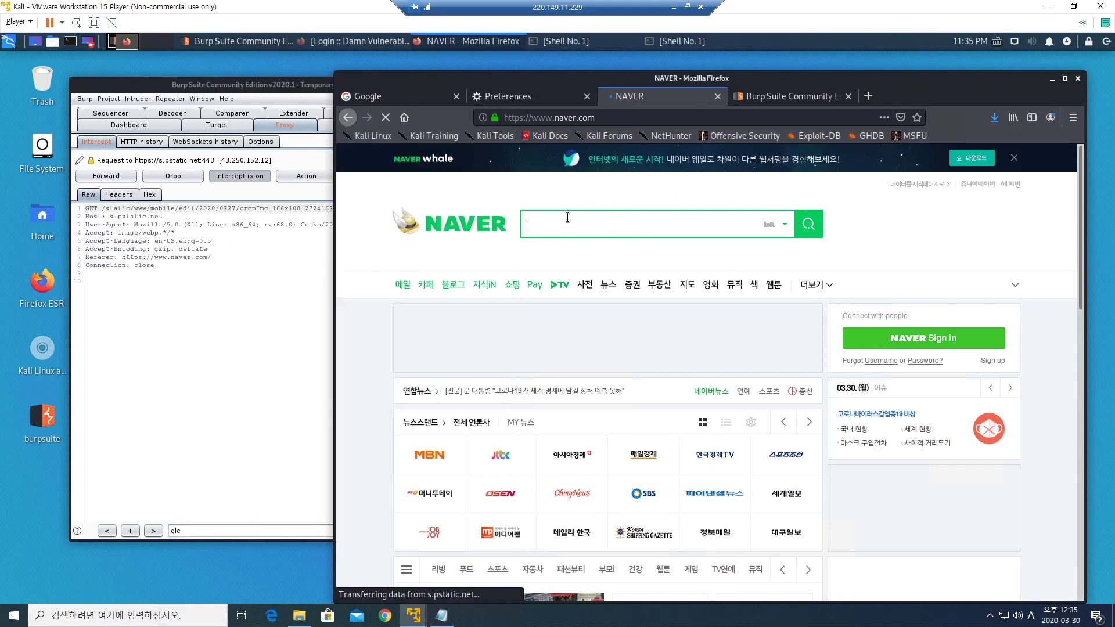
click(111, 177)
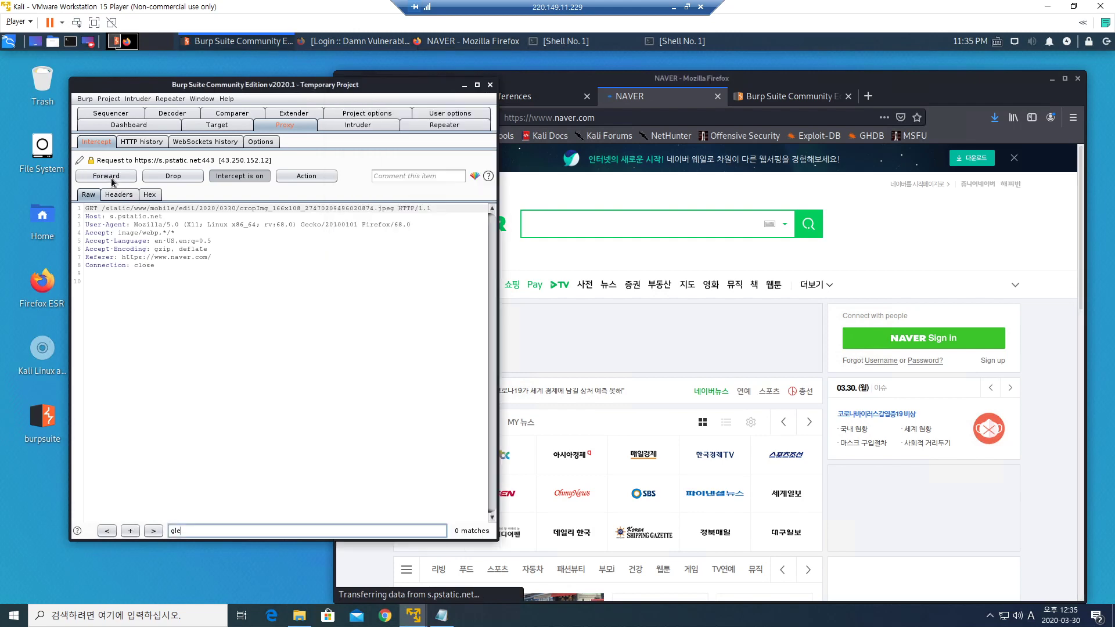
click(561, 222)
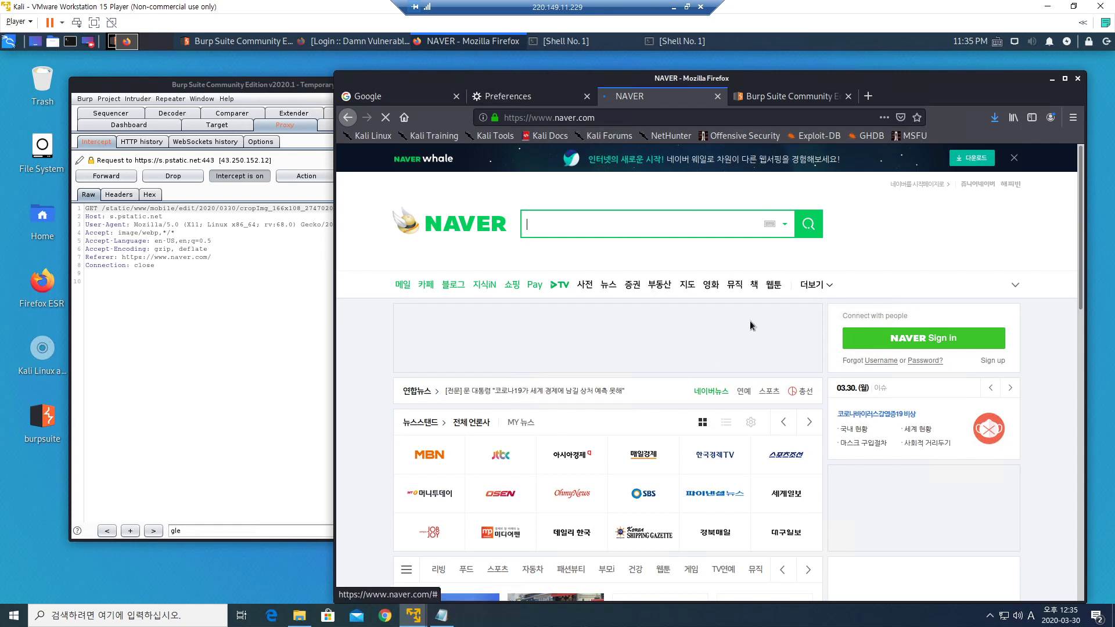
Navigate the tab to google via the address bar.
click(601, 121)
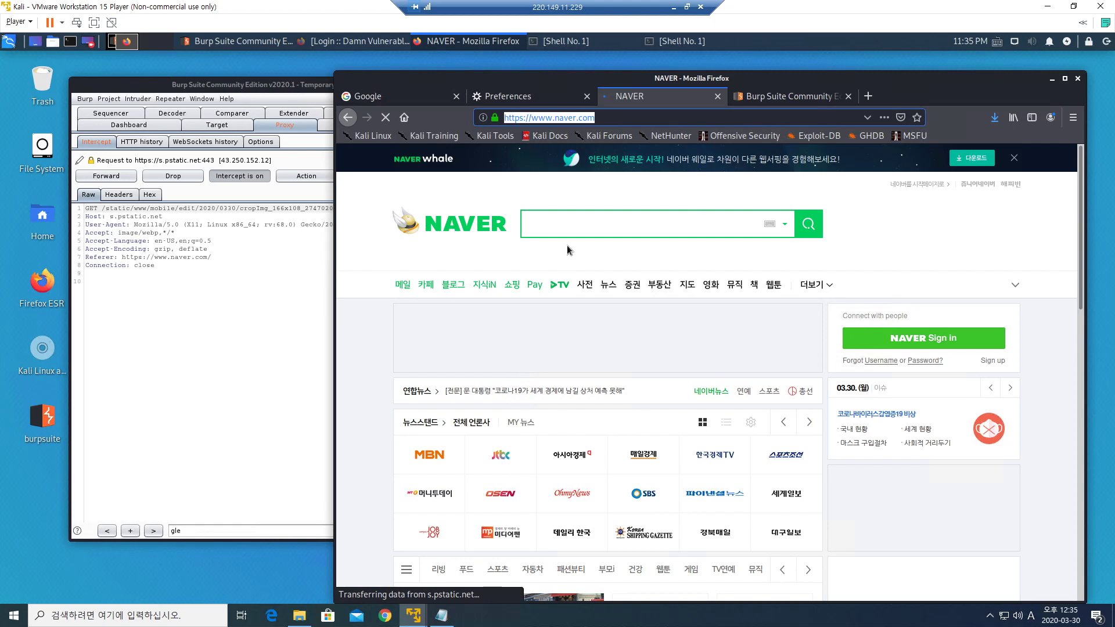
text(google)
key(Return)
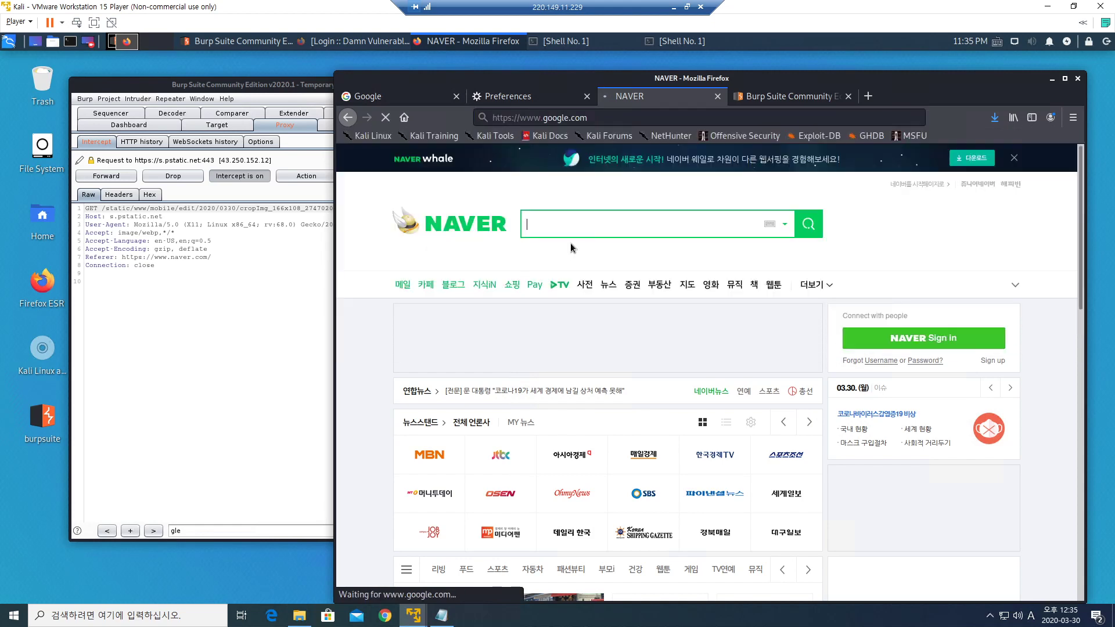
Forward the remaining held naver and Google requests in Burp's Intercept tab.
click(271, 446)
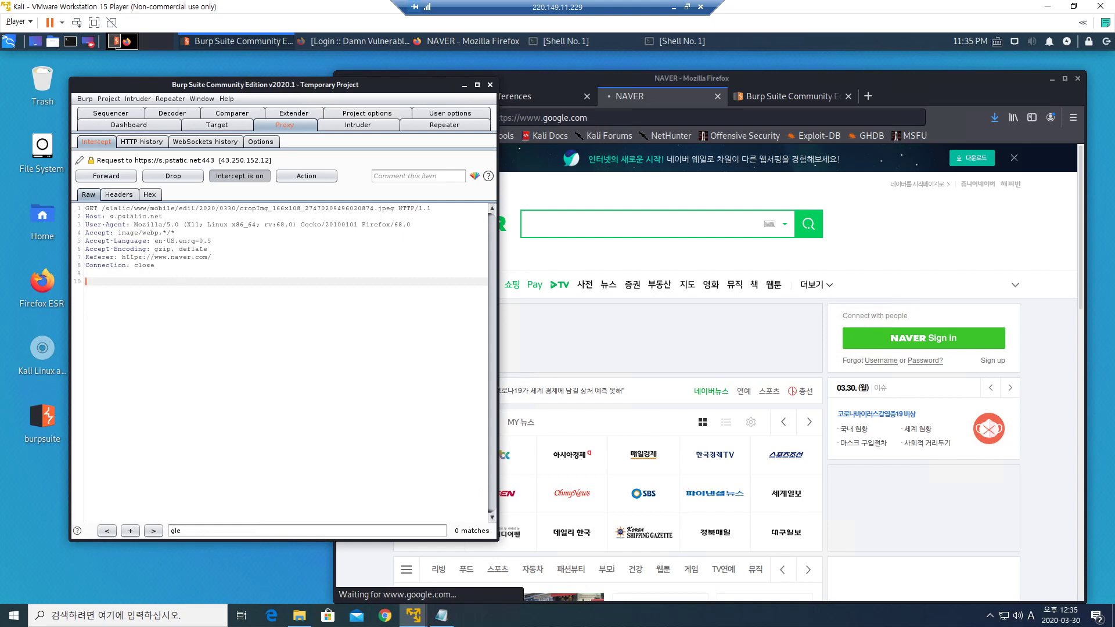
drag(85, 208, 156, 266)
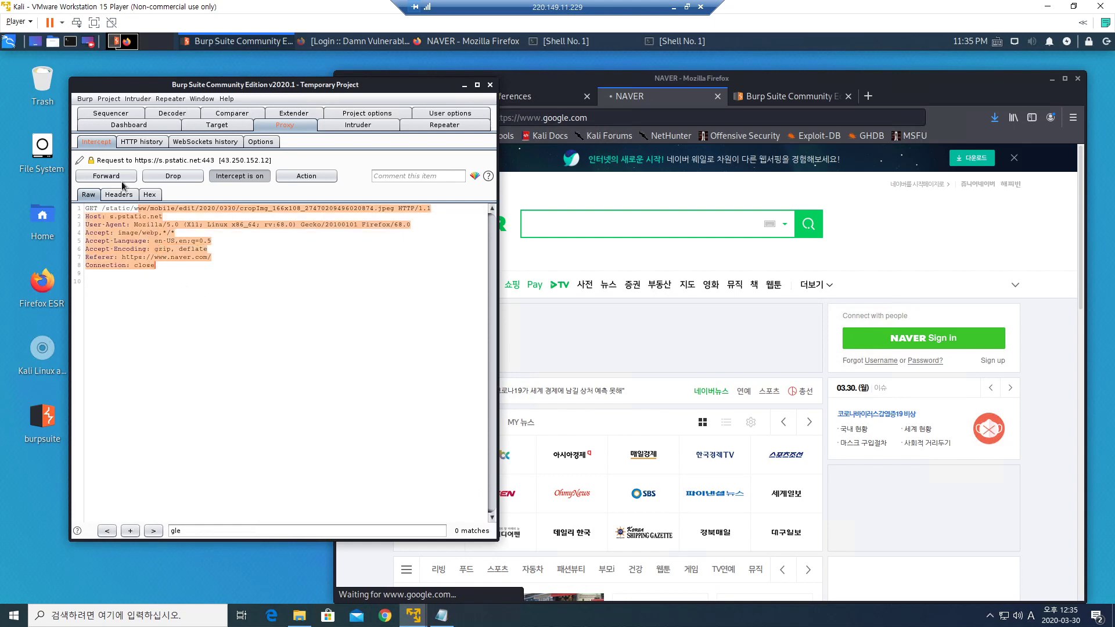
click(116, 177)
click(118, 177)
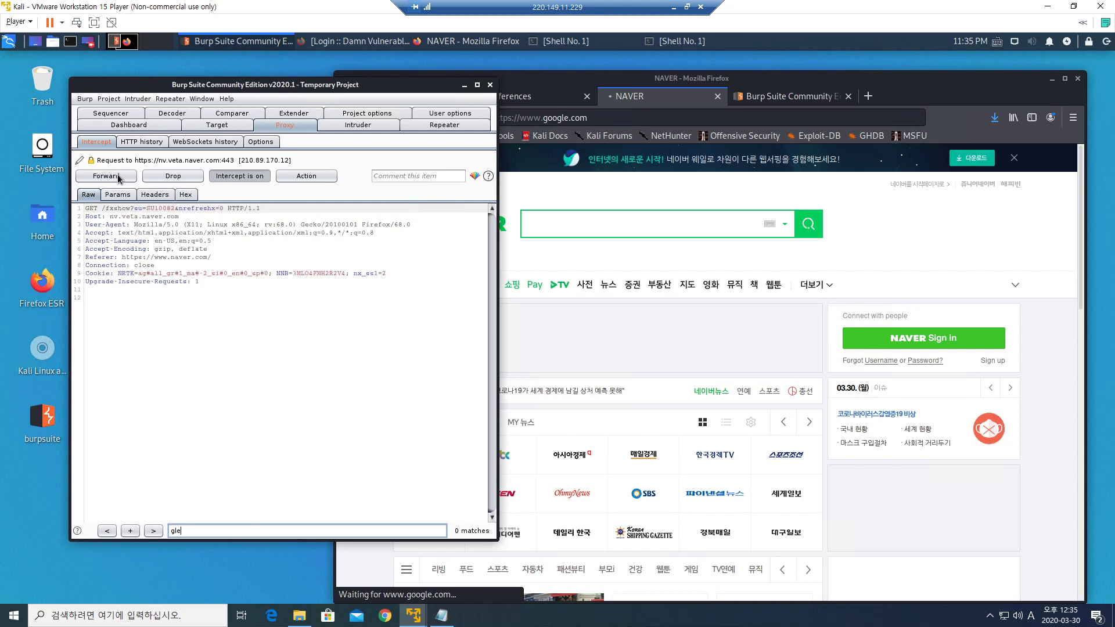
click(119, 178)
click(119, 179)
click(118, 178)
click(118, 178)
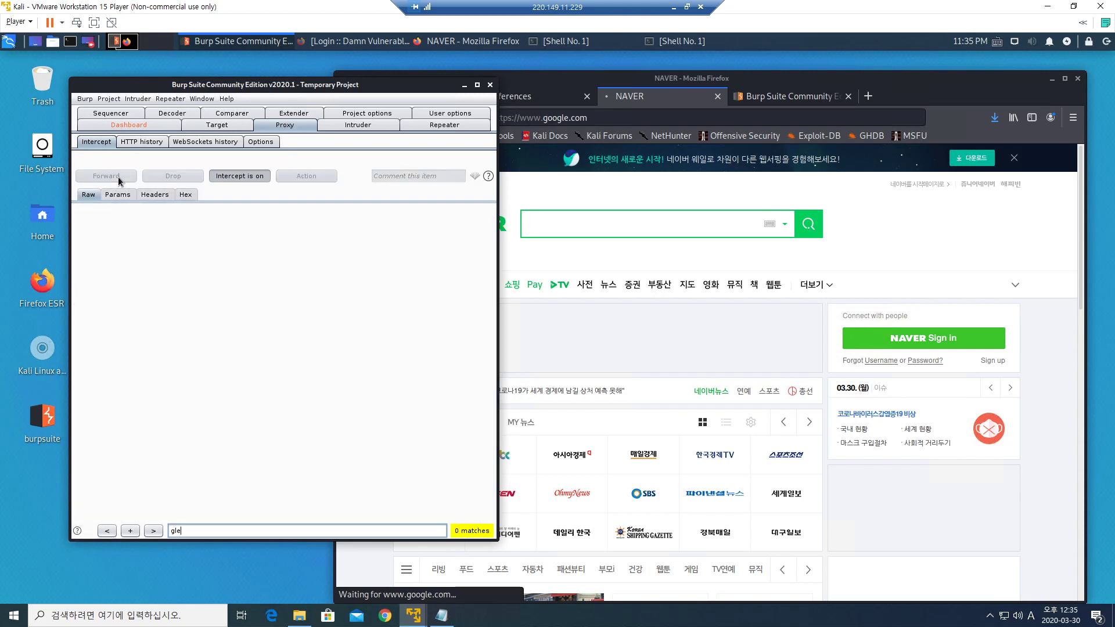
click(119, 178)
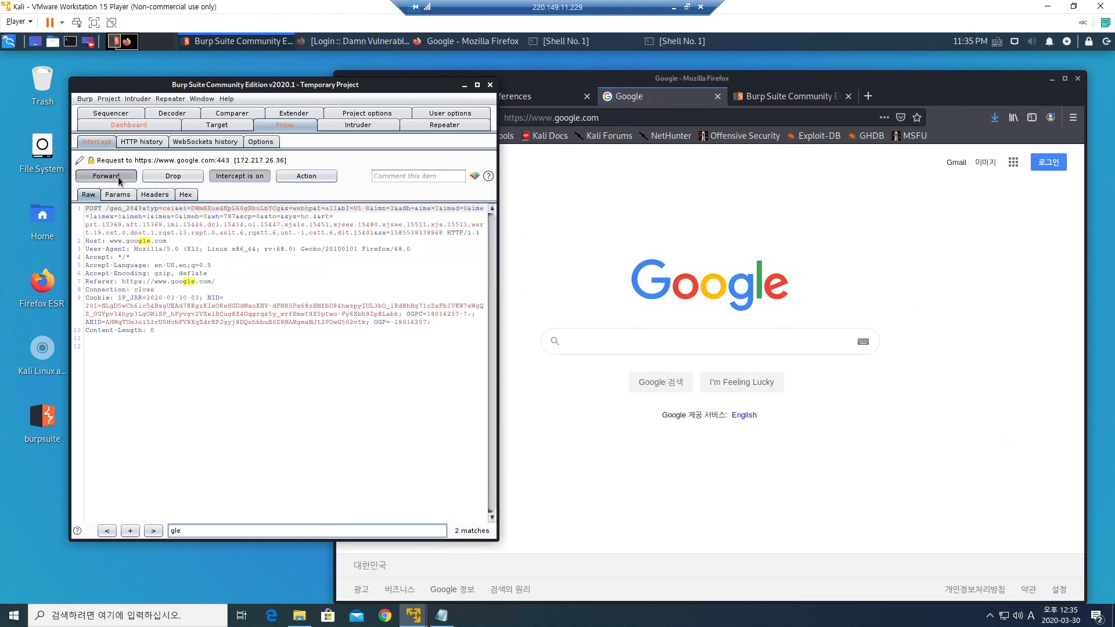
click(118, 178)
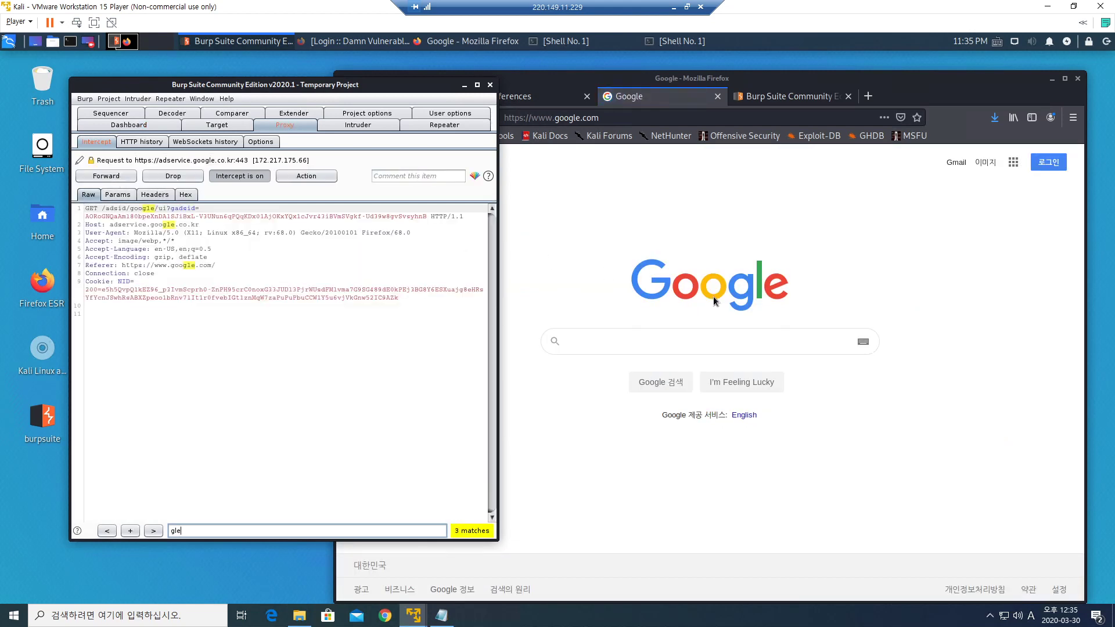
click(716, 341)
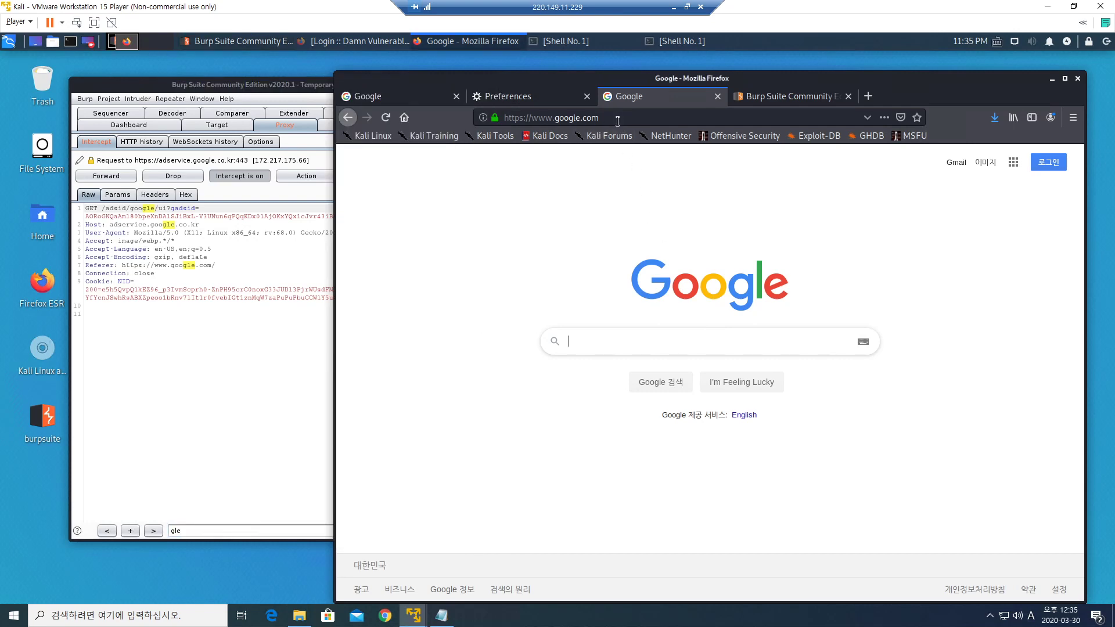
click(523, 118)
text(ww)
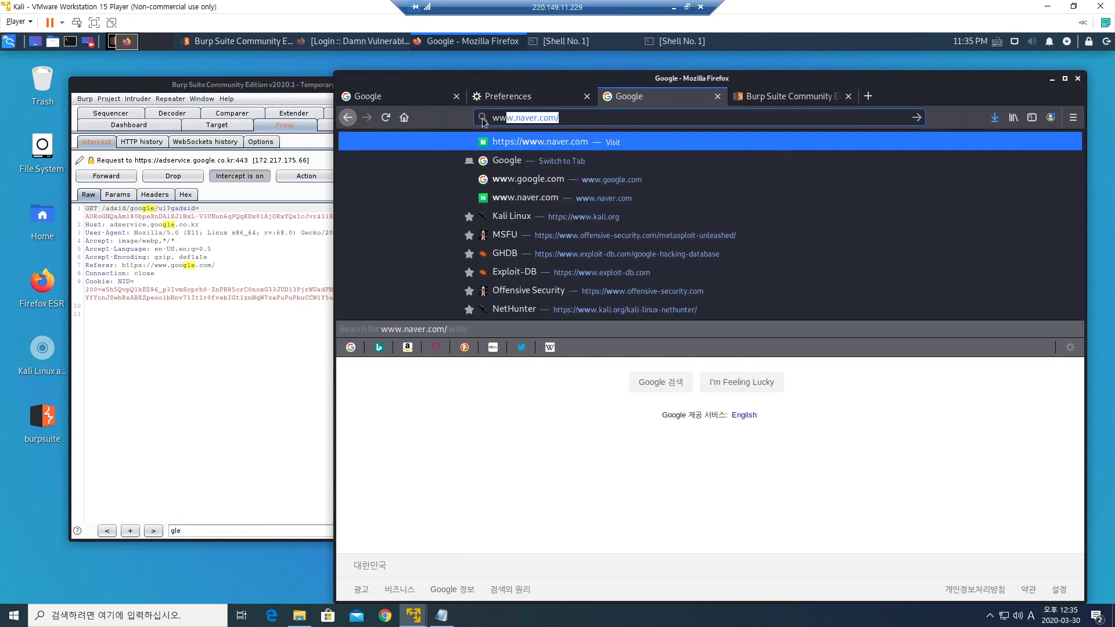
text(w.daegu.ac.kr)
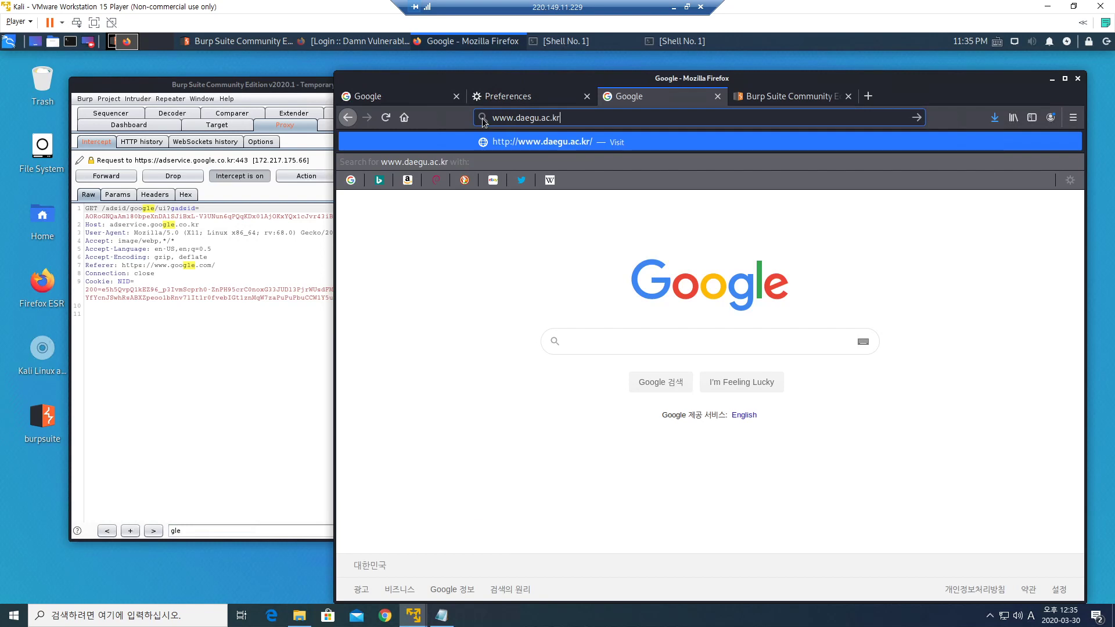
key(Return)
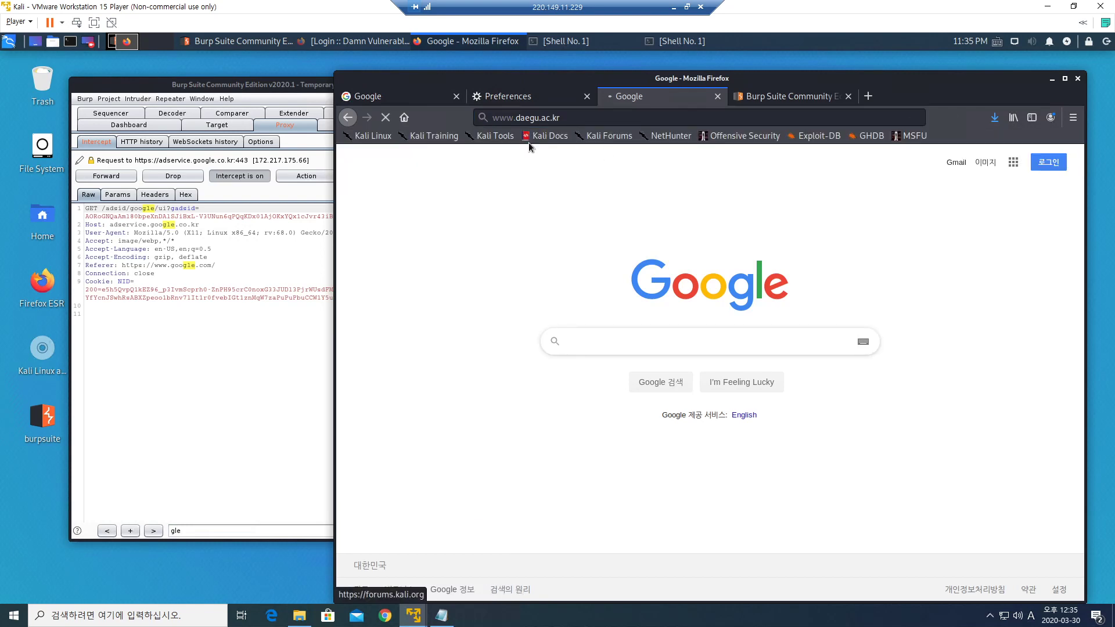
click(106, 176)
click(107, 175)
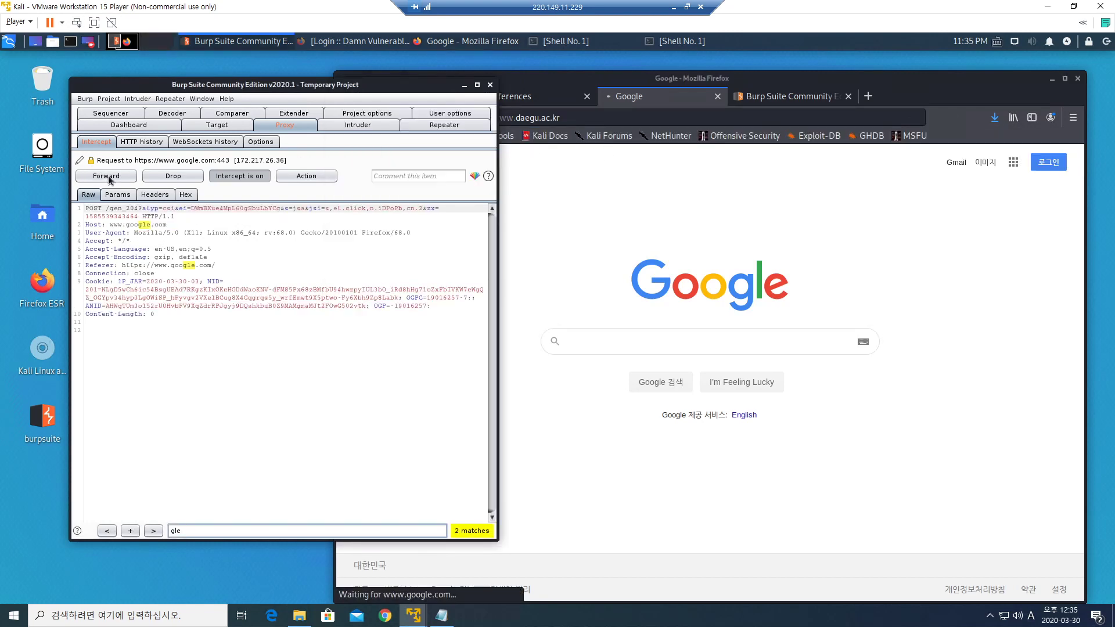
click(108, 175)
click(108, 175)
click(108, 176)
click(108, 176)
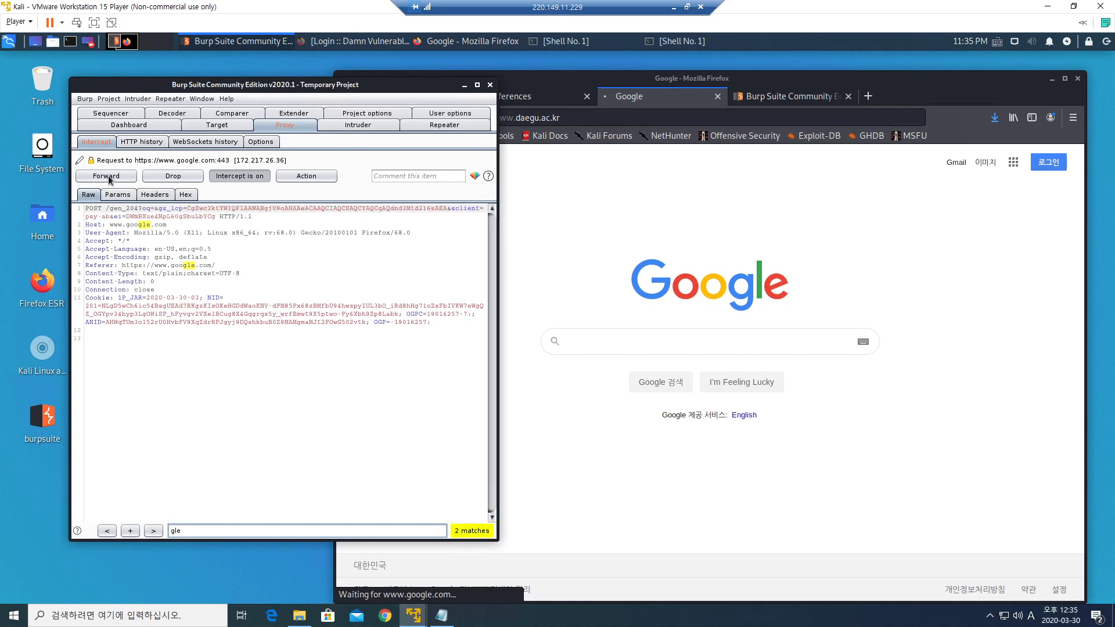
click(108, 175)
click(108, 175)
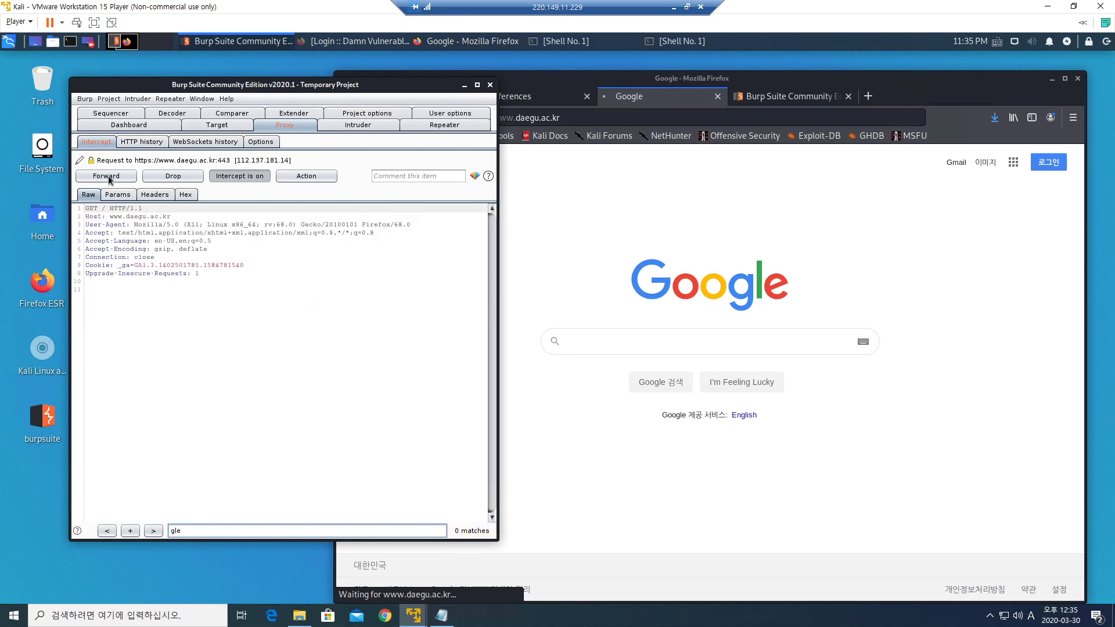
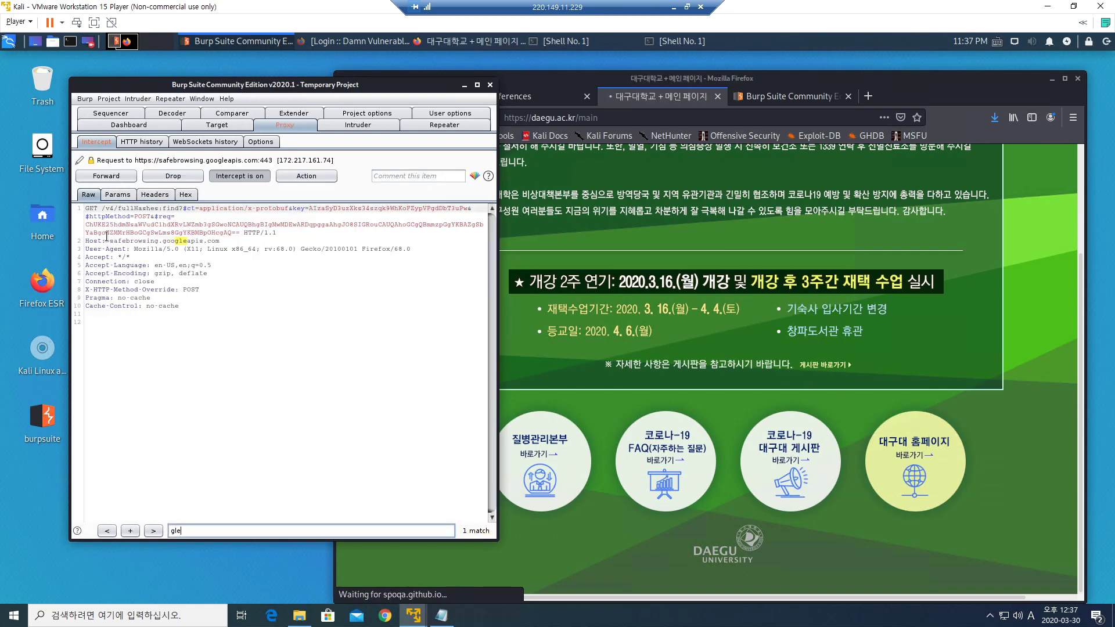
Forward the held safebrowsing.googleapis.com request in Burp's Intercept tab.
click(107, 176)
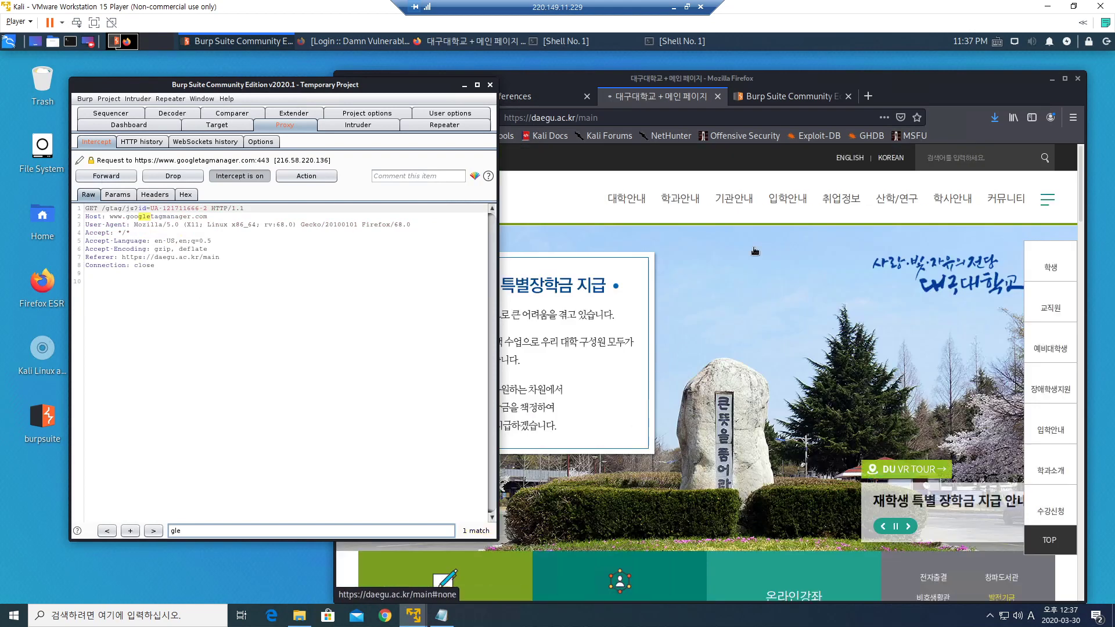
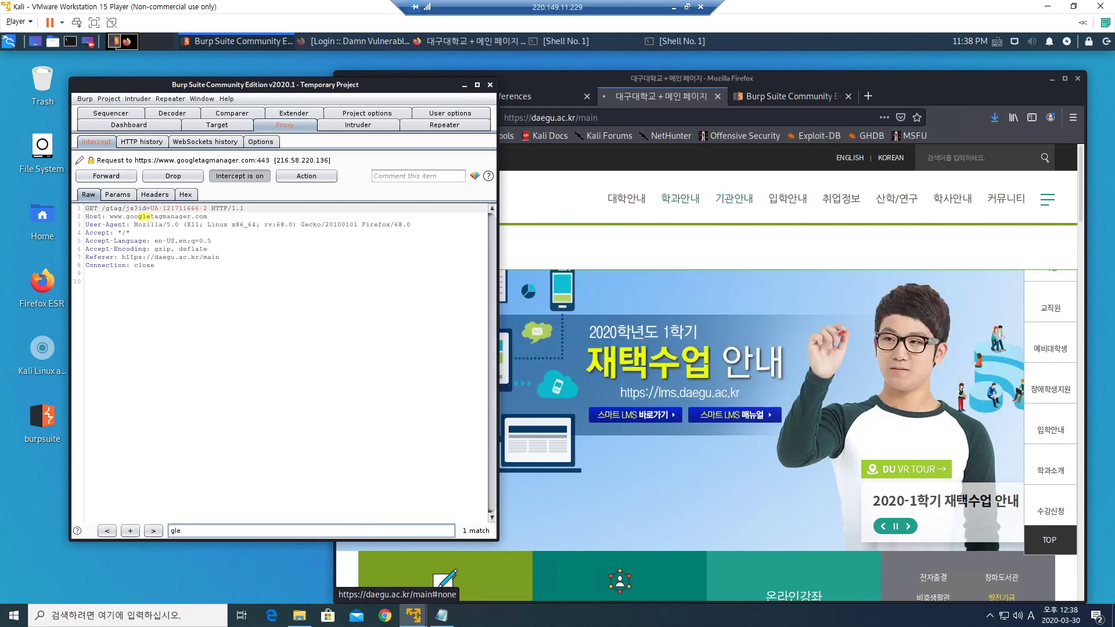
click(269, 273)
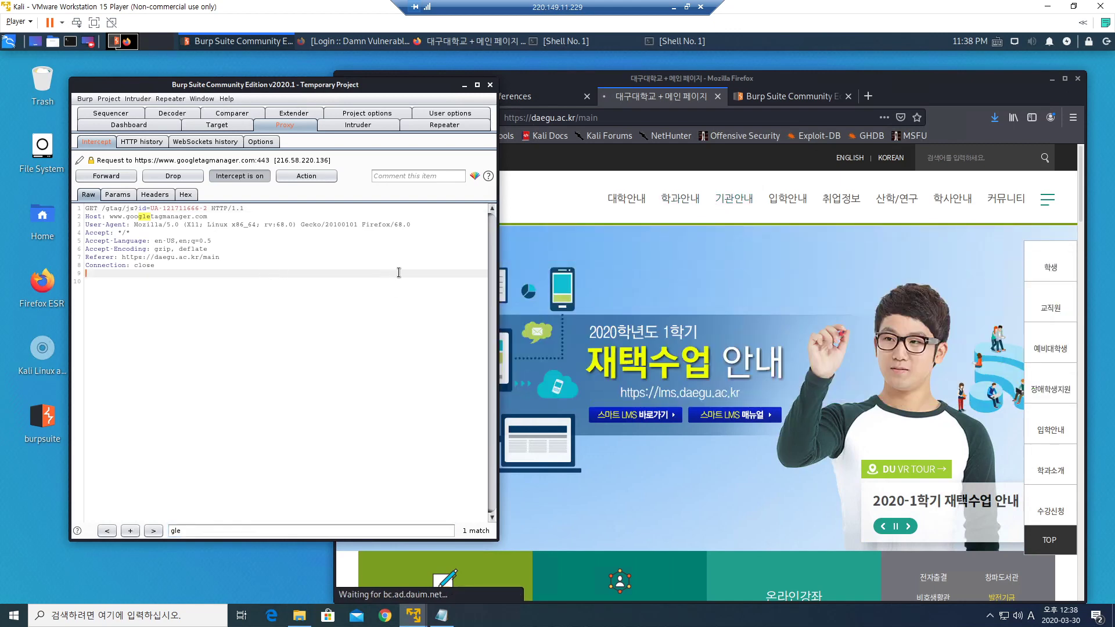